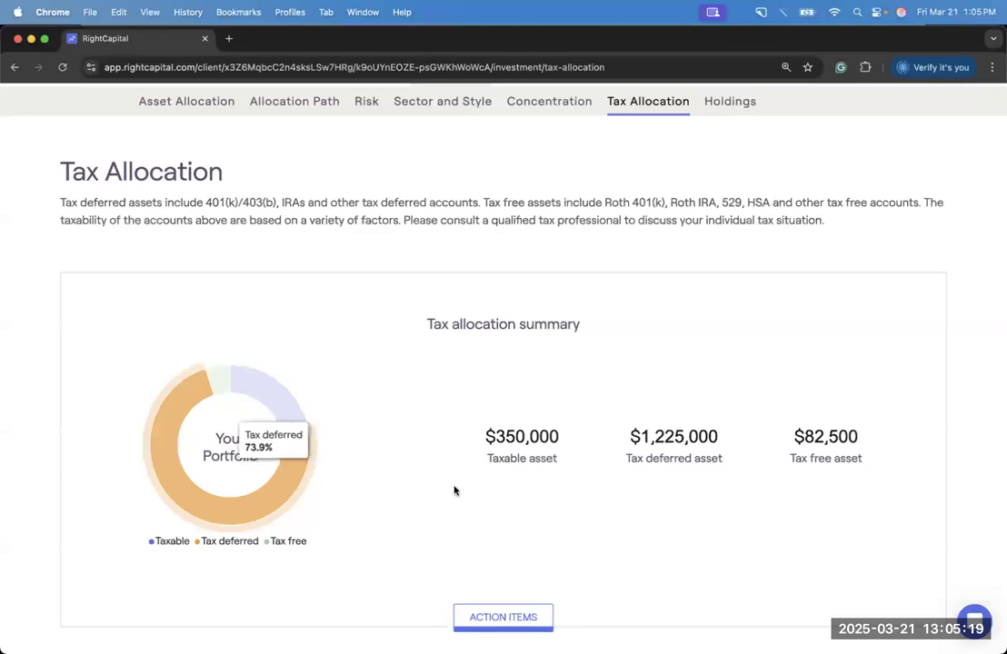
# Step: View the account breakdown of the tax deferred assets and return to the tax allocation summary
pyautogui.click(667, 446)
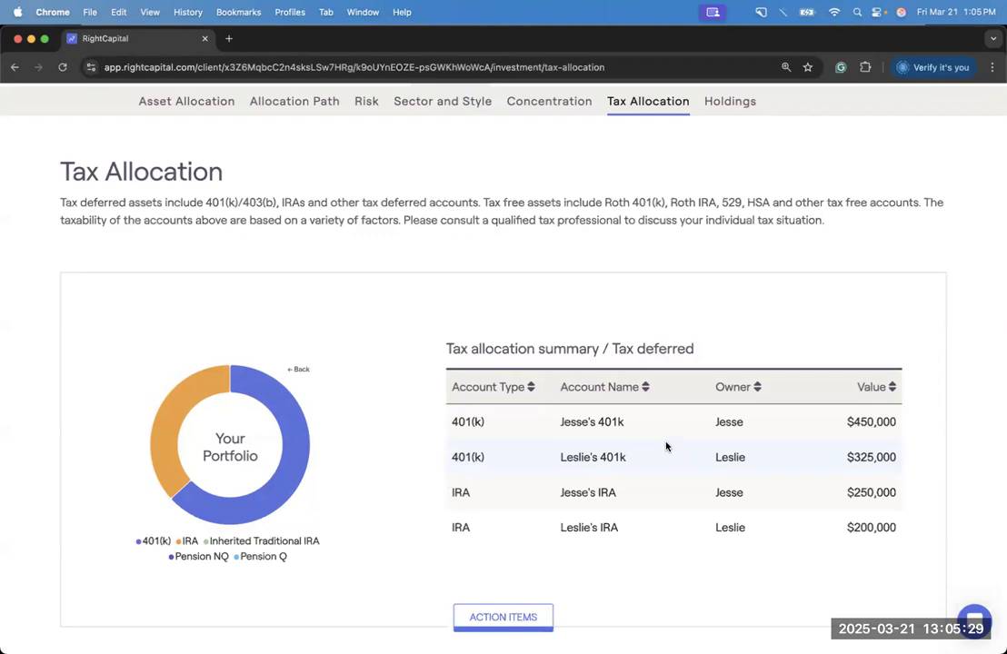
pyautogui.click(555, 355)
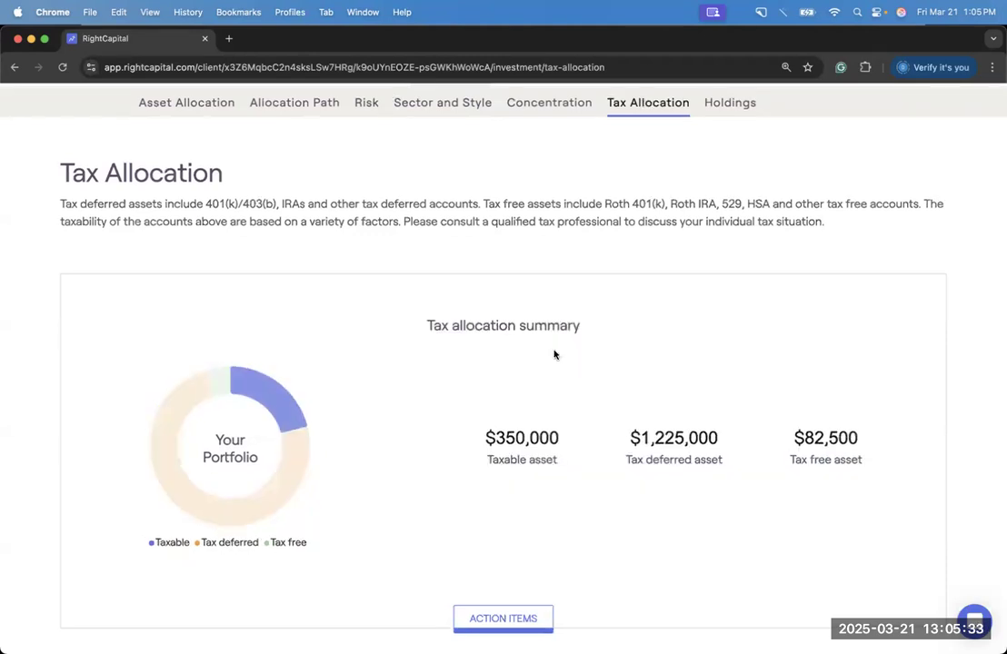
# Step: Open the Tax Estimate page and examine the effective tax rate chart across the pre-retirement ages
pyautogui.click(735, 108)
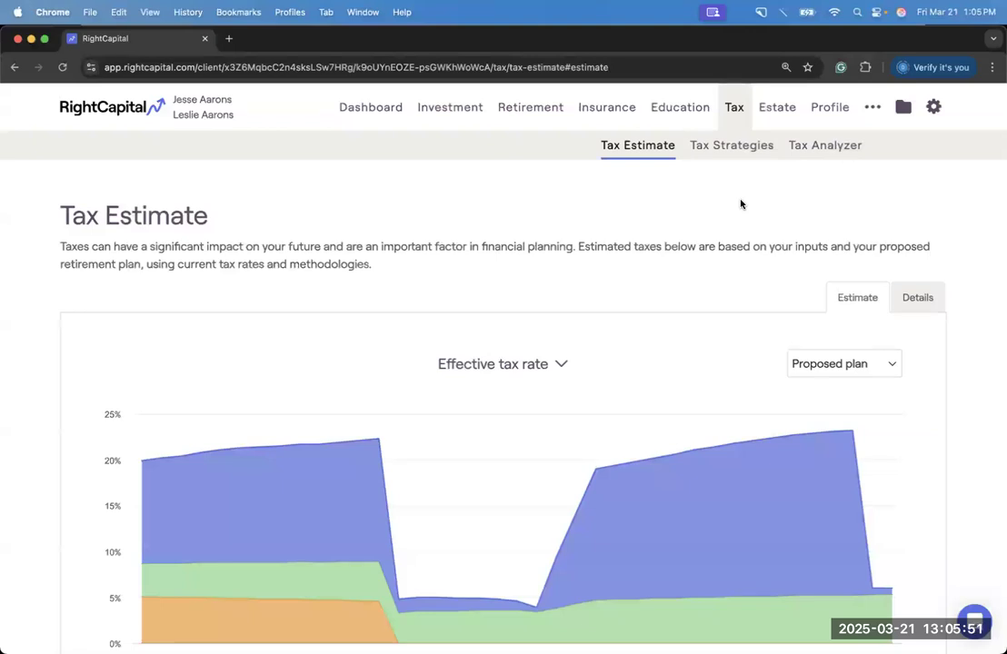
pyautogui.scroll(-1, 740, 203)
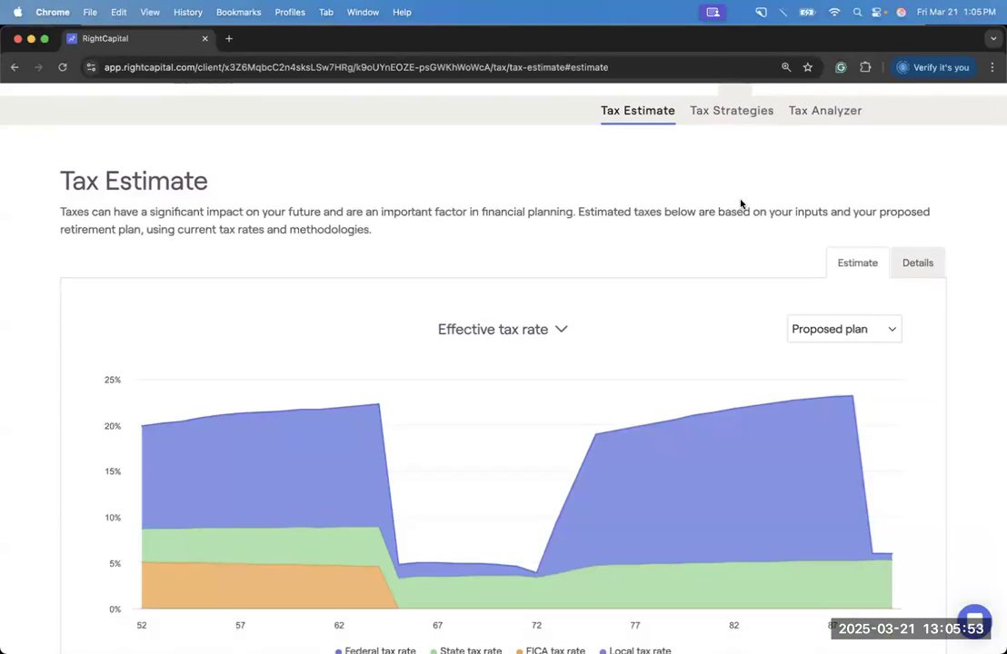
pyautogui.scroll(-1, 741, 203)
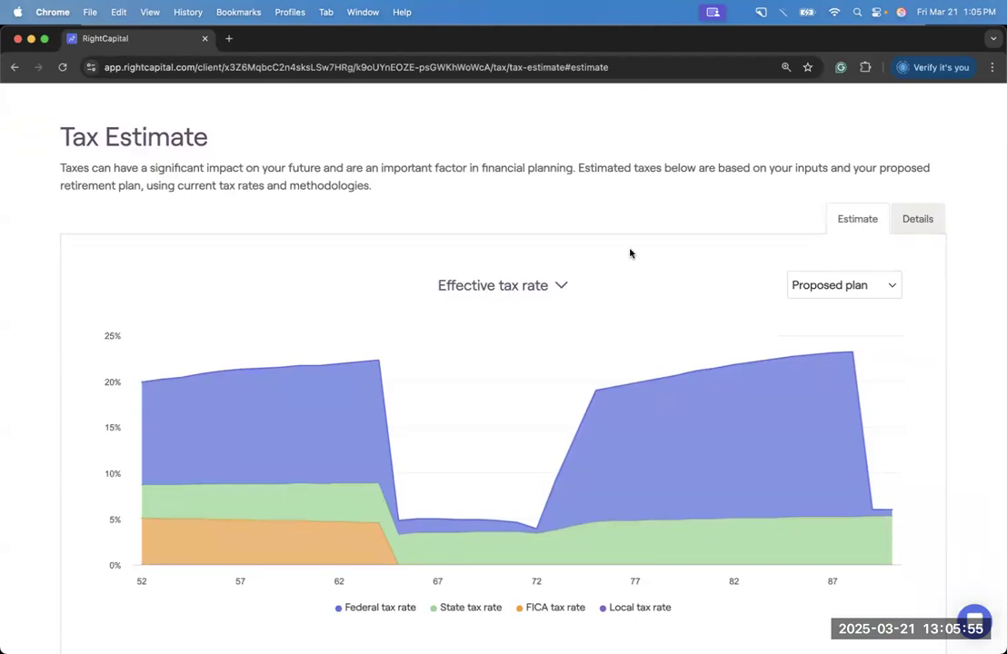
pyautogui.moveTo(337, 371)
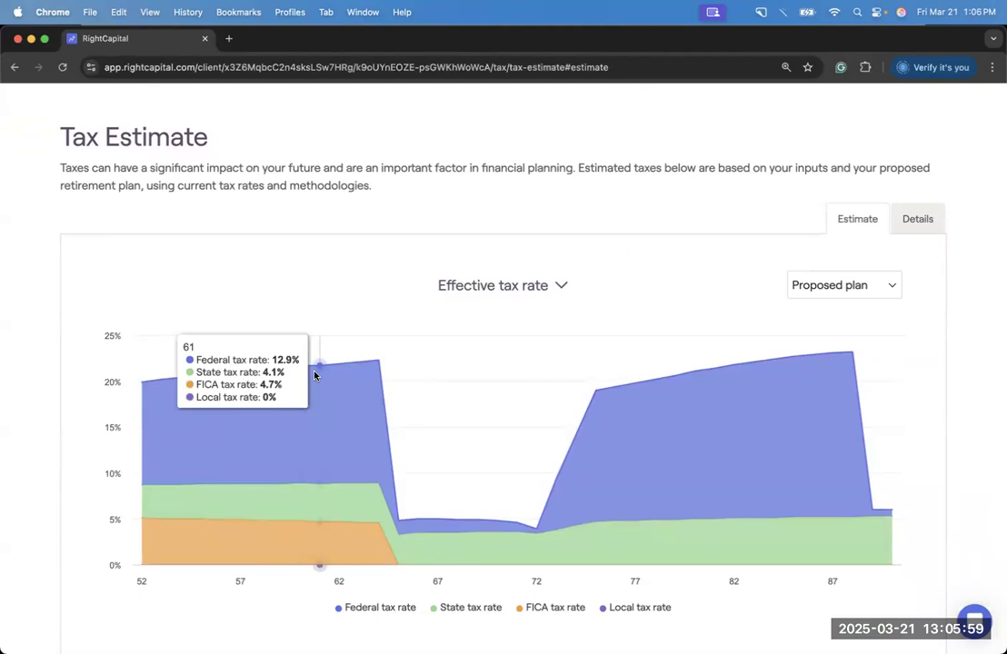
# Step: Switch the tax estimate chart to Federal income tax bracket and inspect the rates by age
pyautogui.click(460, 290)
pyautogui.click(456, 309)
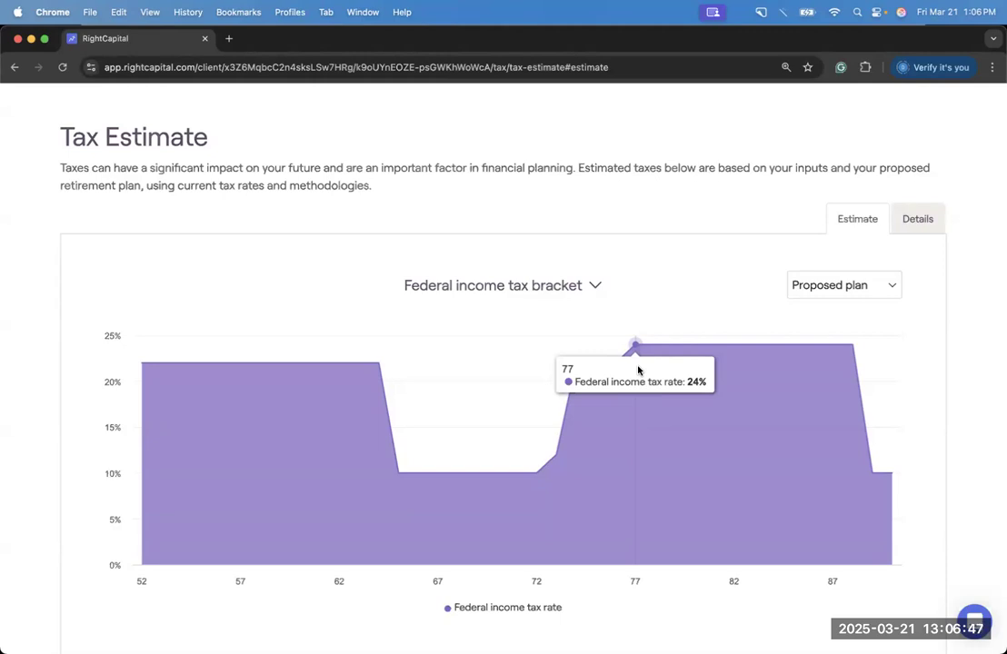
pyautogui.scroll(2, 638, 370)
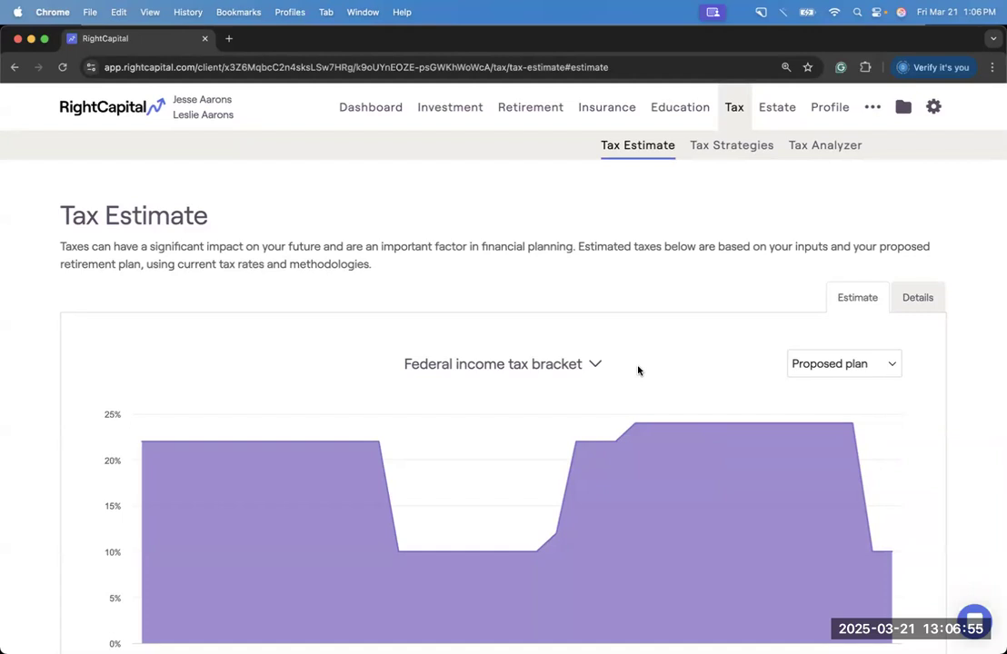
# Step: Open Tax Strategies and compare the summary results with the proposed and reference strategy settings below the chart
pyautogui.click(694, 154)
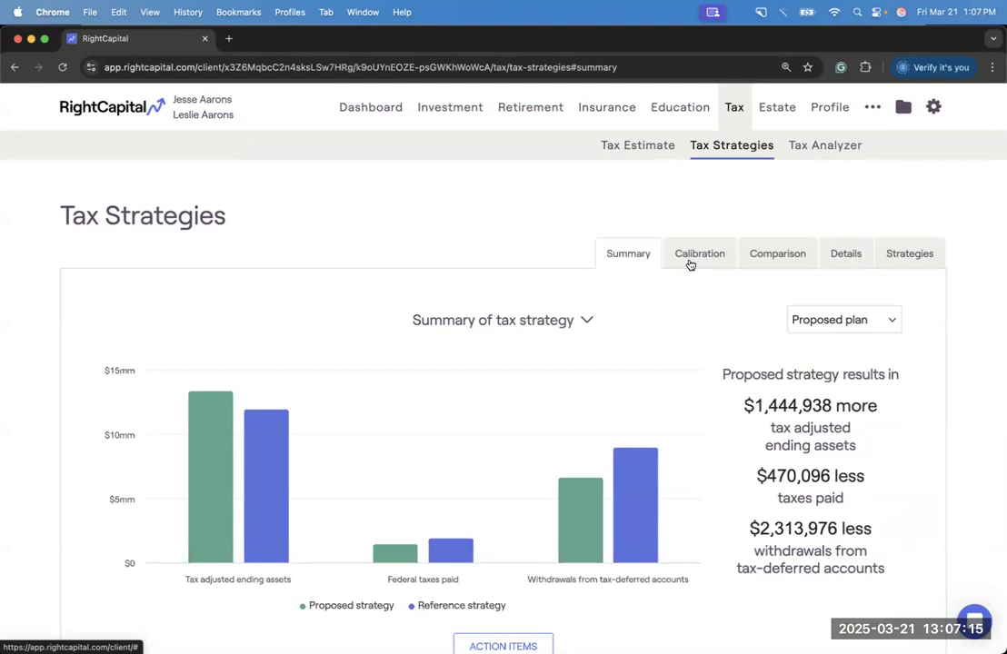
pyautogui.scroll(-1, 690, 265)
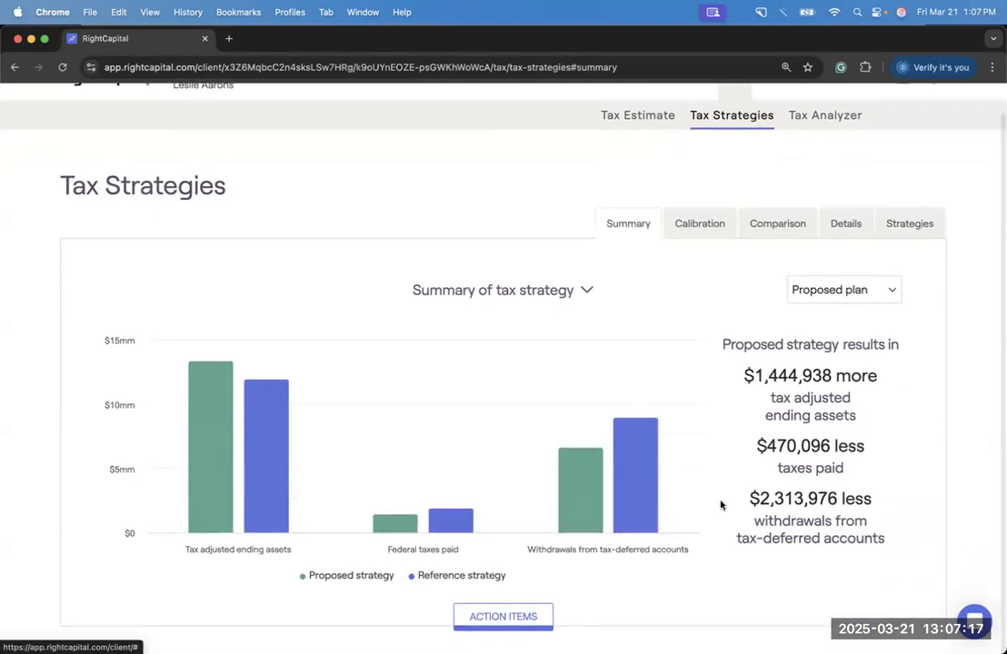
pyautogui.scroll(-6, 547, 621)
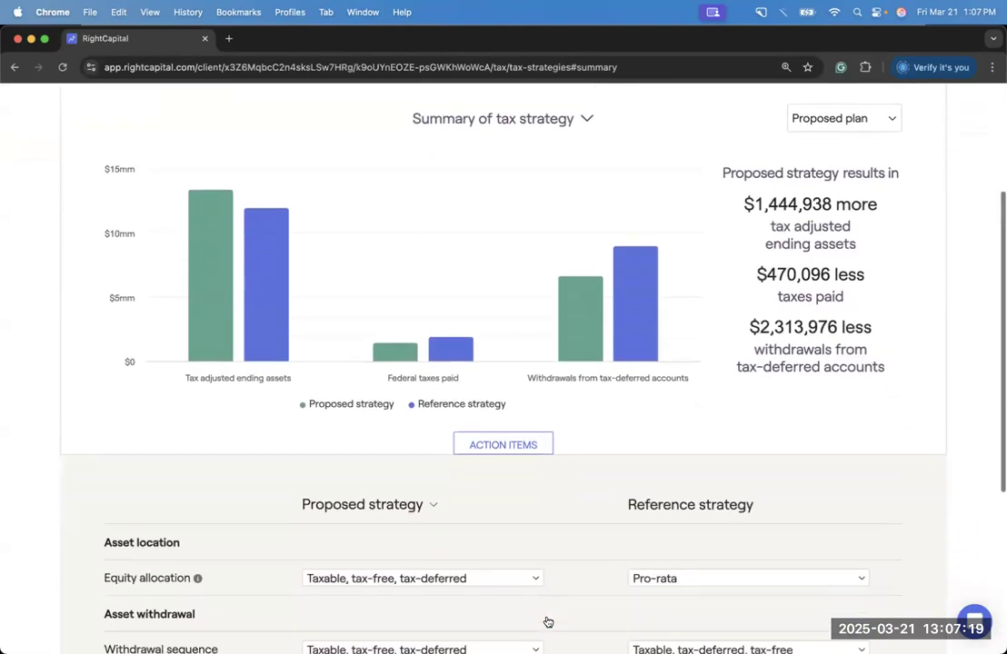
pyautogui.scroll(-2, 547, 620)
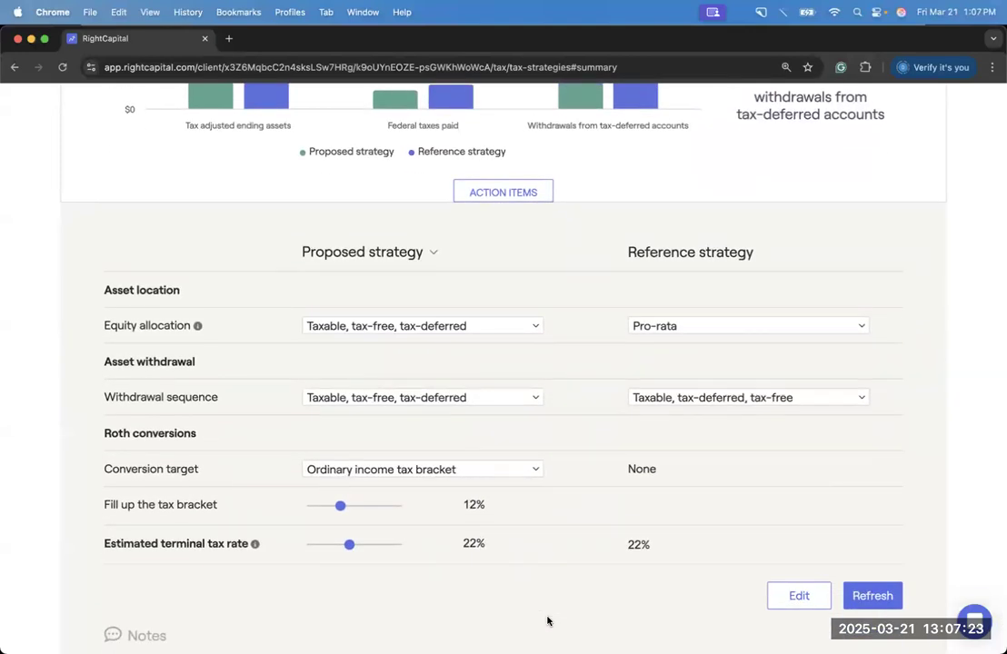
pyautogui.scroll(8, 644, 498)
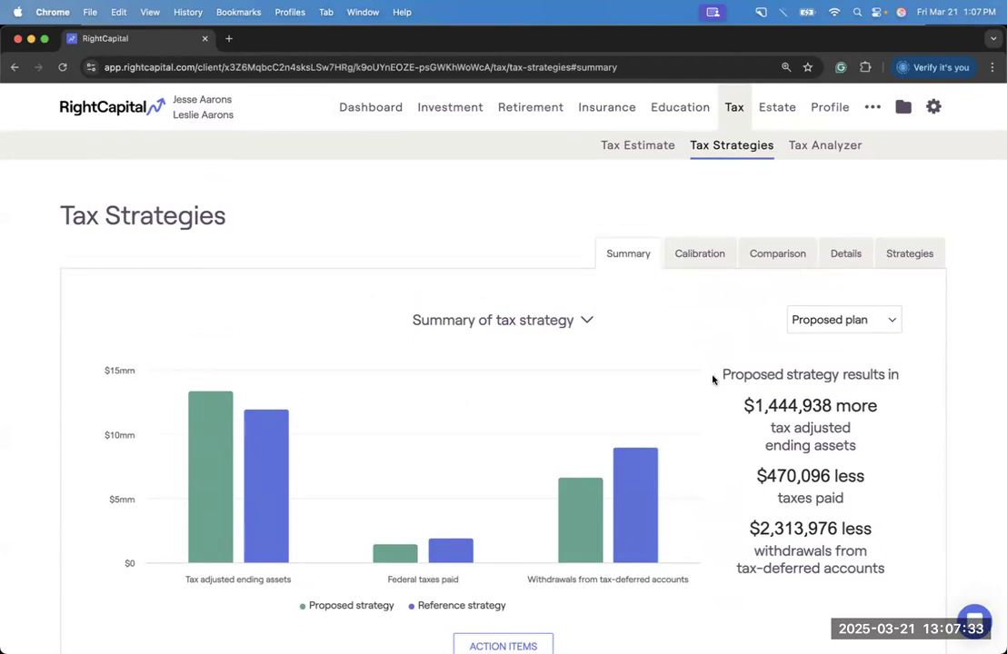
pyautogui.scroll(-5, 713, 380)
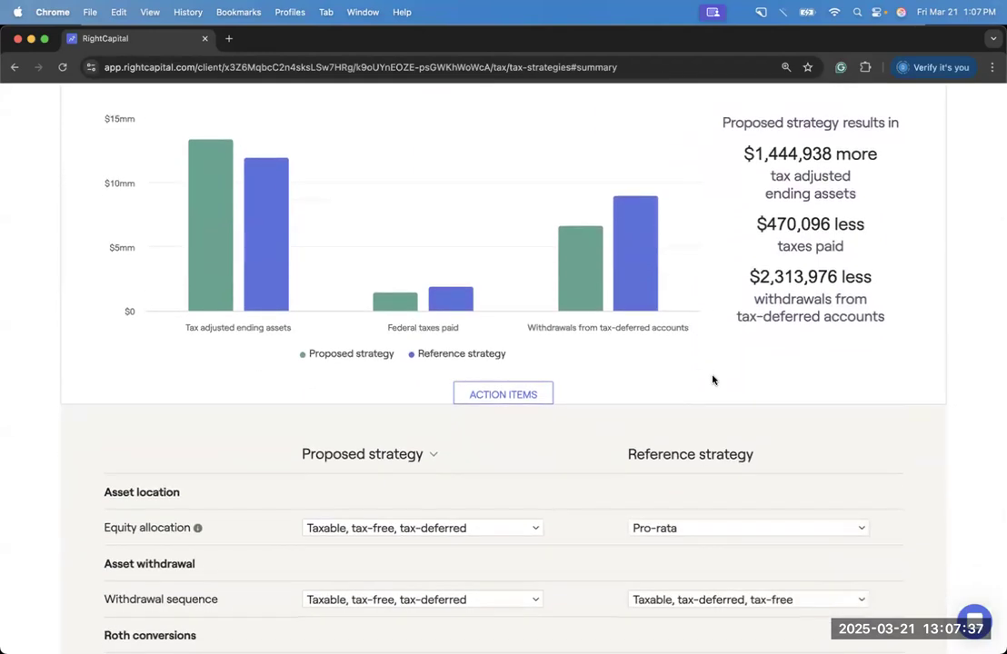
pyautogui.scroll(-2, 602, 386)
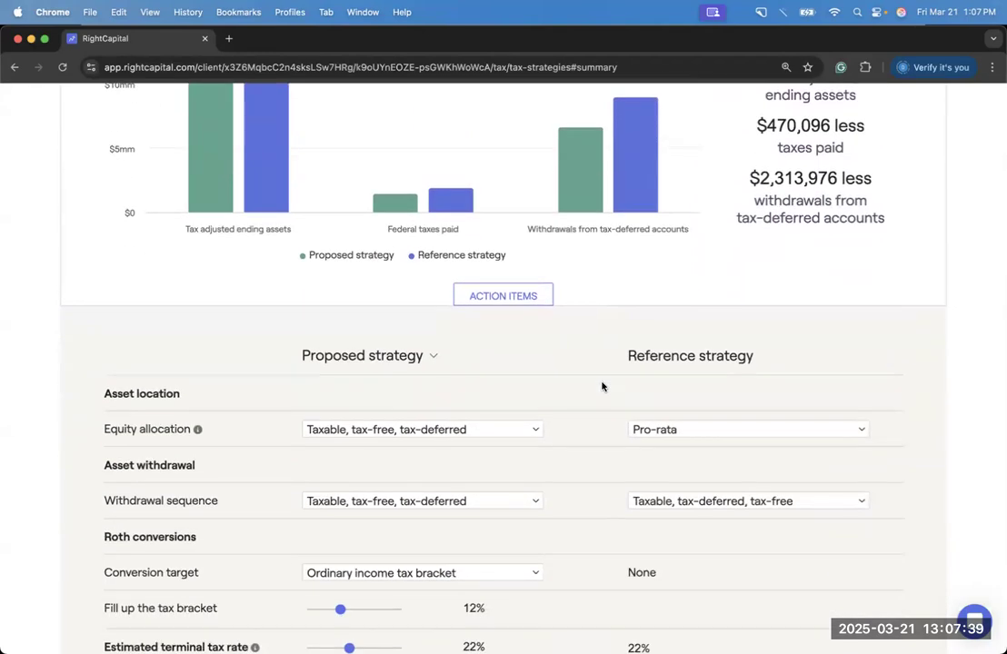
# Step: Review the available equity allocation options for the proposed strategy without changing the selection
pyautogui.scroll(-1, 602, 386)
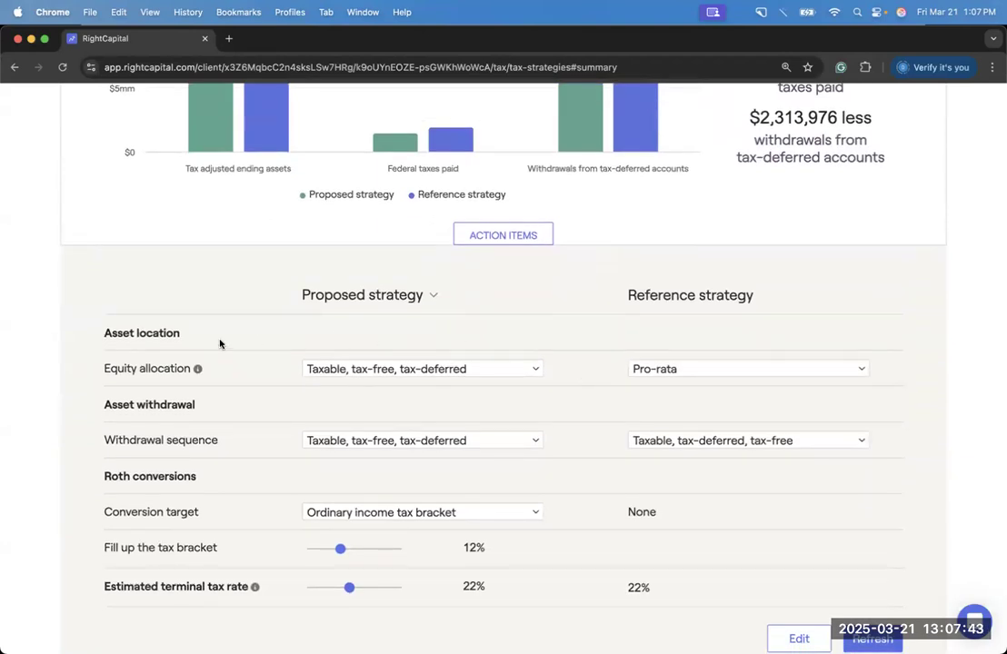
pyautogui.moveTo(199, 369)
pyautogui.click(515, 371)
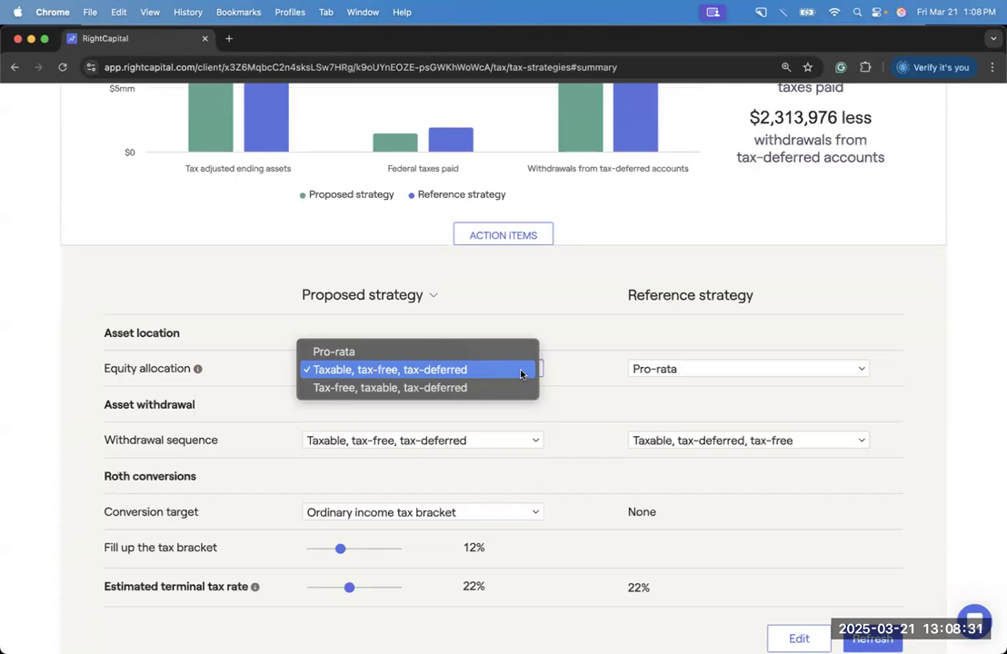
pyautogui.click(565, 349)
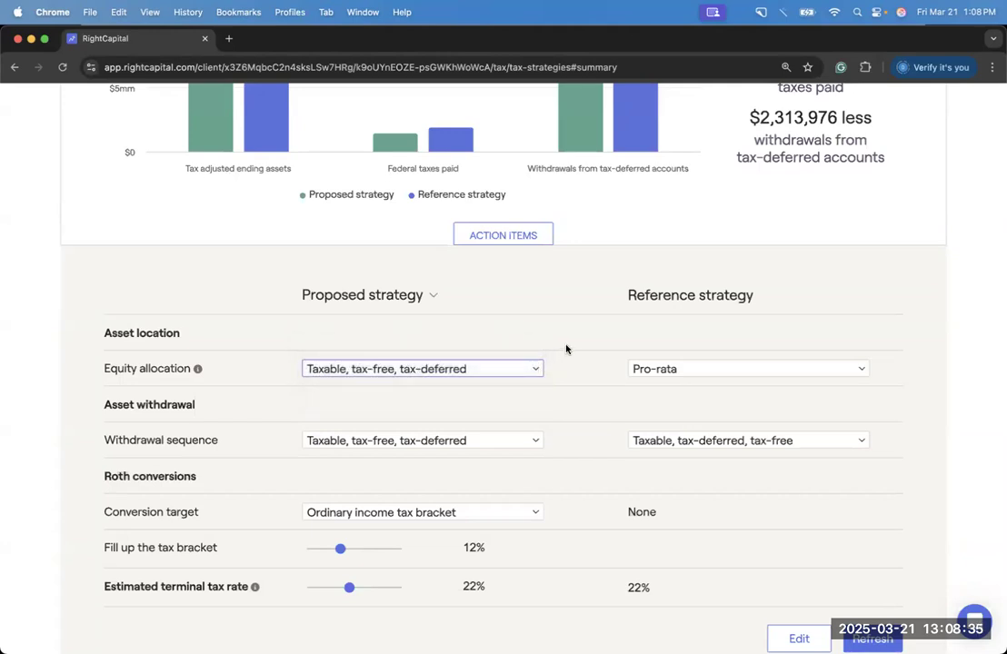
# Step: Switch the tax strategy chart from the summary to the Asset location view
pyautogui.scroll(3, 565, 349)
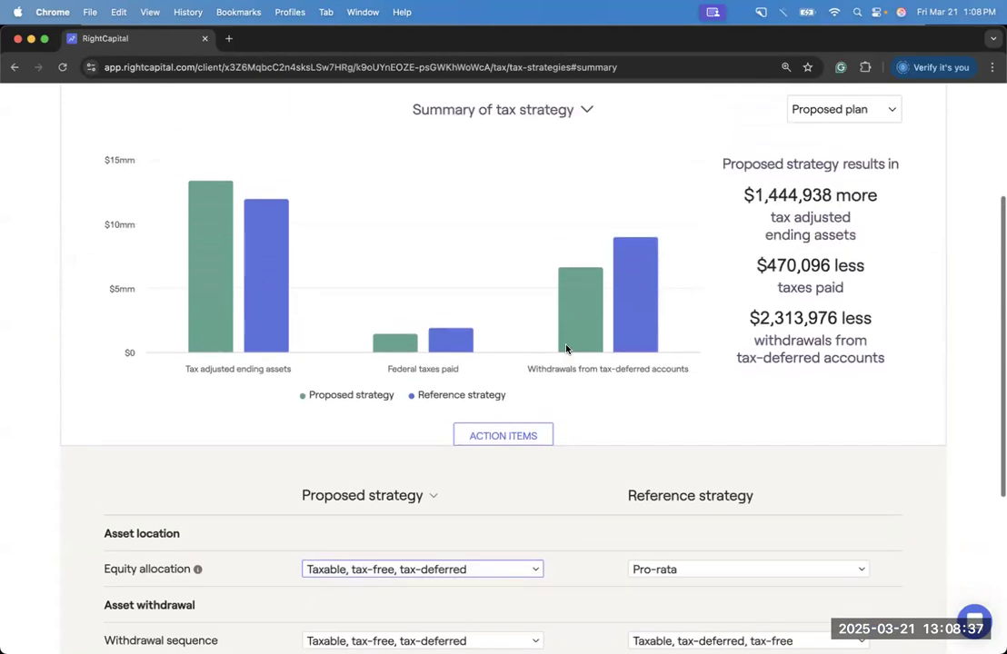
pyautogui.scroll(1, 566, 349)
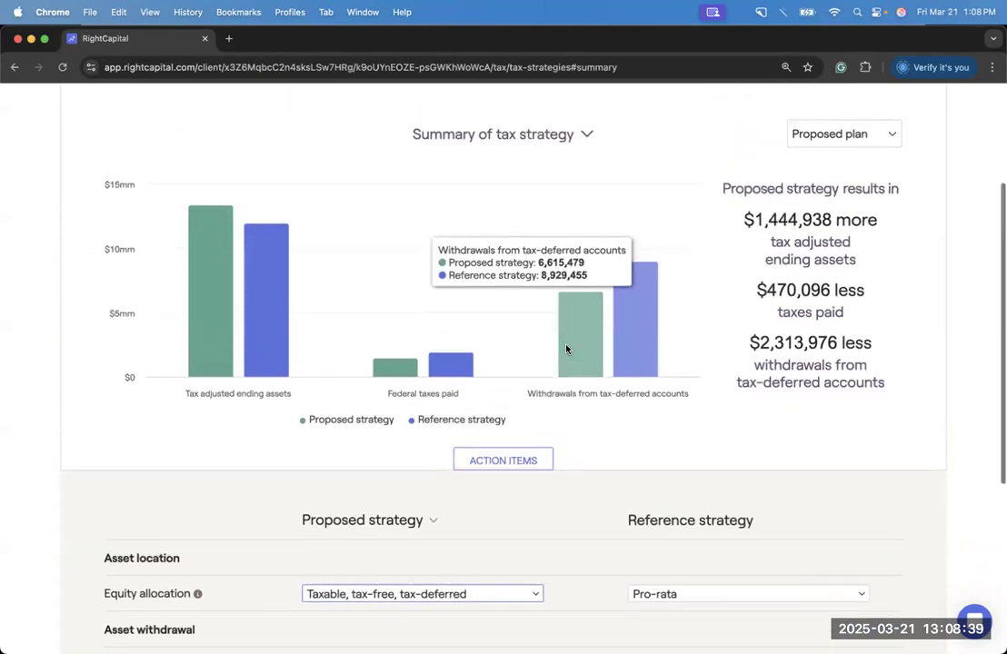
pyautogui.click(543, 137)
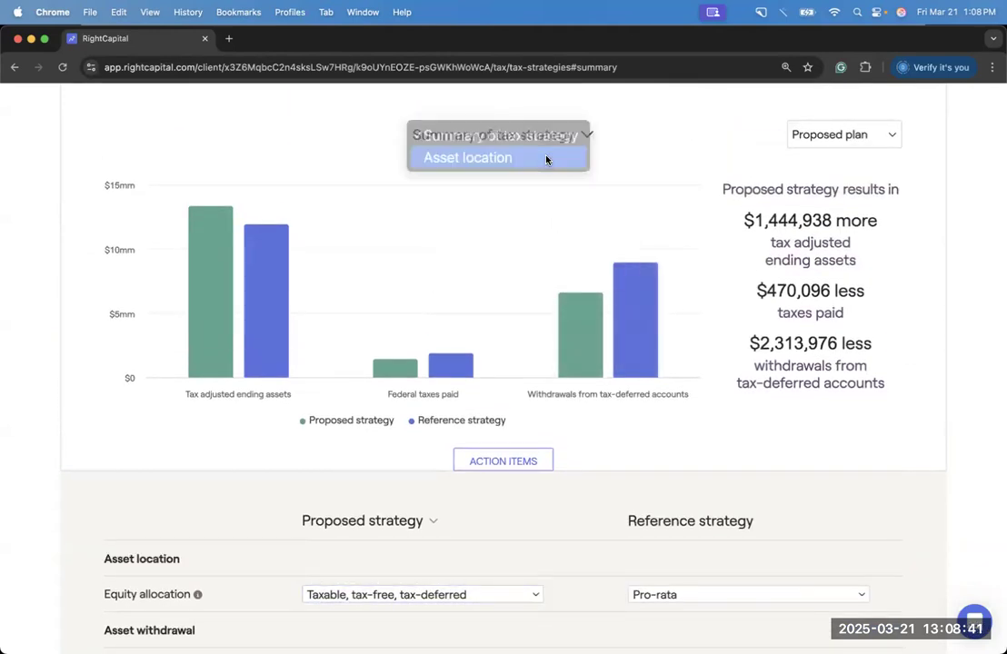
pyautogui.click(546, 158)
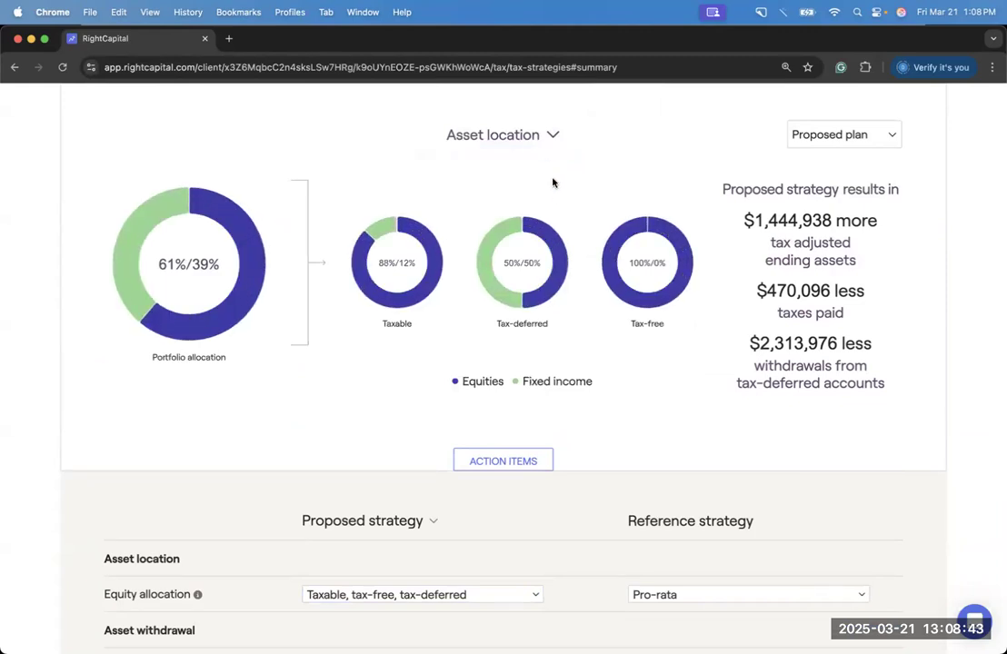
pyautogui.scroll(5, 553, 183)
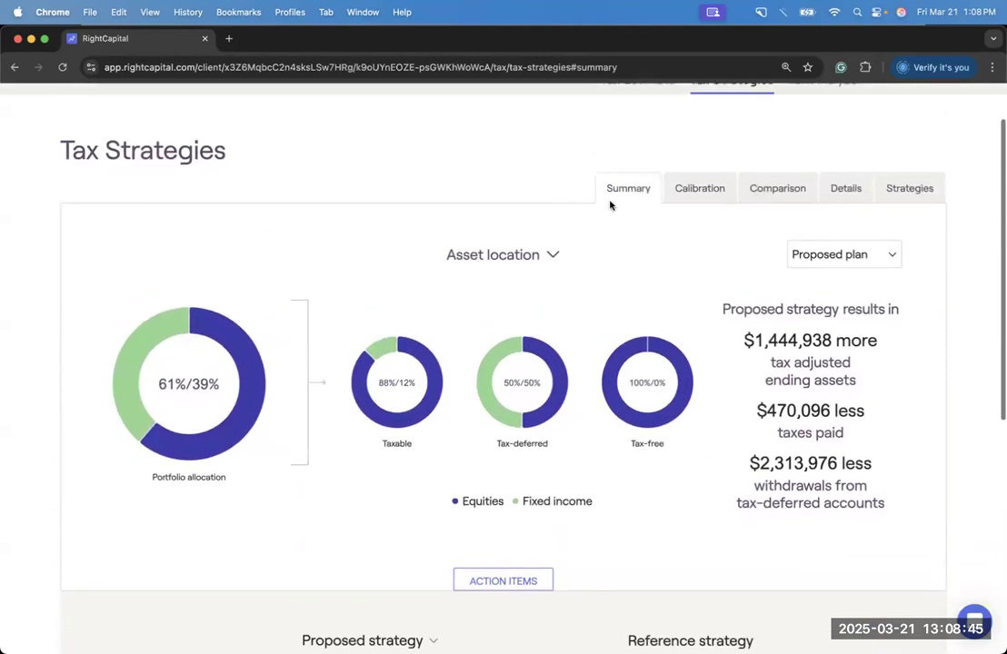
# Step: Set the proposed strategy's equity allocation to Pro-rata and examine the resulting mix in each account type
pyautogui.scroll(-4, 589, 261)
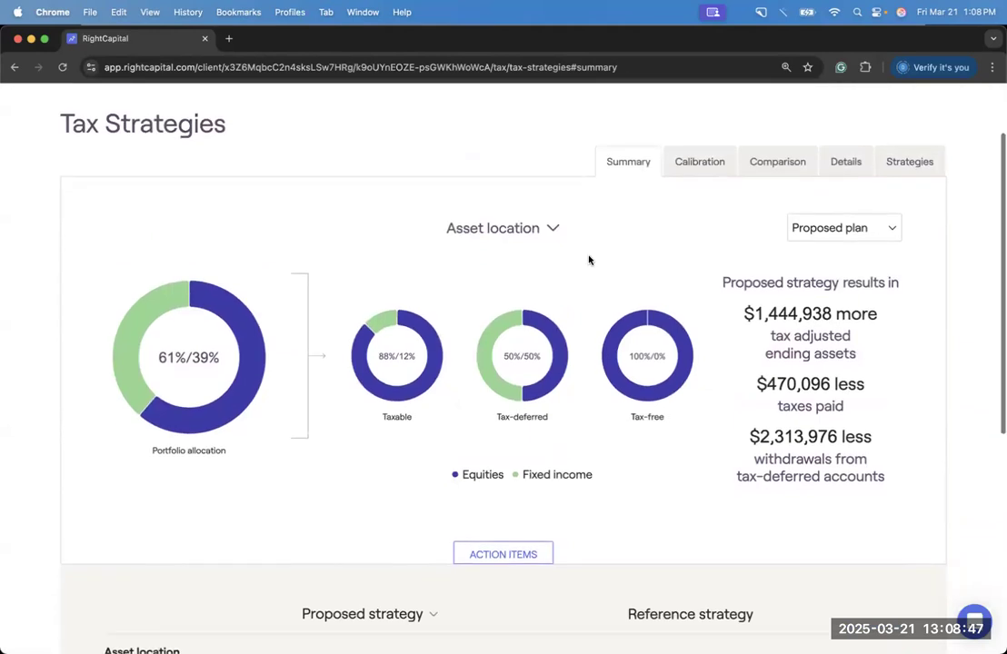
pyautogui.click(490, 547)
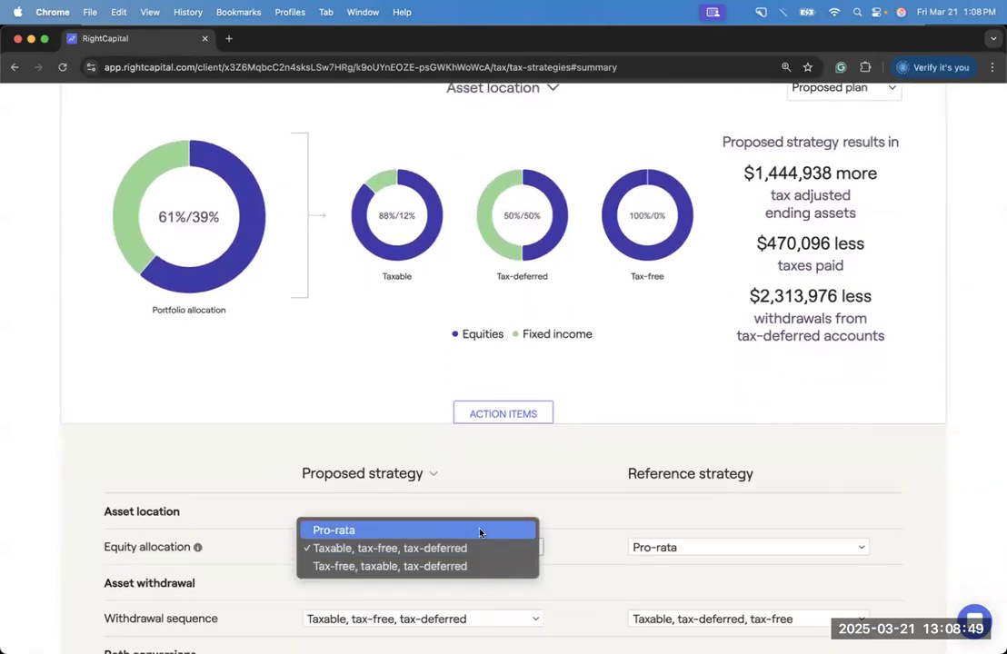
pyautogui.click(479, 532)
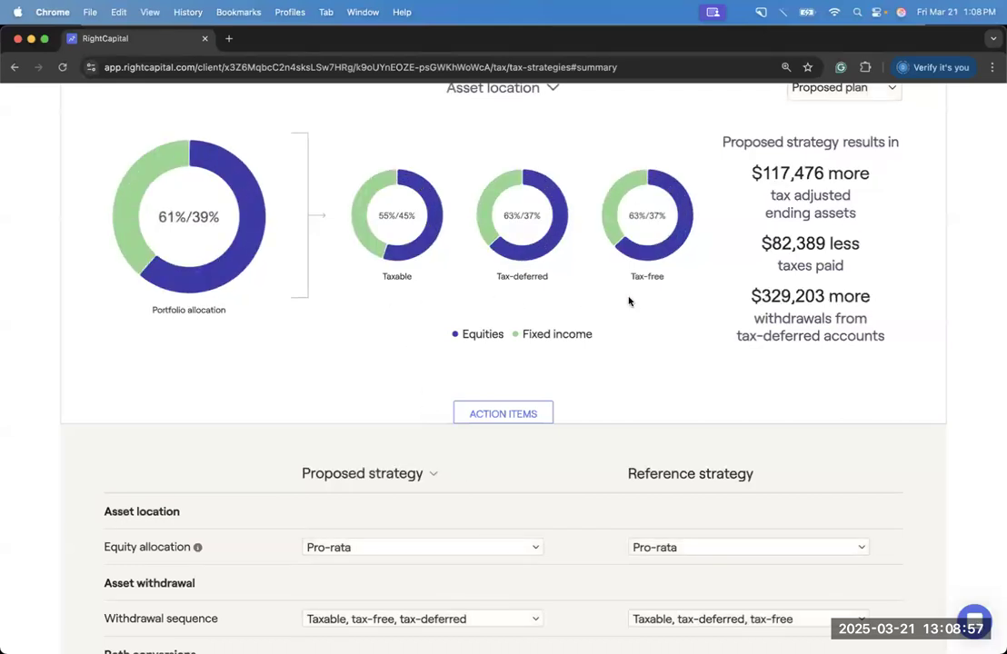
pyautogui.click(482, 549)
pyautogui.click(482, 548)
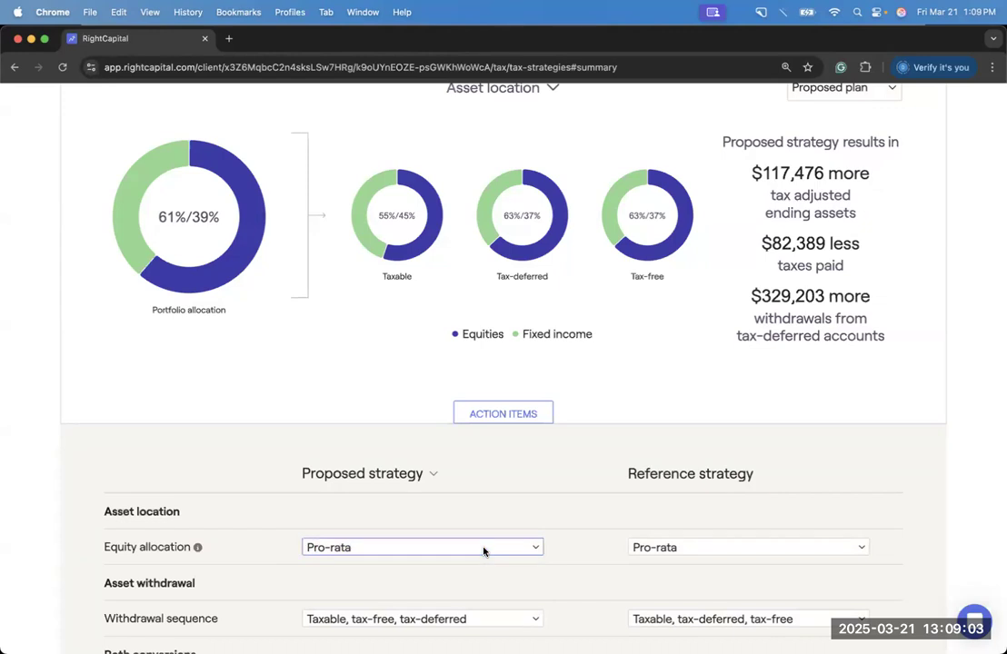
pyautogui.scroll(1, 377, 400)
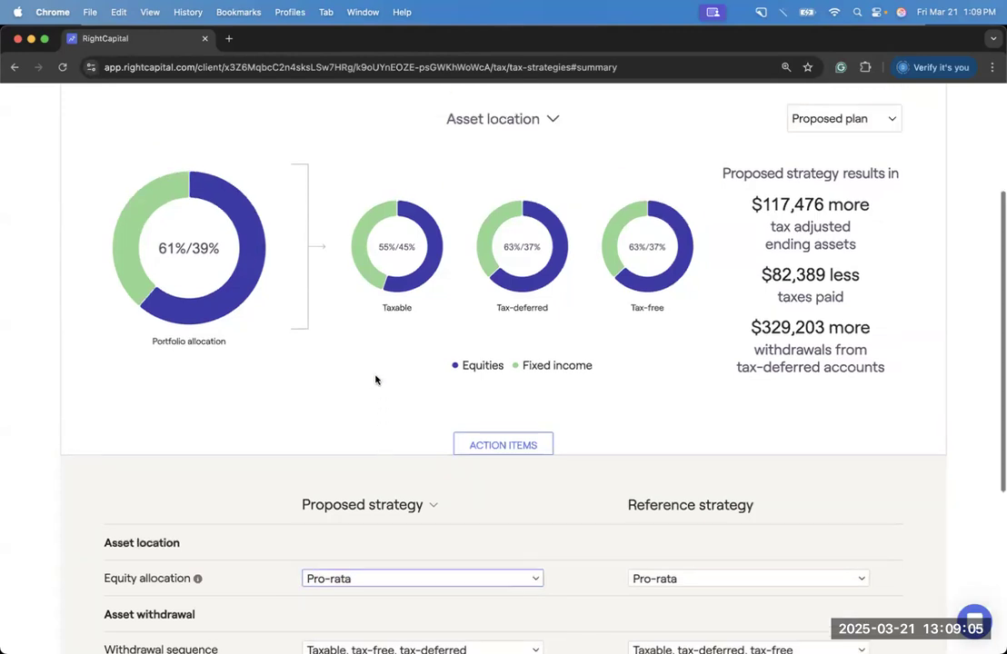
pyautogui.moveTo(369, 280)
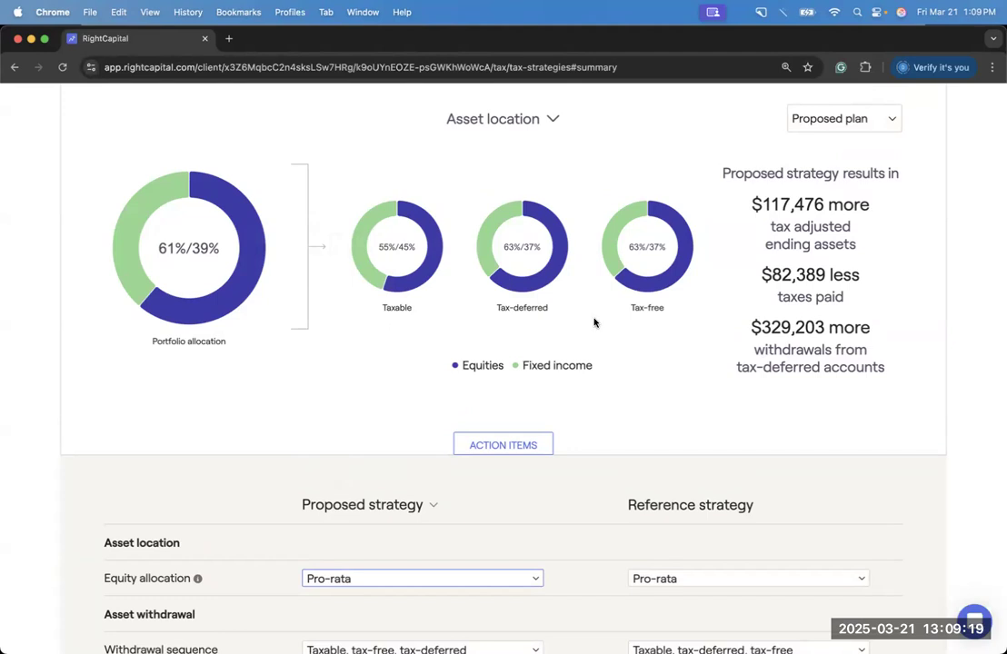
# Step: Set the proposed strategy's equity allocation to Taxable, tax-free, tax-deferred and inspect the asset location charts
pyautogui.scroll(-2, 595, 323)
pyautogui.click(454, 496)
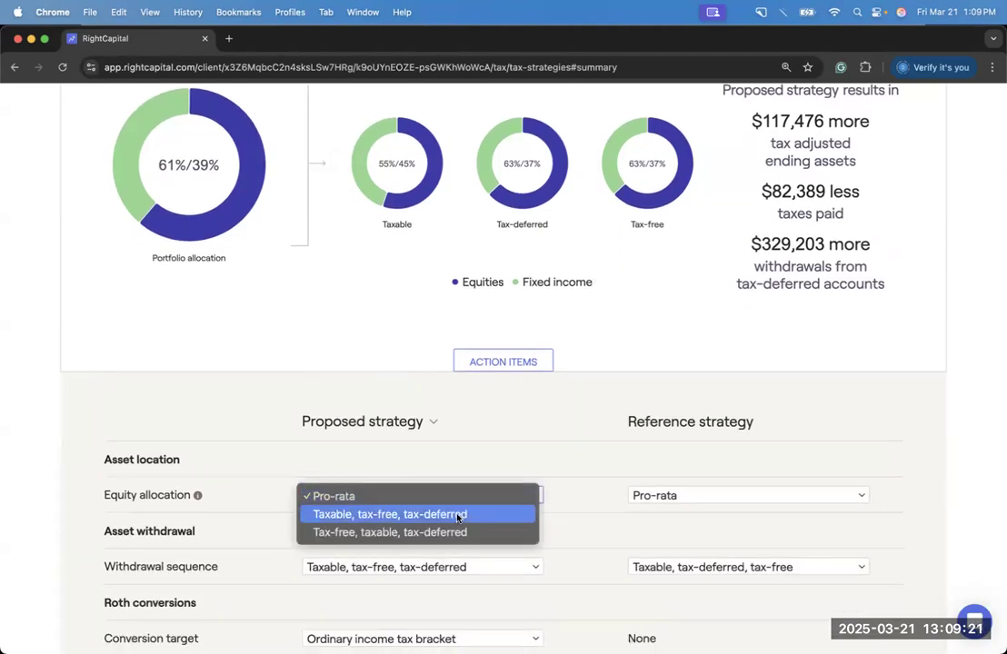
pyautogui.click(457, 516)
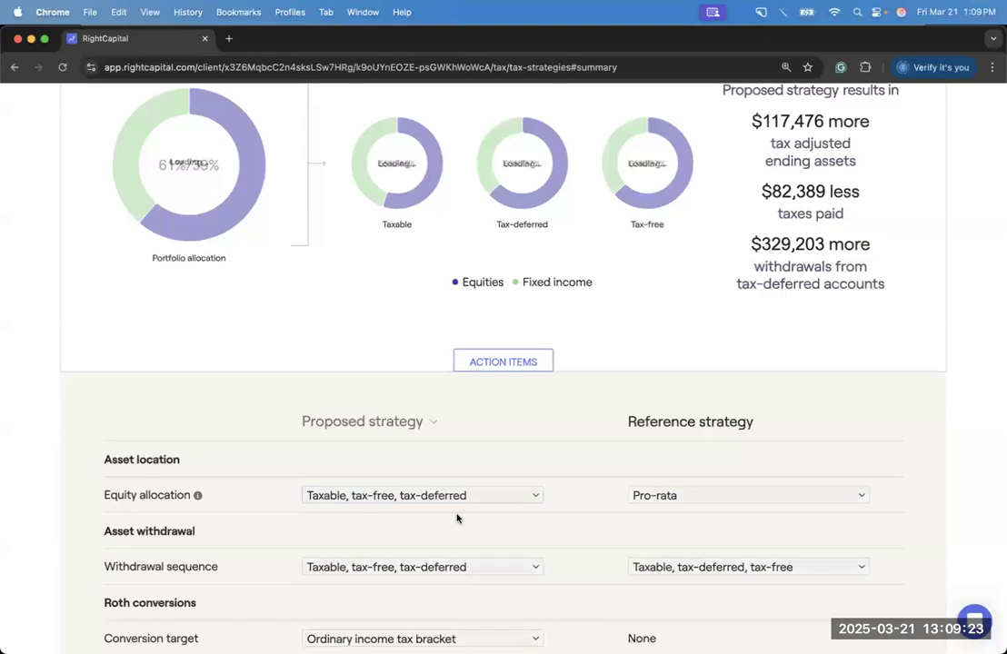
pyautogui.scroll(1, 437, 409)
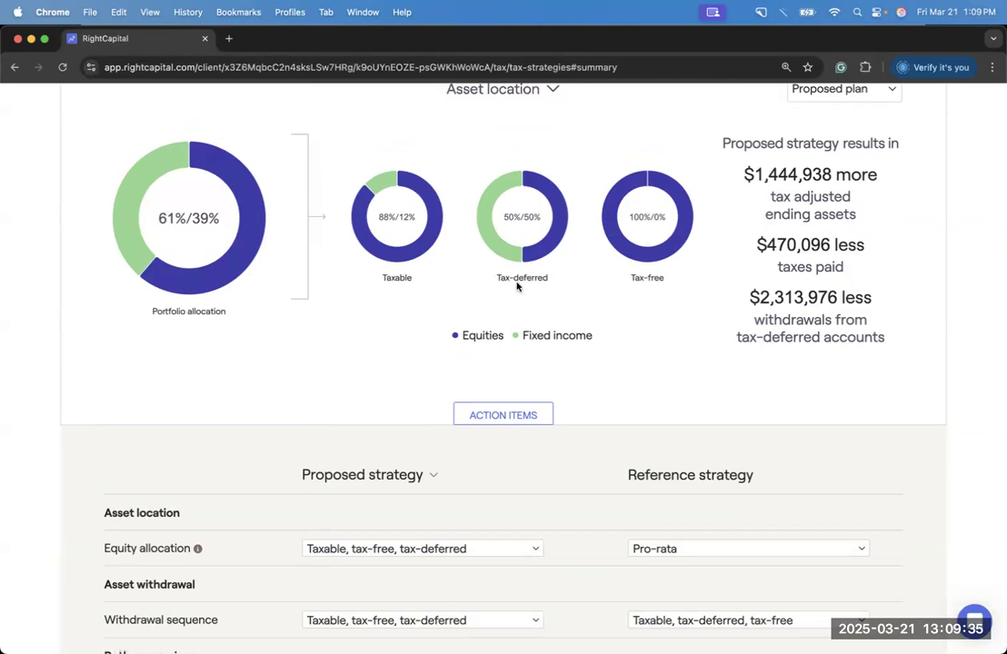
pyautogui.moveTo(495, 253)
# Step: Go to the asset withdrawal settings and highlight the Withdrawal sequence label
pyautogui.scroll(-3, 727, 304)
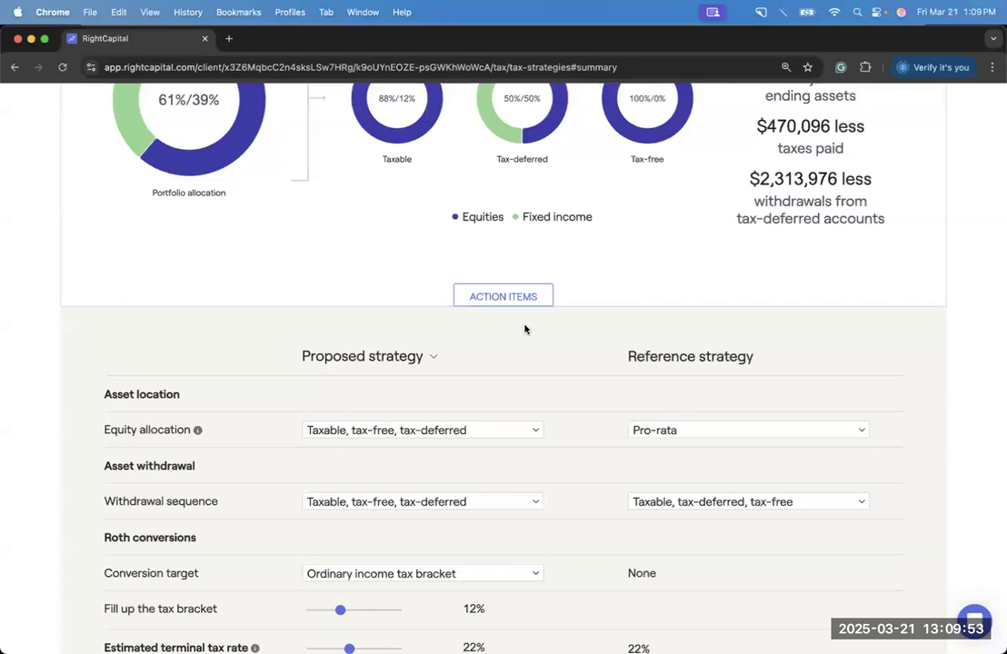
pyautogui.scroll(-2, 524, 329)
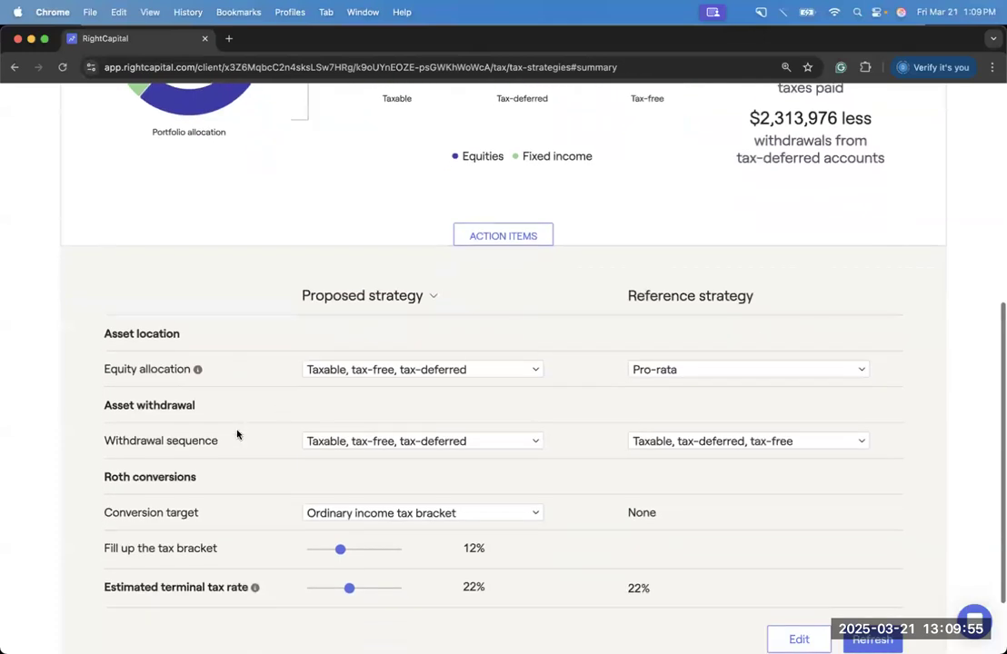
pyautogui.moveTo(221, 443); pyautogui.dragTo(103, 445)
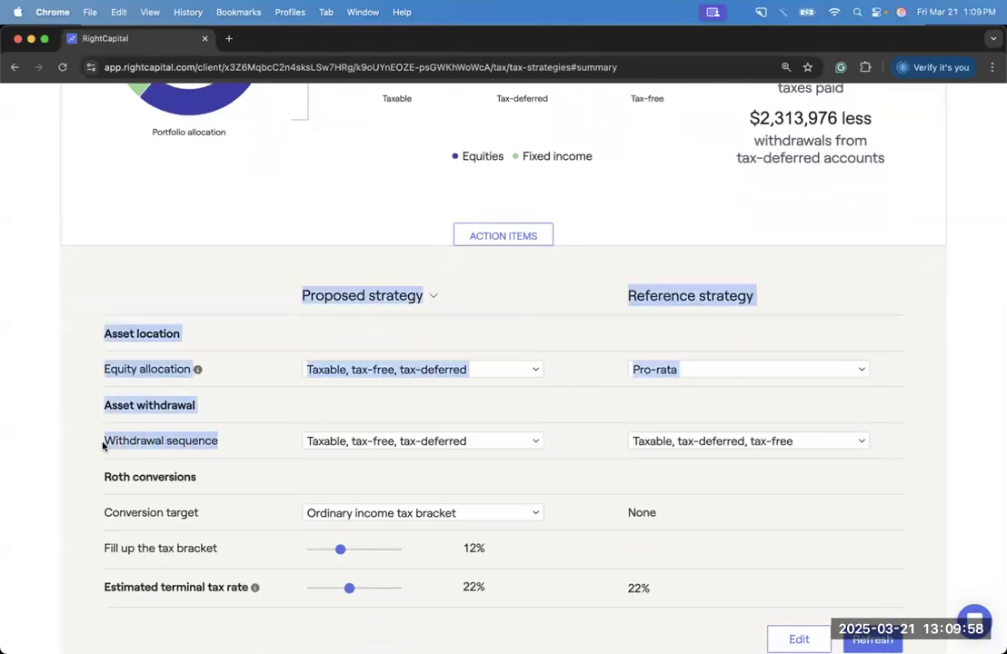
# Step: Clear the label highlight and review the withdrawal sequence options for the proposed strategy, keeping the current choice
pyautogui.click(243, 451)
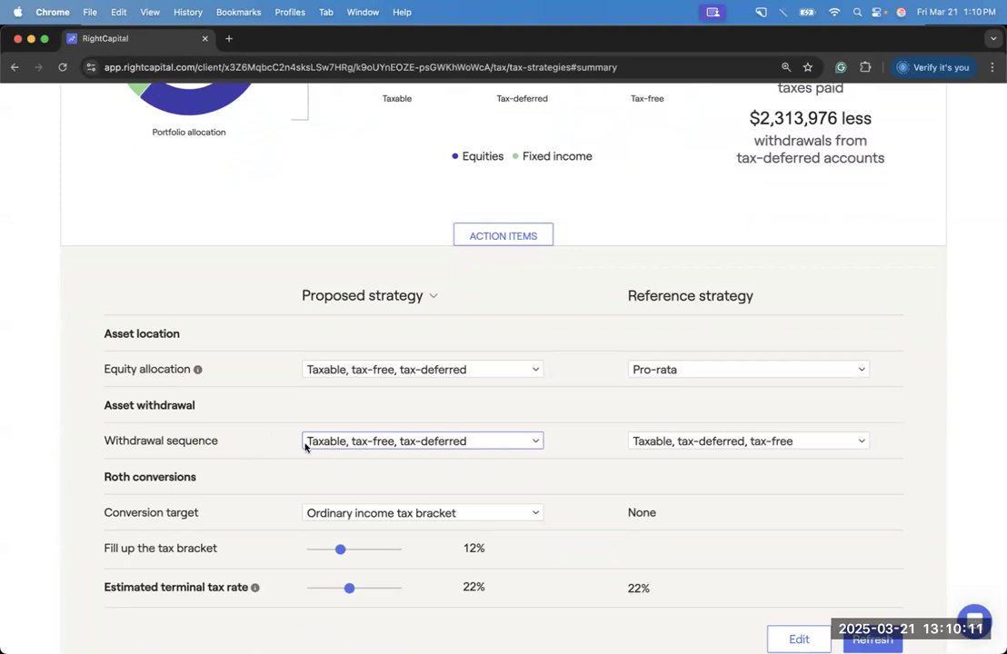
pyautogui.click(305, 444)
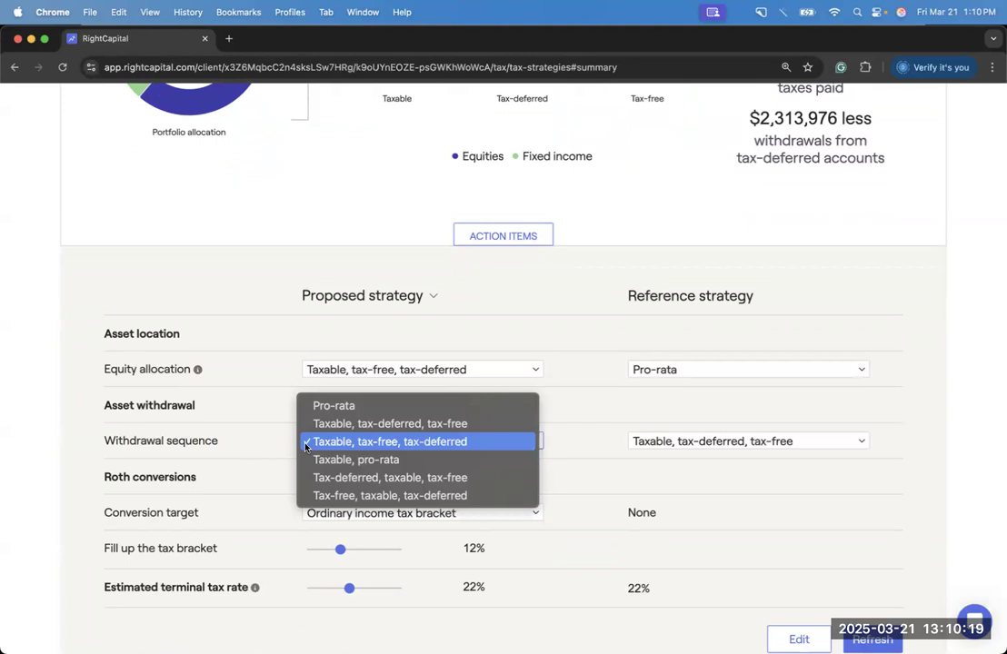
pyautogui.click(288, 444)
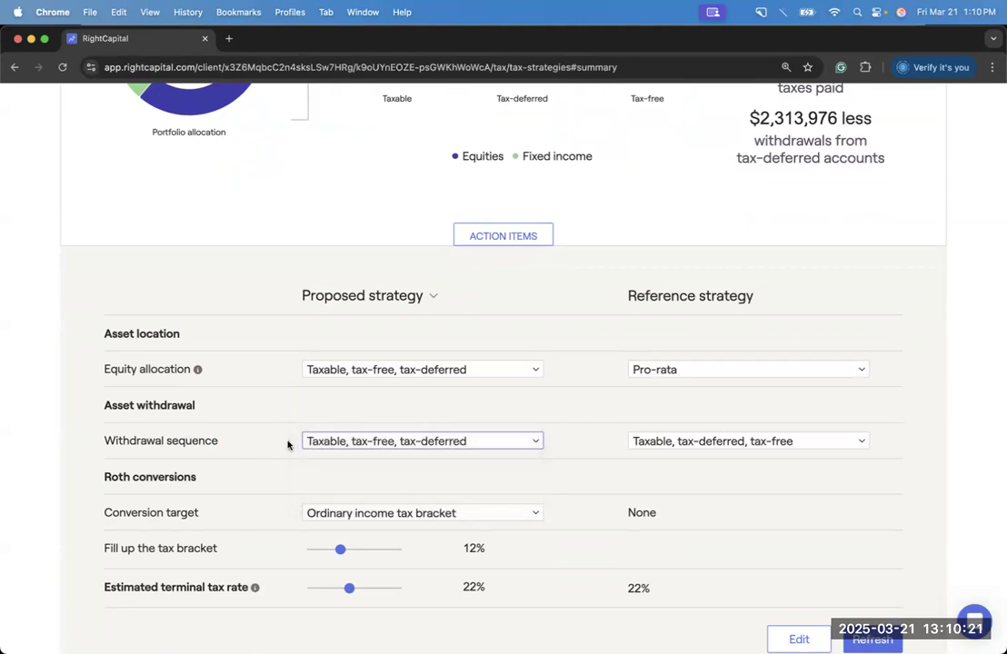
# Step: Open the Retirement section in a new browser tab and examine the Cash Flows summary, including the yearly net flows
pyautogui.scroll(10, 288, 444)
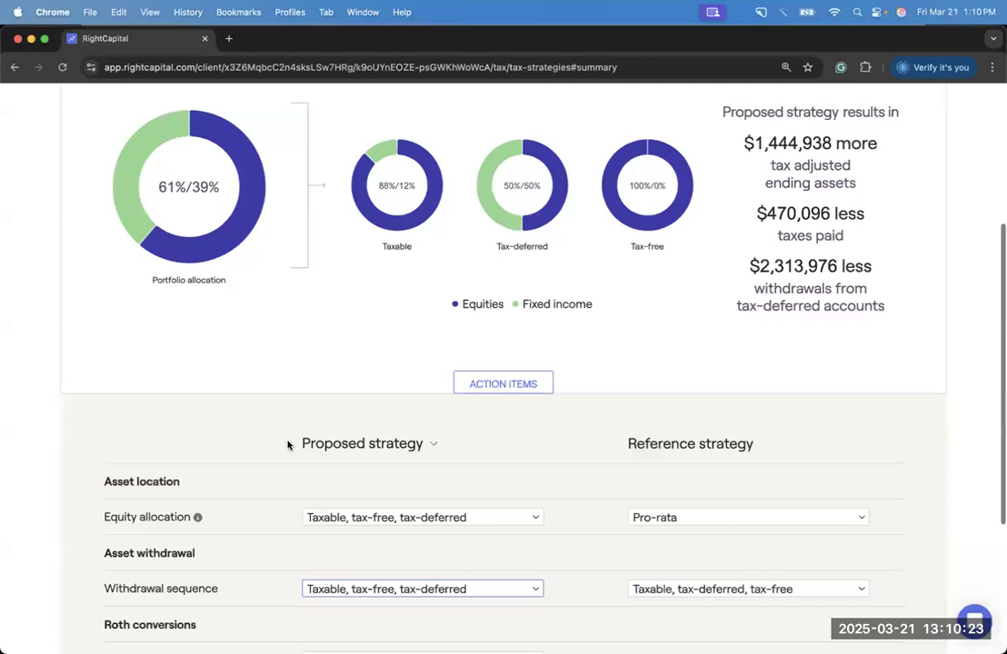
pyautogui.rightClick(527, 111)
pyautogui.click(574, 113)
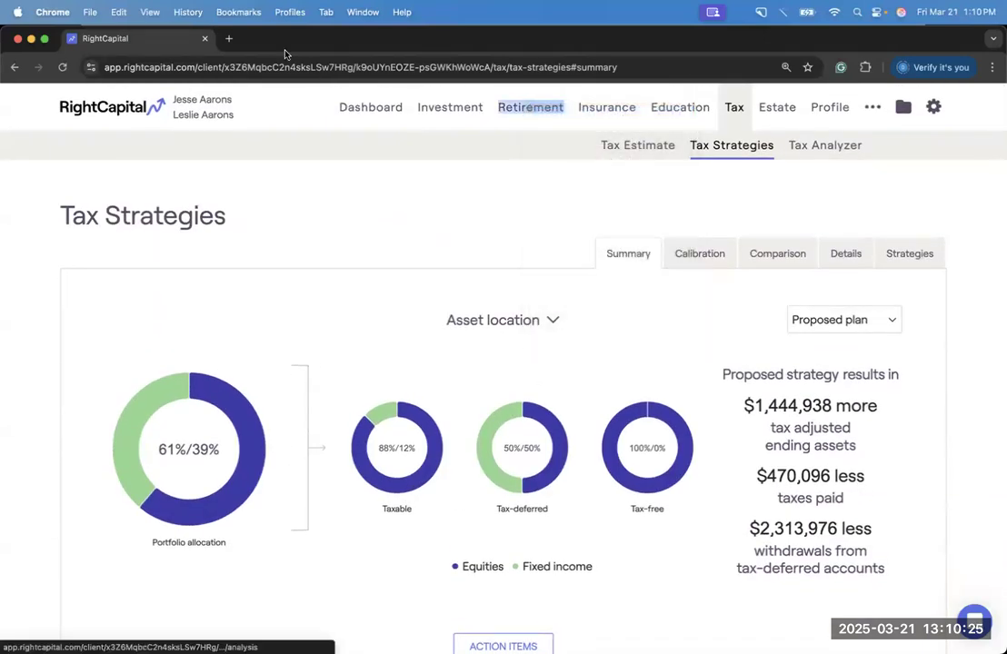
pyautogui.click(291, 38)
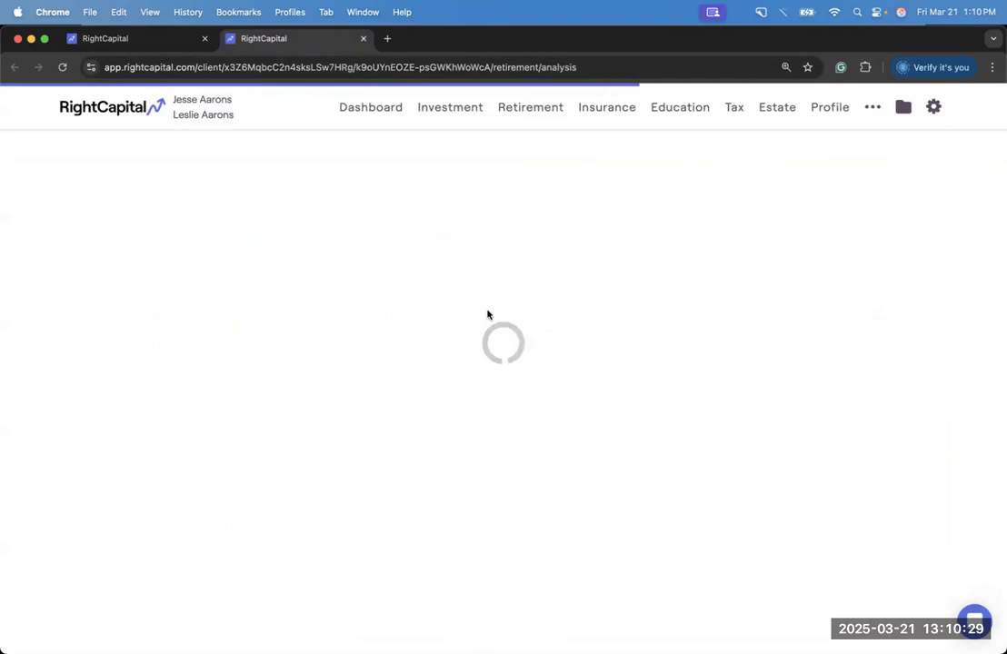
pyautogui.click(698, 154)
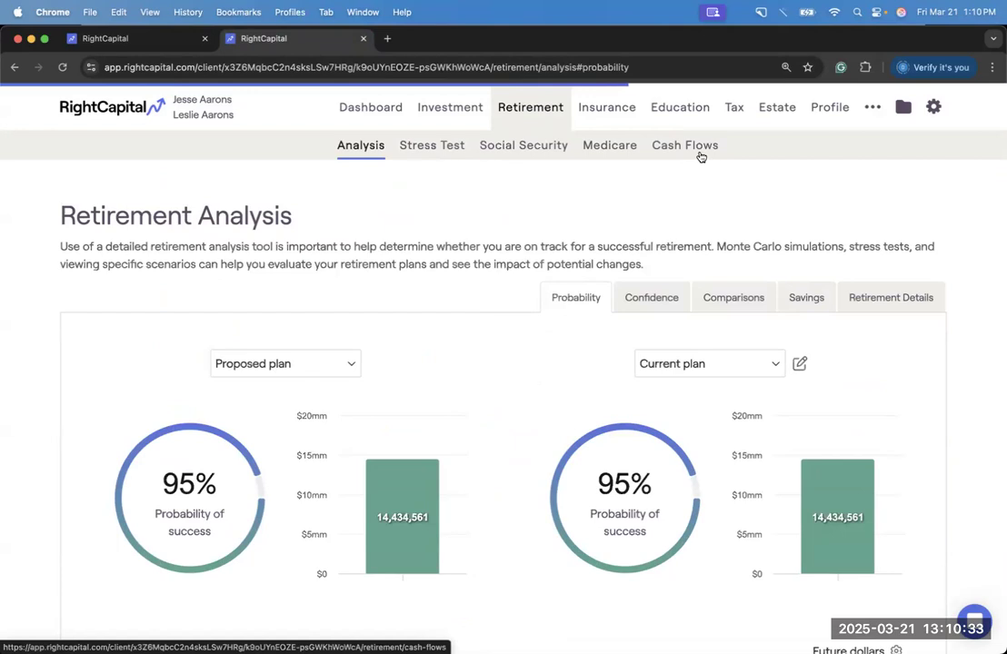
pyautogui.click(679, 218)
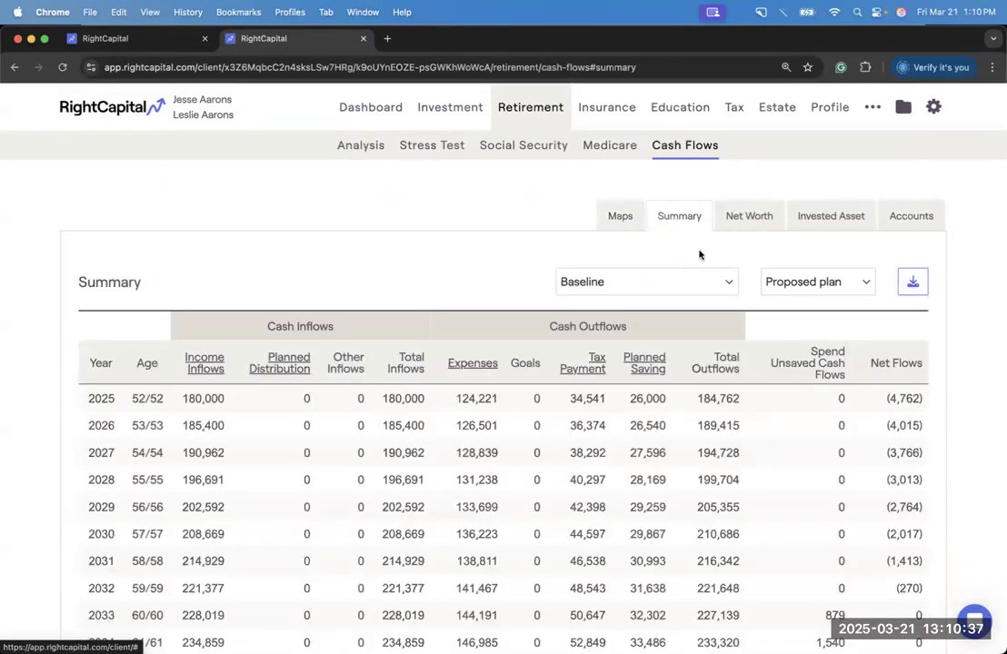
pyautogui.scroll(-2, 699, 254)
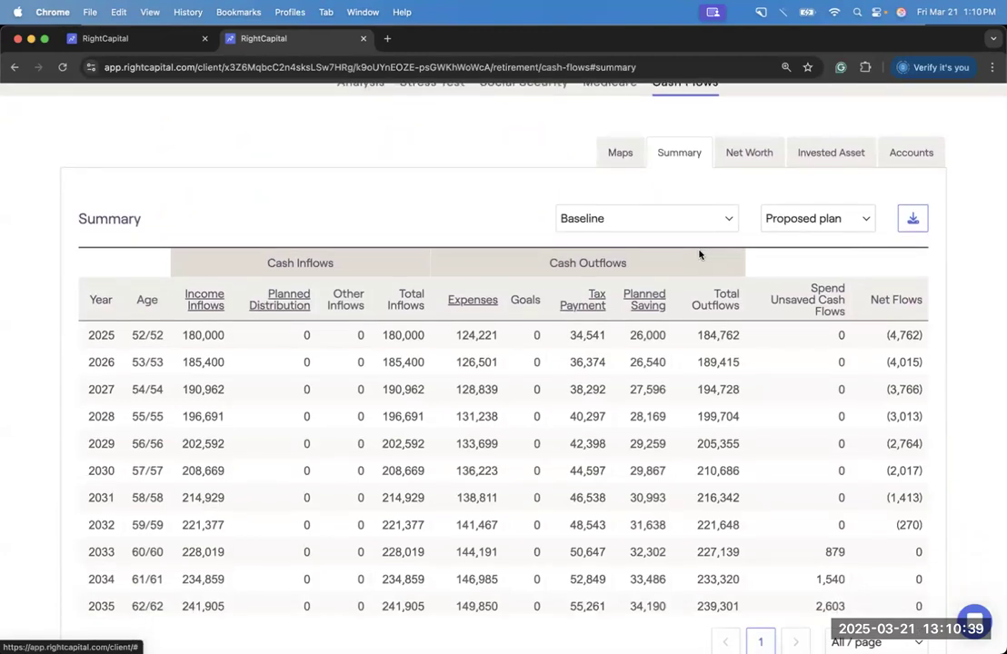
pyautogui.scroll(-1, 699, 255)
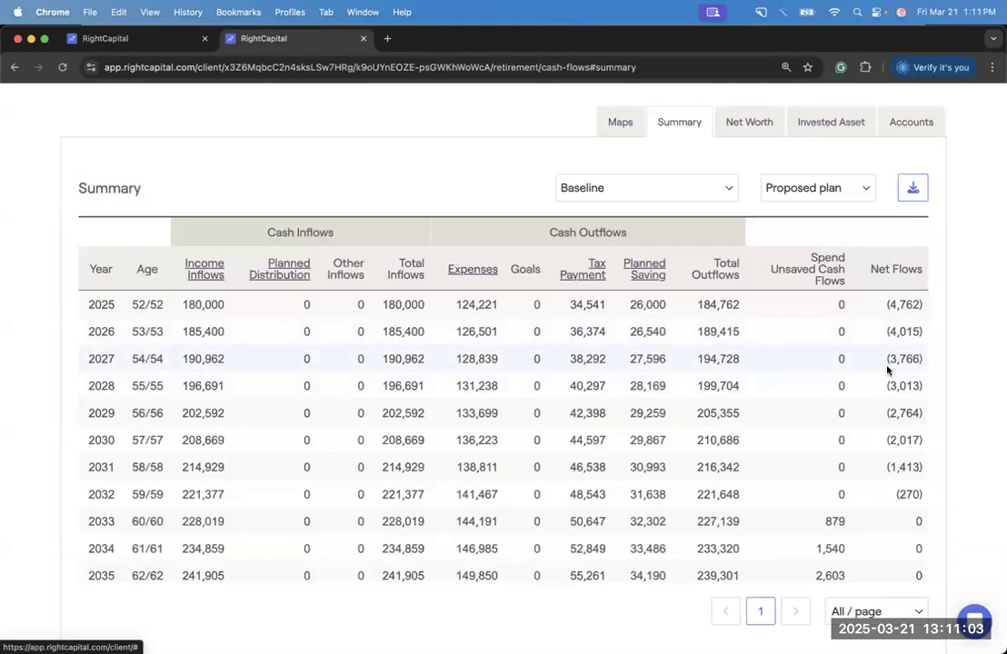
pyautogui.scroll(3, 887, 369)
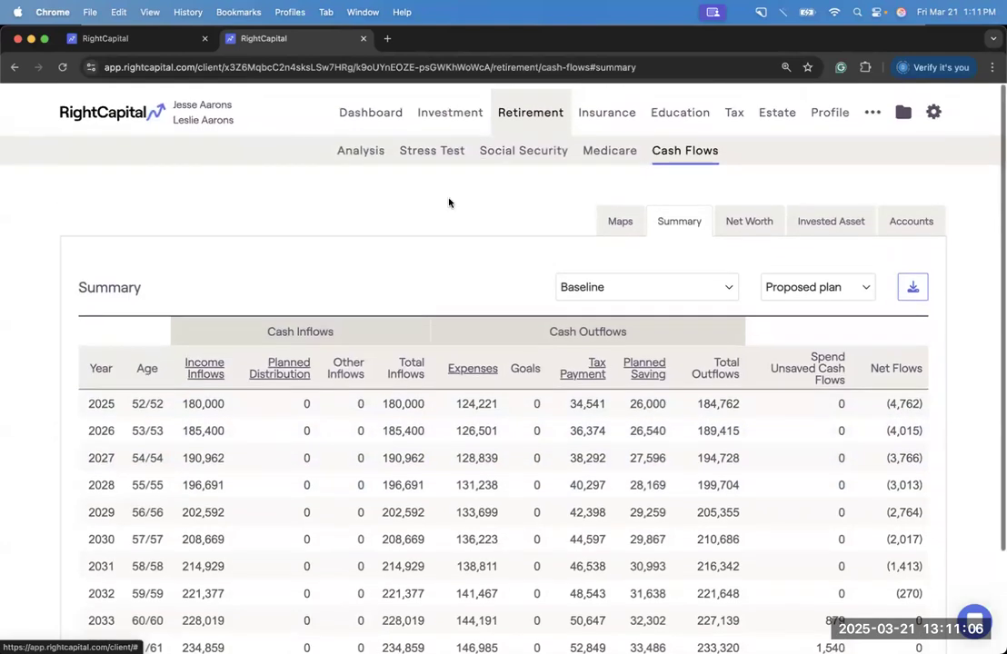
# Step: Return to the Tax Strategies page and look through the proposed strategy's withdrawal sequence options without changing the selection
pyautogui.click(161, 39)
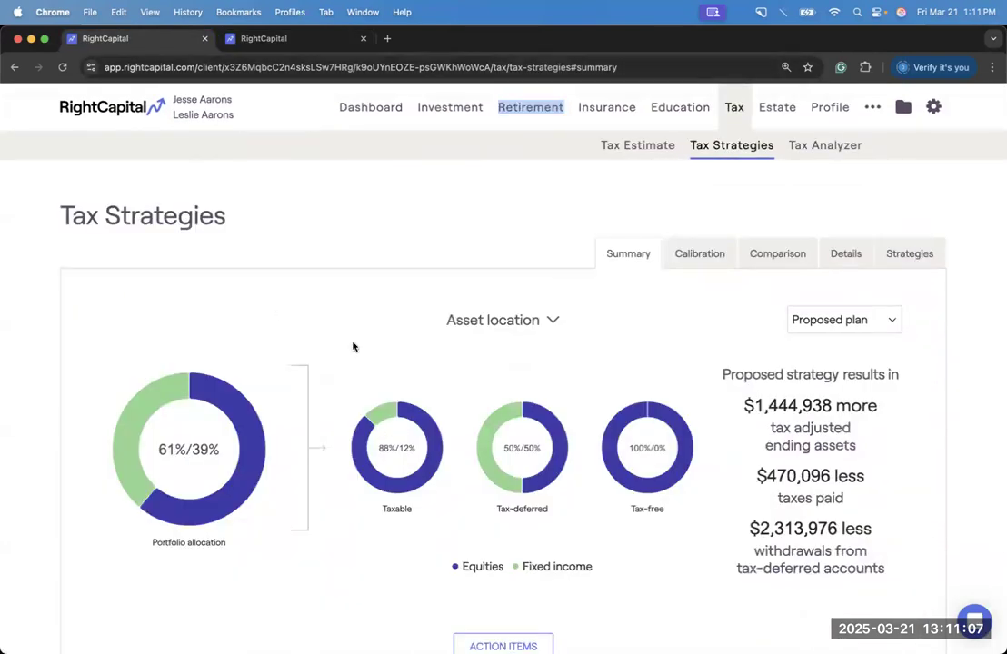
pyautogui.scroll(-3, 352, 347)
pyautogui.scroll(-2, 340, 437)
pyautogui.scroll(-2, 330, 553)
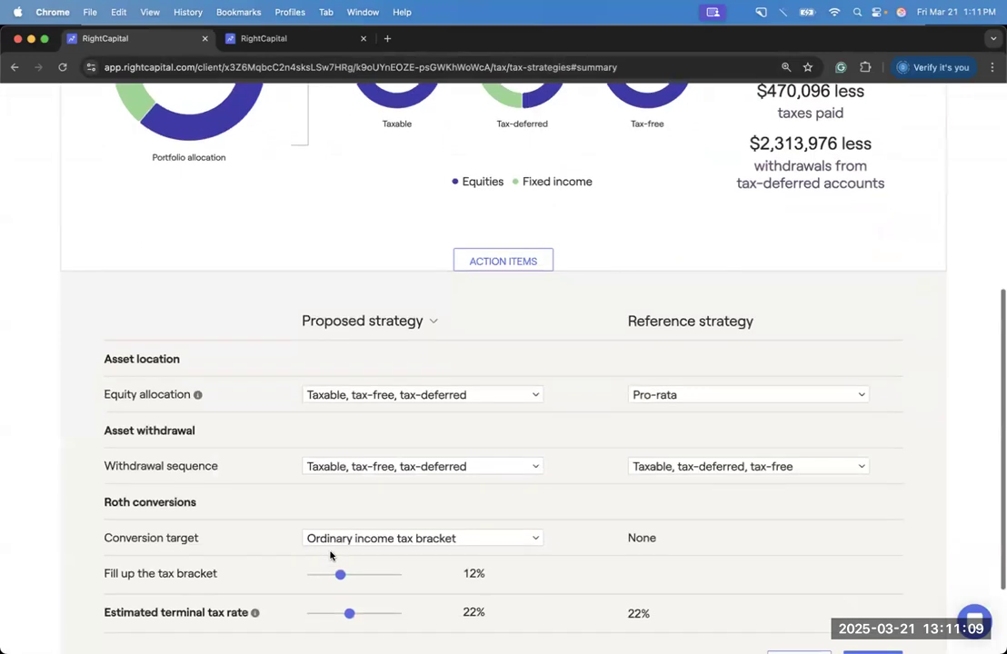
pyautogui.click(355, 472)
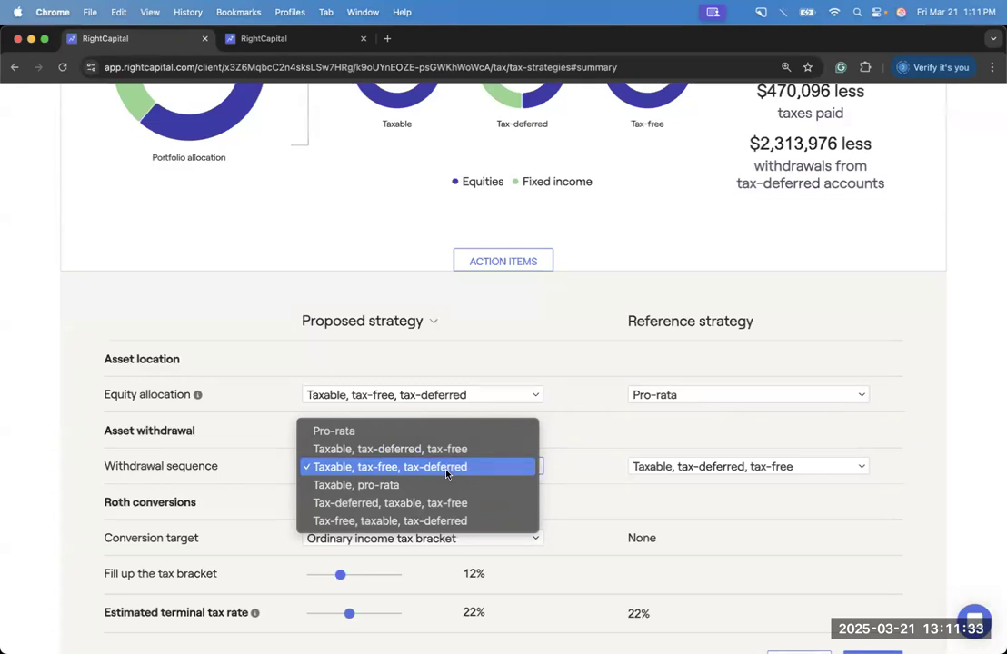
pyautogui.click(495, 320)
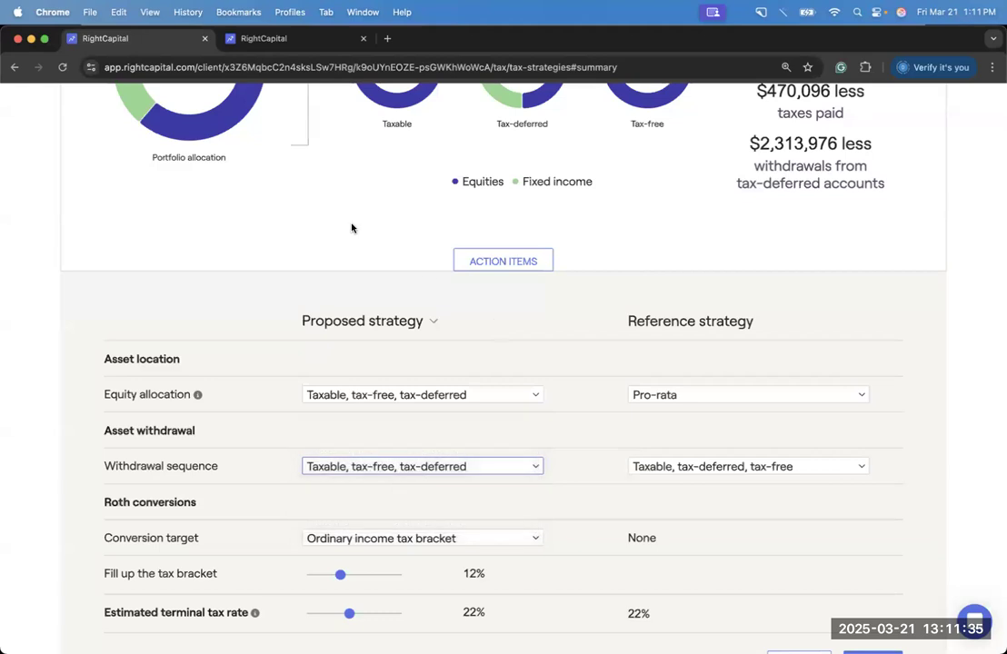
# Step: In the retirement cash flows, show the accounts' Withdrawal from accounts table and examine withdrawals by account type through the retirement years
pyautogui.click(284, 39)
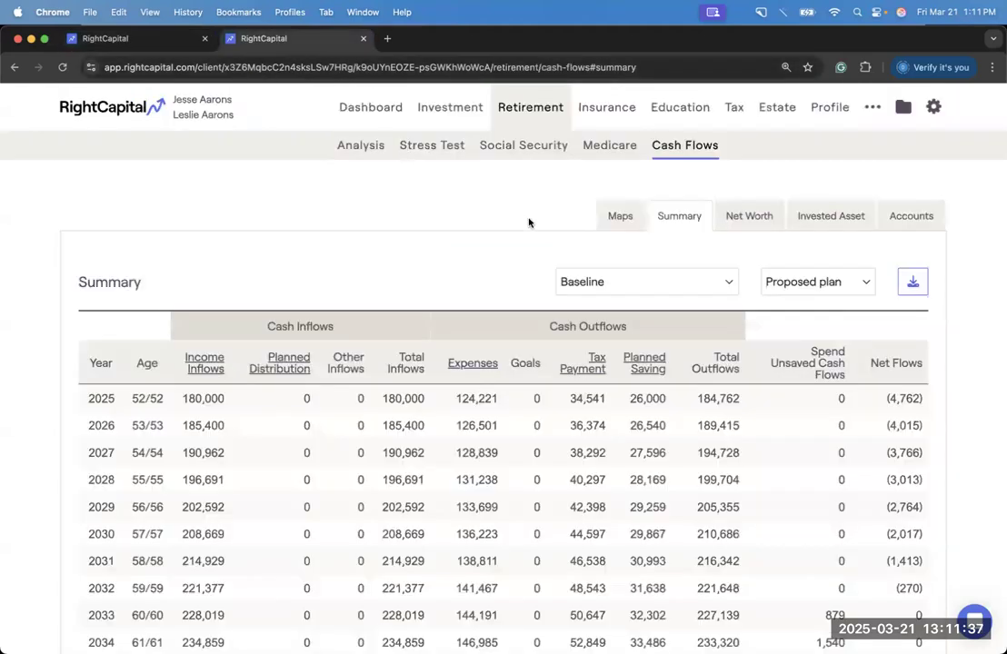
pyautogui.click(899, 228)
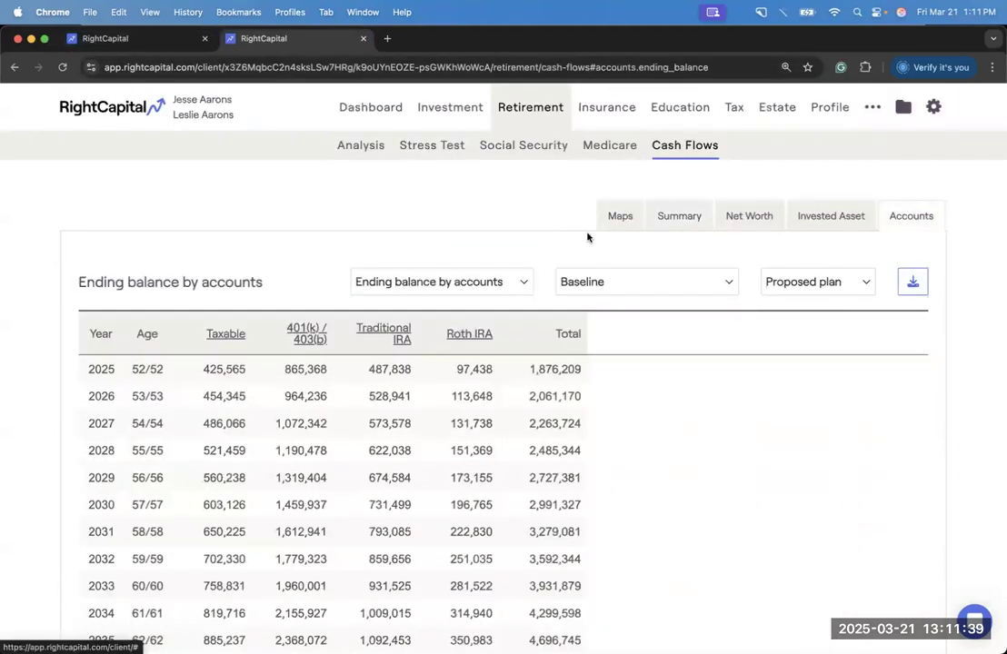
pyautogui.click(497, 283)
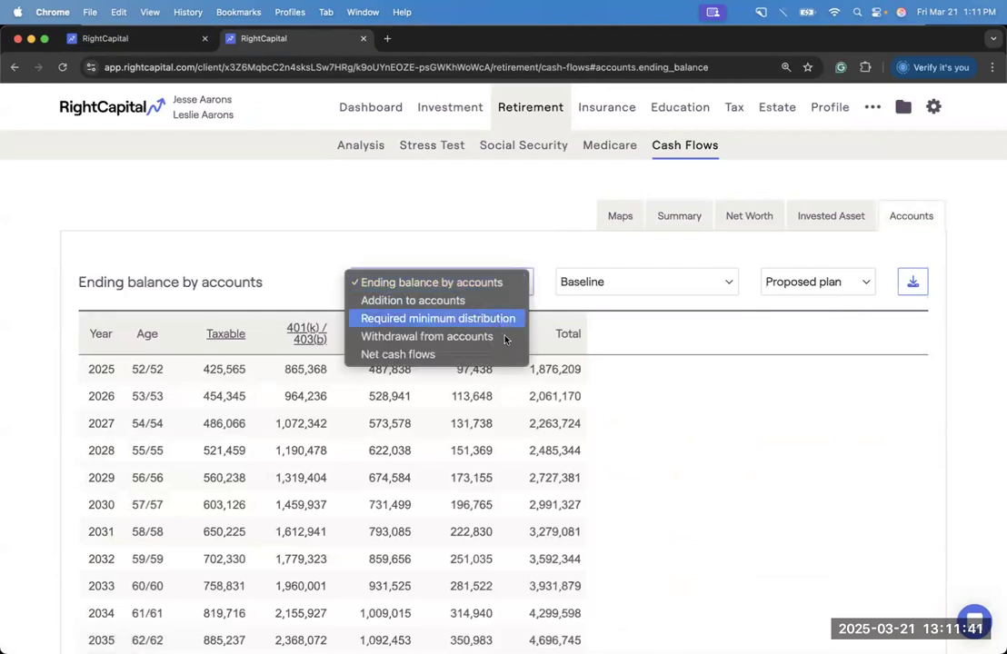
pyautogui.click(499, 337)
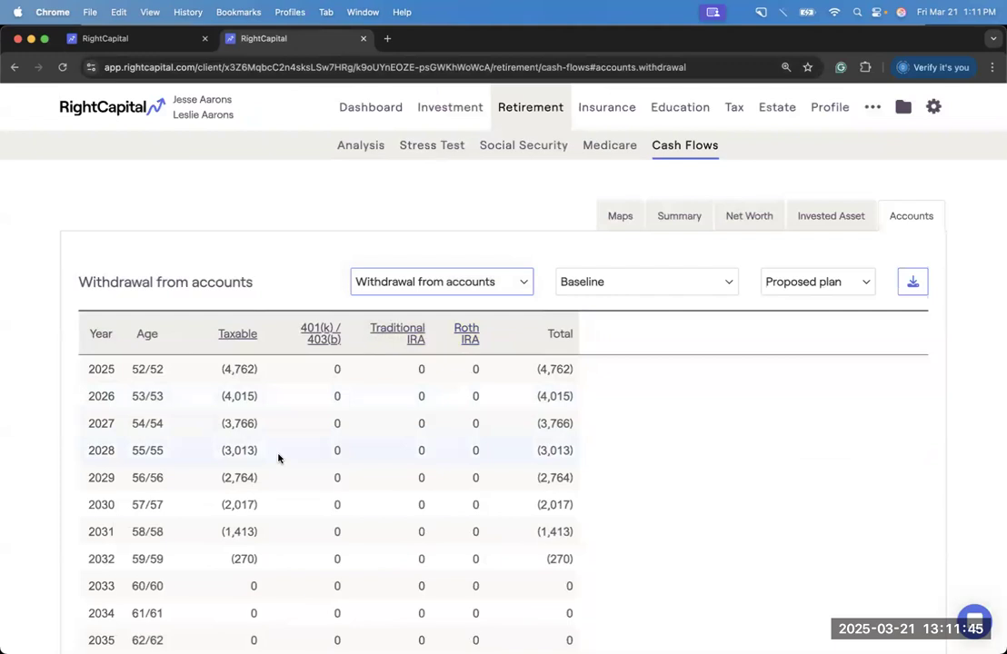
pyautogui.scroll(-10, 278, 458)
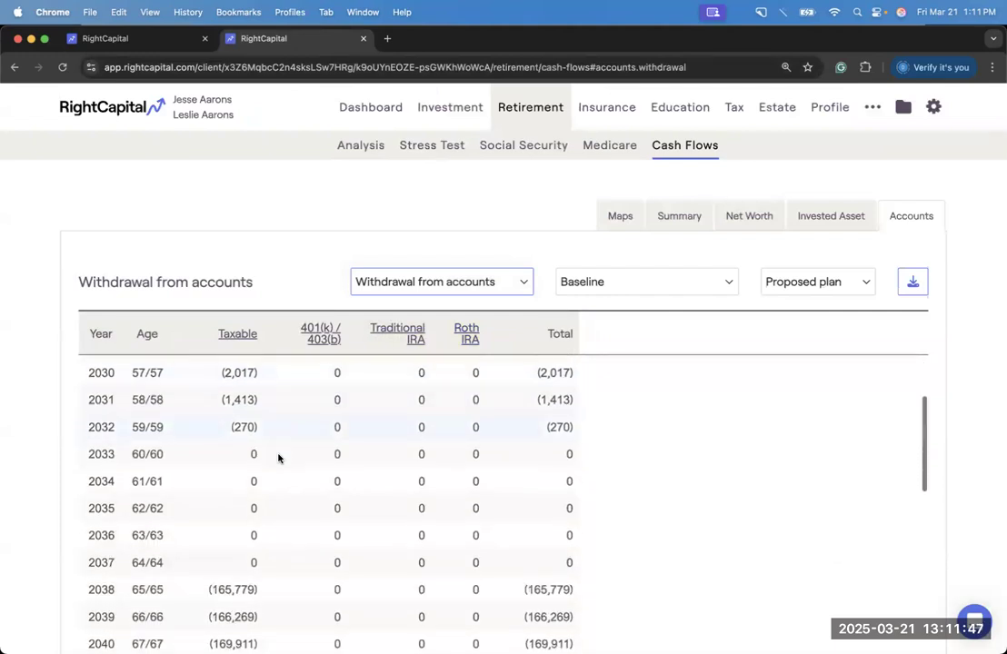
pyautogui.scroll(-2, 250, 526)
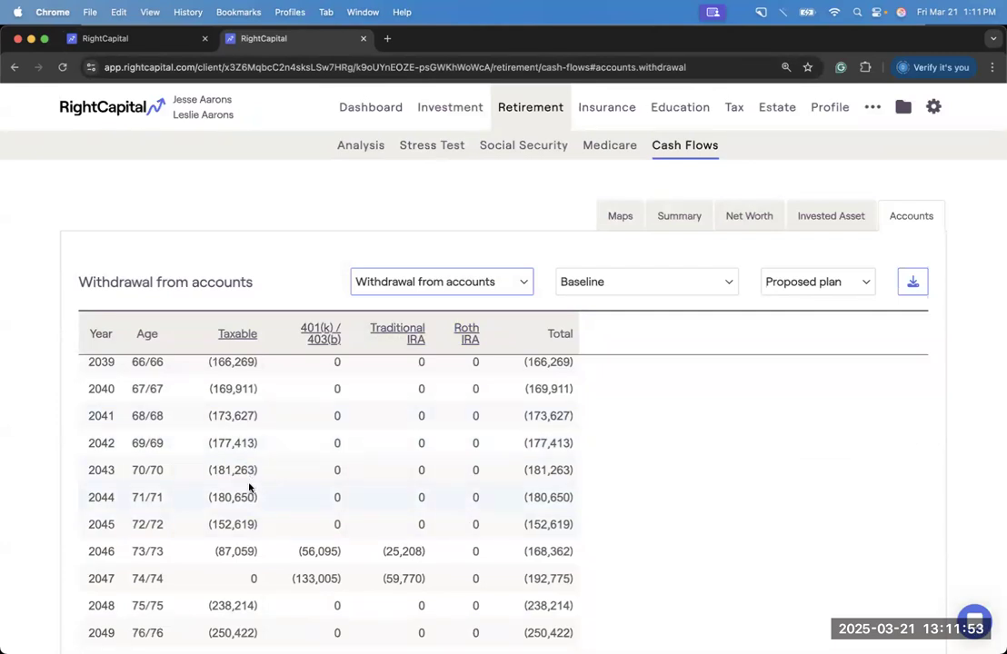
pyautogui.scroll(-2, 249, 488)
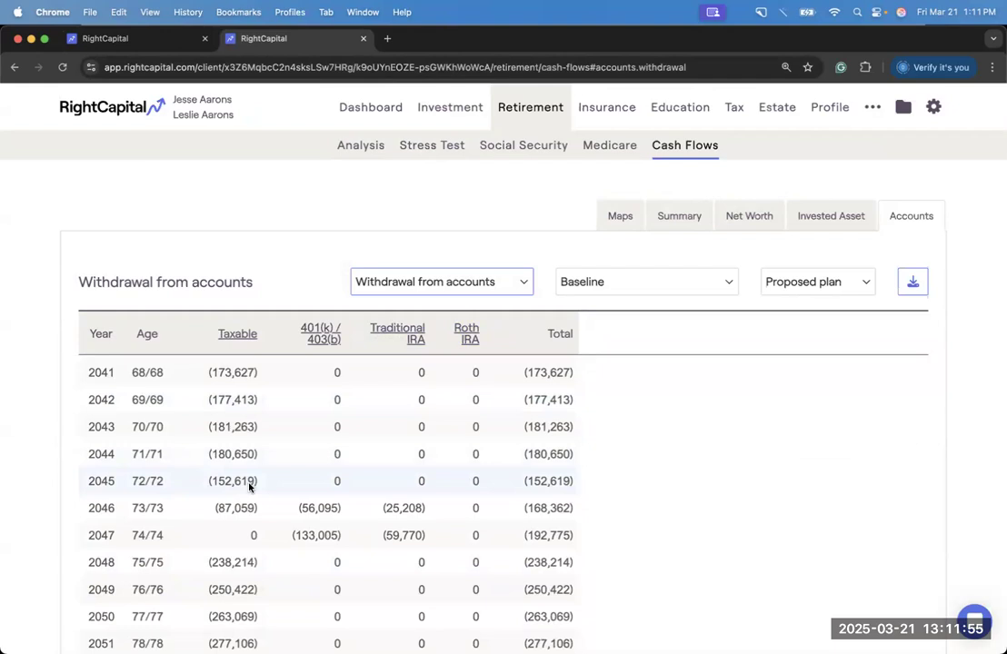
# Step: Go back to Tax Strategies and compare the proposed strategy's results with the proposed and reference withdrawal sequences
pyautogui.click(151, 37)
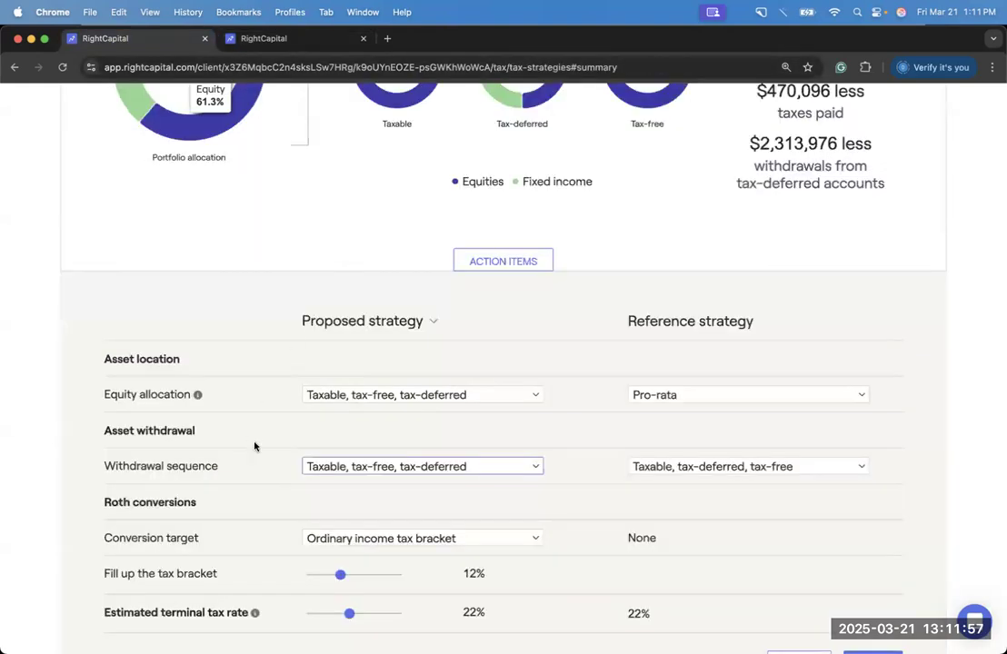
pyautogui.scroll(2, 267, 471)
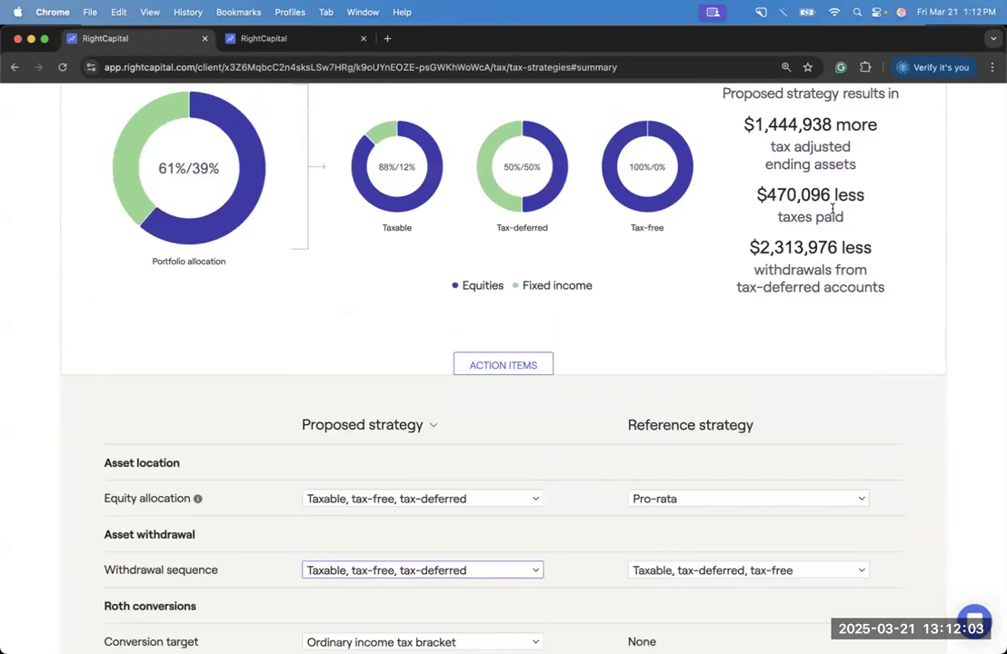
pyautogui.scroll(-2, 709, 227)
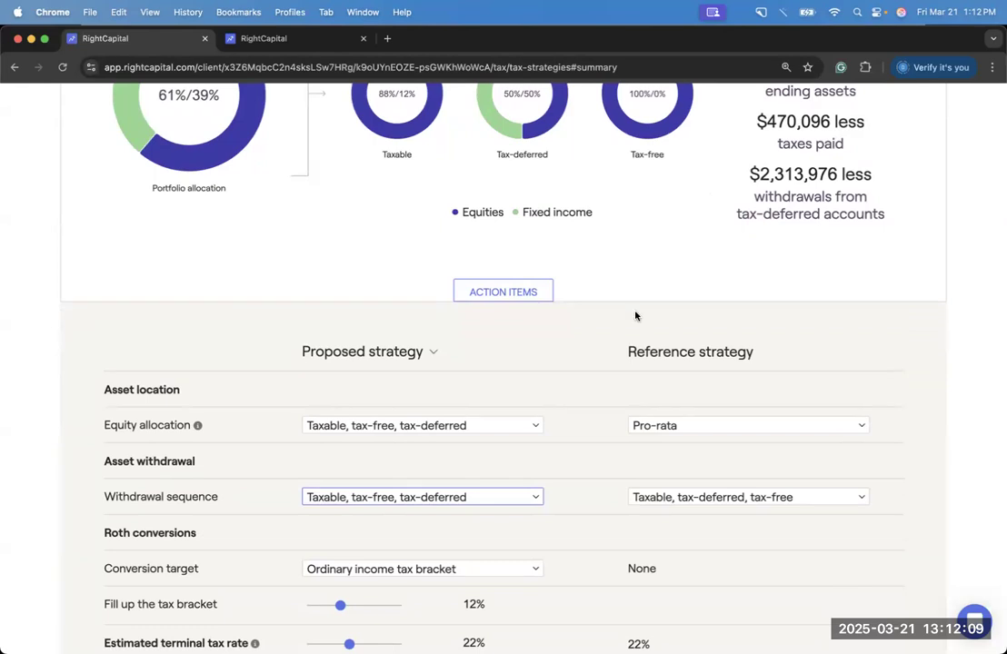
pyautogui.scroll(-2, 633, 314)
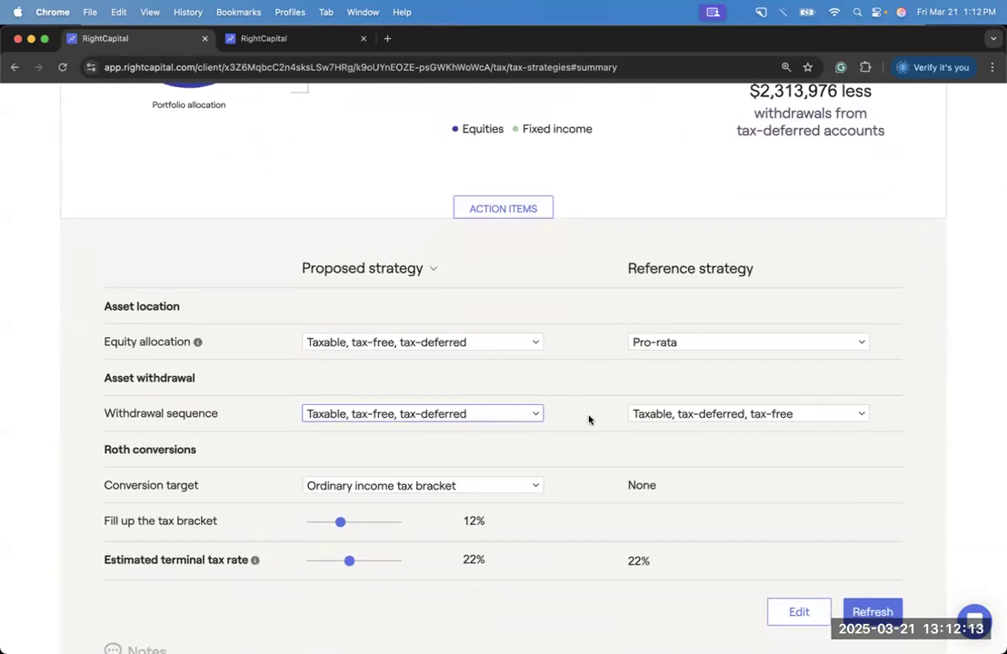
pyautogui.scroll(5, 588, 420)
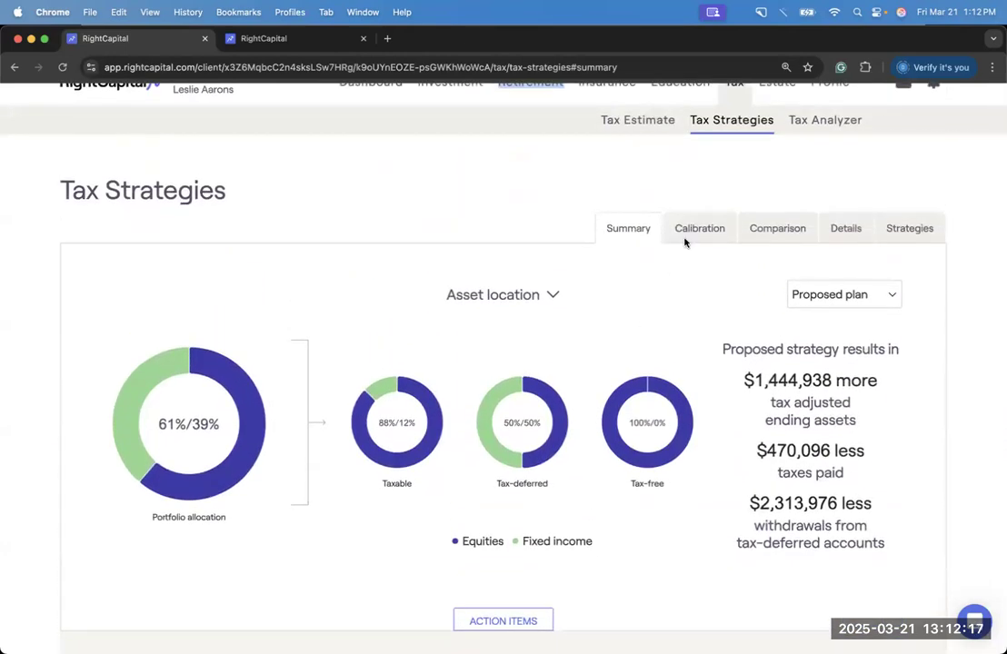
# Step: Switch the tax strategies to the Calibration view and review the Roth conversion target options, keeping Ordinary income tax bracket
pyautogui.click(686, 239)
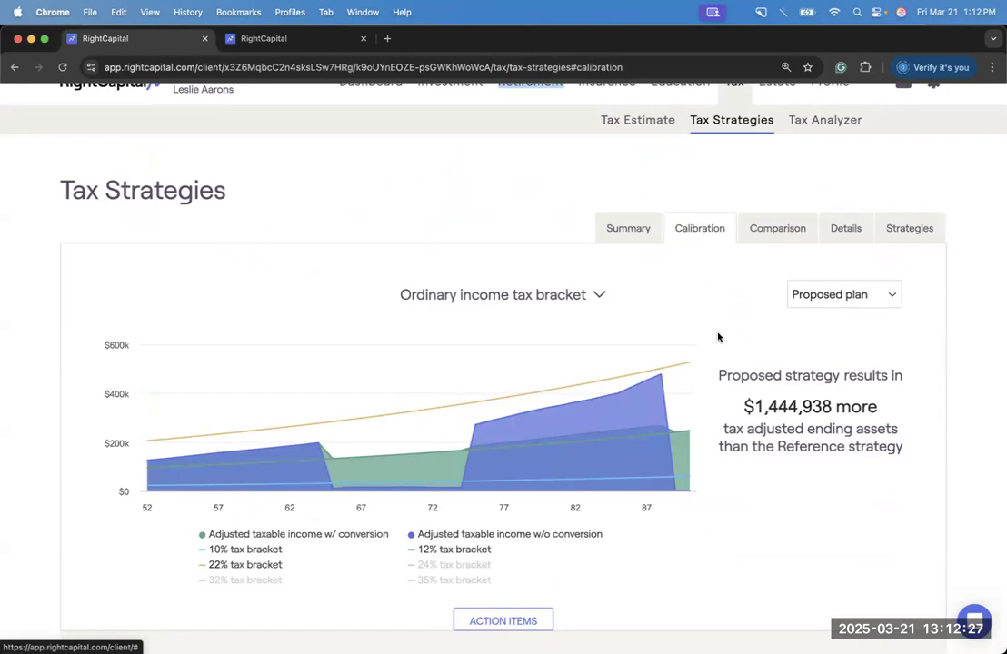
pyautogui.scroll(-5, 718, 337)
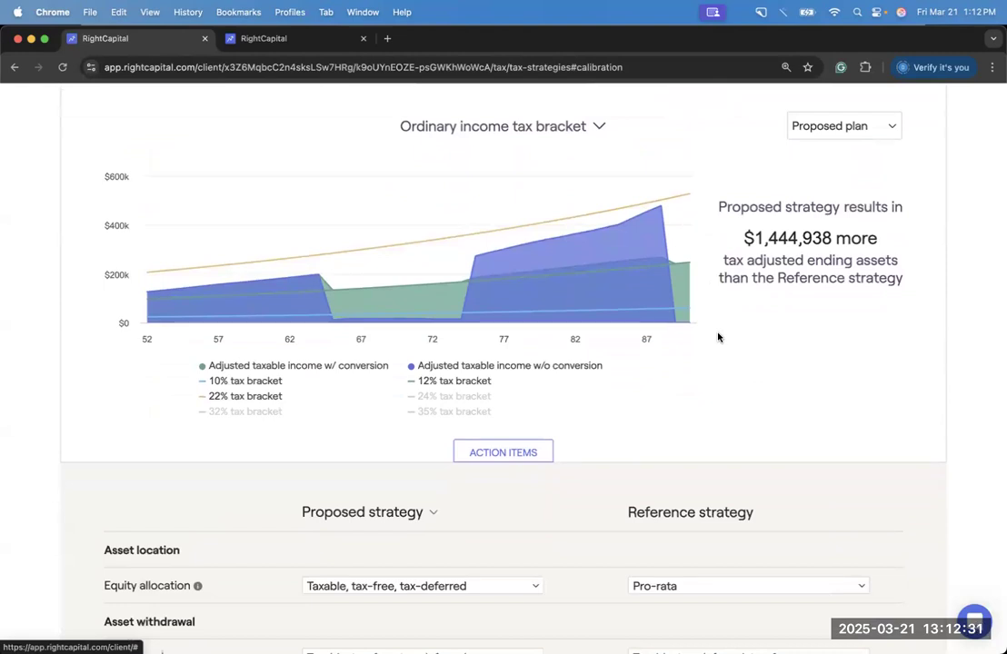
pyautogui.scroll(-6, 711, 369)
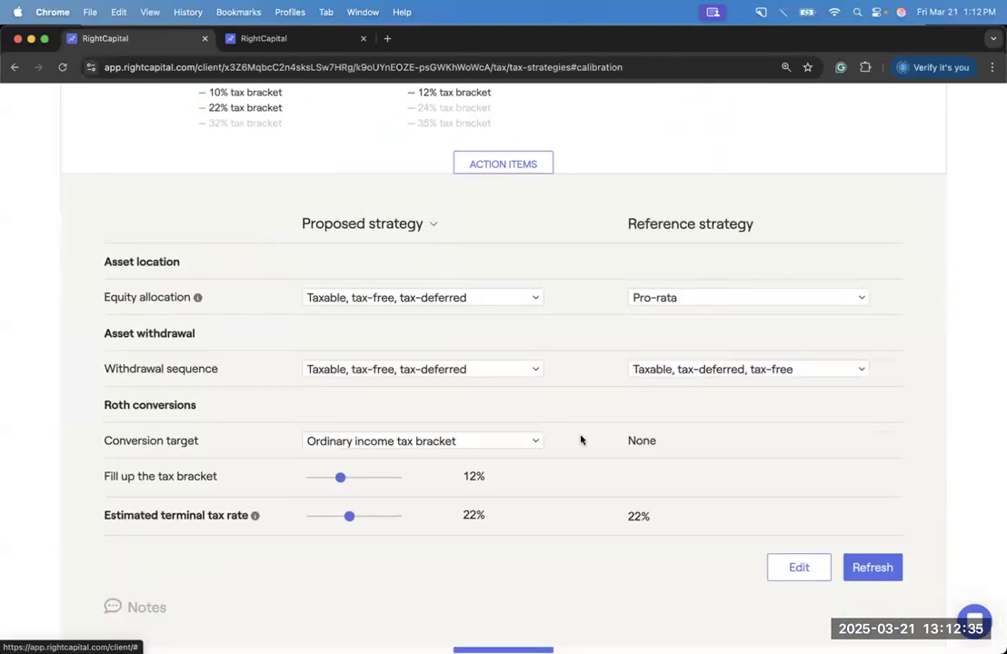
pyautogui.click(502, 441)
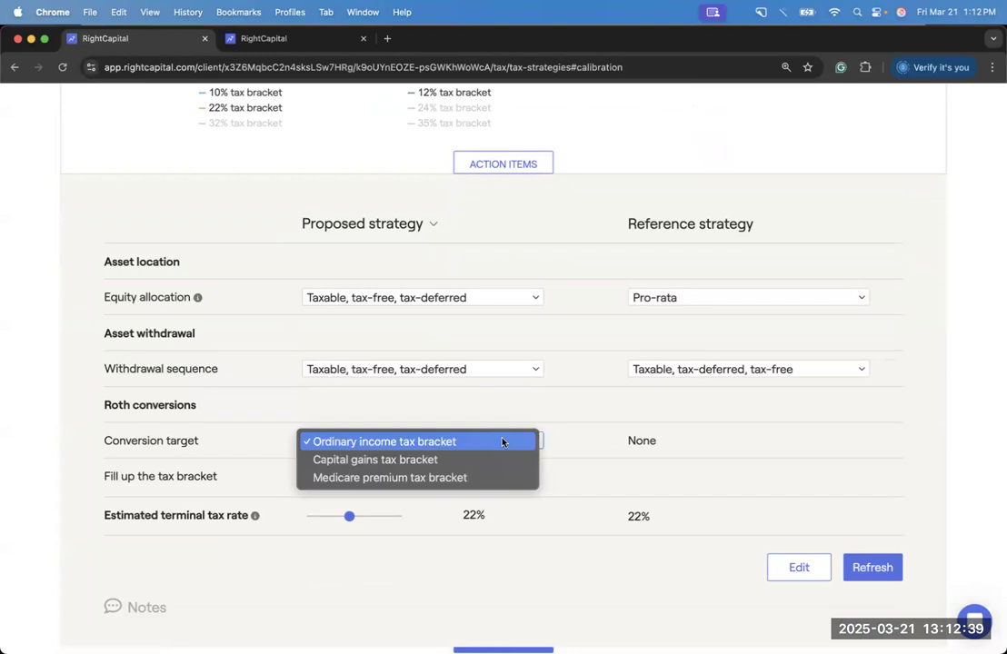
pyautogui.click(574, 434)
# Step: Review the calibration chart's view options, keep Ordinary income tax bracket and inspect taxable income against the brackets by age
pyautogui.scroll(3, 572, 434)
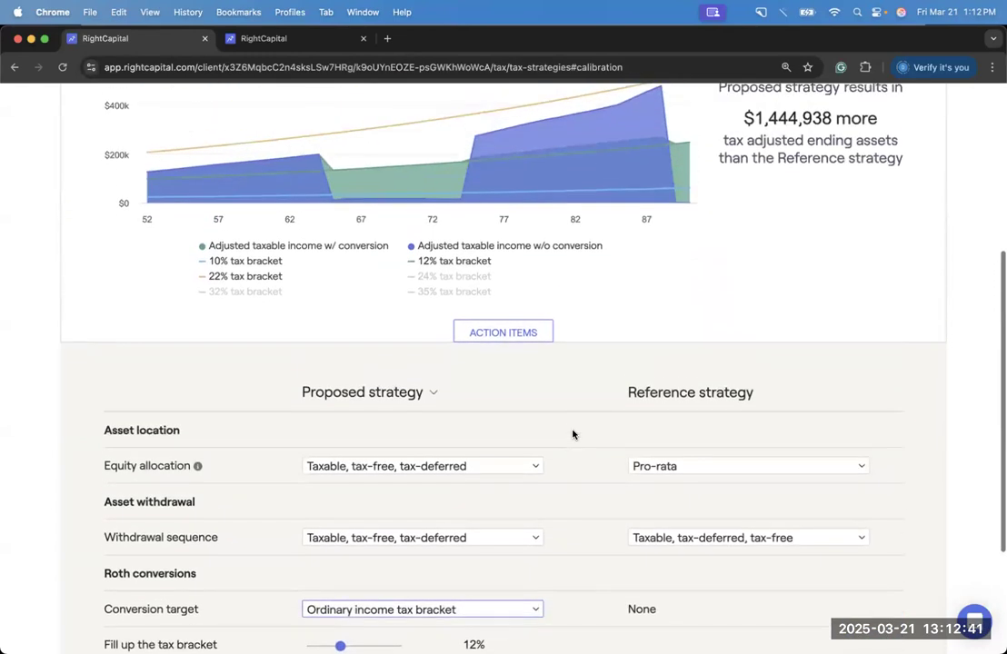
pyautogui.scroll(2, 572, 434)
pyautogui.scroll(2, 737, 299)
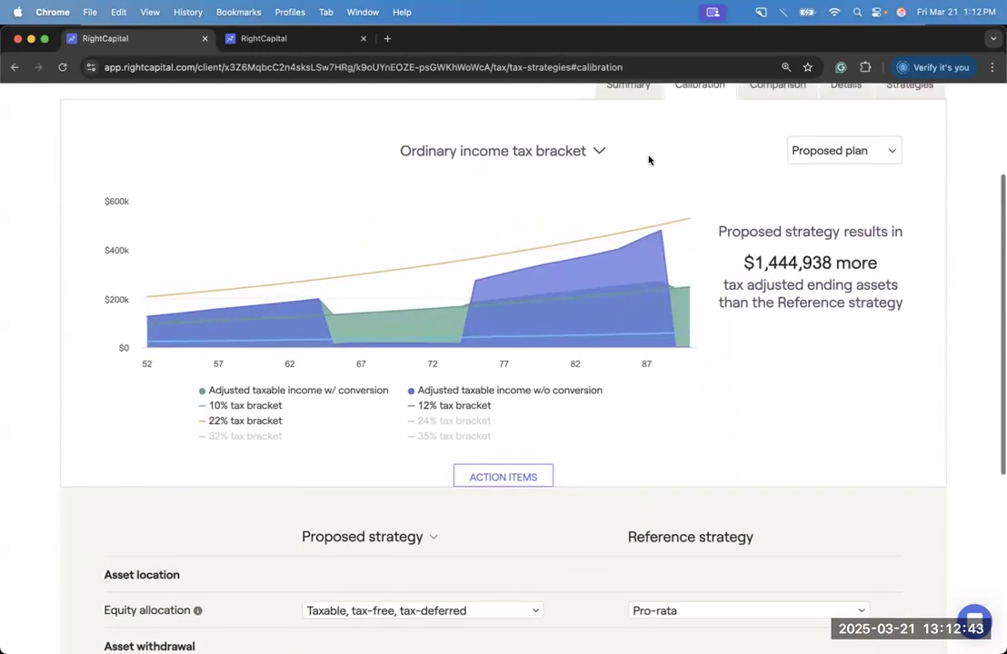
pyautogui.click(580, 153)
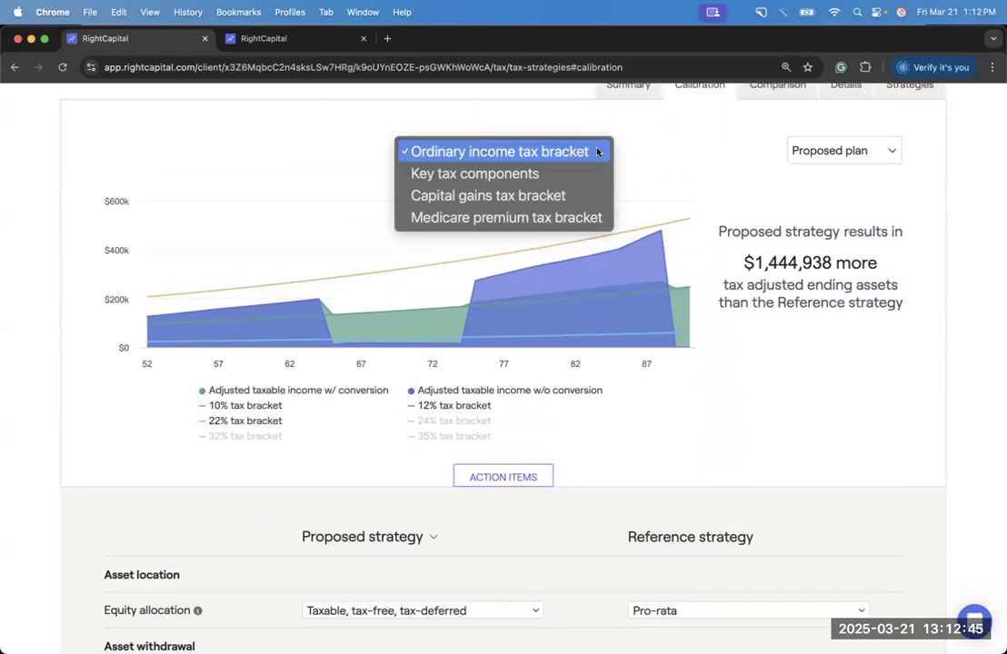
pyautogui.click(597, 152)
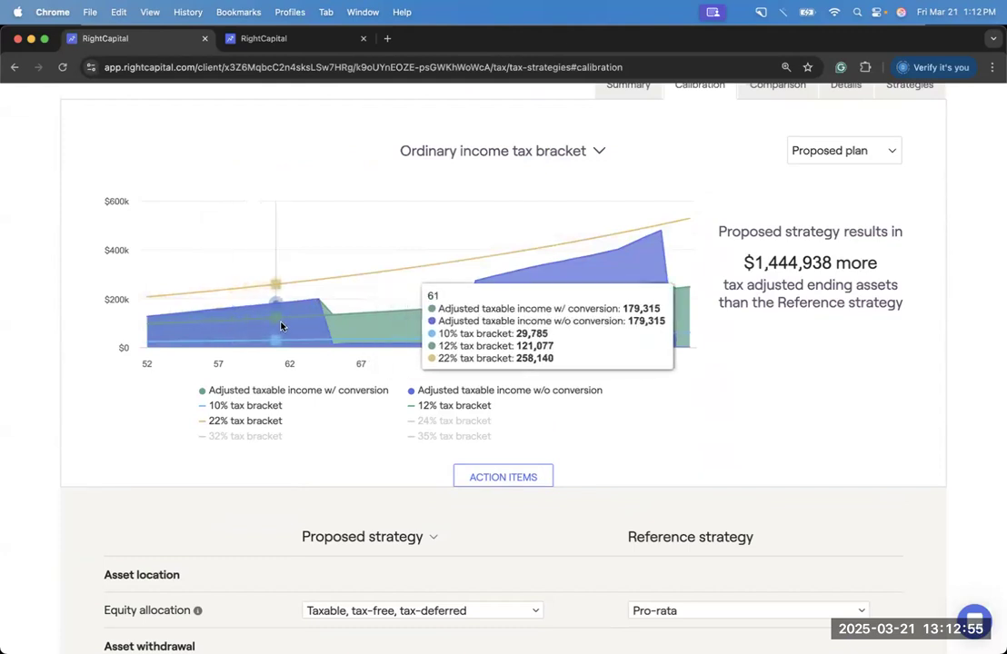
# Step: Hide the Adjusted taxable income w/ conversion series, inspect the income without conversions around age 75, and show the series again
pyautogui.click(311, 393)
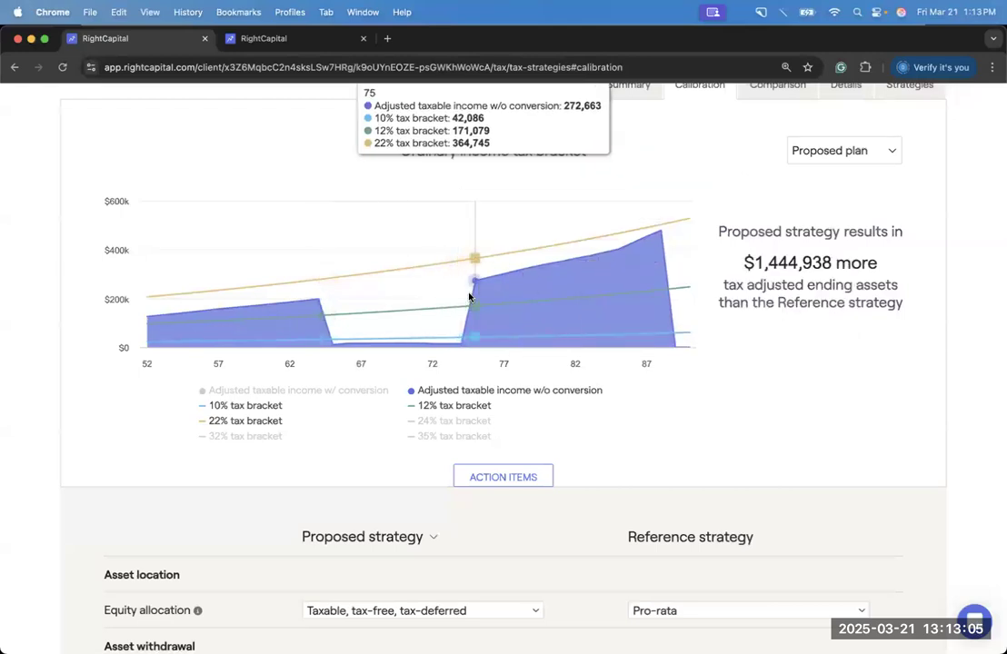
pyautogui.scroll(1, 469, 296)
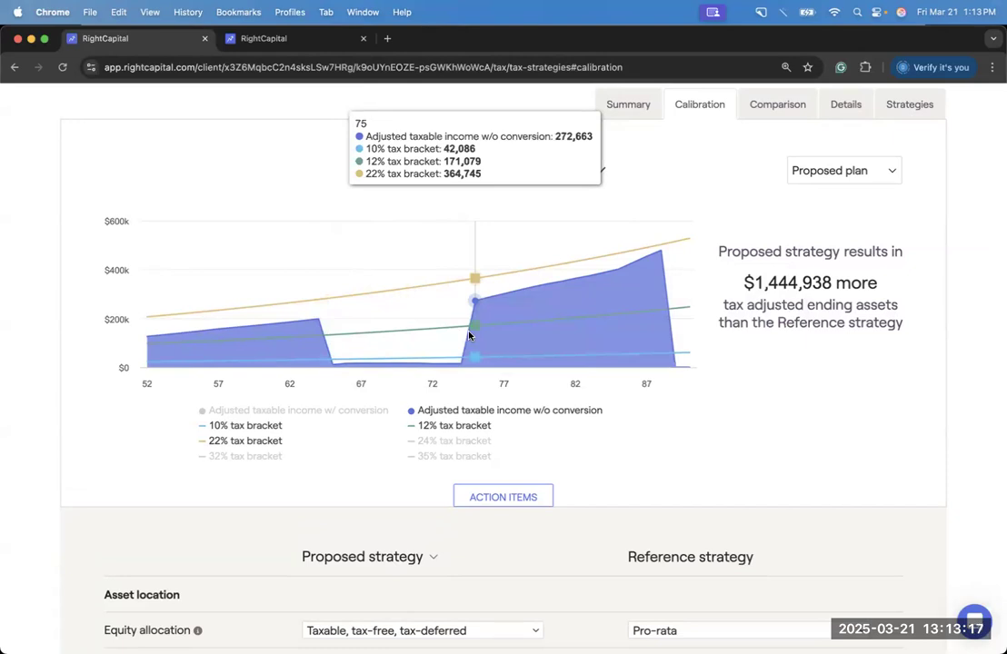
pyautogui.click(344, 411)
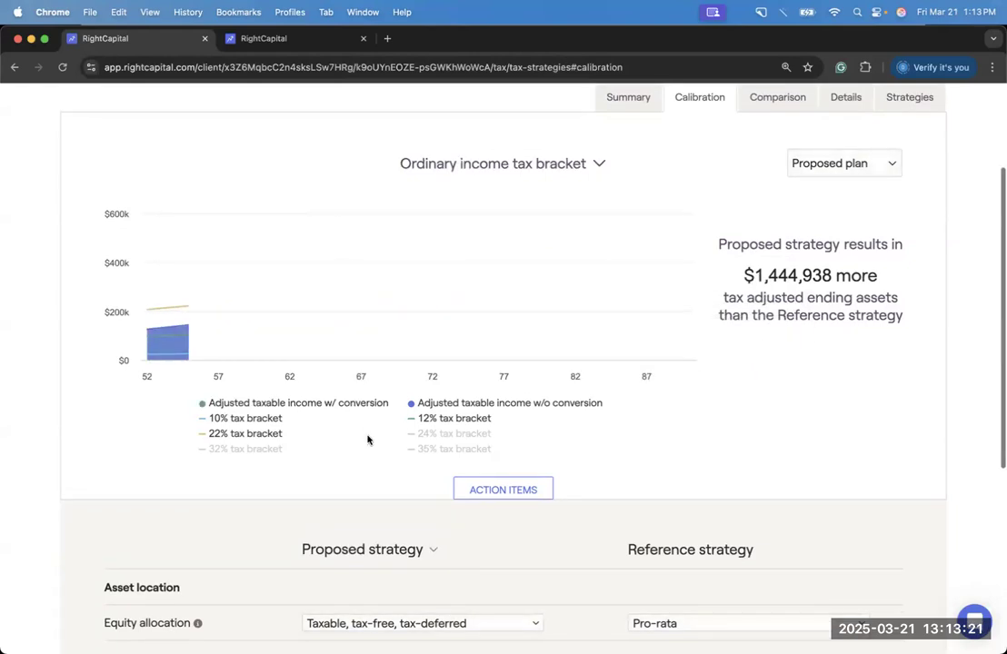
# Step: Review the proposed Roth conversion settings against the chart and inspect taxable income with and without conversion at about age 71
pyautogui.scroll(-1, 367, 440)
pyautogui.scroll(-3, 367, 440)
pyautogui.scroll(-2, 368, 461)
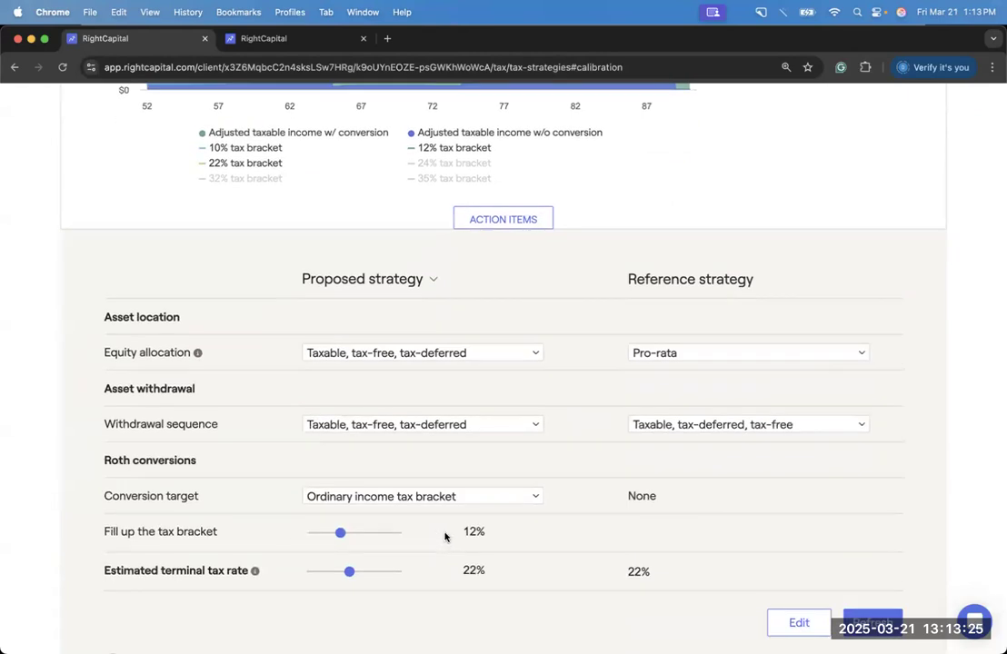
pyautogui.scroll(4, 444, 537)
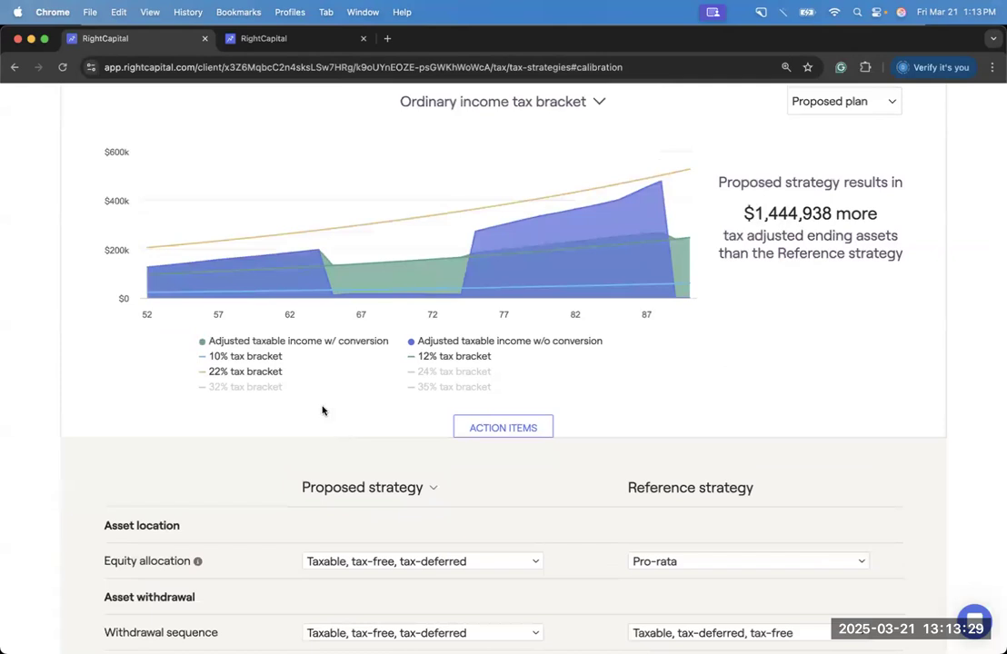
pyautogui.moveTo(292, 274)
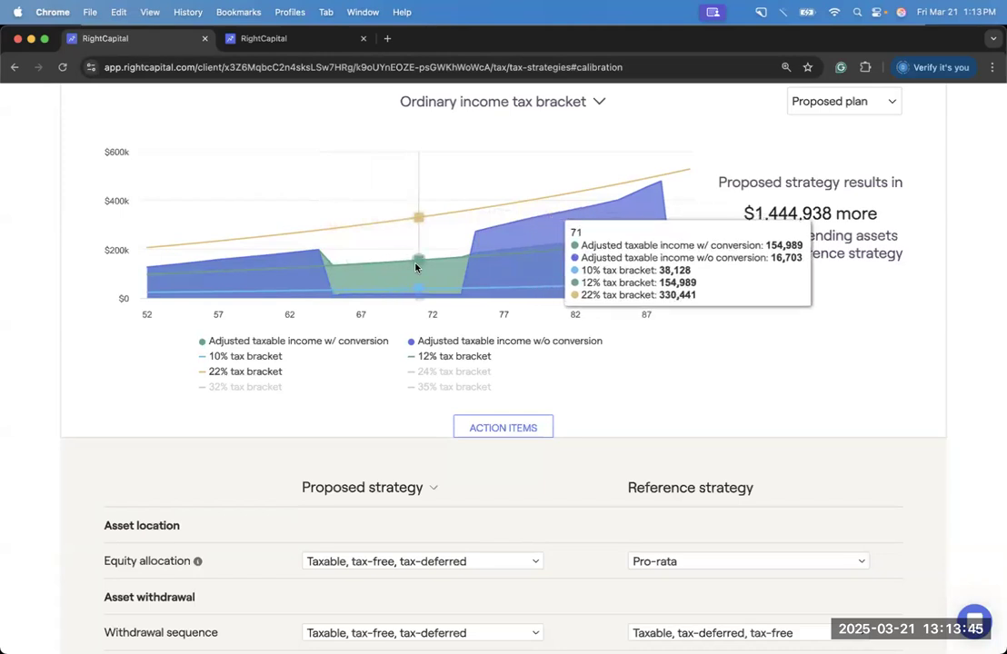
# Step: Try Medicare premium tax bracket as the proposed conversion target, moving its fill-up level to No IRMAA and back to None
pyautogui.scroll(-3, 418, 374)
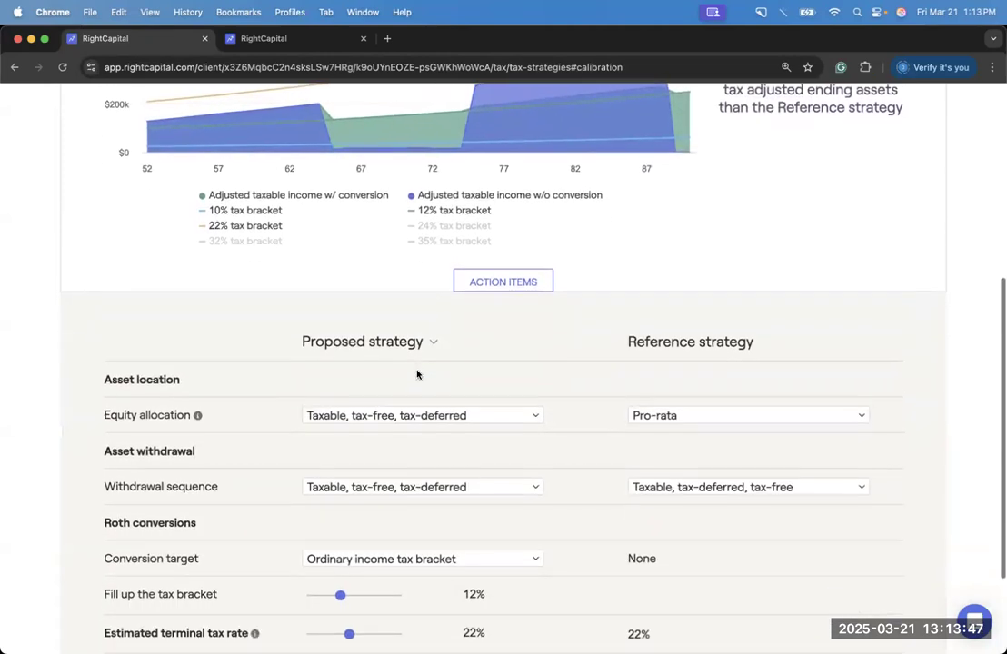
pyautogui.scroll(-2, 417, 374)
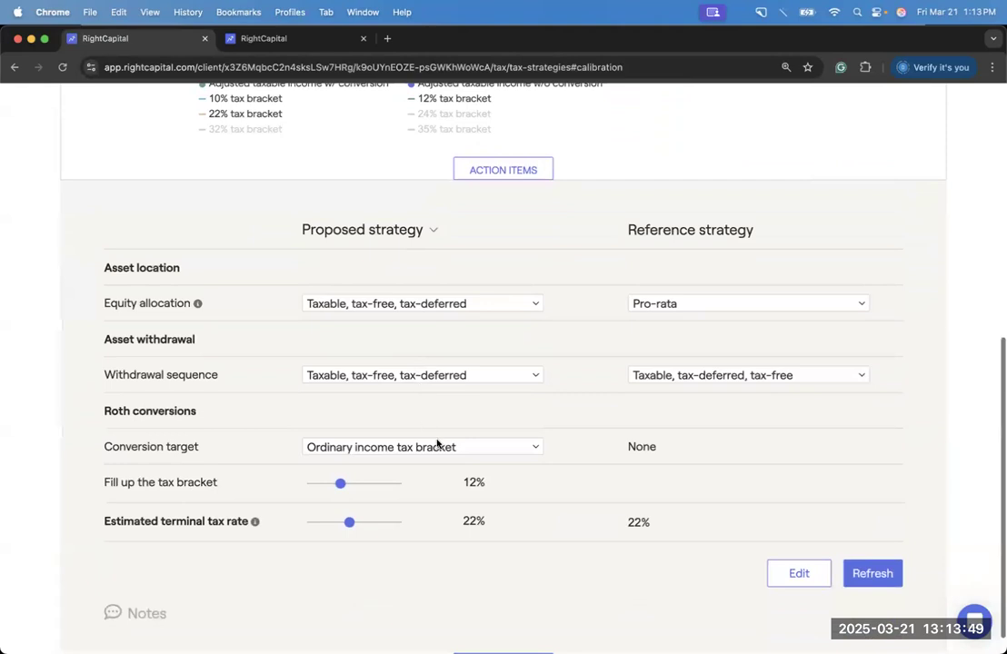
pyautogui.click(438, 447)
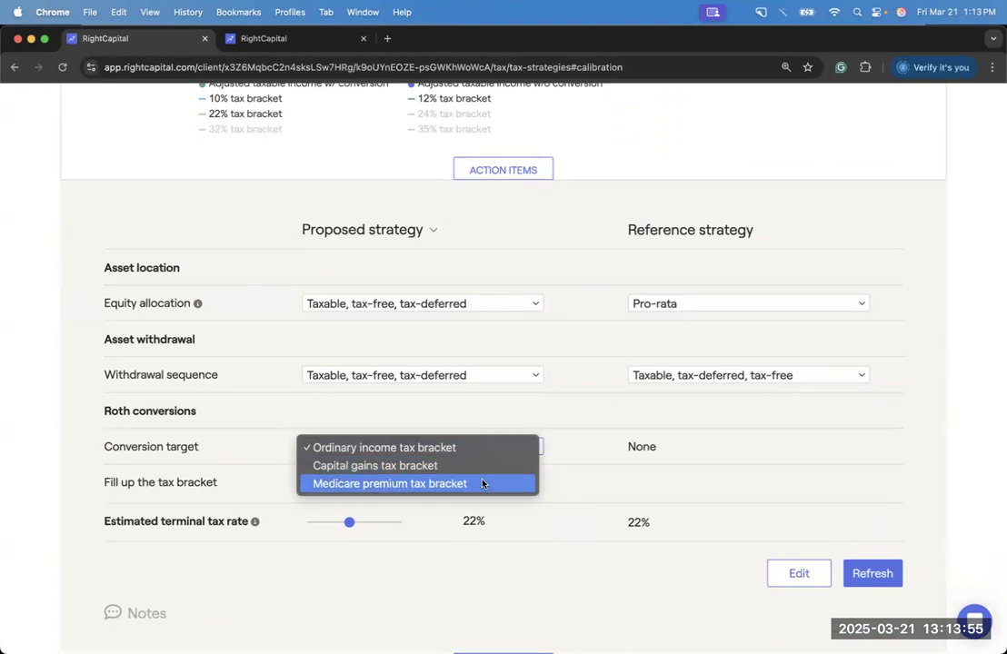
pyautogui.click(509, 482)
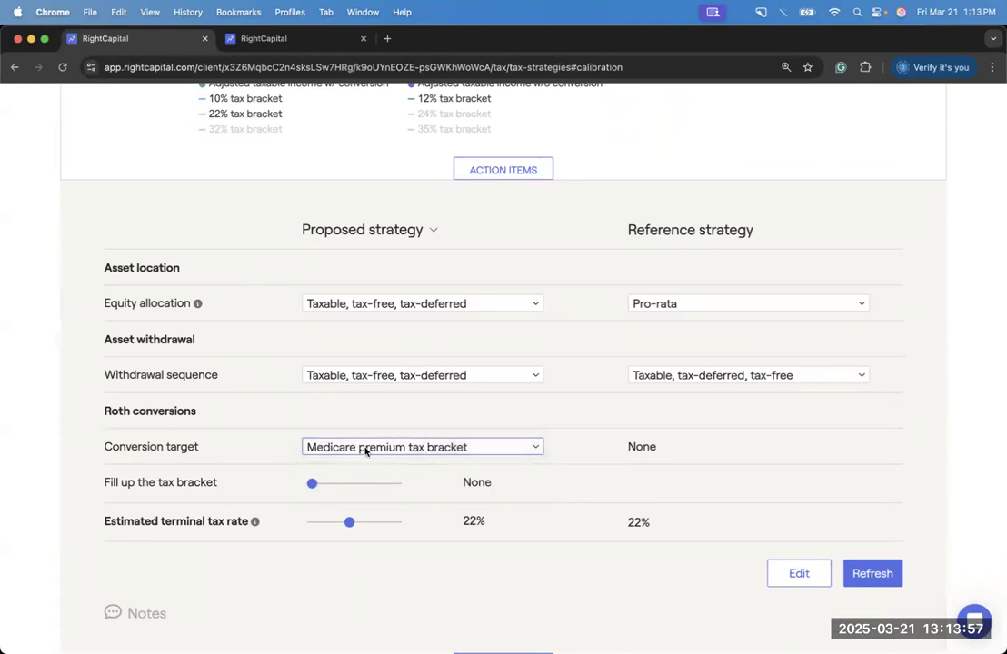
pyautogui.moveTo(311, 482); pyautogui.dragTo(405, 485)
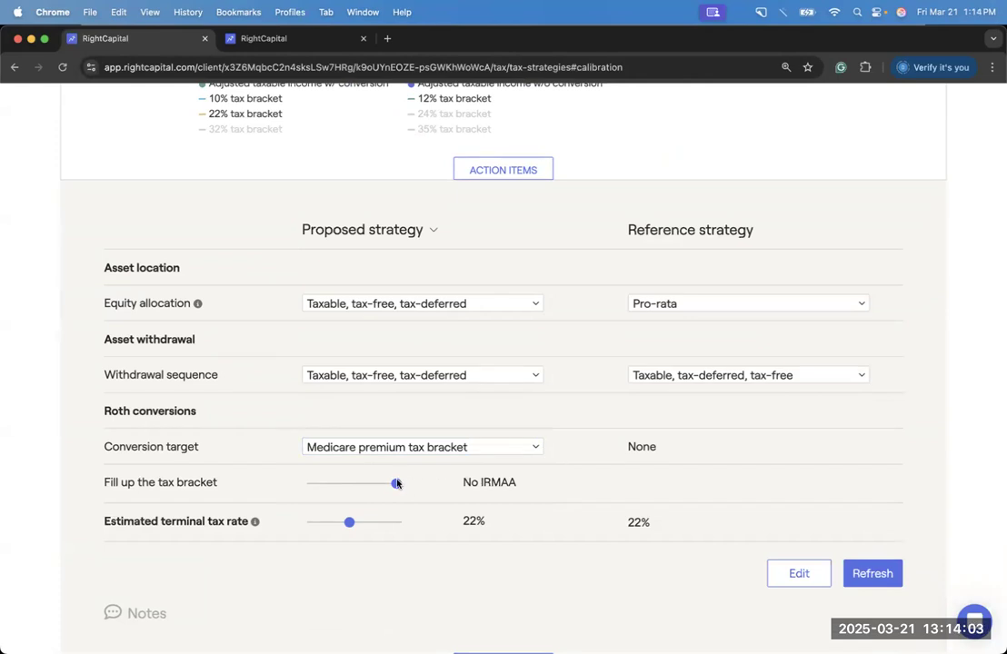
pyautogui.moveTo(396, 483); pyautogui.dragTo(325, 484)
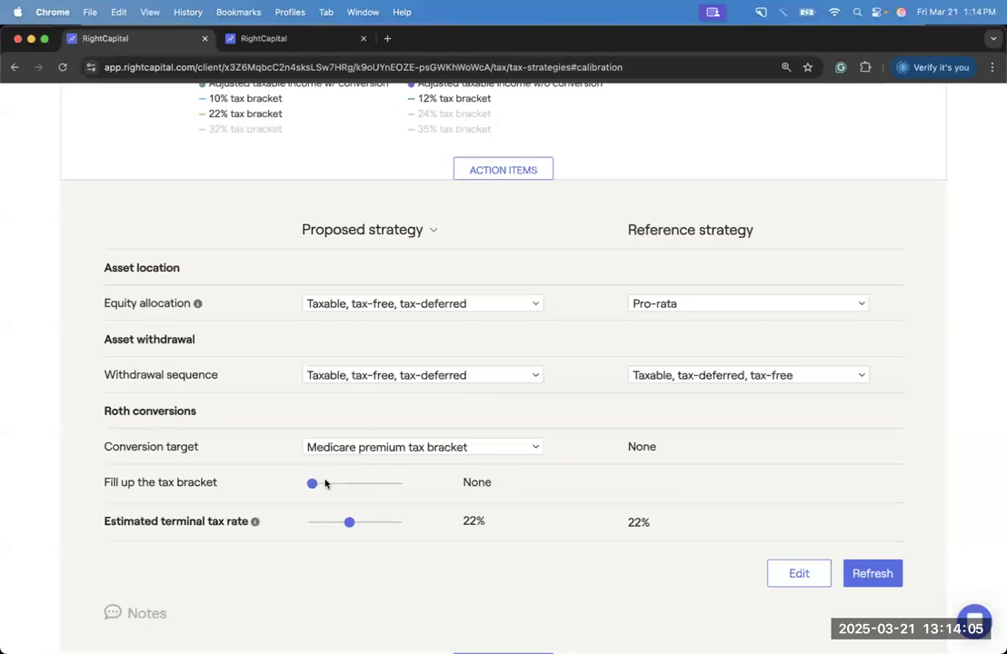
# Step: Review the calibration chart's capital gains and Medicare premium view options while keeping Ordinary income tax bracket
pyautogui.scroll(5, 541, 409)
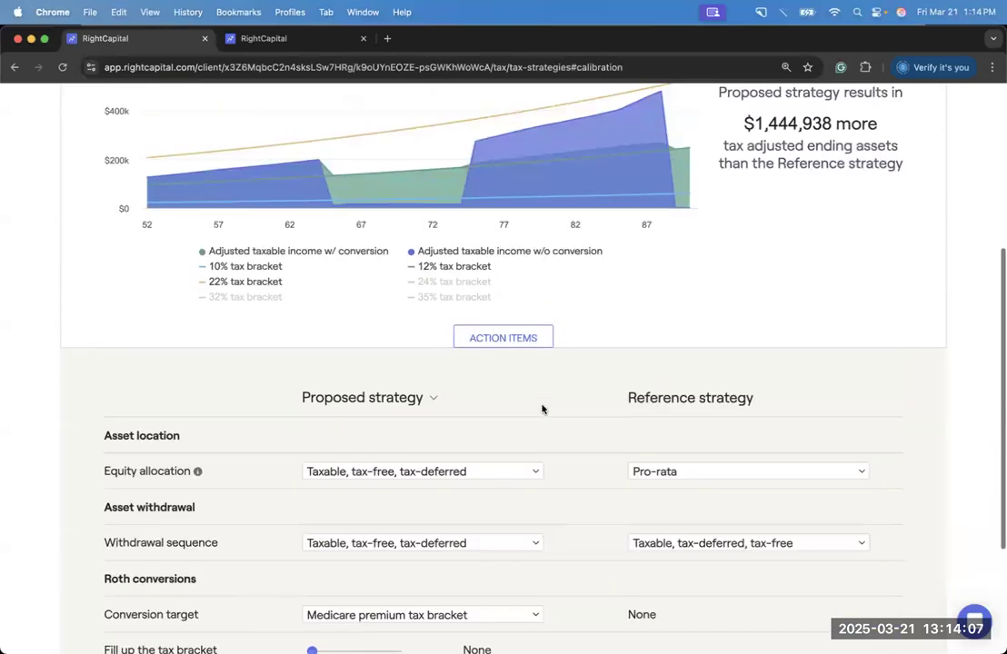
pyautogui.click(546, 216)
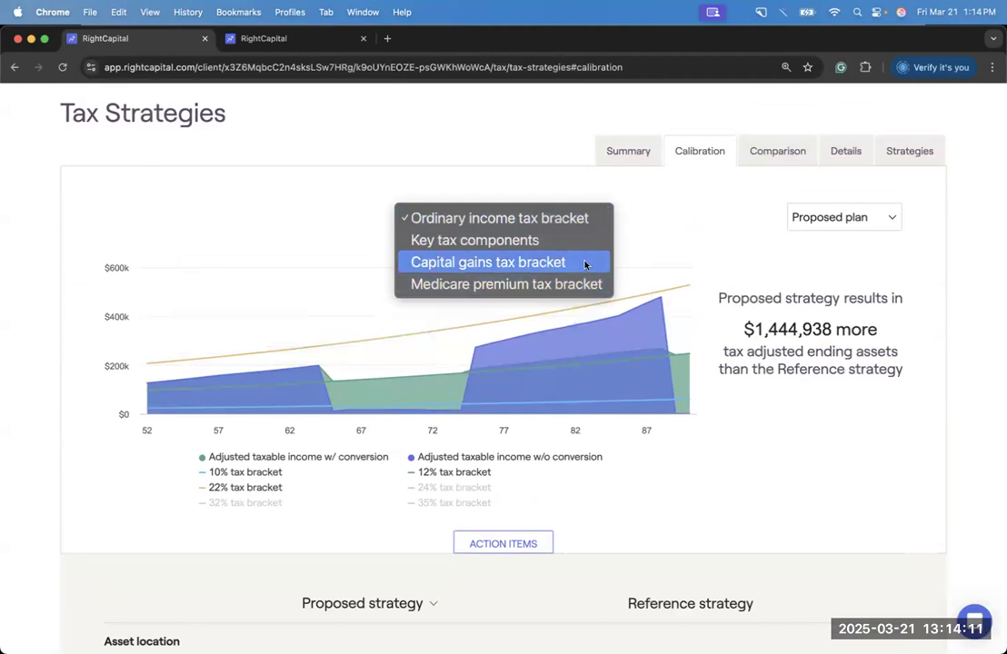
pyautogui.click(634, 240)
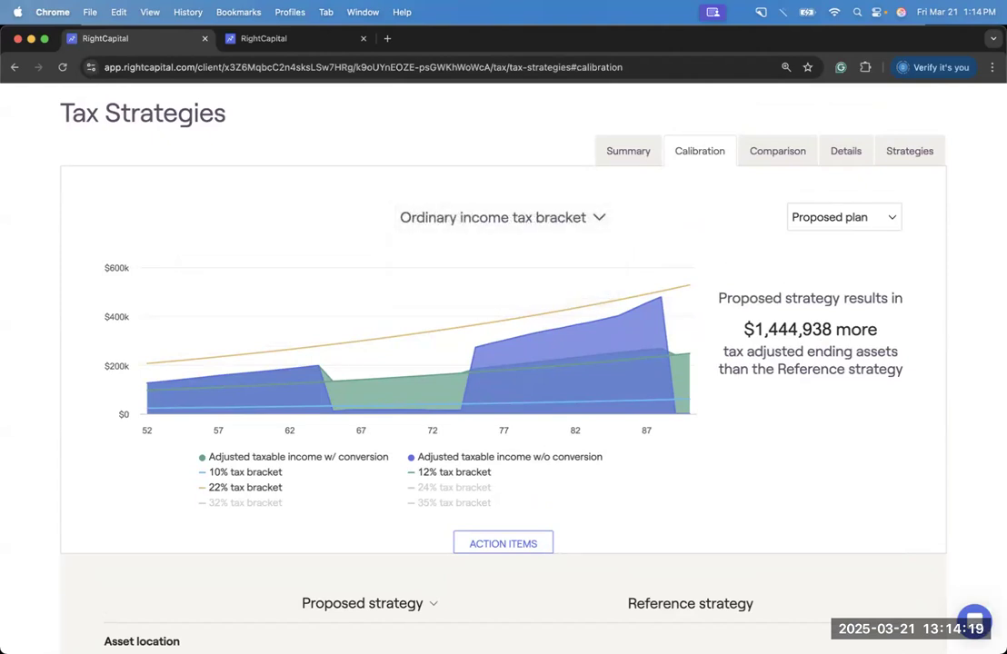
# Step: Set the proposed strategy's conversion target to Ordinary income tax bracket and fill up the 12% bracket
pyautogui.scroll(-2, 734, 426)
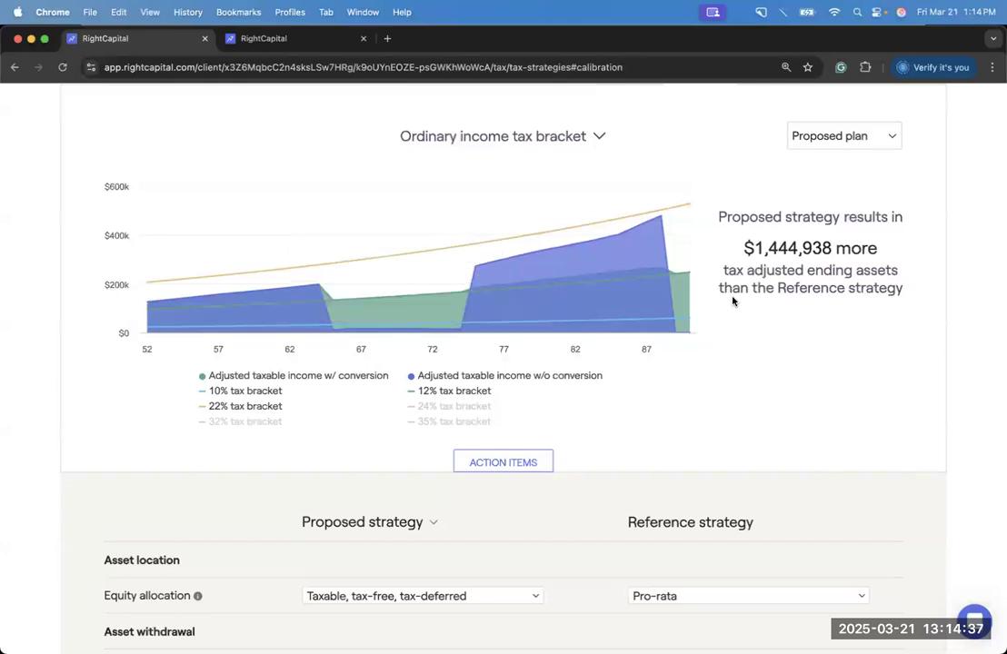
pyautogui.scroll(-7, 733, 301)
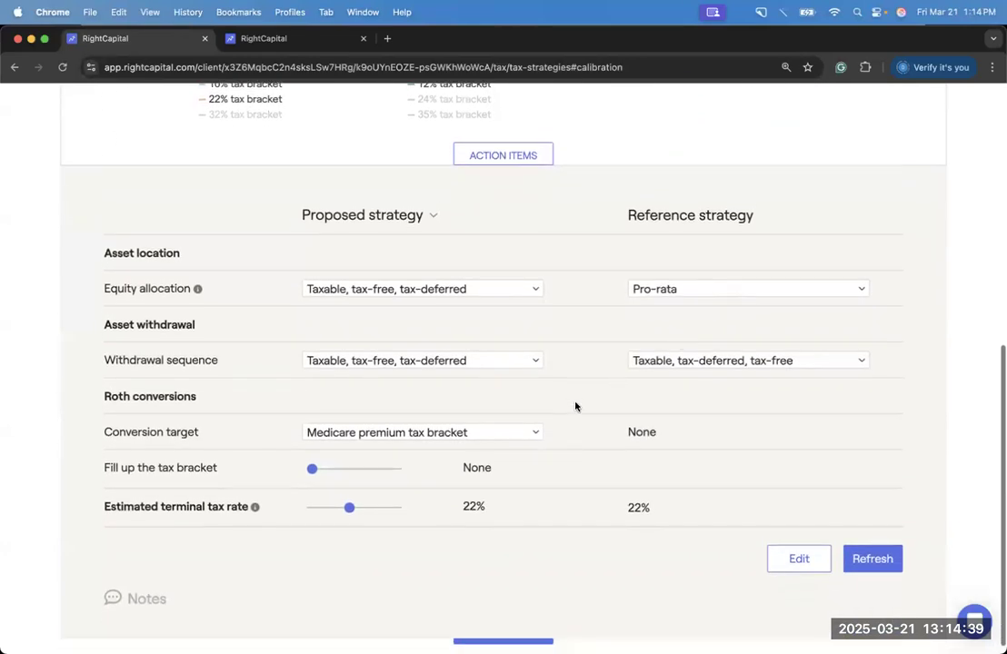
pyautogui.click(527, 433)
pyautogui.click(482, 397)
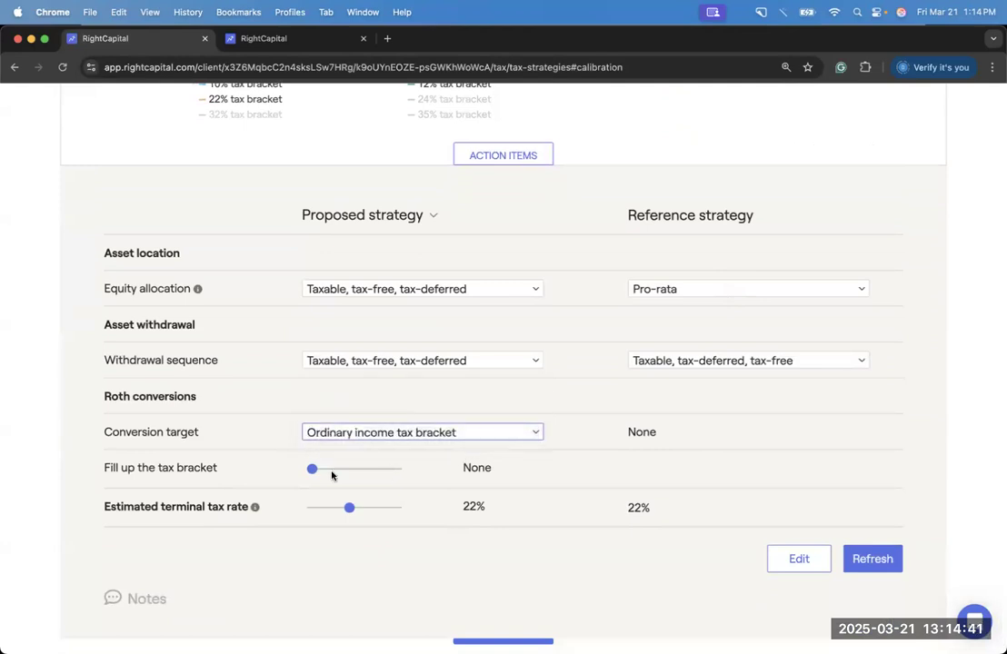
pyautogui.moveTo(313, 468); pyautogui.dragTo(339, 469)
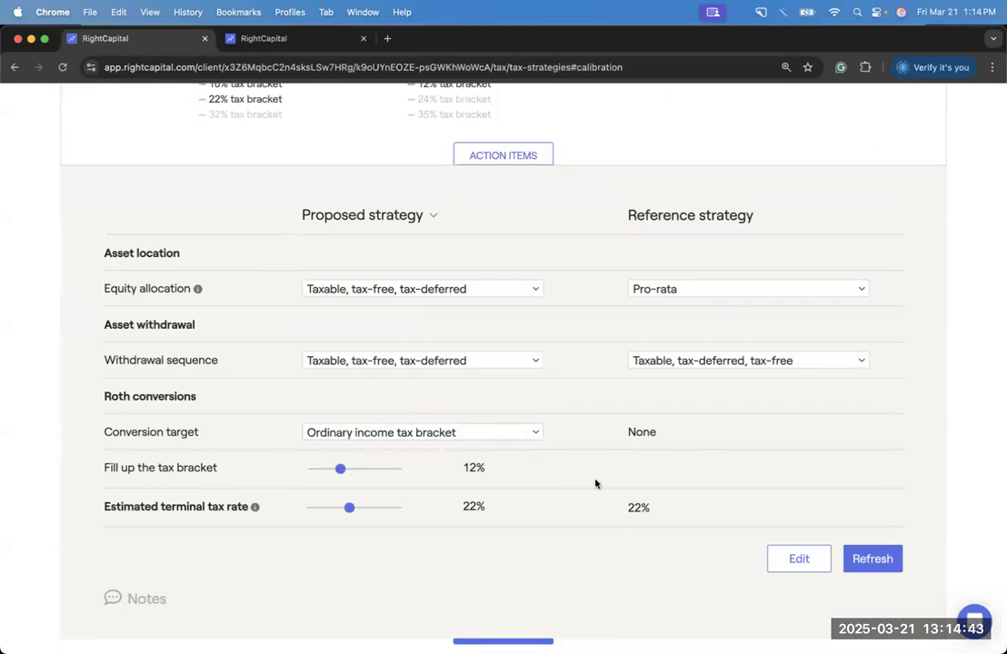
# Step: Edit the strategy items to include Conversions start and Conversions end under Roth conversions, and save the selection
pyautogui.scroll(-1, 595, 483)
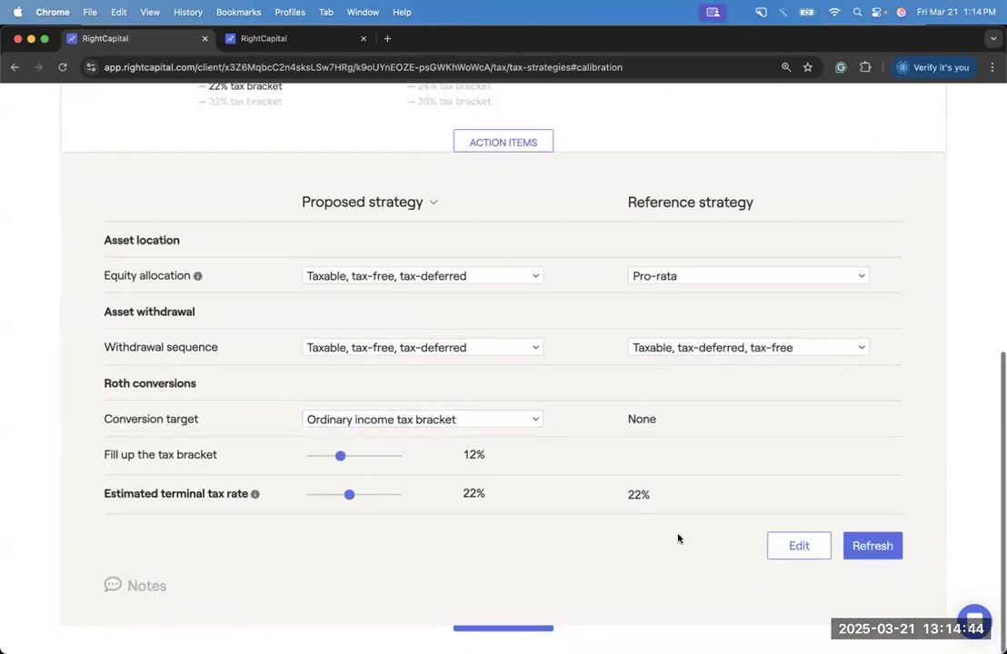
pyautogui.click(787, 557)
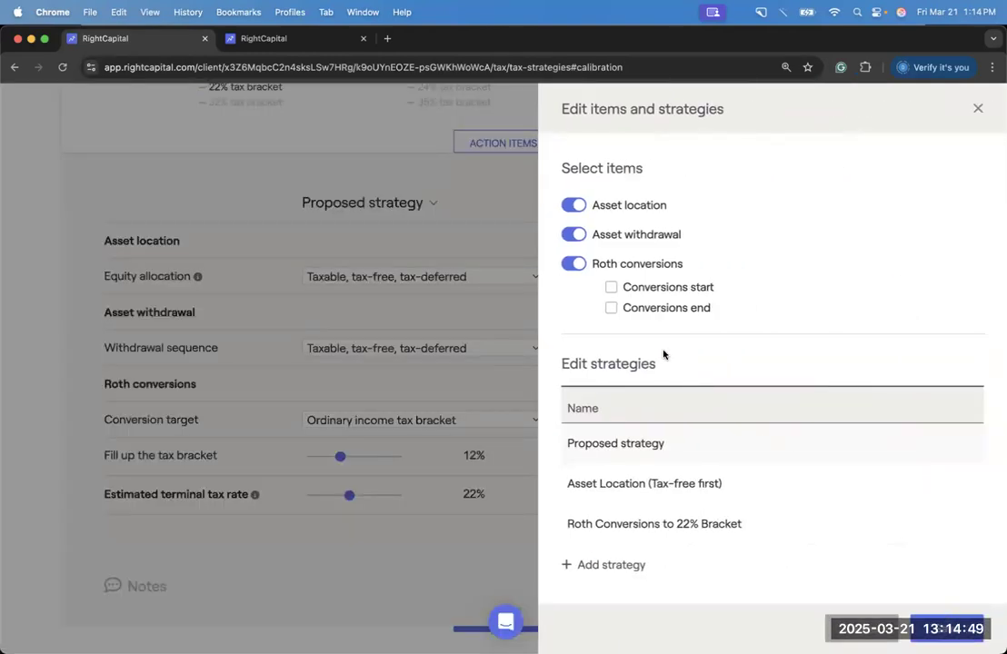
pyautogui.click(610, 289)
pyautogui.click(611, 308)
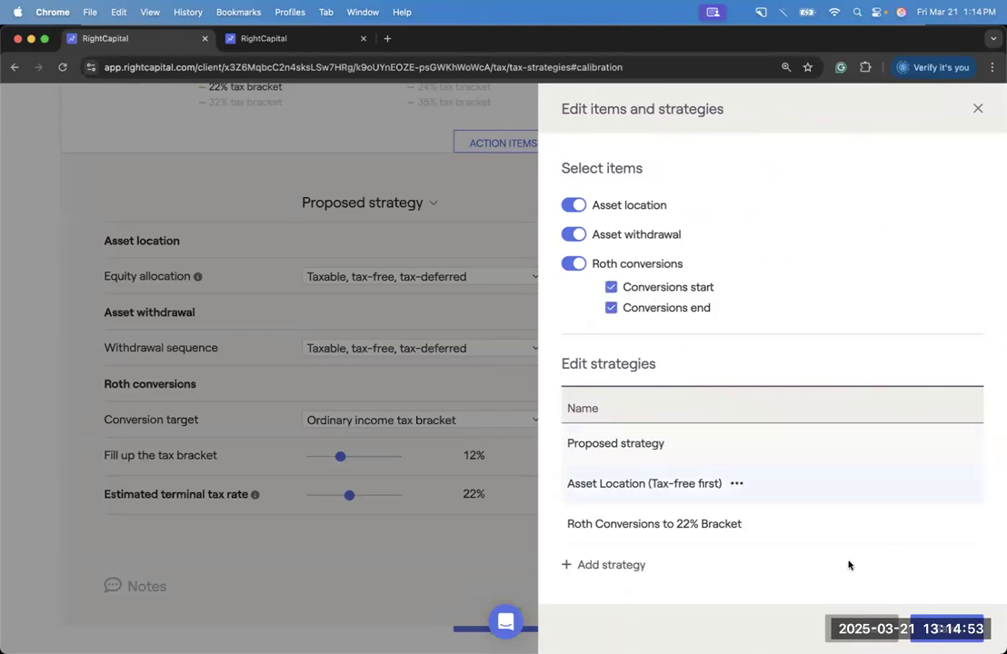
pyautogui.click(488, 512)
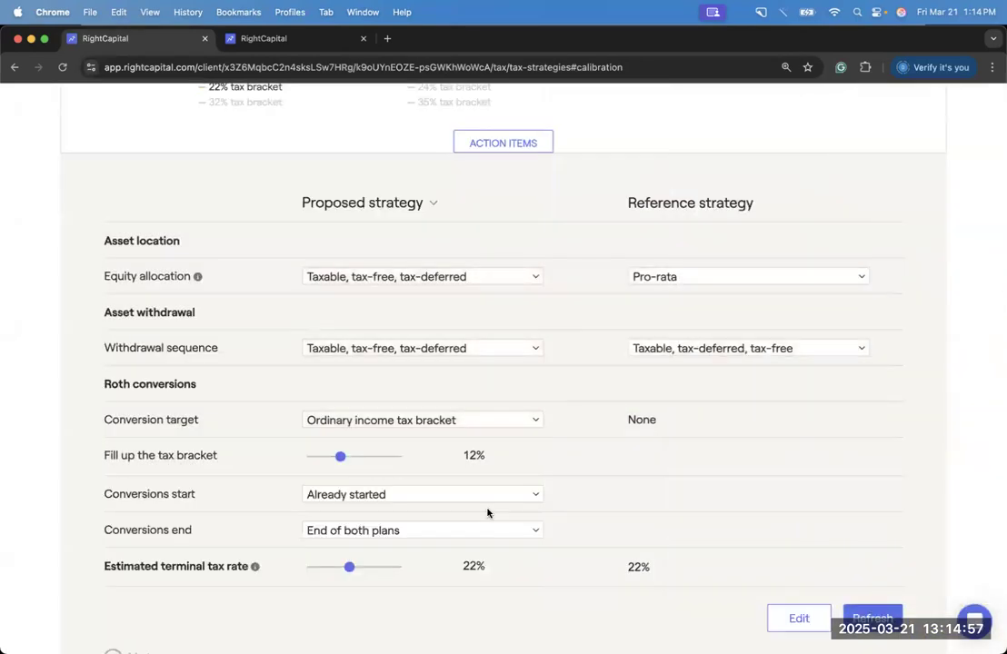
# Step: Set the proposed strategy's Conversions end to the first-listed client's age 75 and refresh the results
pyautogui.scroll(-2, 487, 513)
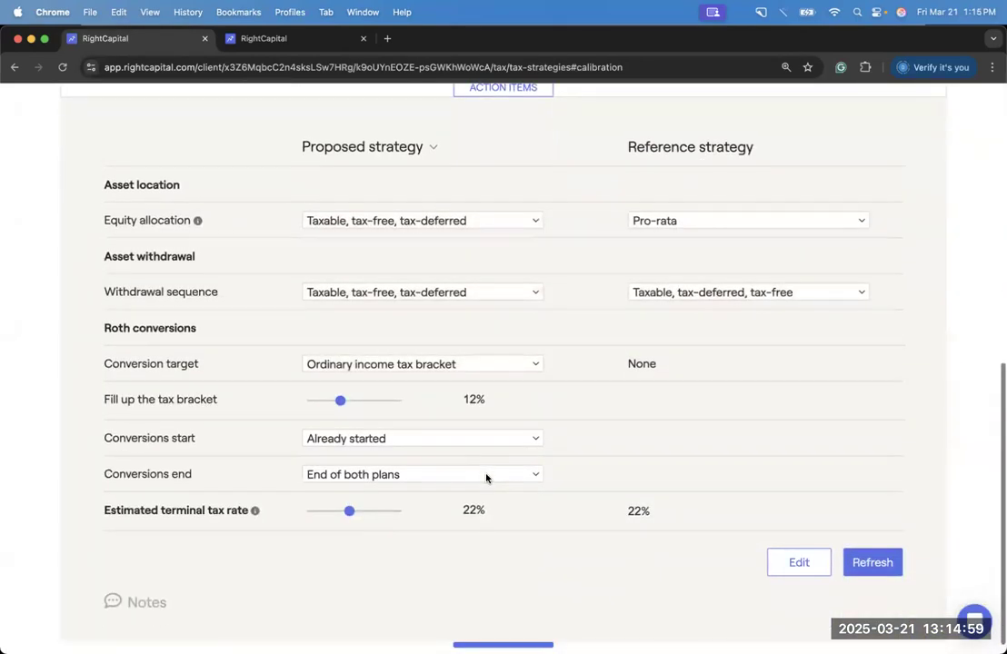
pyautogui.scroll(5, 486, 479)
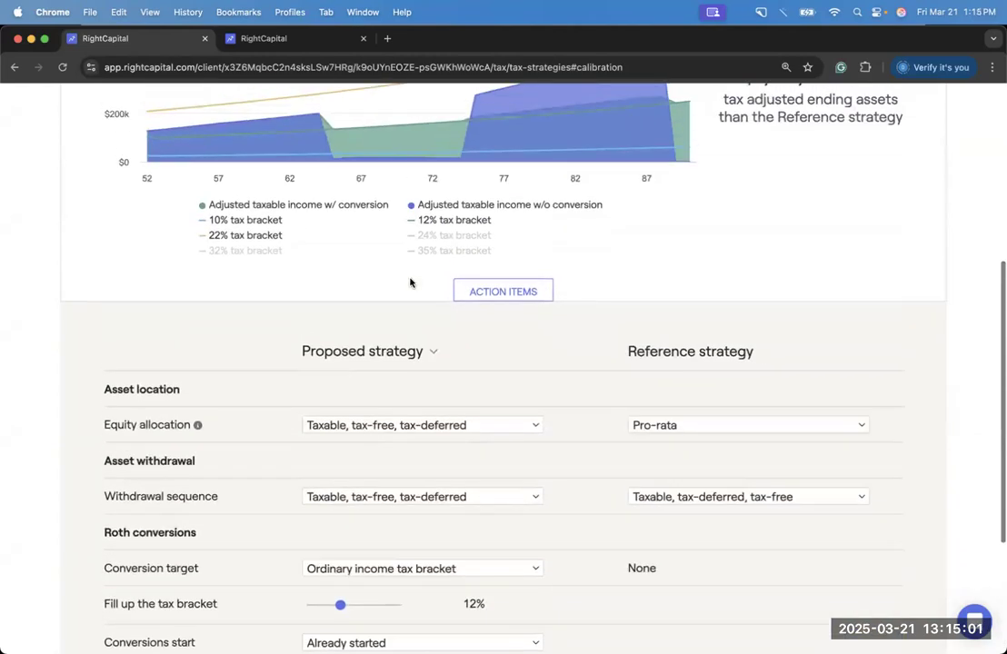
pyautogui.scroll(-4, 337, 247)
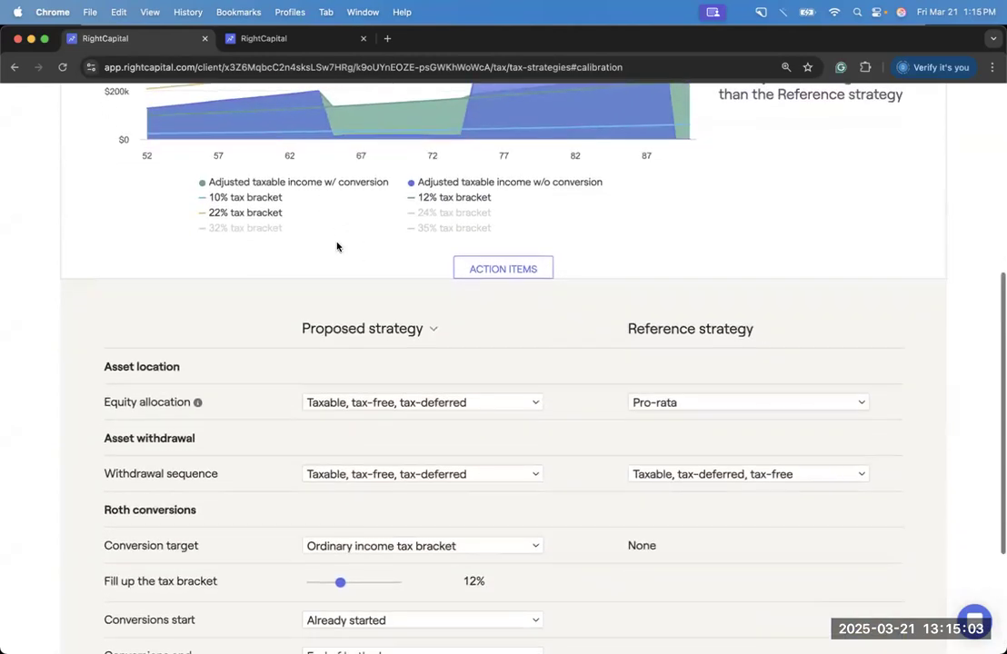
pyautogui.click(452, 512)
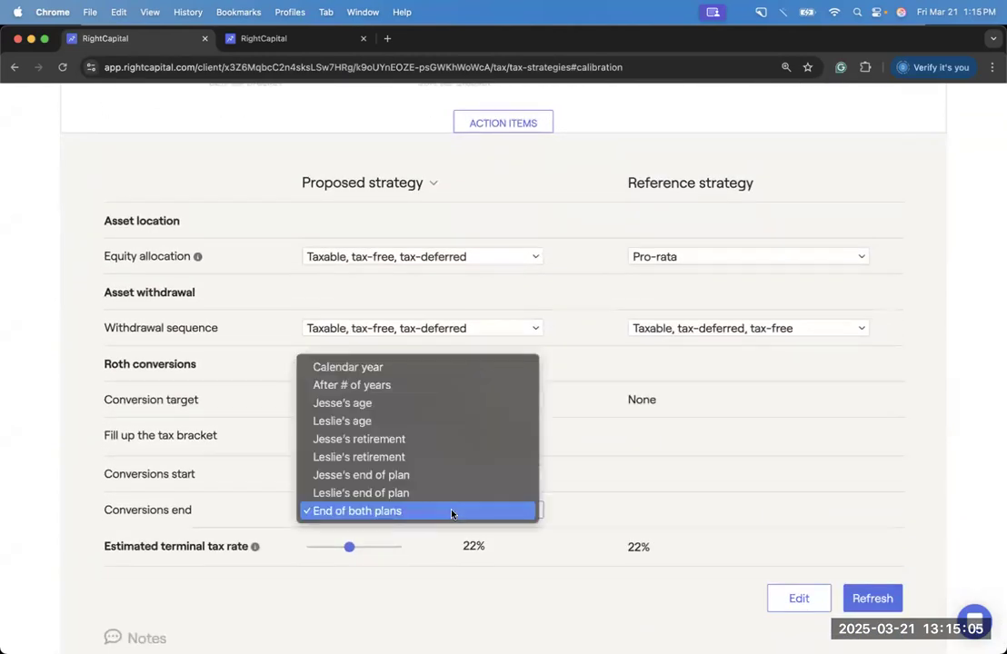
pyautogui.click(429, 406)
pyautogui.click(512, 506)
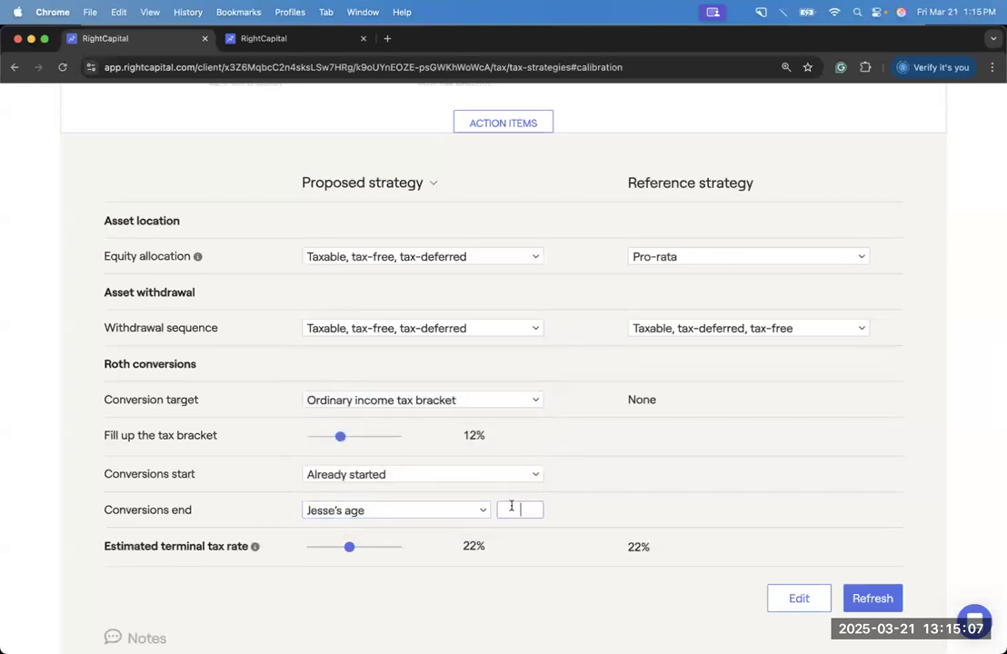
pyautogui.write('75')
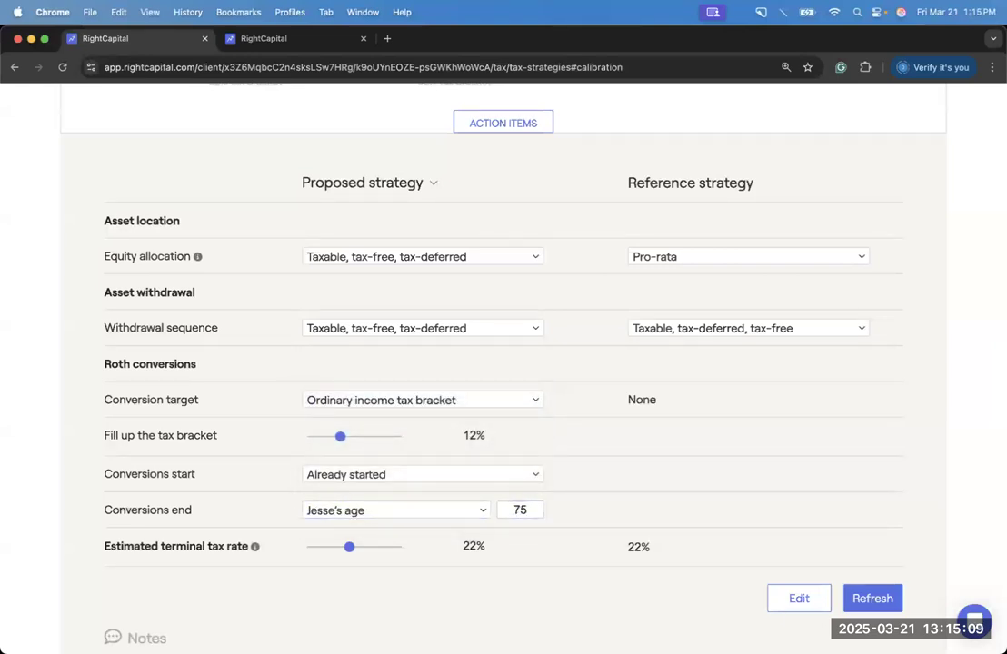
pyautogui.click(861, 596)
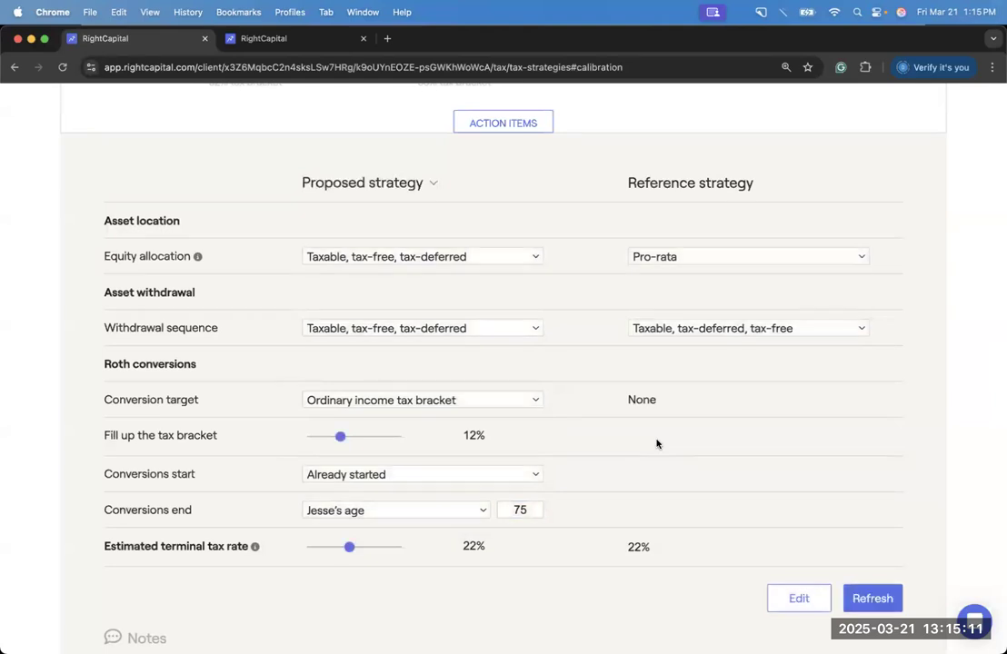
# Step: Check the refreshed calibration chart and results, and show the Comparison view of invested assets for both strategies
pyautogui.scroll(5, 657, 443)
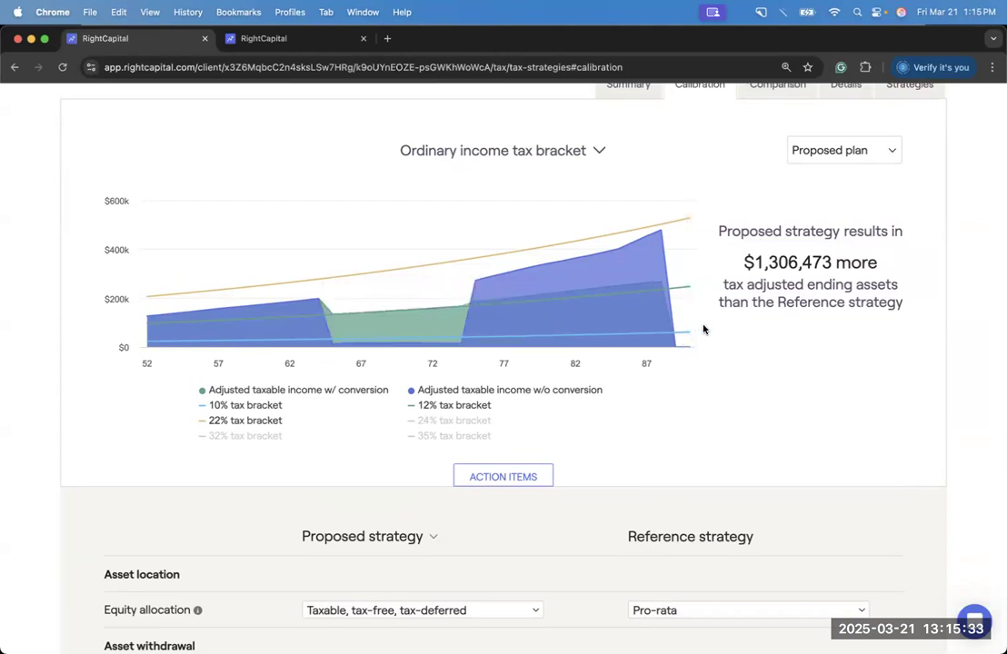
pyautogui.scroll(3, 703, 329)
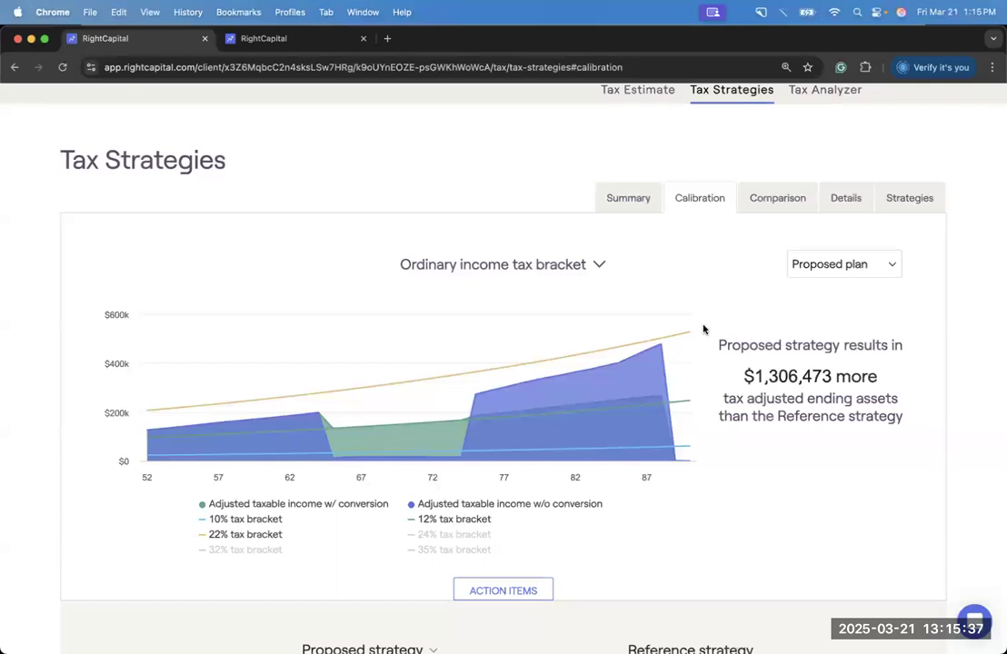
pyautogui.scroll(1, 704, 328)
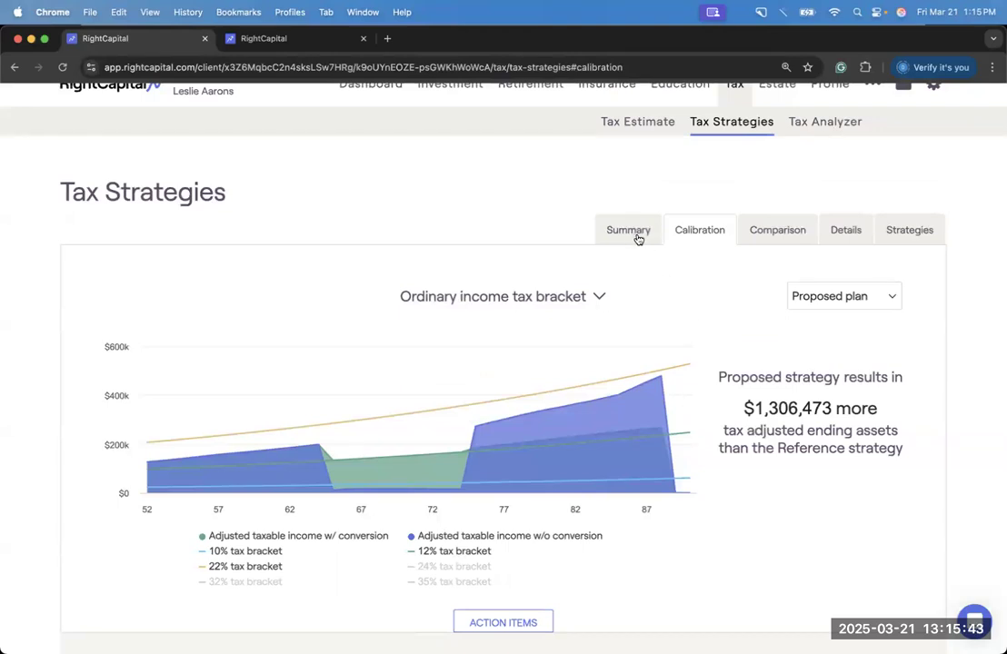
pyautogui.click(753, 235)
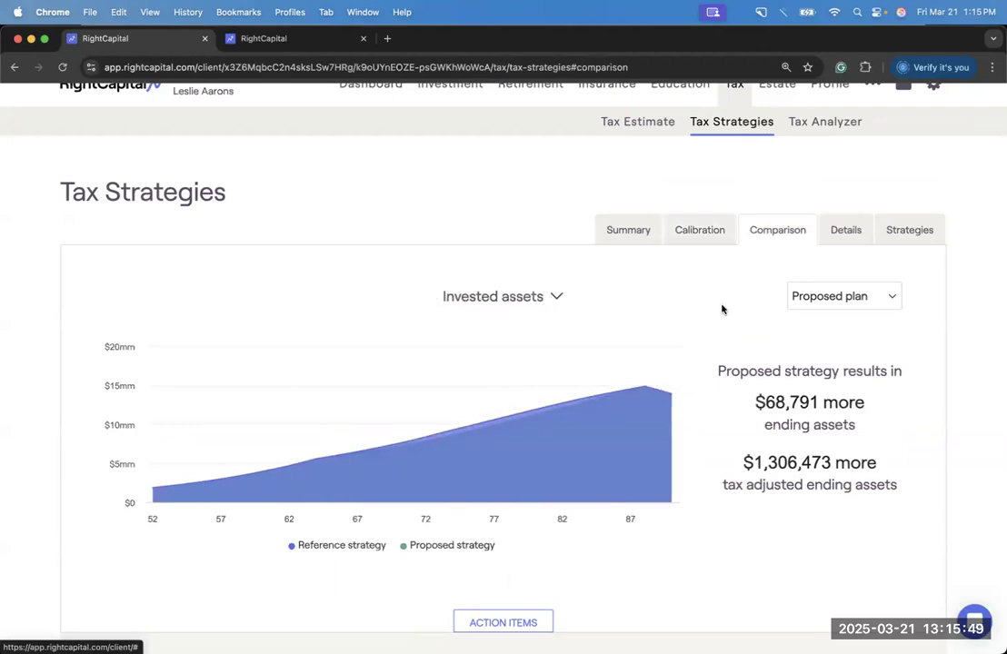
pyautogui.scroll(-1, 716, 341)
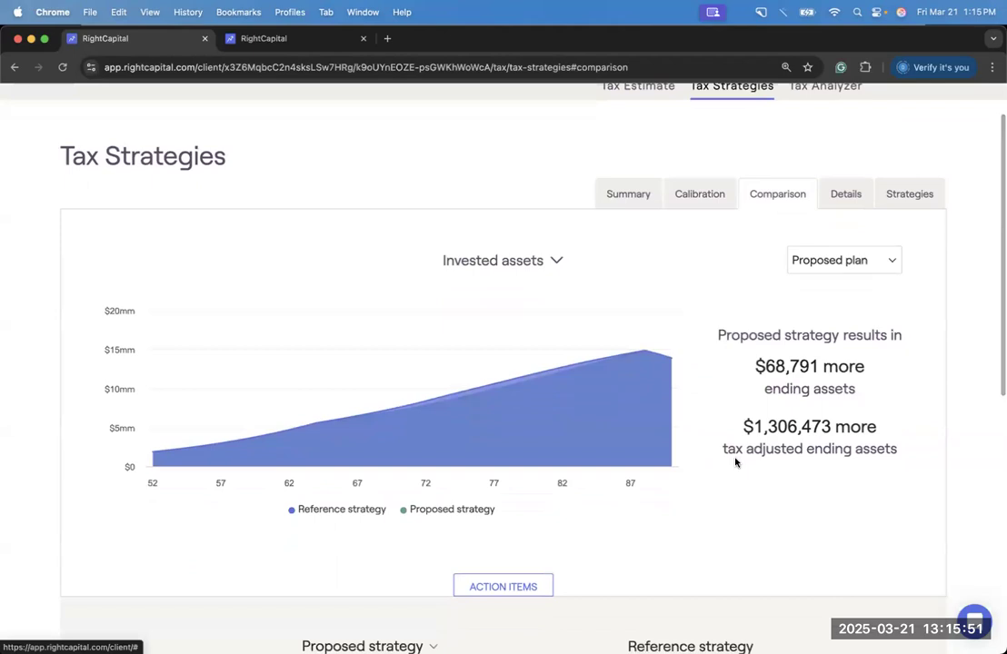
# Step: Compare the proposed and reference strategies by Federal tax paid, and show their Tax adjusted ending wealth
pyautogui.scroll(-1, 735, 462)
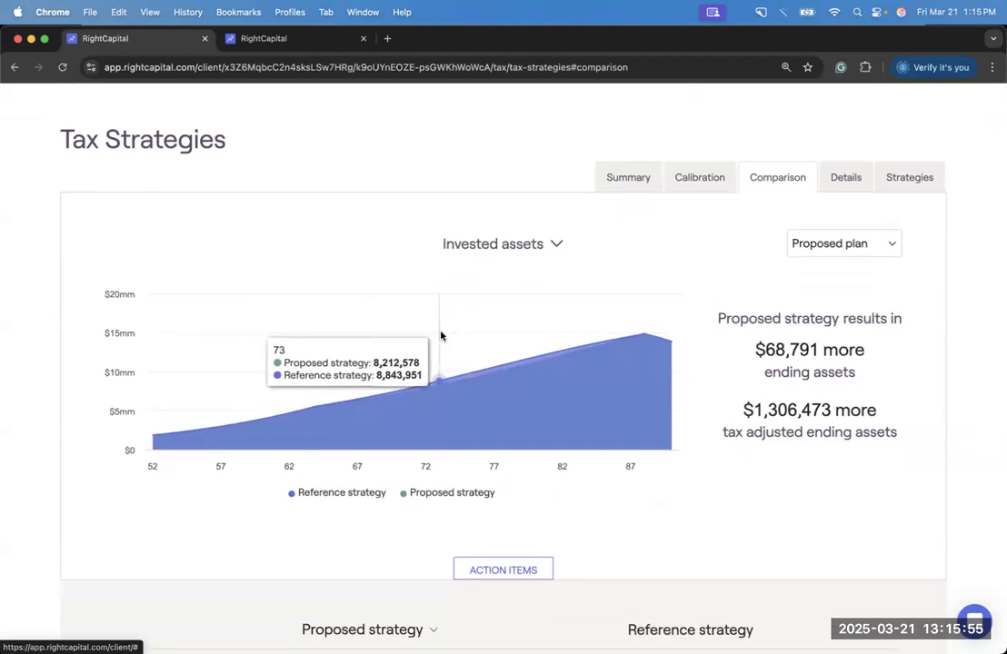
pyautogui.click(458, 245)
pyautogui.click(459, 266)
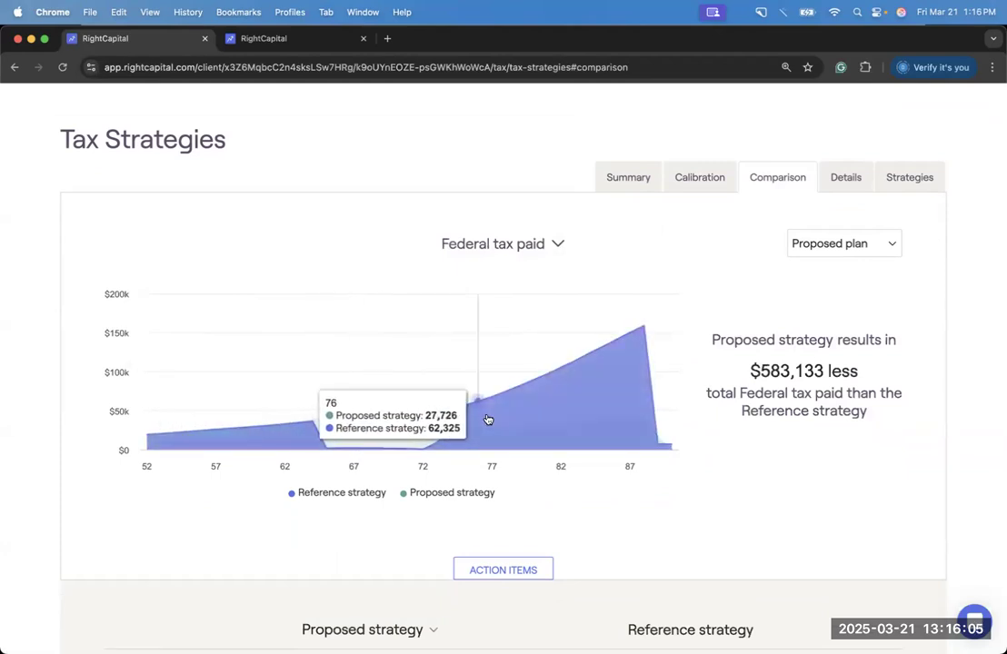
pyautogui.click(551, 244)
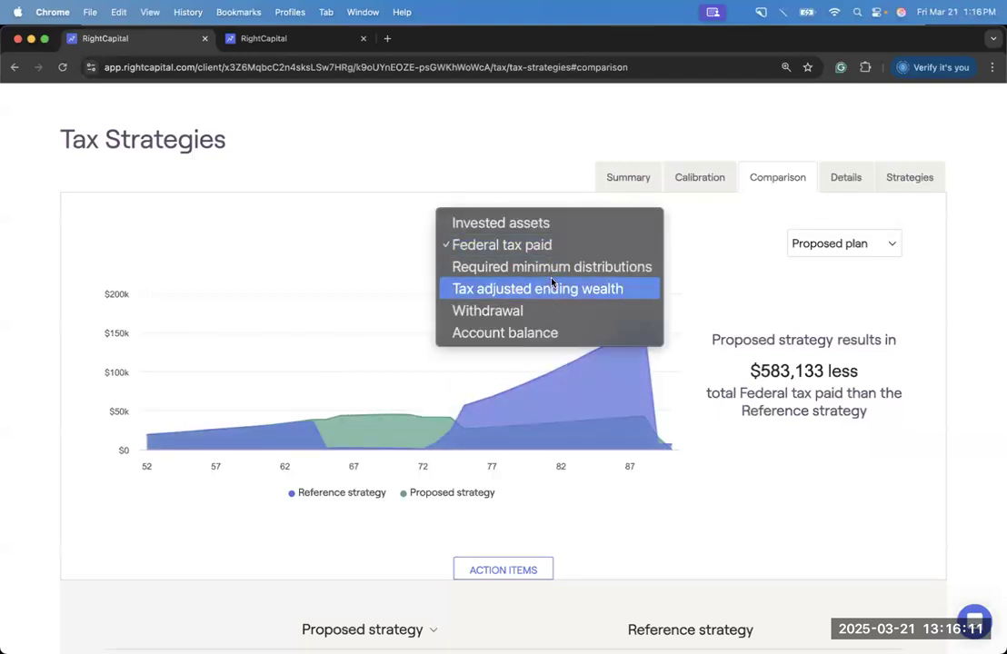
pyautogui.click(634, 291)
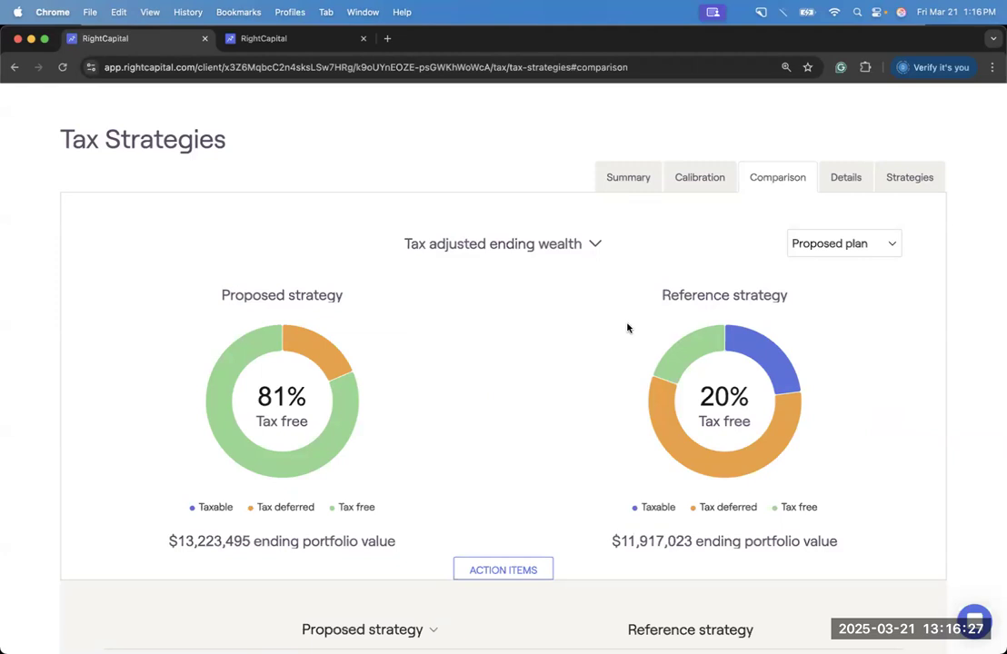
# Step: Review the yearly Withdrawal and conversion table in the strategy details, and show the Tax details table
pyautogui.click(830, 183)
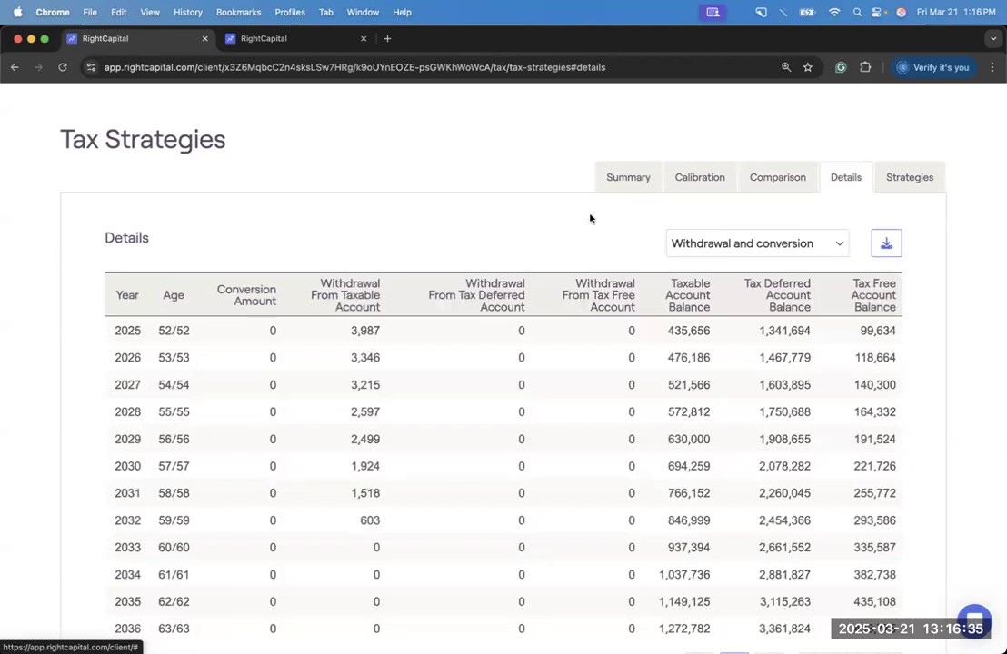
pyautogui.scroll(-2, 588, 218)
pyautogui.scroll(-6, 272, 404)
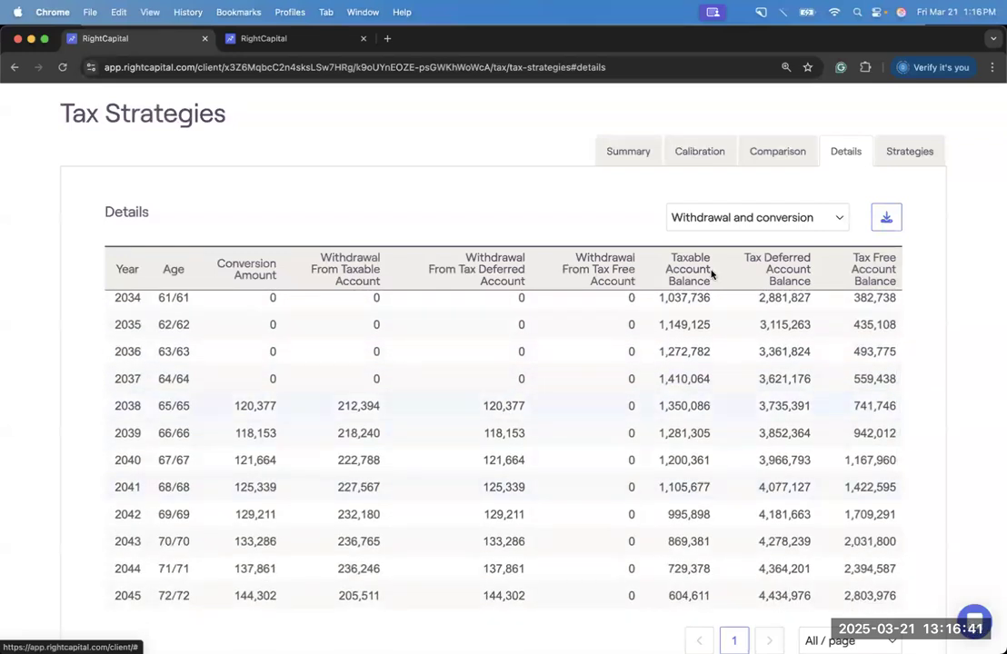
pyautogui.click(674, 215)
pyautogui.click(736, 237)
pyautogui.scroll(5, 664, 384)
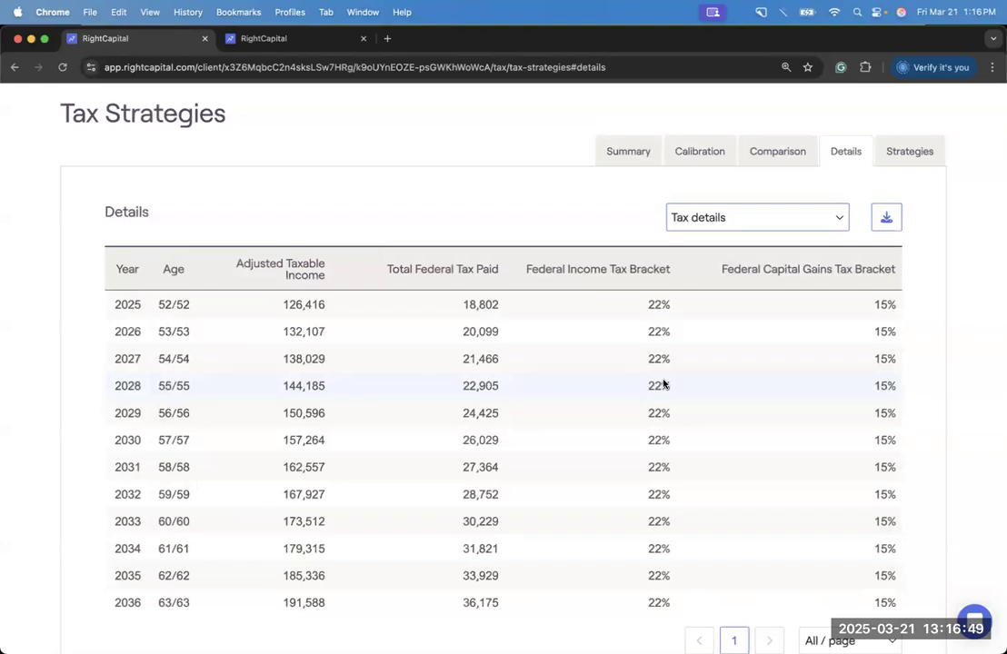
# Step: Solve for the top tax strategies under the proposed plan and review the ranked location, withdrawal and Roth conversion combinations
pyautogui.click(899, 155)
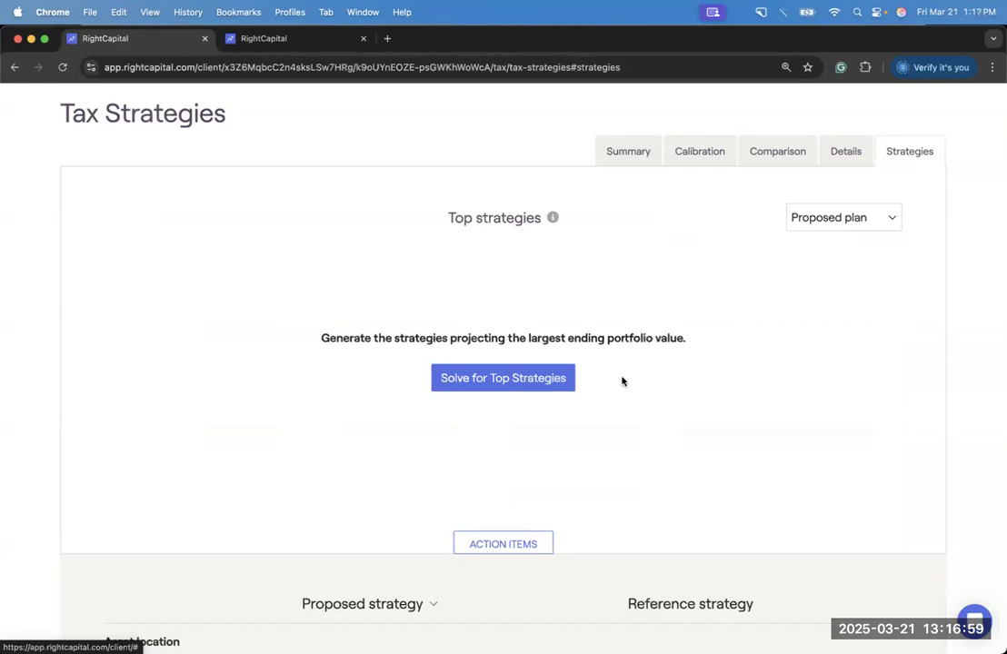
pyautogui.scroll(-5, 623, 381)
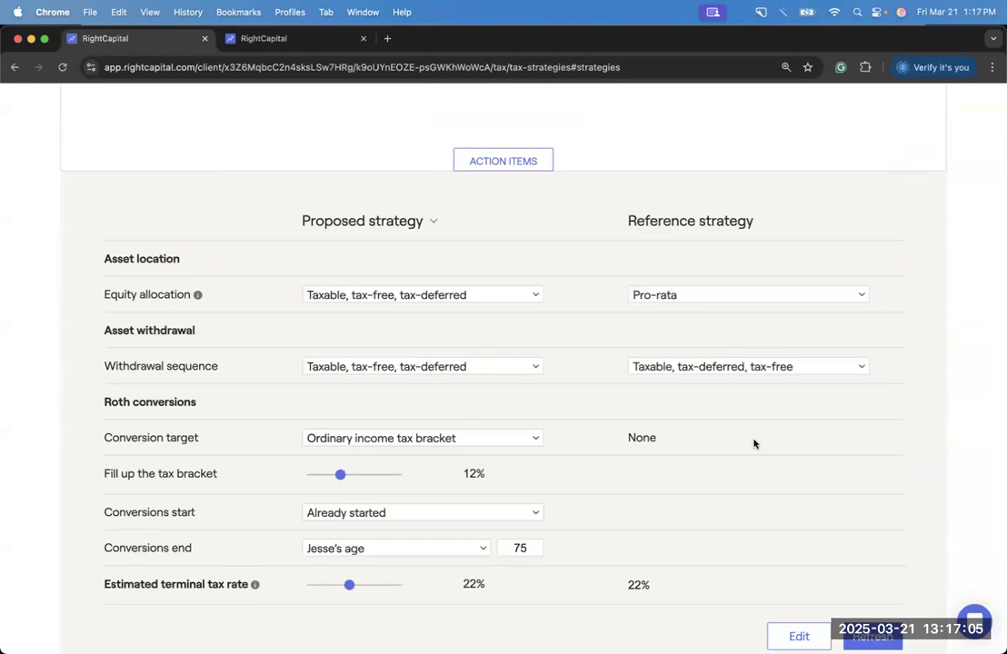
pyautogui.scroll(5, 587, 405)
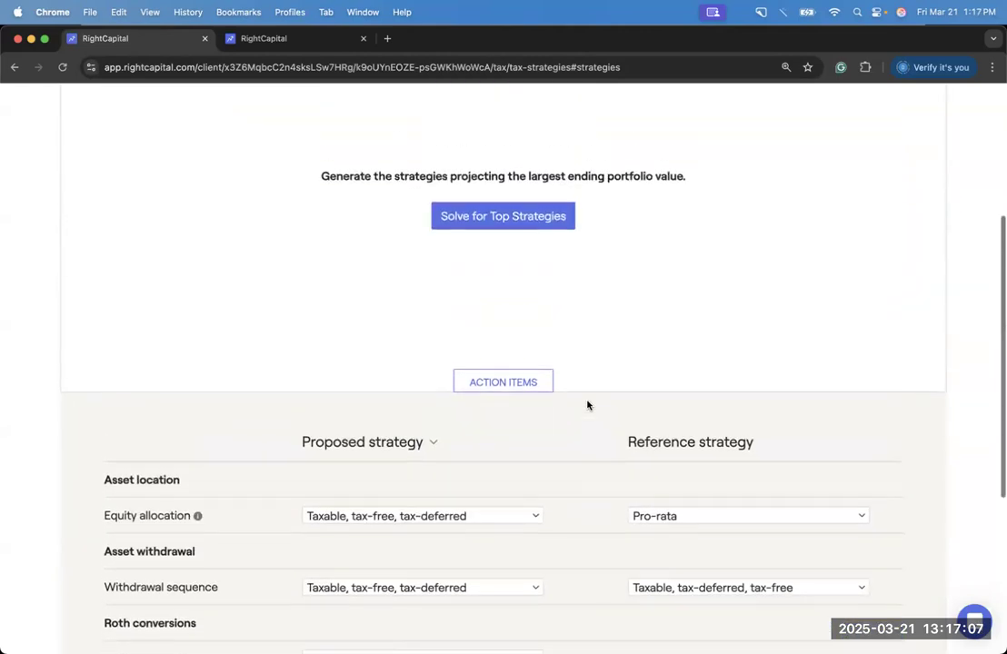
pyautogui.scroll(3, 587, 406)
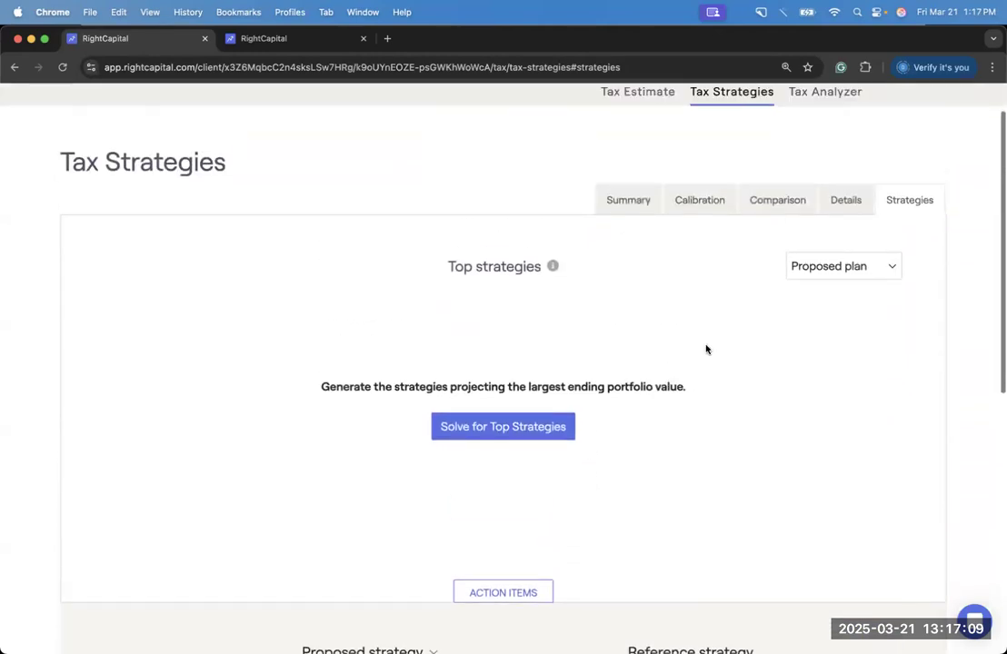
pyautogui.click(556, 424)
pyautogui.scroll(1, 711, 414)
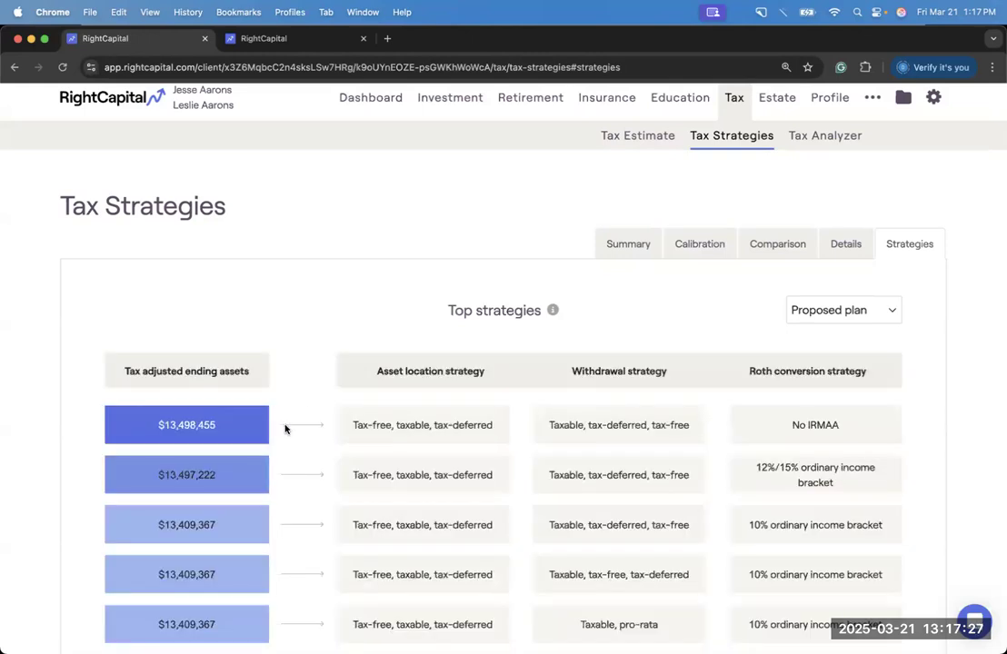
pyautogui.scroll(-2, 285, 426)
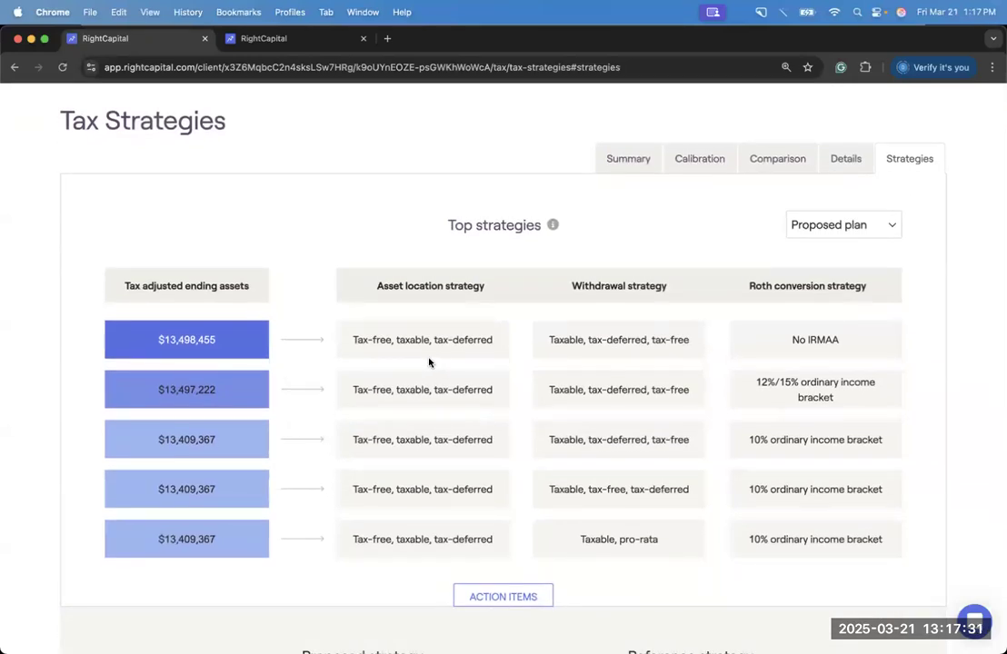
pyautogui.scroll(-3, 526, 387)
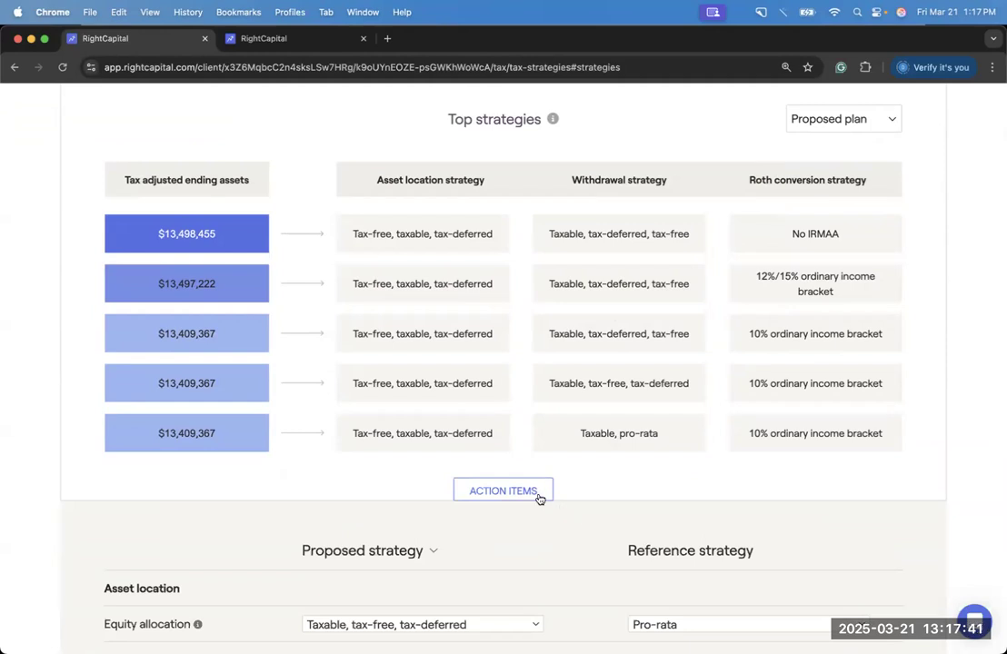
pyautogui.scroll(5, 539, 498)
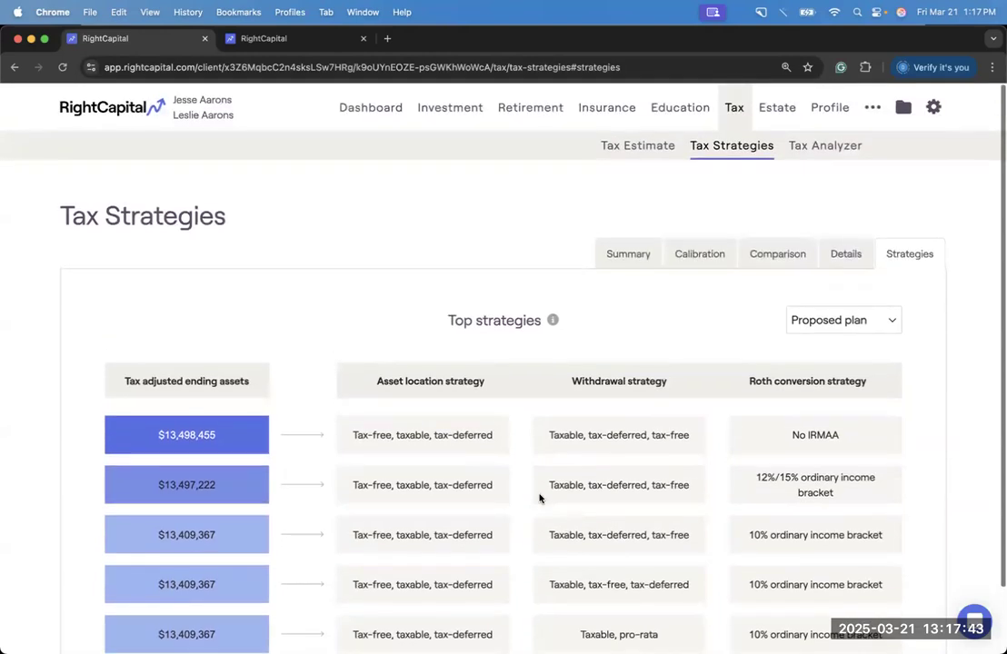
# Step: Review the Summary of tax strategy chart comparing ending assets, federal taxes and tax-deferred withdrawals between the two strategies
pyautogui.click(674, 264)
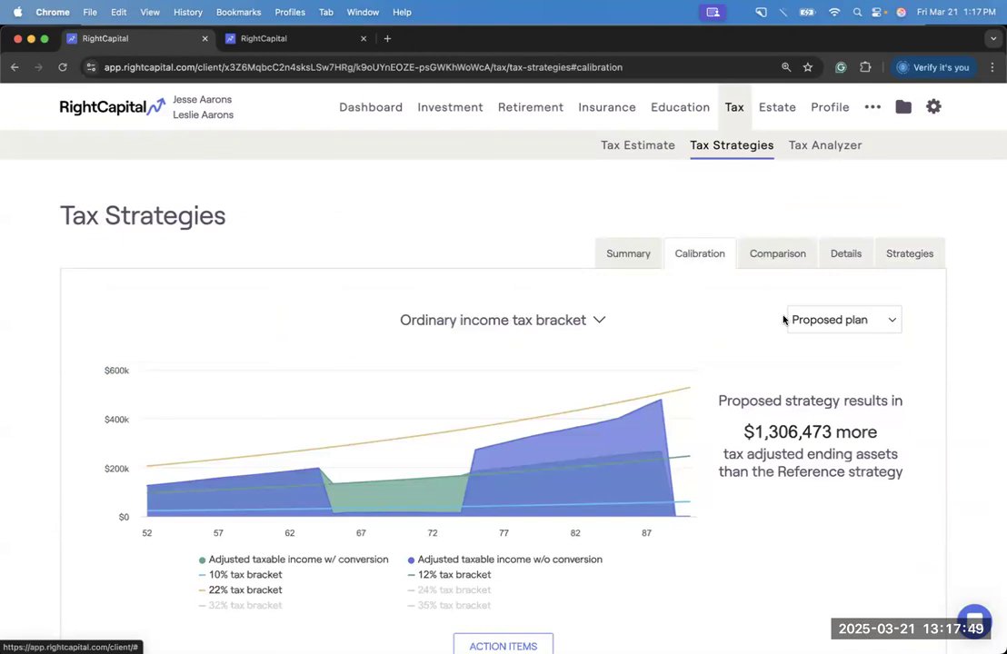
pyautogui.click(629, 254)
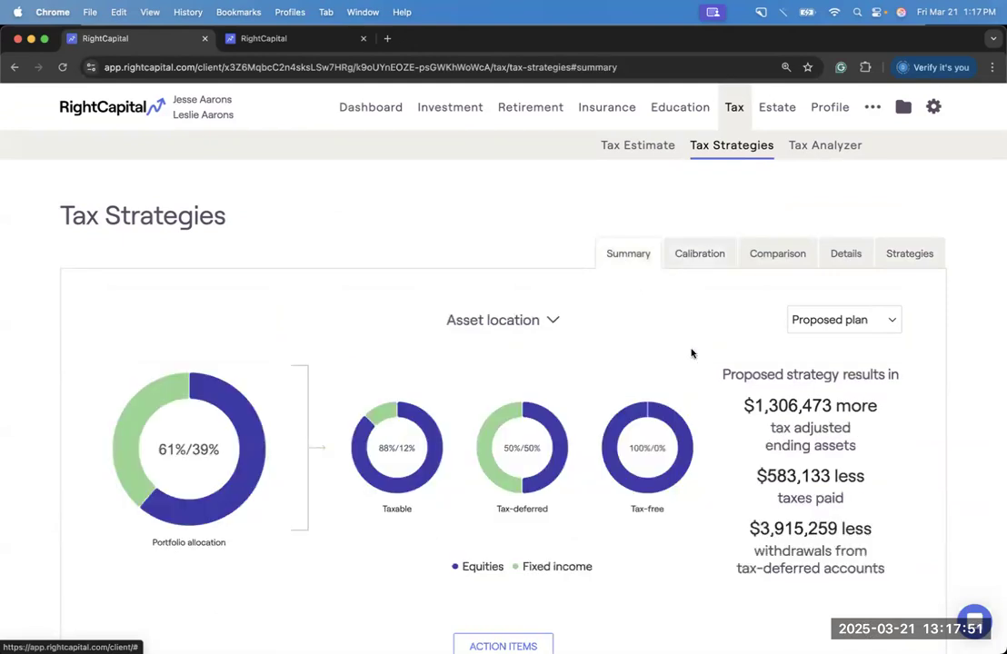
pyautogui.click(532, 320)
pyautogui.click(530, 297)
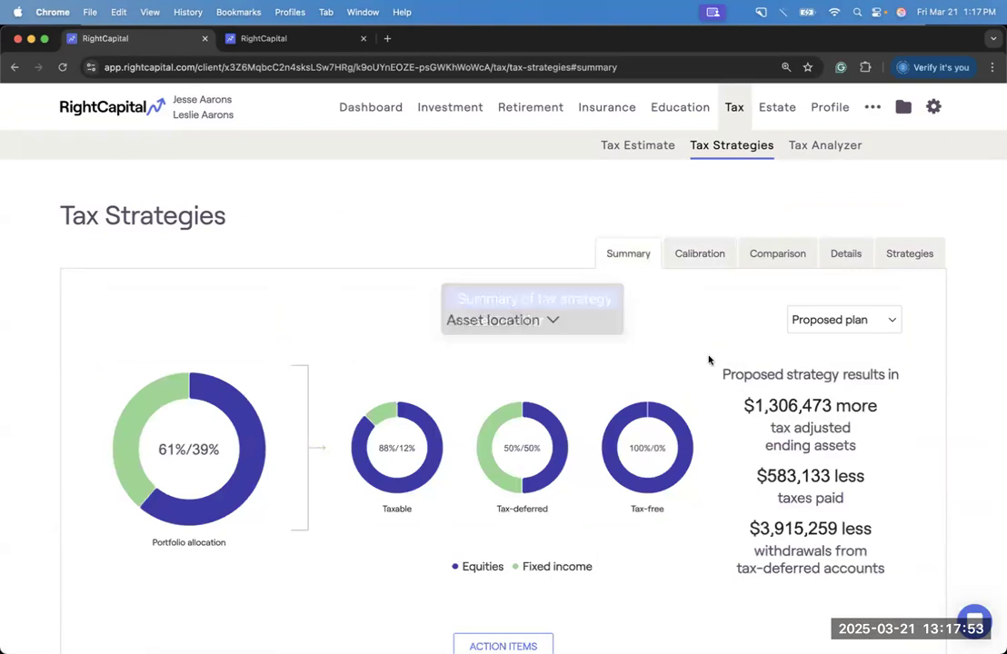
pyautogui.moveTo(719, 375); pyautogui.dragTo(810, 469)
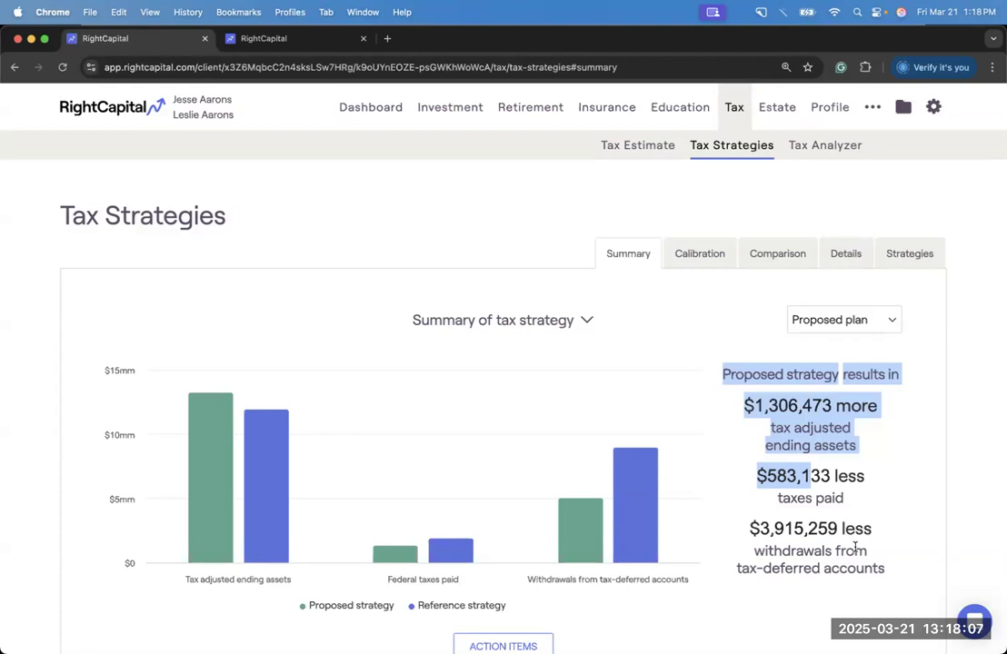
pyautogui.click(733, 457)
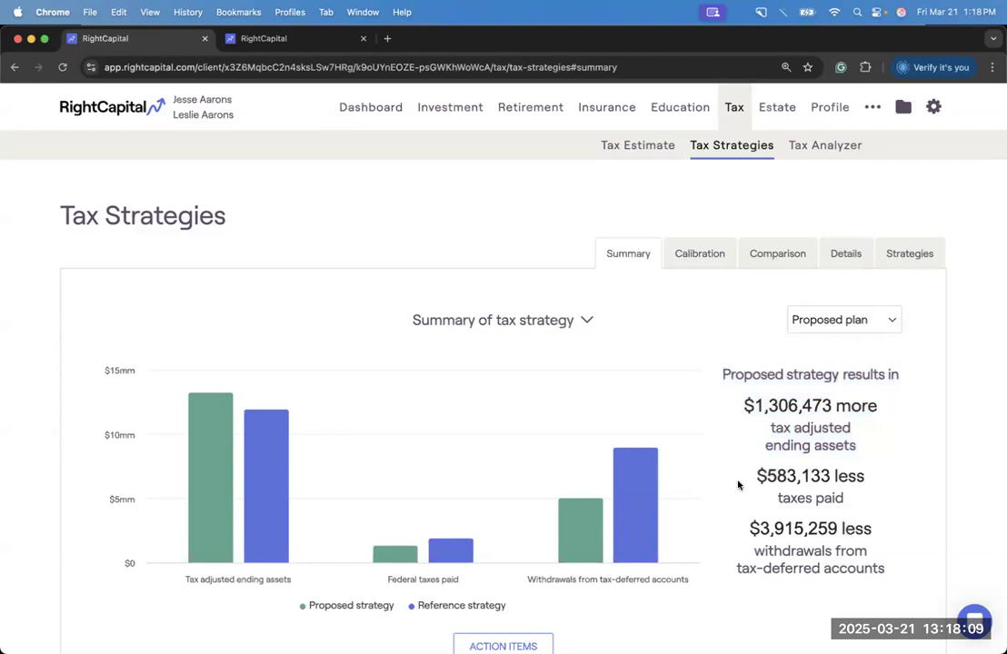
pyautogui.scroll(-5, 564, 604)
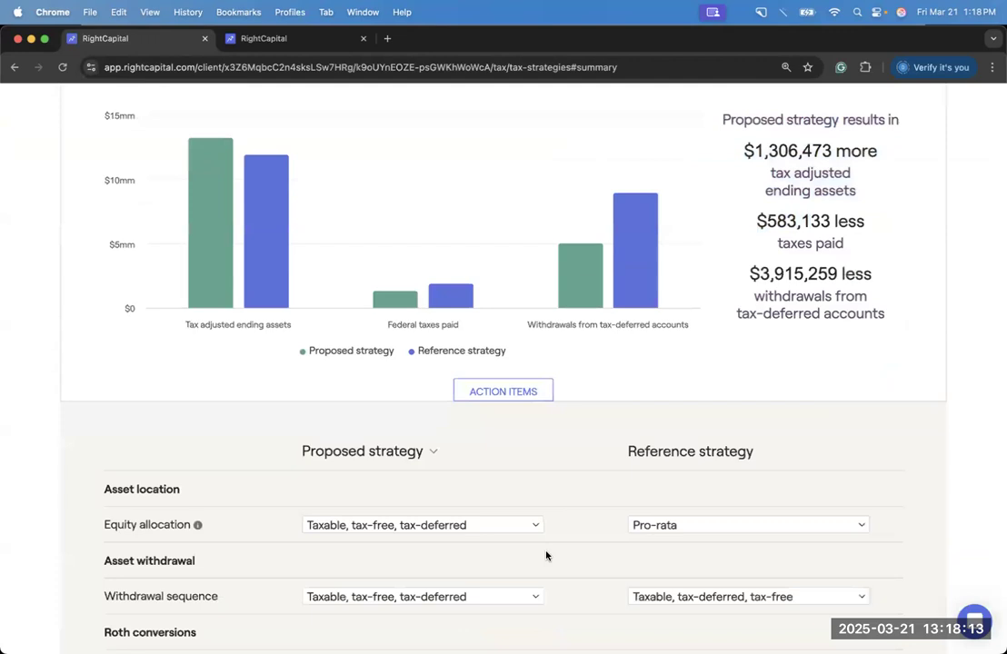
pyautogui.scroll(4, 546, 556)
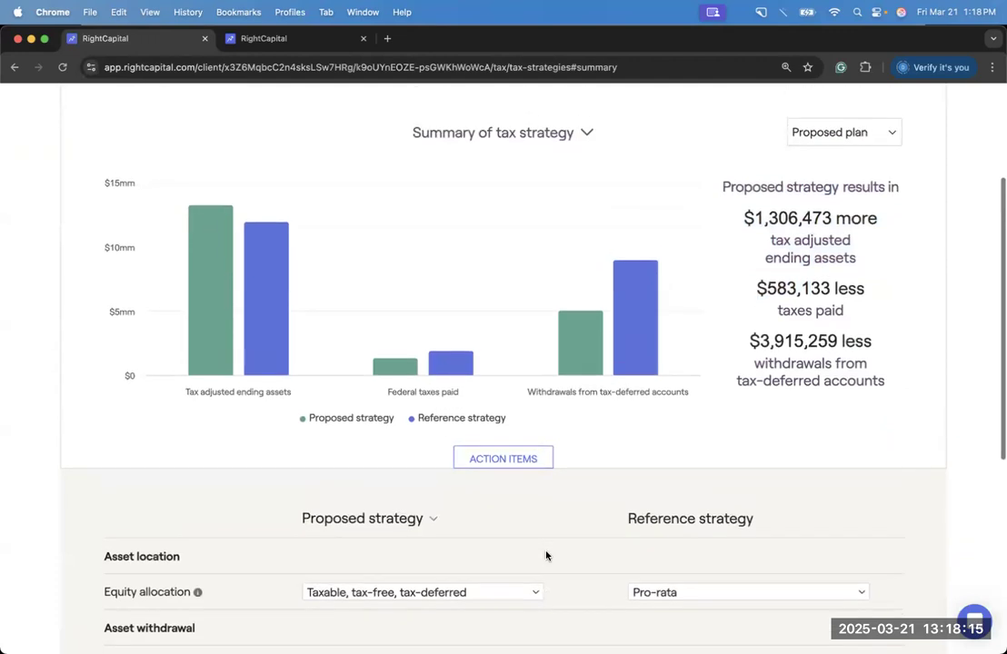
pyautogui.scroll(2, 547, 556)
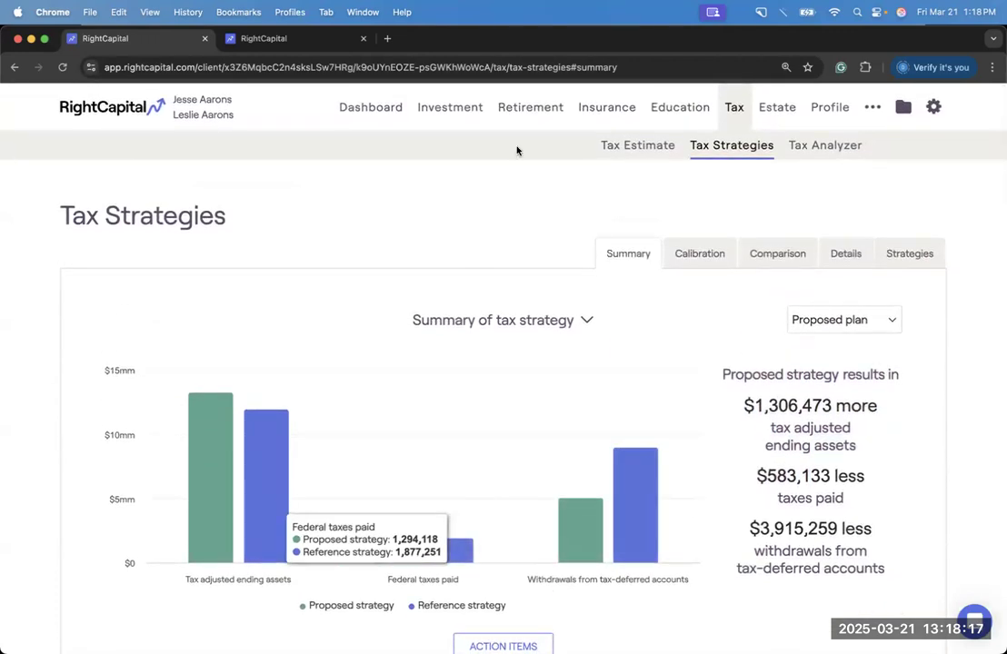
# Step: Open the Retirement section in a new browser tab and show it in place of the old second tab
pyautogui.rightClick(527, 109)
pyautogui.click(527, 115)
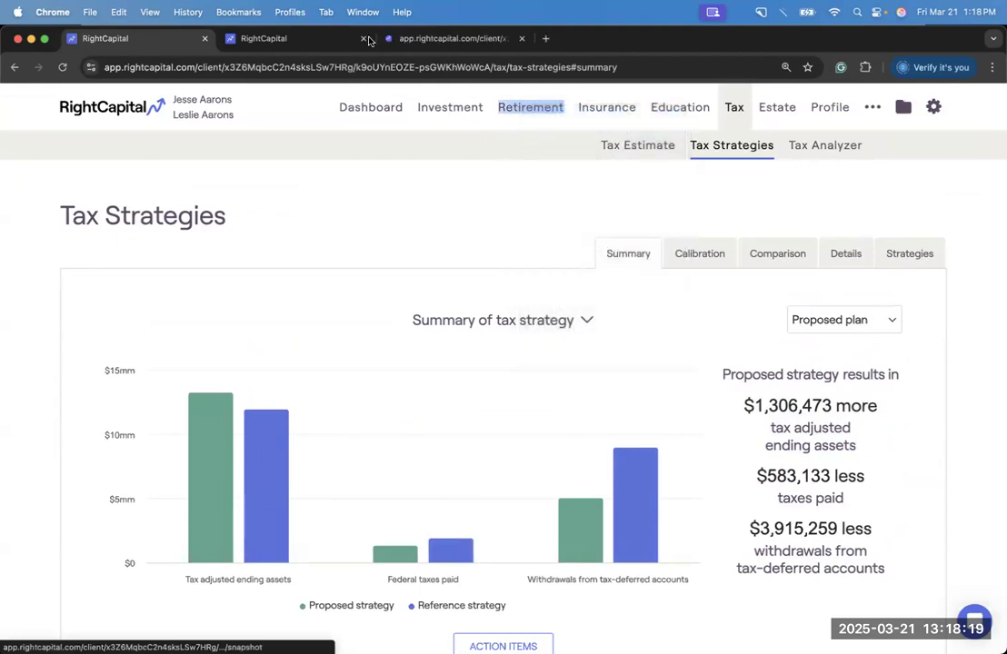
pyautogui.click(306, 40)
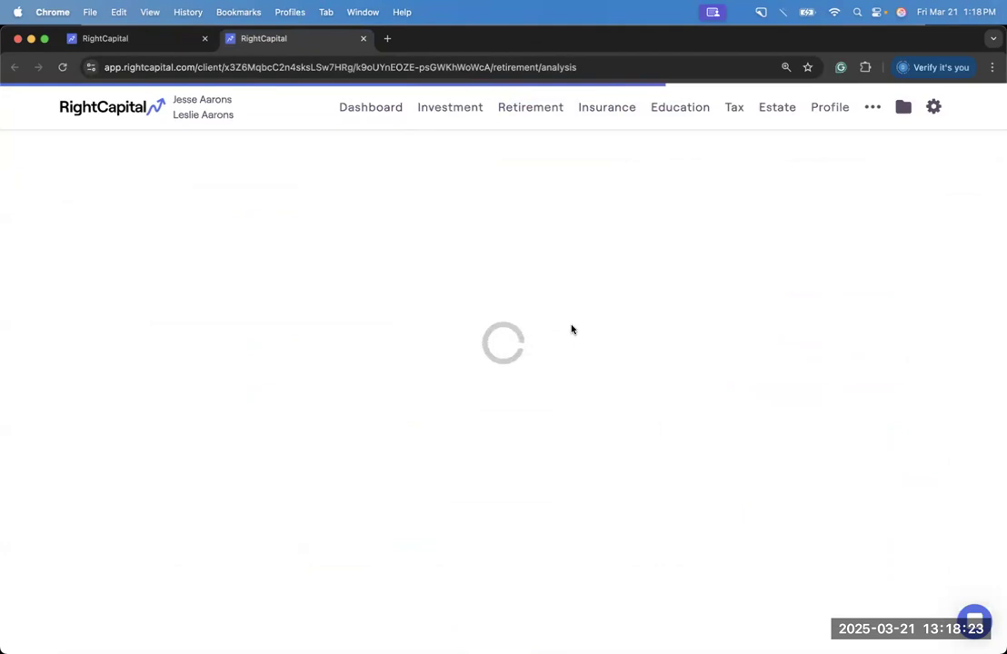
# Step: Set the proposed plan's Tax strategy to Proposed strategy, refresh the retirement analysis, and compare its results with the current plan
pyautogui.scroll(-2, 559, 509)
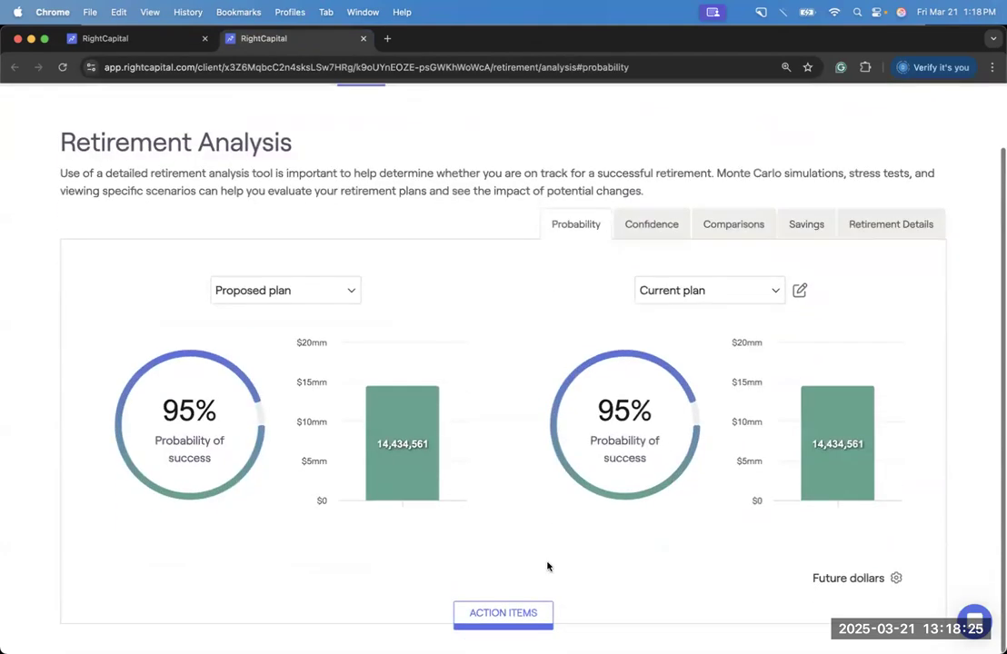
pyautogui.scroll(-8, 530, 537)
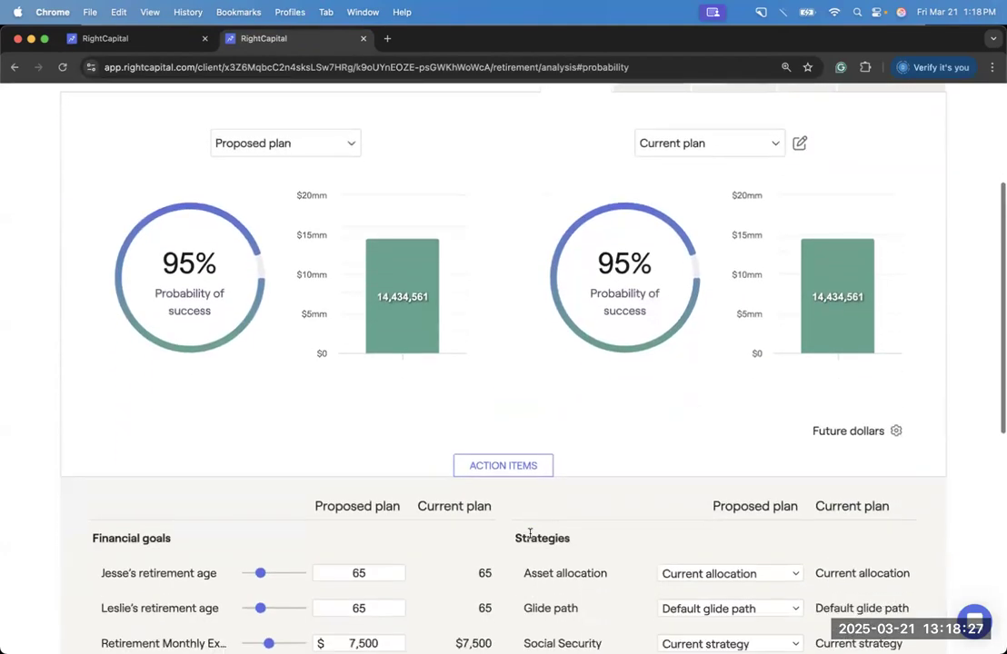
pyautogui.scroll(-5, 530, 534)
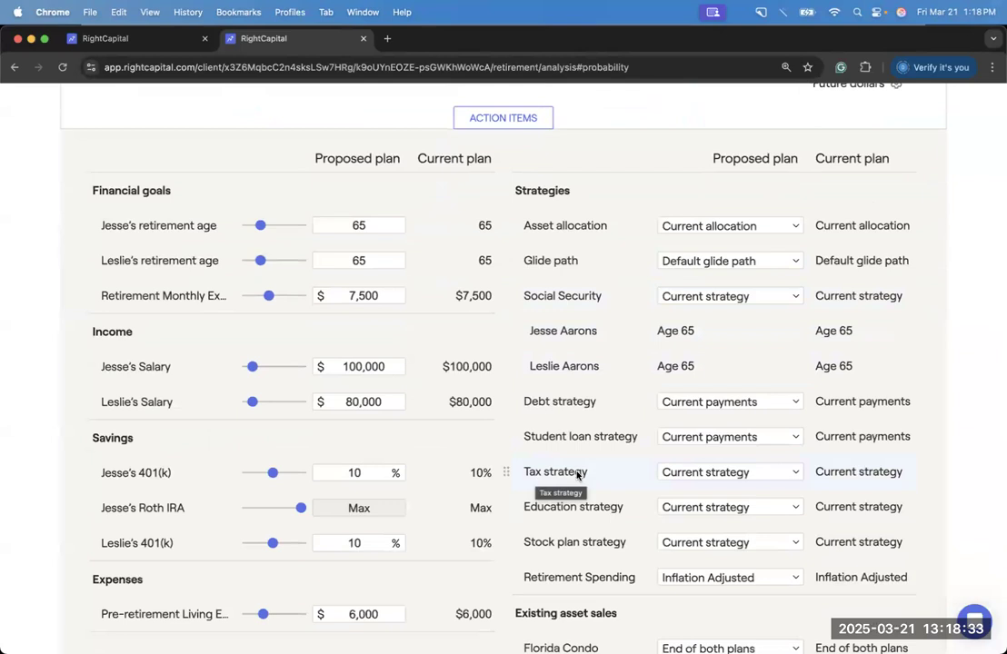
pyautogui.click(685, 474)
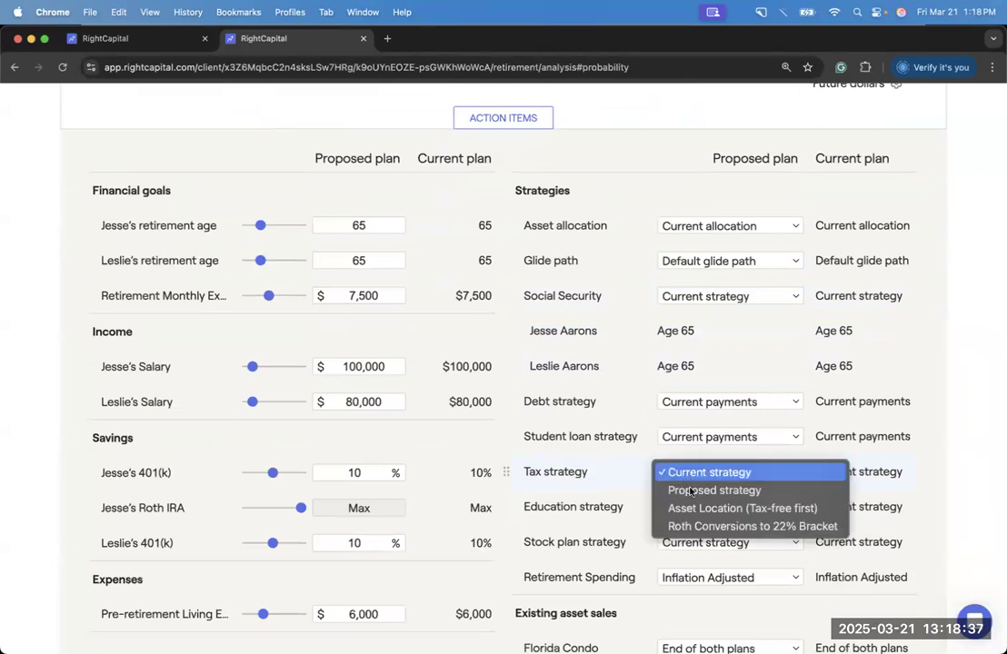
pyautogui.click(690, 491)
pyautogui.scroll(-3, 690, 493)
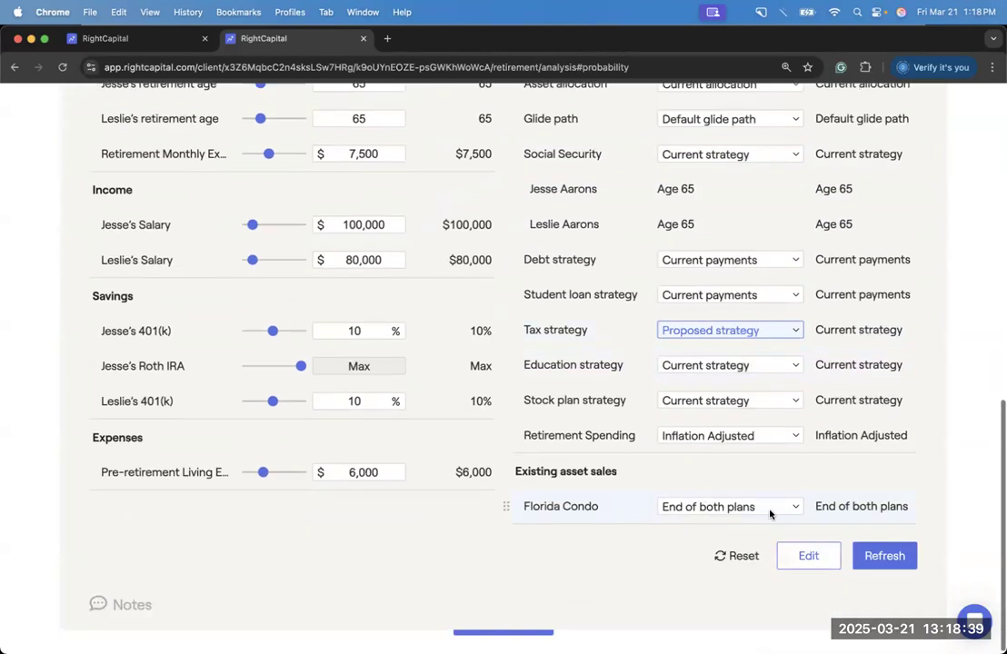
pyautogui.click(881, 555)
pyautogui.scroll(8, 539, 431)
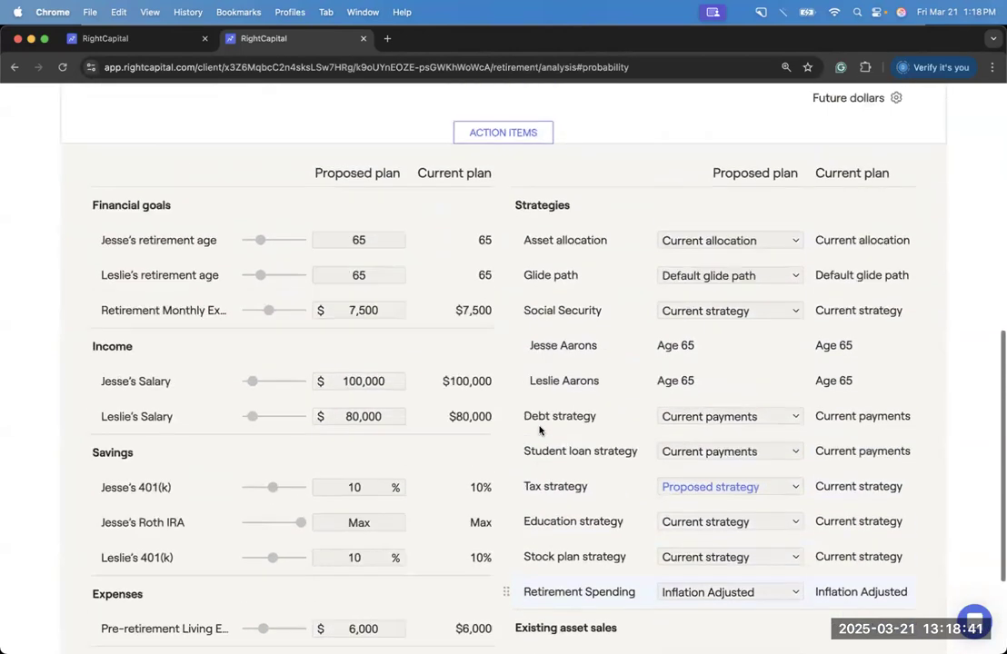
pyautogui.scroll(1, 378, 376)
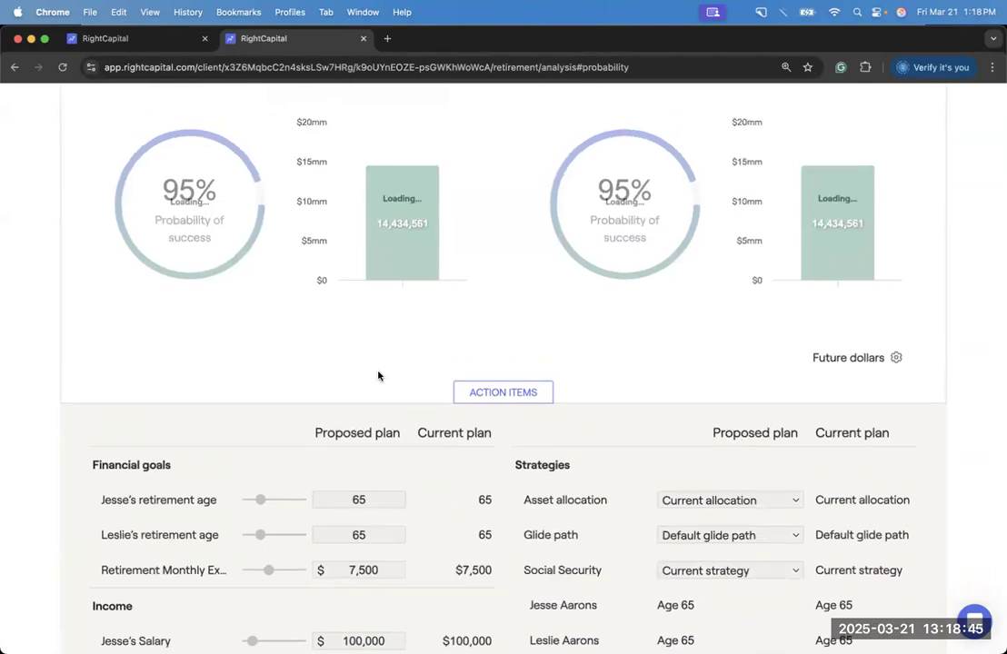
pyautogui.scroll(1, 281, 342)
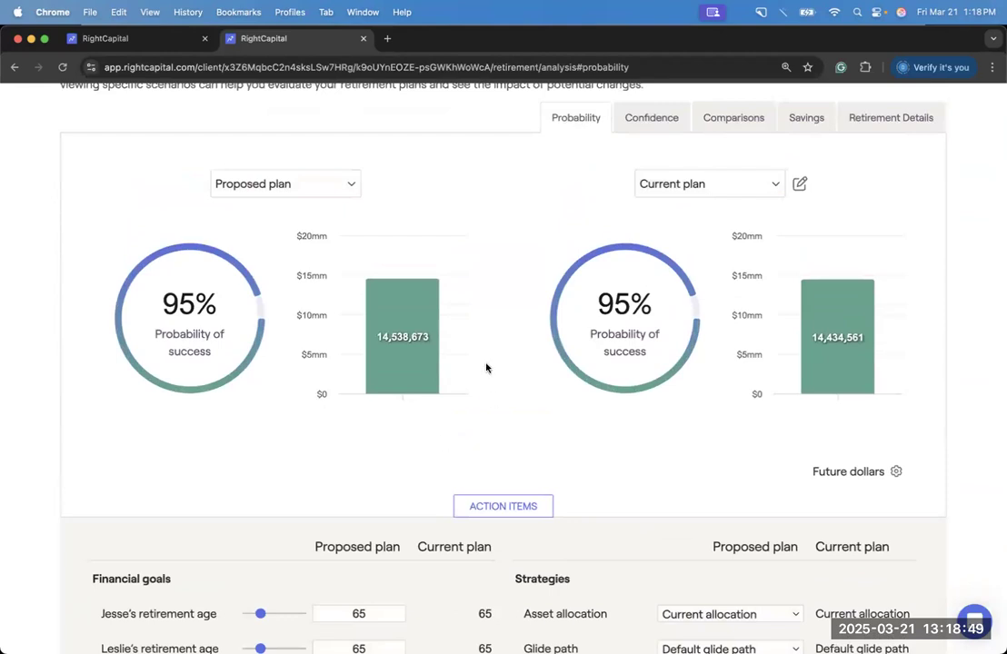
pyautogui.moveTo(458, 363)
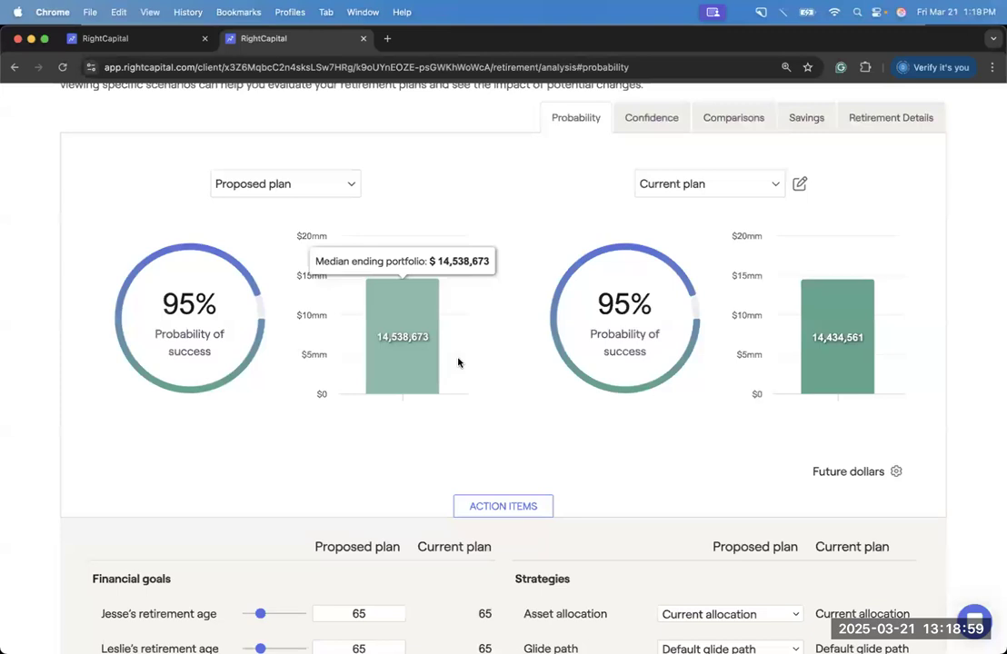
pyautogui.scroll(-5, 493, 390)
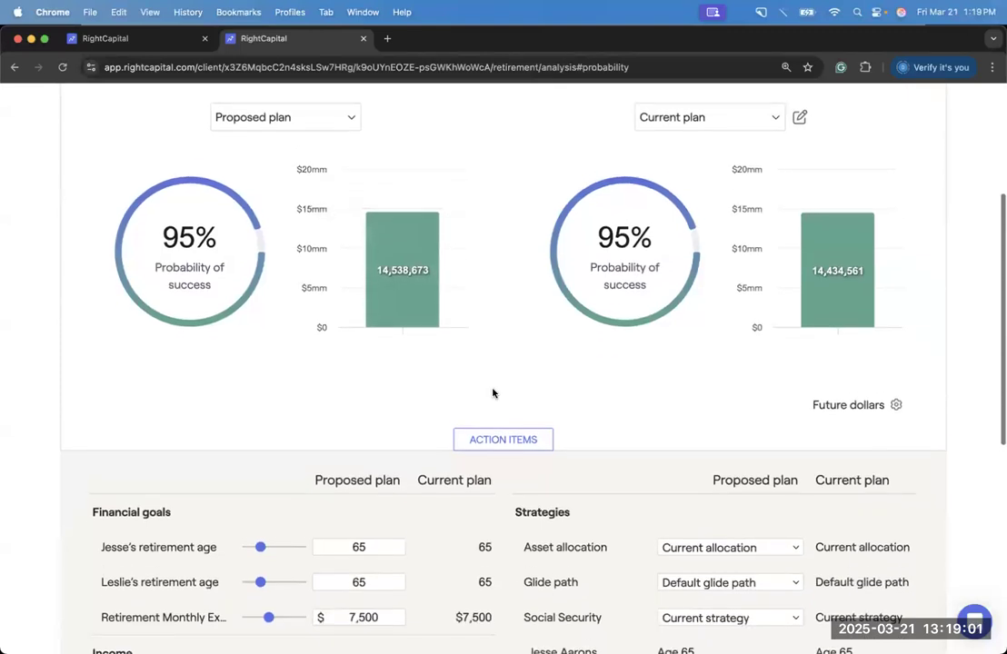
# Step: Check which tax strategies can be chosen for the proposed plan in the retirement analysis, keeping Proposed strategy selected
pyautogui.scroll(-3, 492, 392)
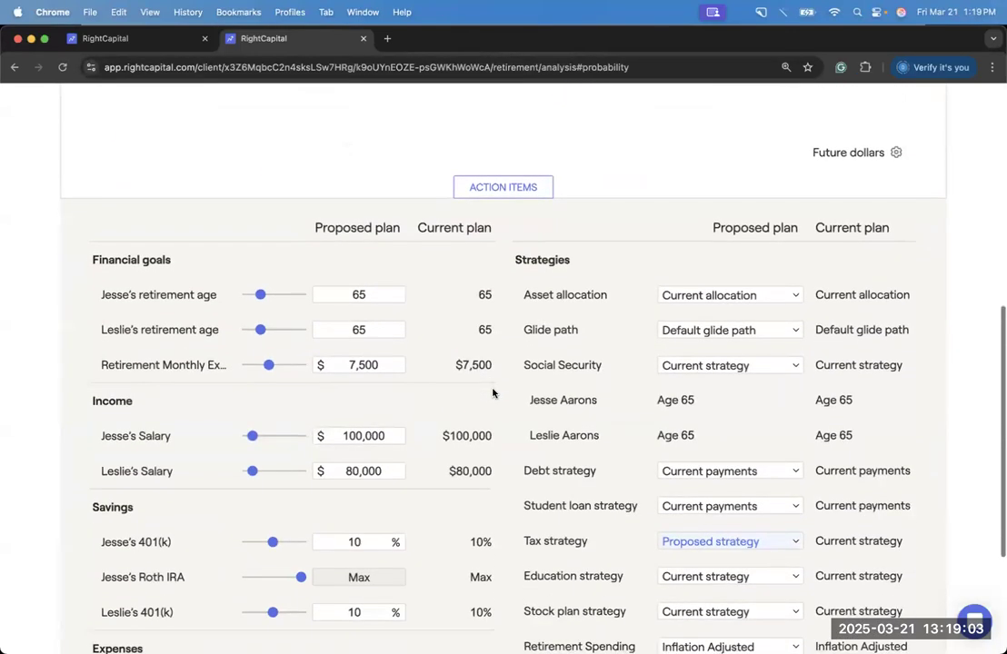
pyautogui.scroll(-1, 493, 393)
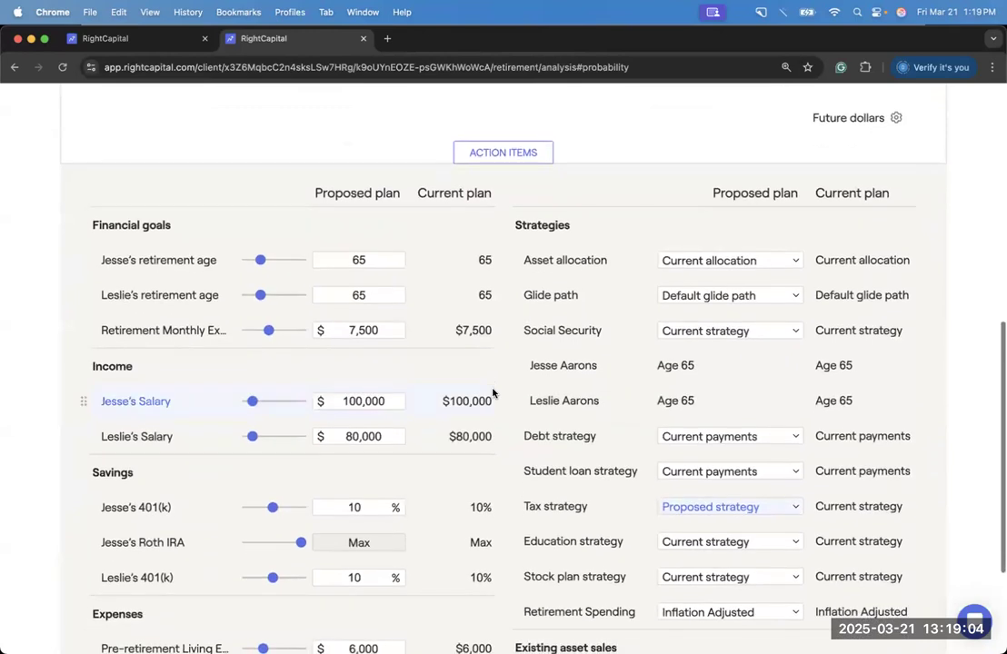
pyautogui.click(667, 507)
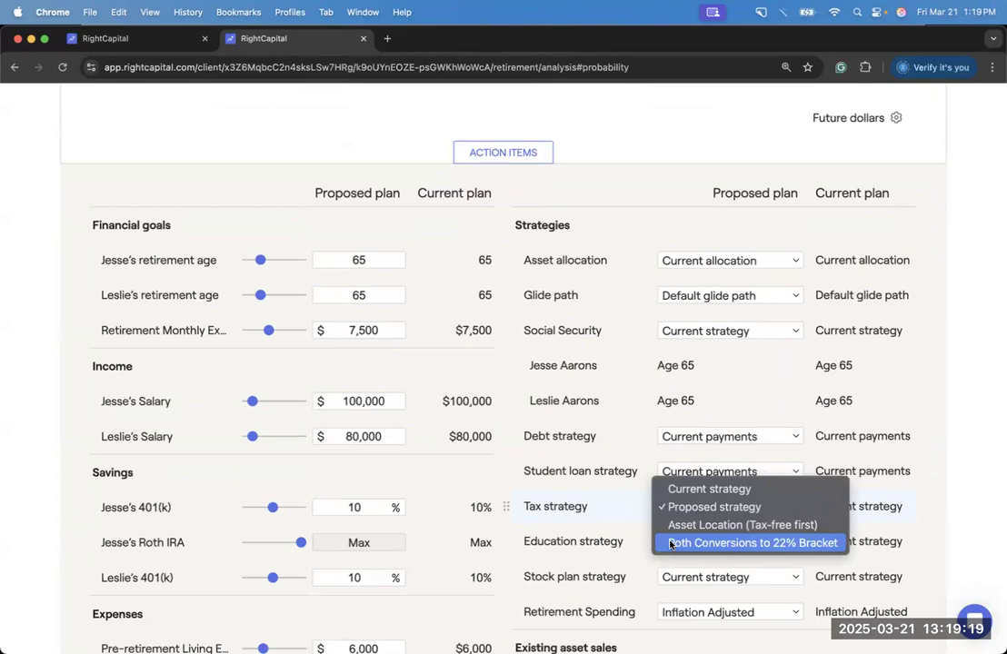
pyautogui.click(499, 488)
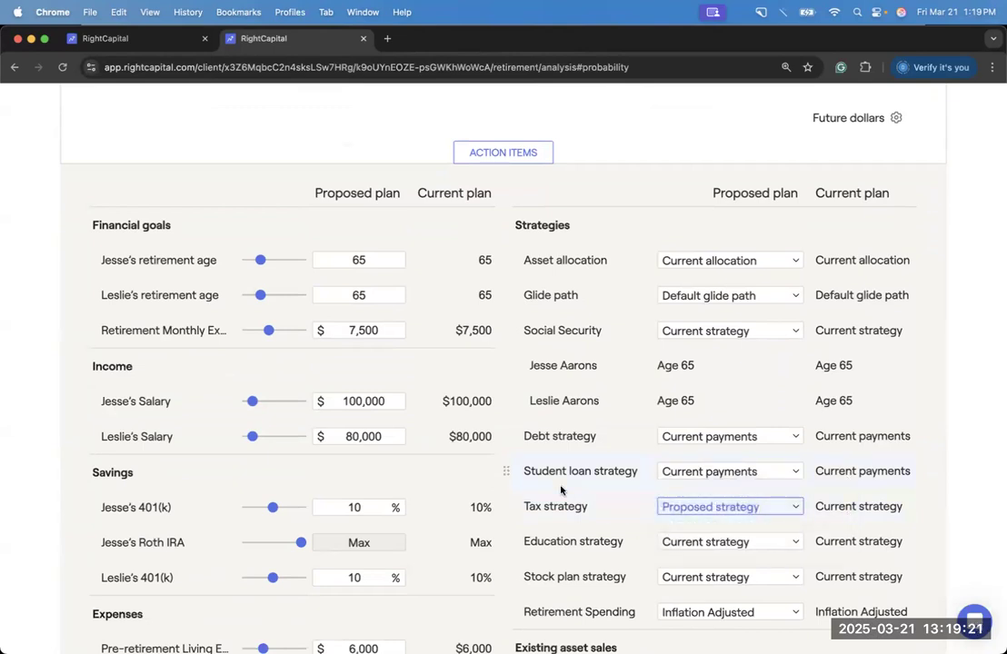
pyautogui.scroll(4, 560, 491)
pyautogui.scroll(5, 561, 490)
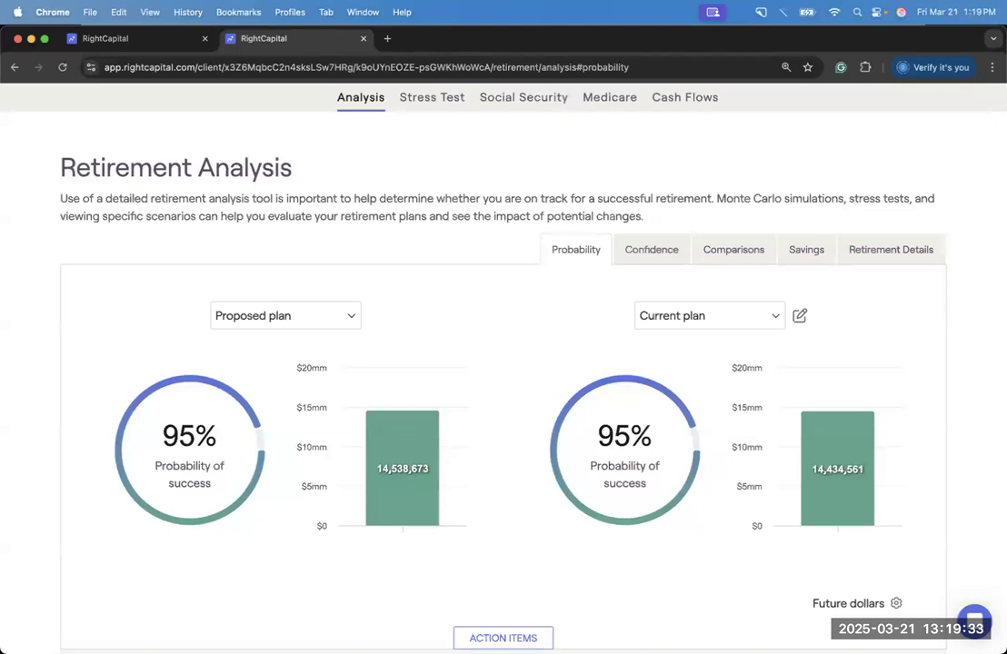
pyautogui.scroll(1, 538, 331)
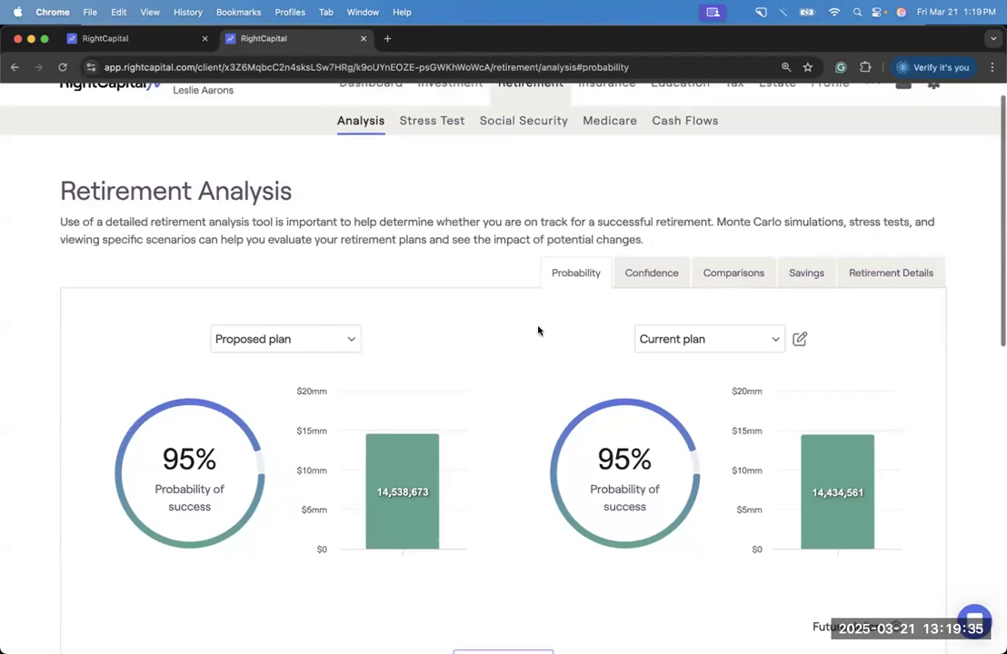
# Step: Return to the Tax Strategies page and open its items and strategies for editing, looking over the existing strategies
pyautogui.click(145, 40)
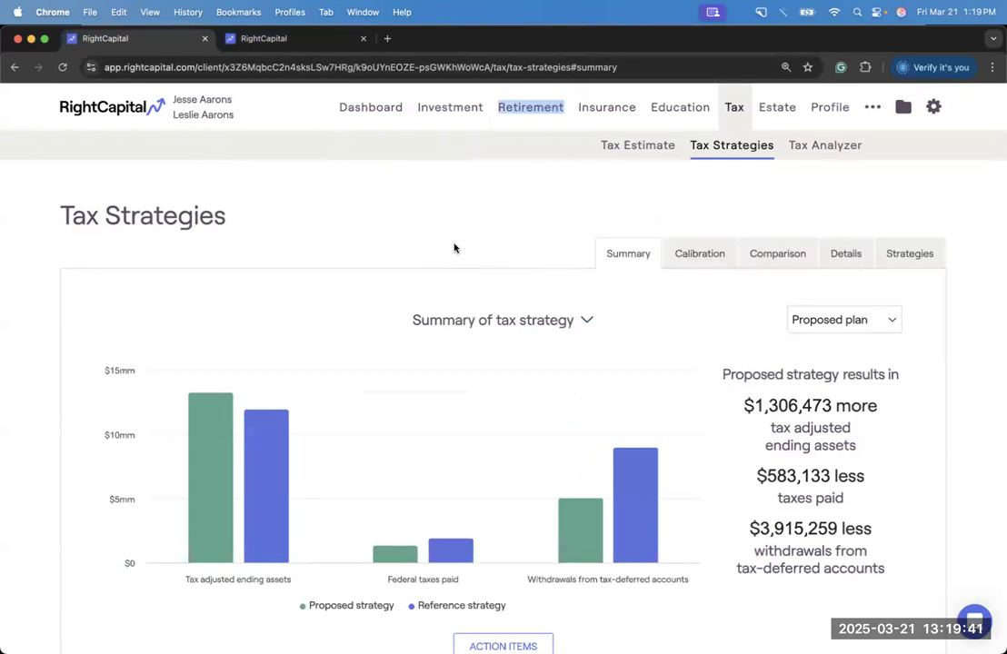
pyautogui.scroll(-7, 455, 247)
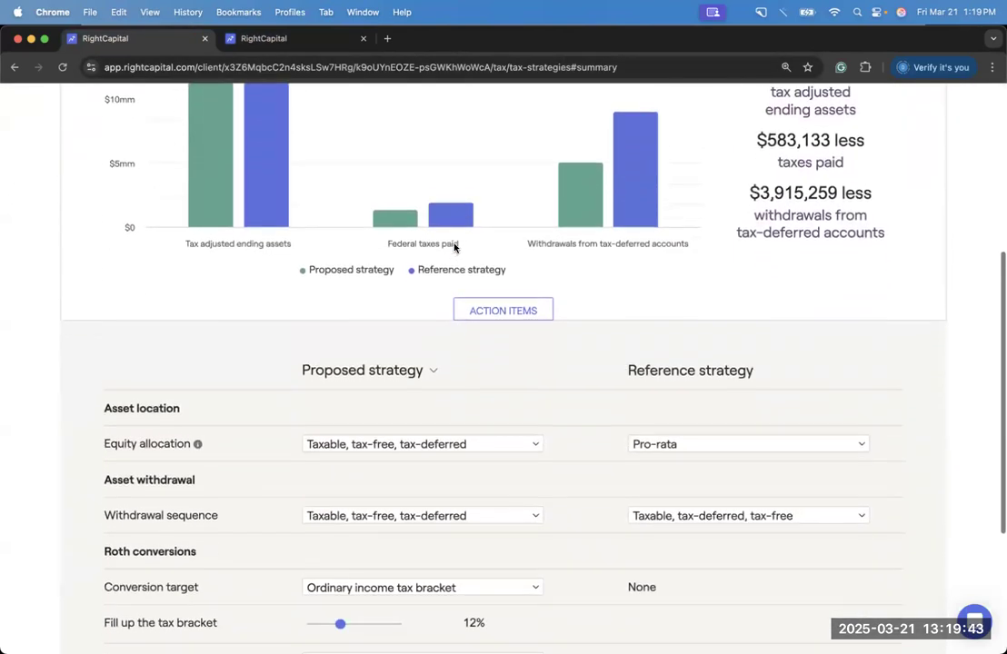
pyautogui.scroll(-5, 454, 247)
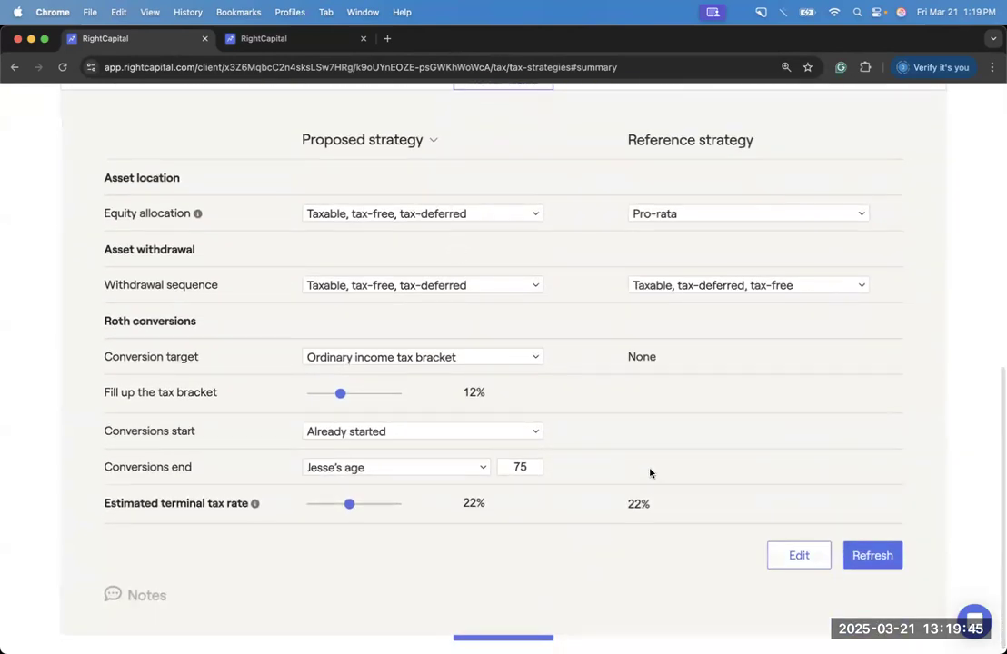
pyautogui.click(782, 564)
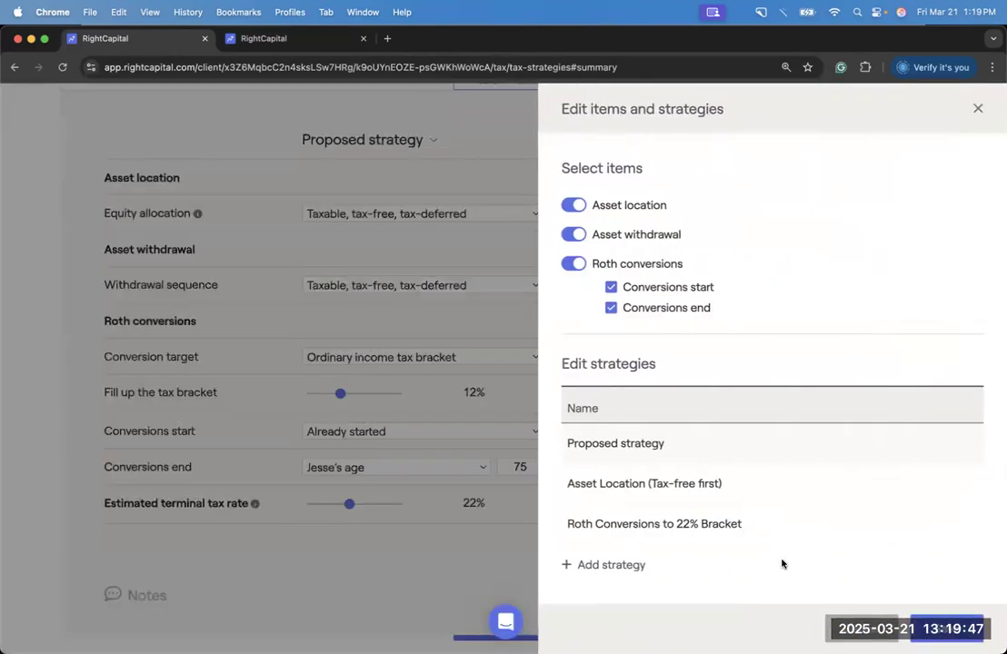
pyautogui.scroll(-1, 753, 445)
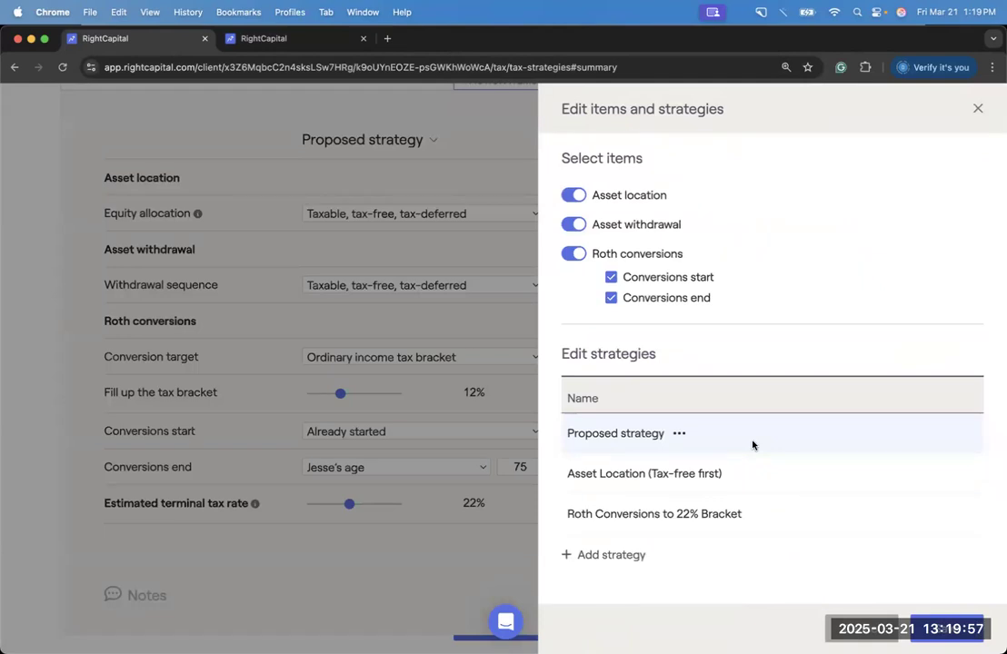
pyautogui.moveTo(561, 357); pyautogui.dragTo(663, 352)
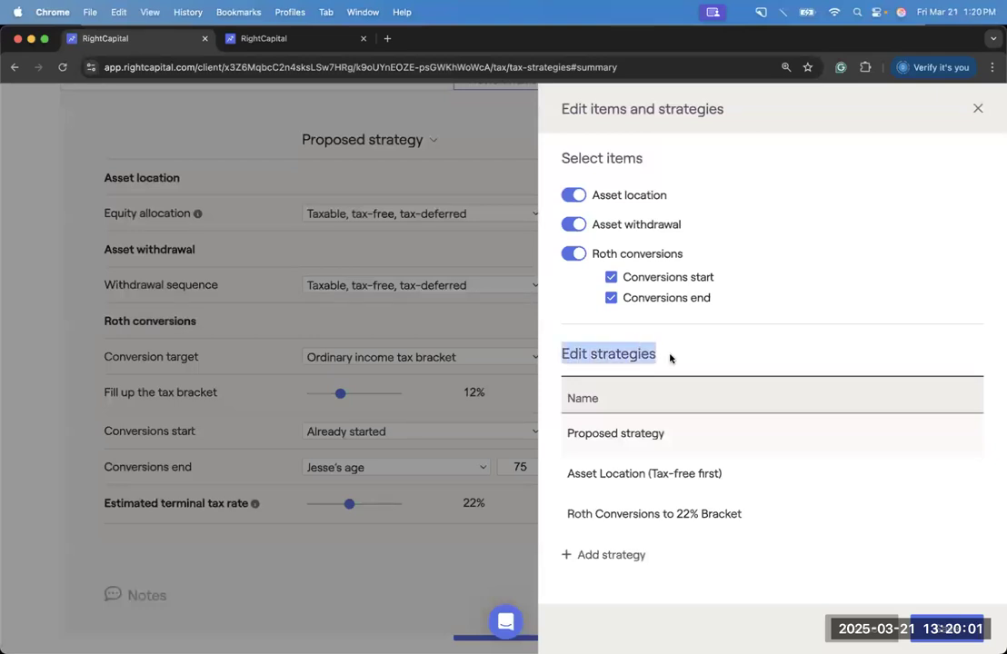
pyautogui.click(670, 358)
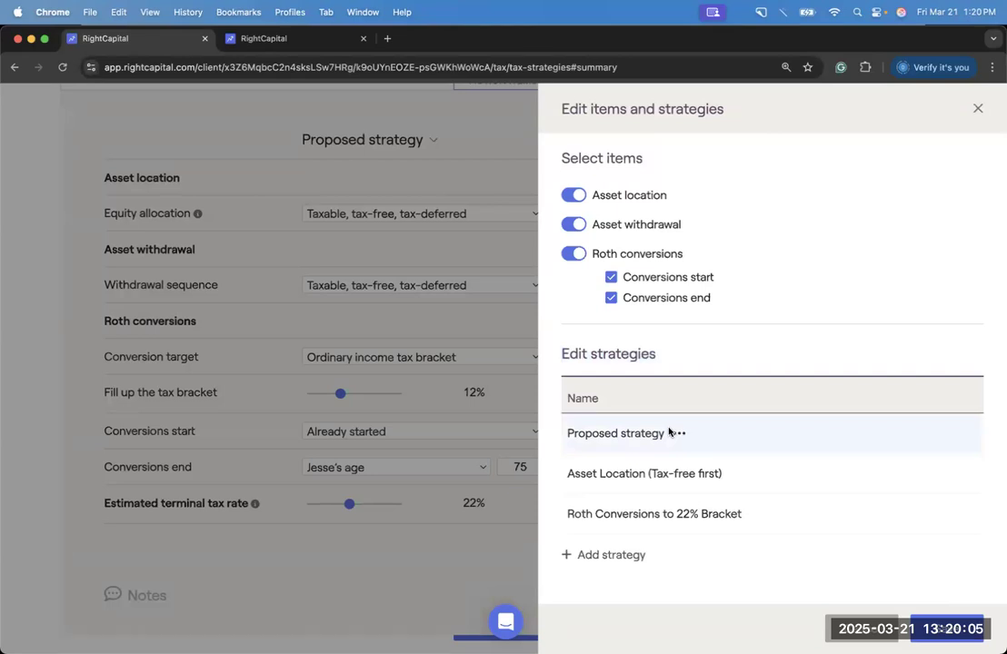
# Step: Add another tax strategy under the default name and save the edited strategy list
pyautogui.click(611, 557)
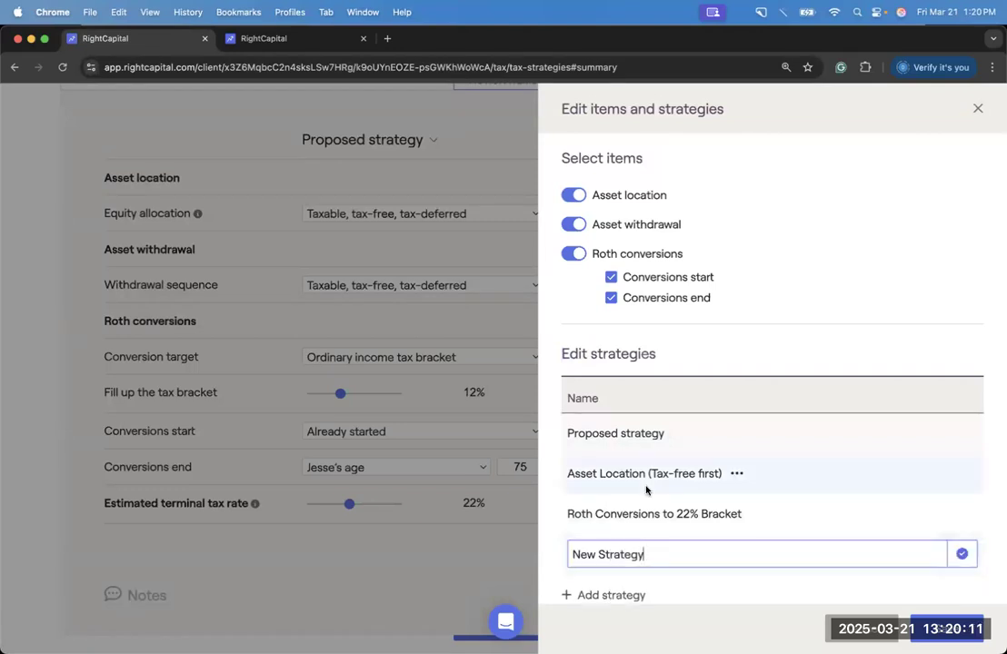
pyautogui.scroll(-1, 646, 490)
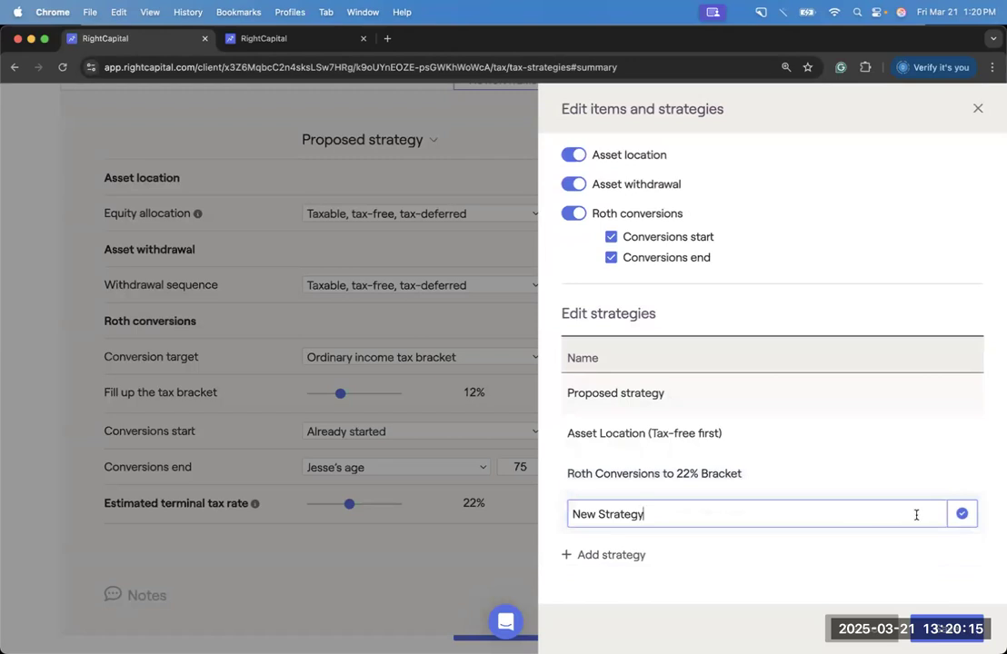
pyautogui.click(960, 514)
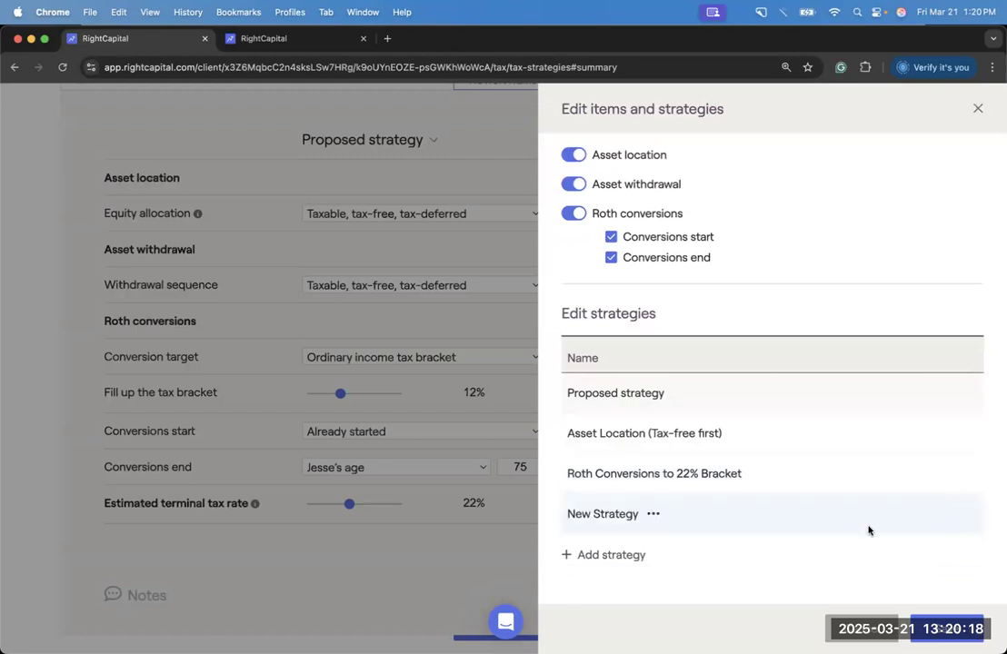
pyautogui.click(936, 627)
# Step: Switch the strategy compared with the reference strategy from Proposed strategy to New Strategy
pyautogui.scroll(2, 582, 547)
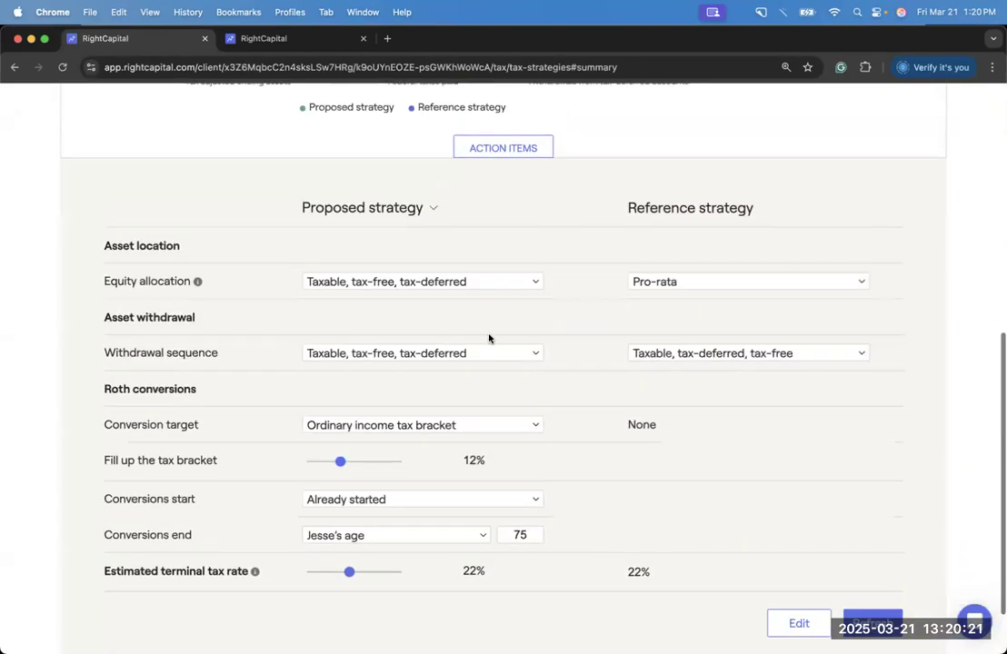
pyautogui.scroll(1, 482, 327)
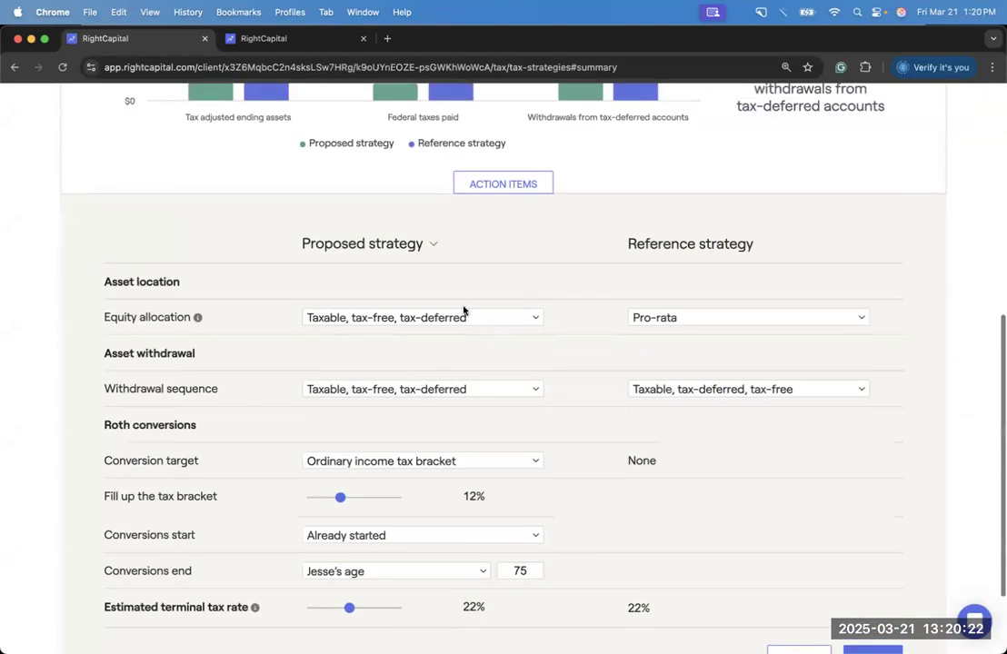
pyautogui.click(417, 246)
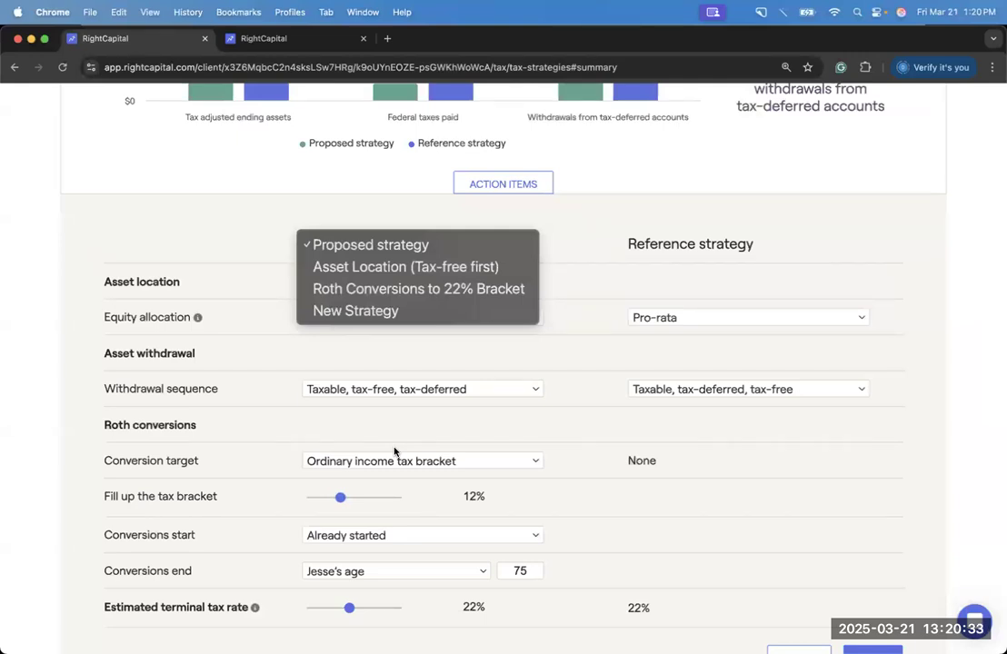
pyautogui.click(404, 312)
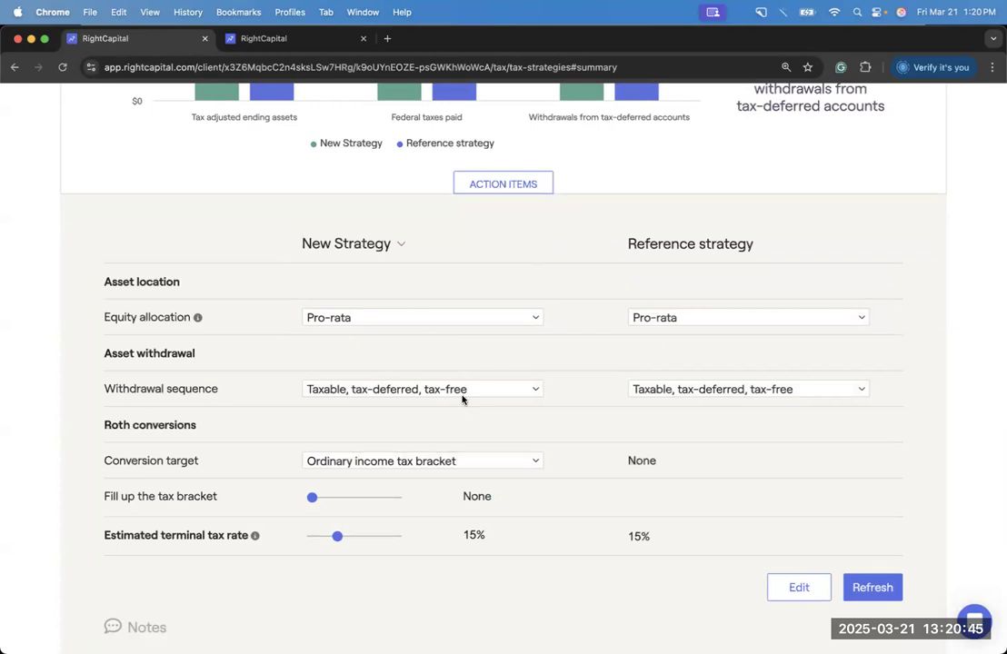
# Step: Compare New Strategy's summary chart and its location, withdrawal and Roth conversion settings with the reference strategy
pyautogui.scroll(5, 462, 398)
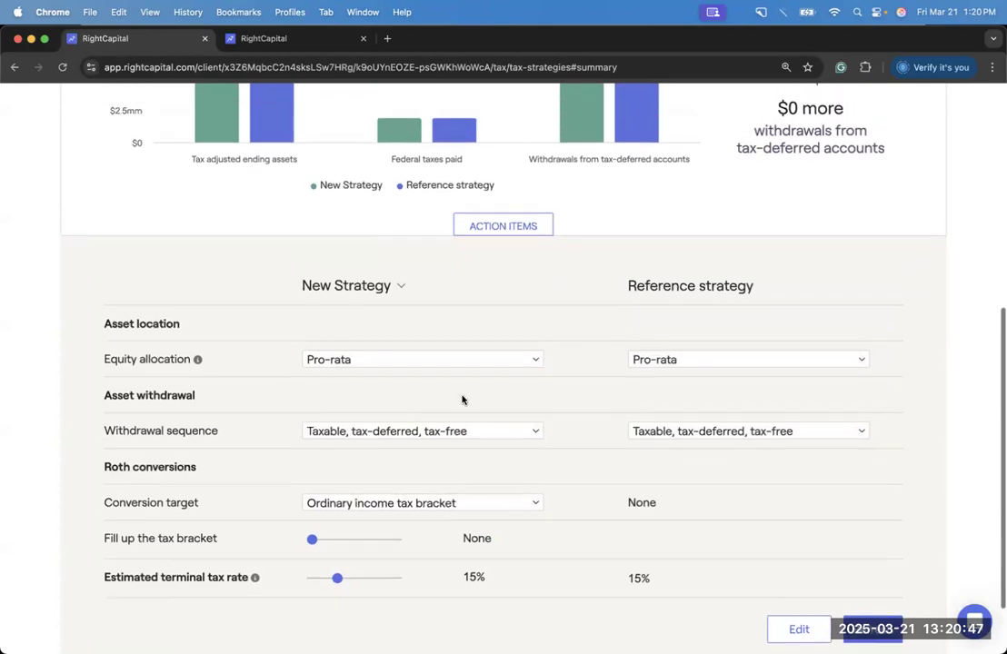
pyautogui.scroll(4, 462, 398)
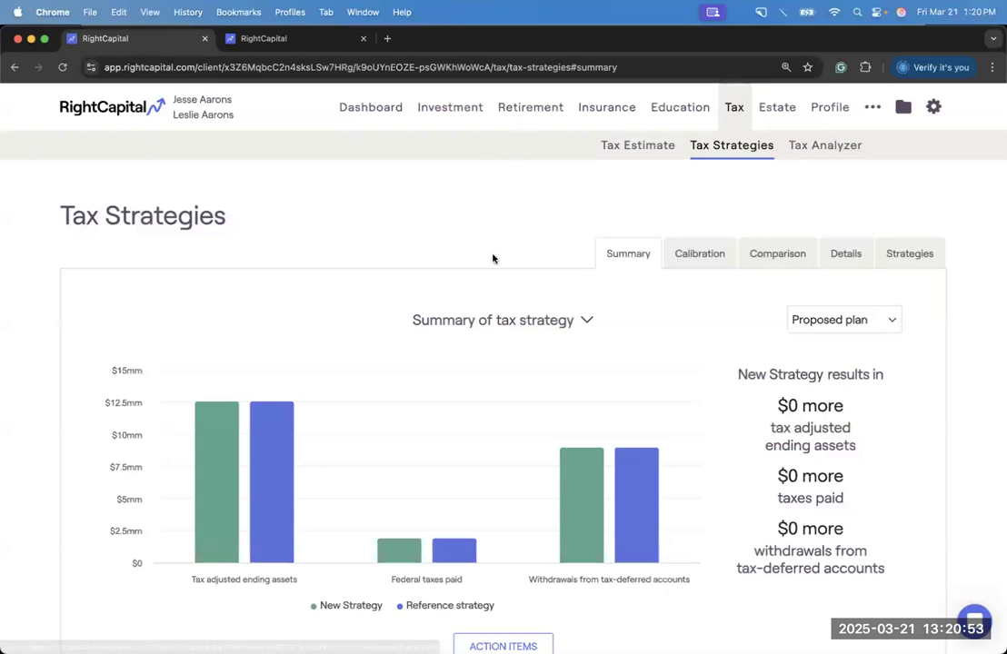
pyautogui.scroll(-5, 492, 259)
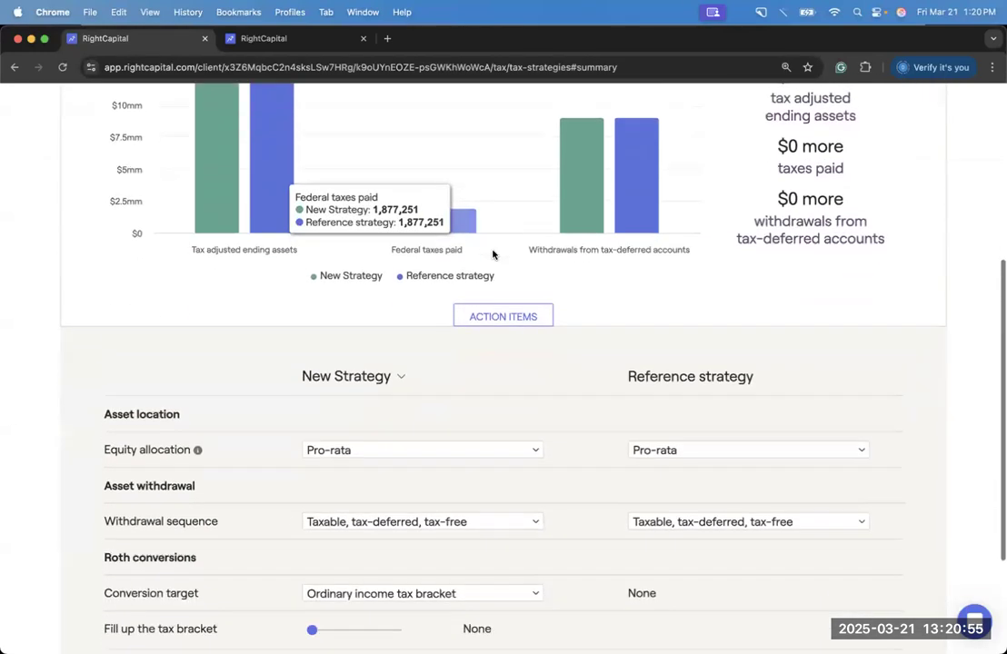
pyautogui.scroll(-3, 493, 254)
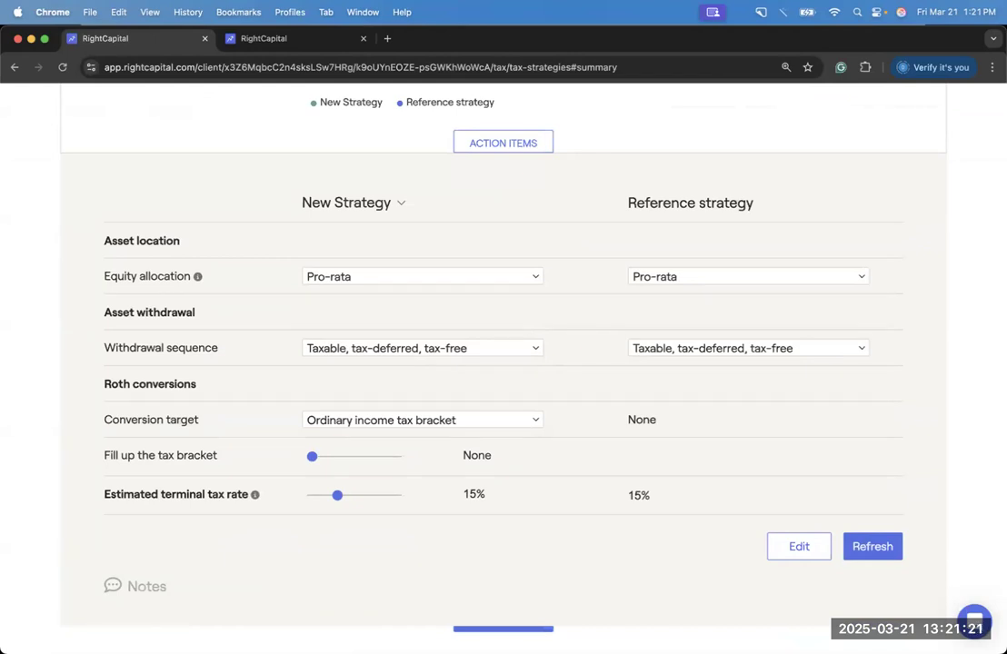
pyautogui.scroll(6, 532, 285)
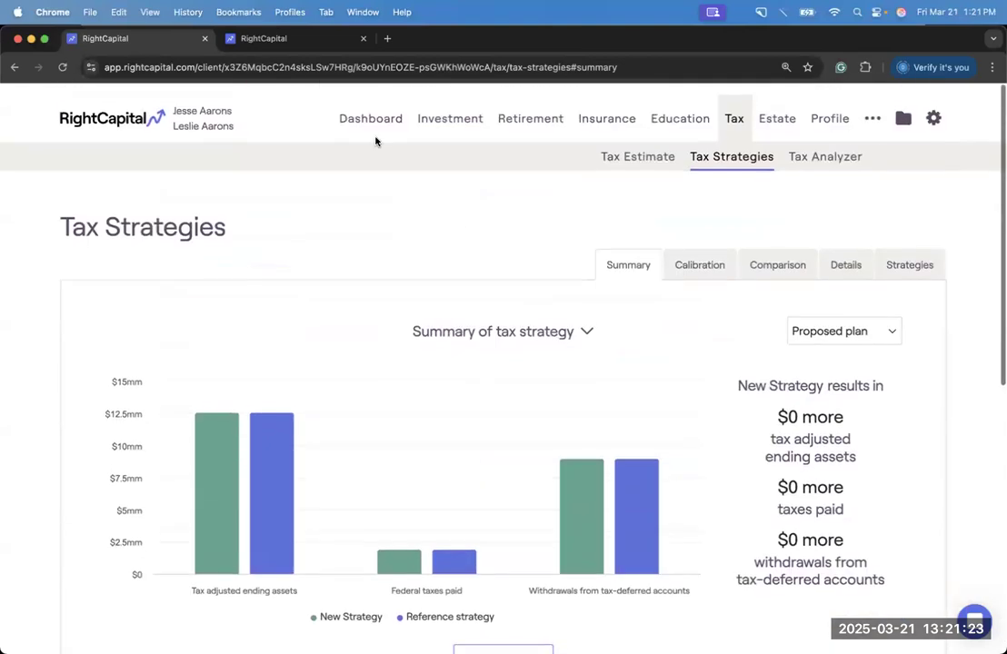
# Step: Return to the Retirement Analysis and view the list where plans are added or removed, leaving it unchanged
pyautogui.click(256, 39)
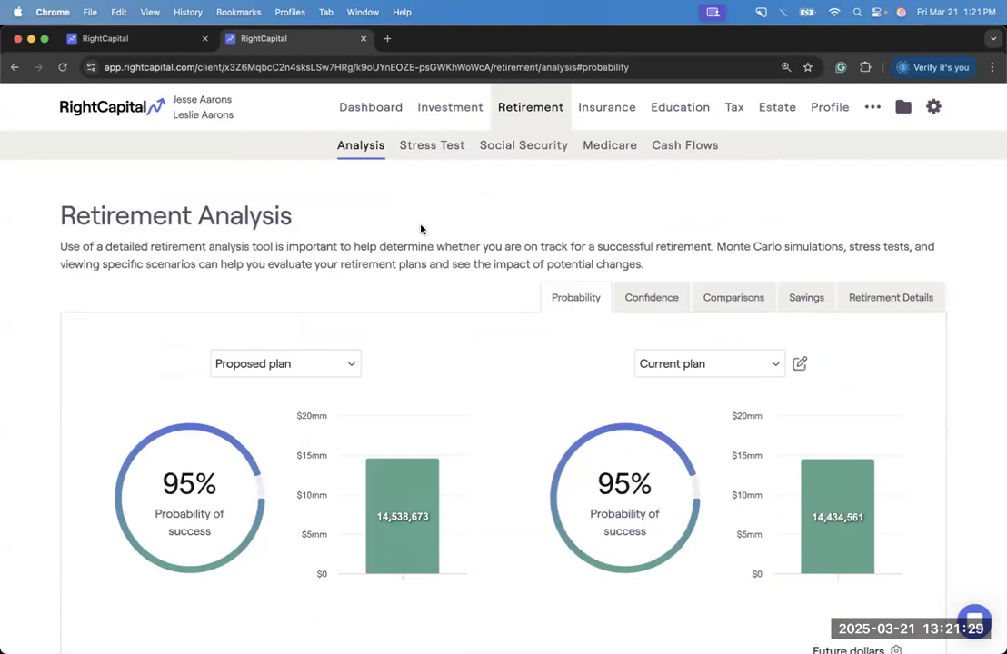
pyautogui.scroll(-5, 498, 253)
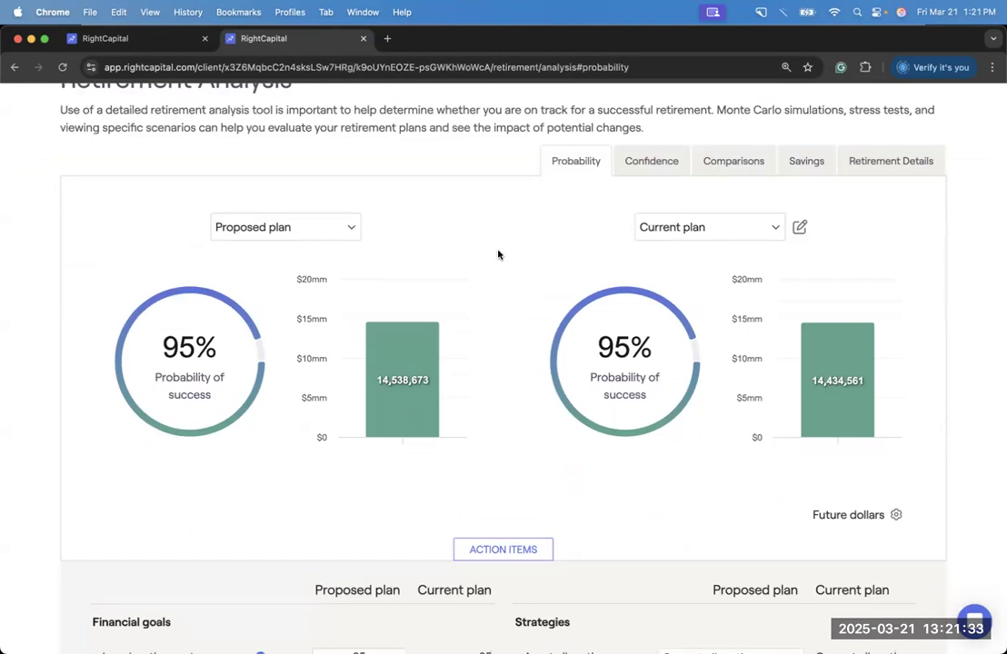
pyautogui.click(800, 229)
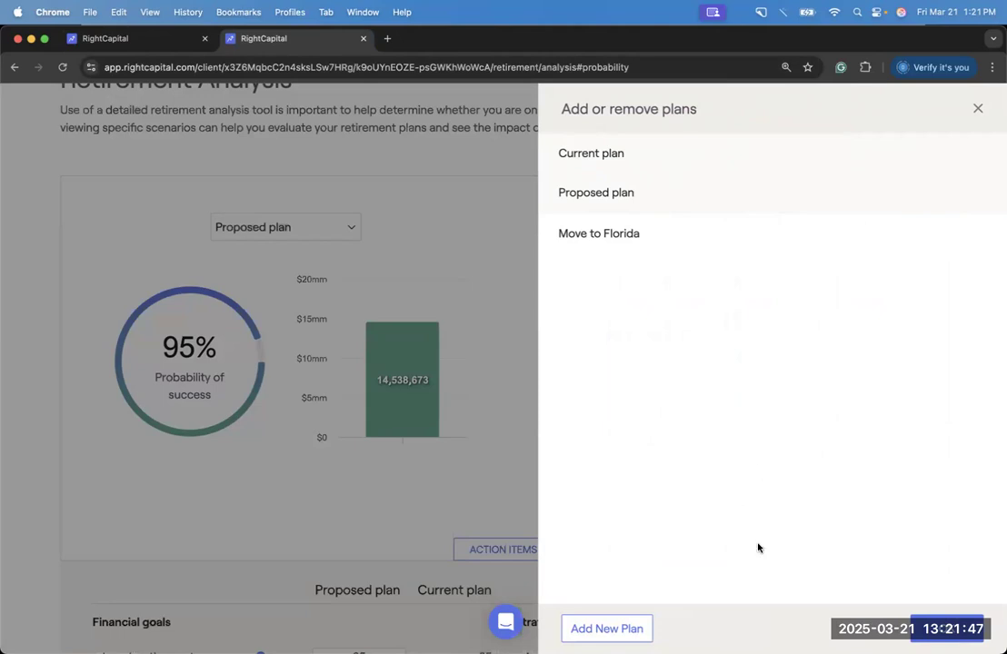
pyautogui.press('Escape')
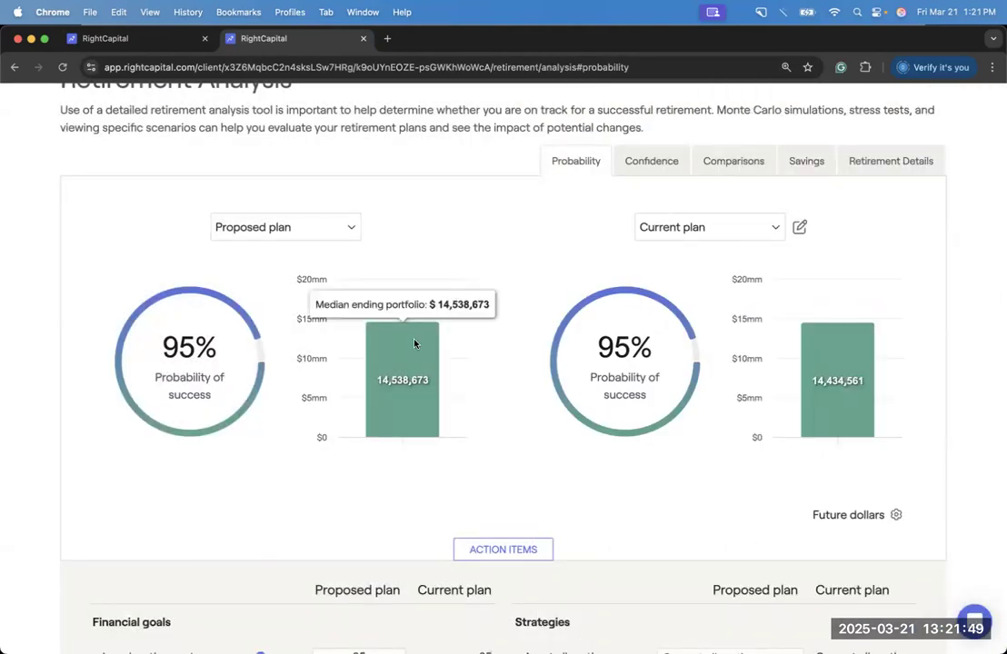
# Step: Show the Move to Florida plan against the current plan and examine its results, strategies and primary home relocation
pyautogui.click(327, 229)
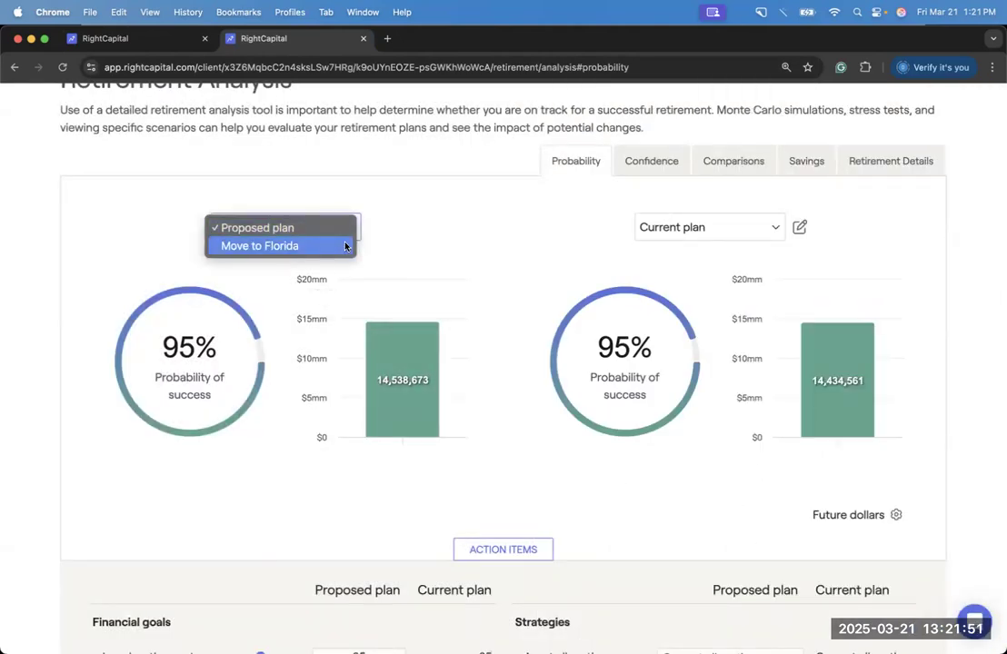
pyautogui.click(331, 246)
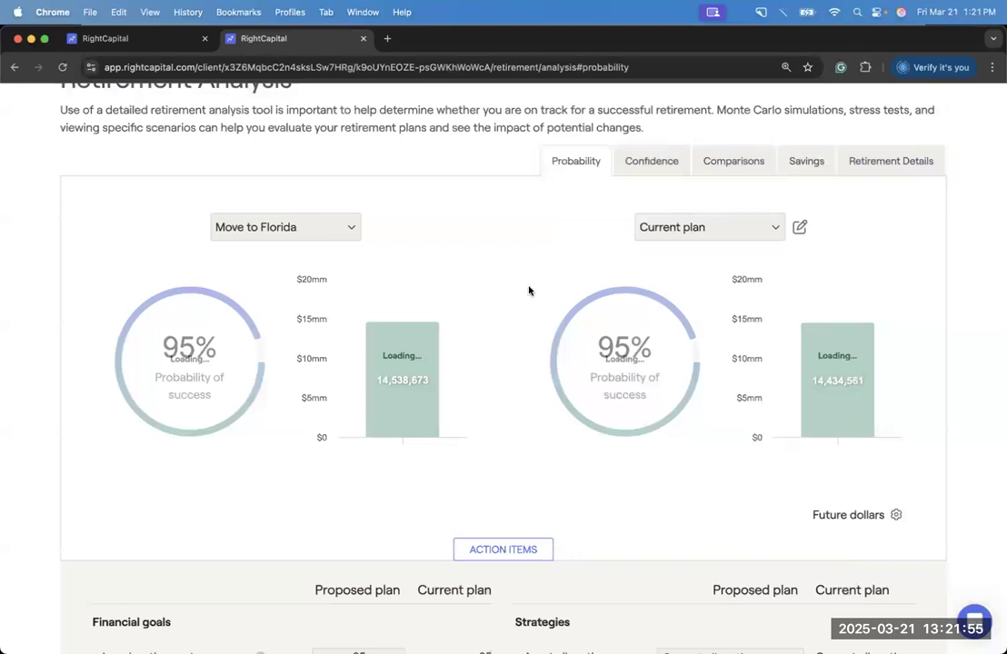
pyautogui.scroll(-4, 529, 291)
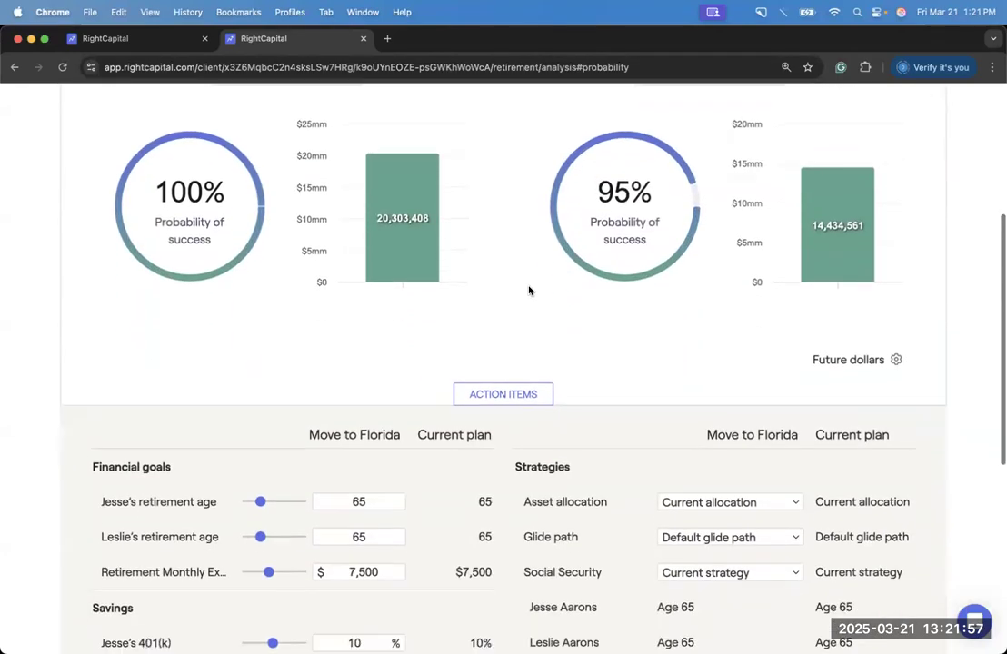
pyautogui.scroll(-4, 529, 291)
pyautogui.scroll(-3, 529, 290)
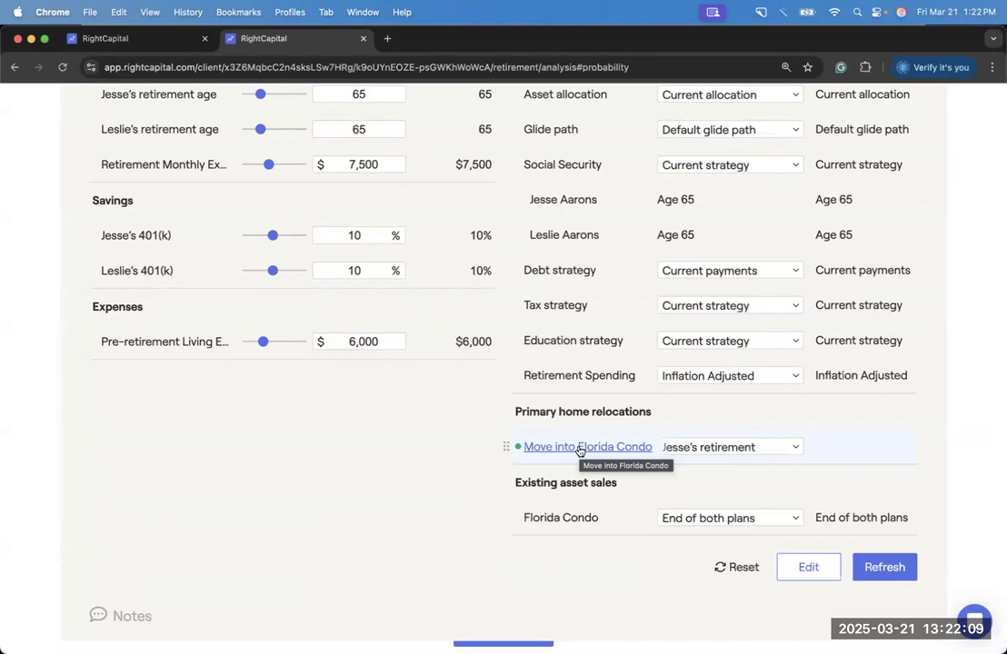
pyautogui.scroll(4, 579, 452)
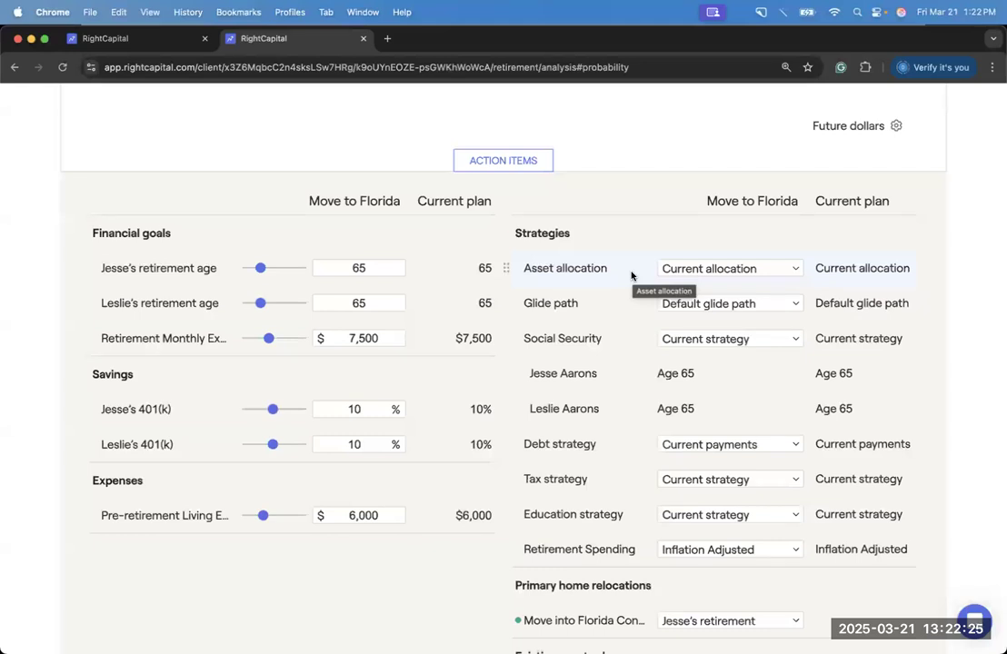
pyautogui.scroll(3, 632, 275)
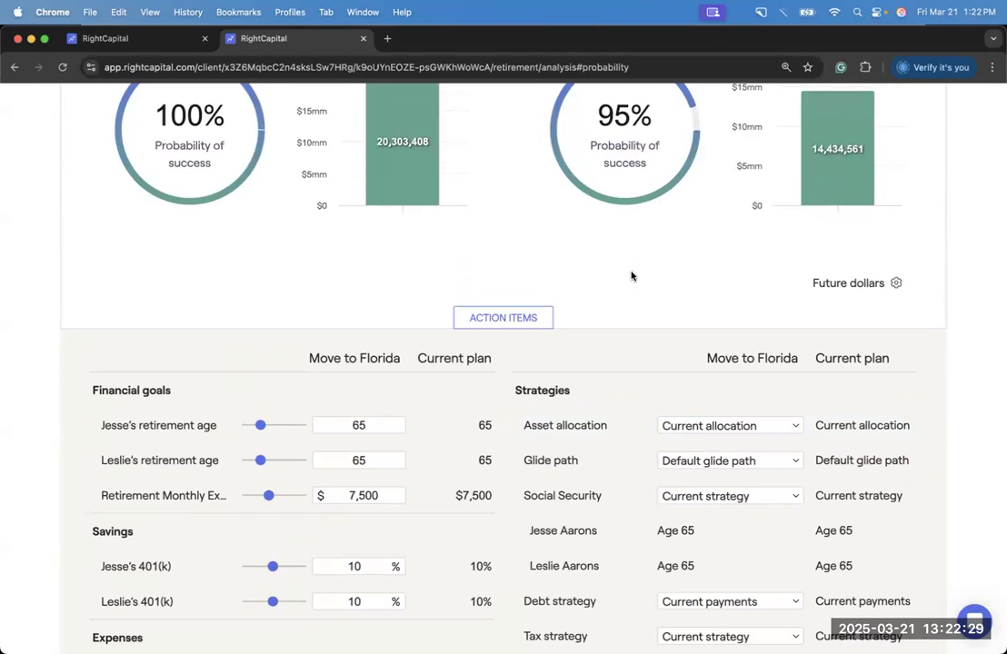
# Step: Check the plans available for comparison with the current plan, keeping Move to Florida selected
pyautogui.scroll(1, 632, 275)
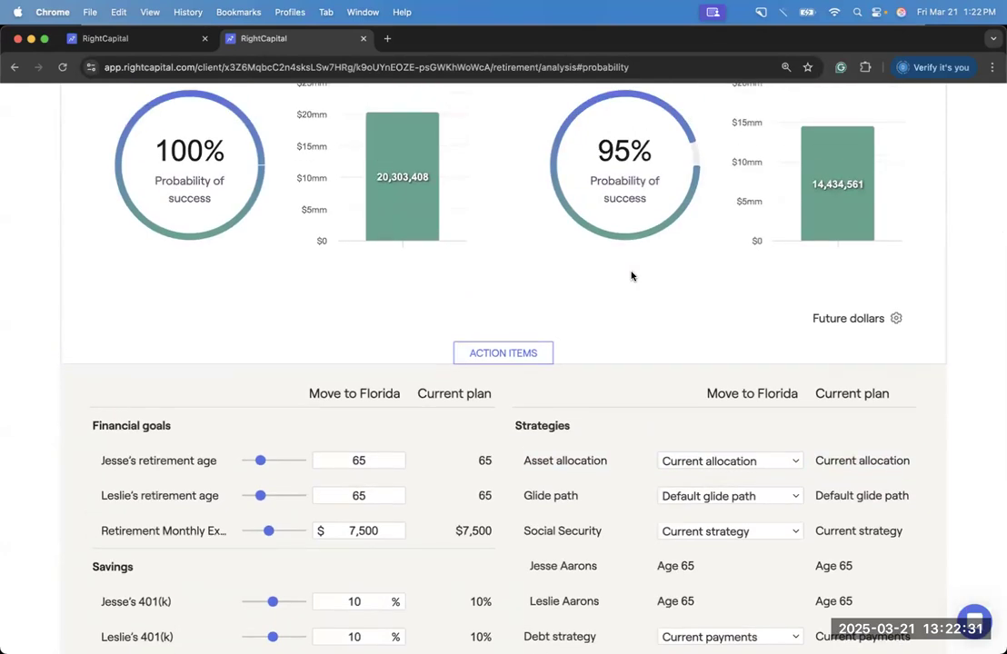
pyautogui.scroll(4, 631, 276)
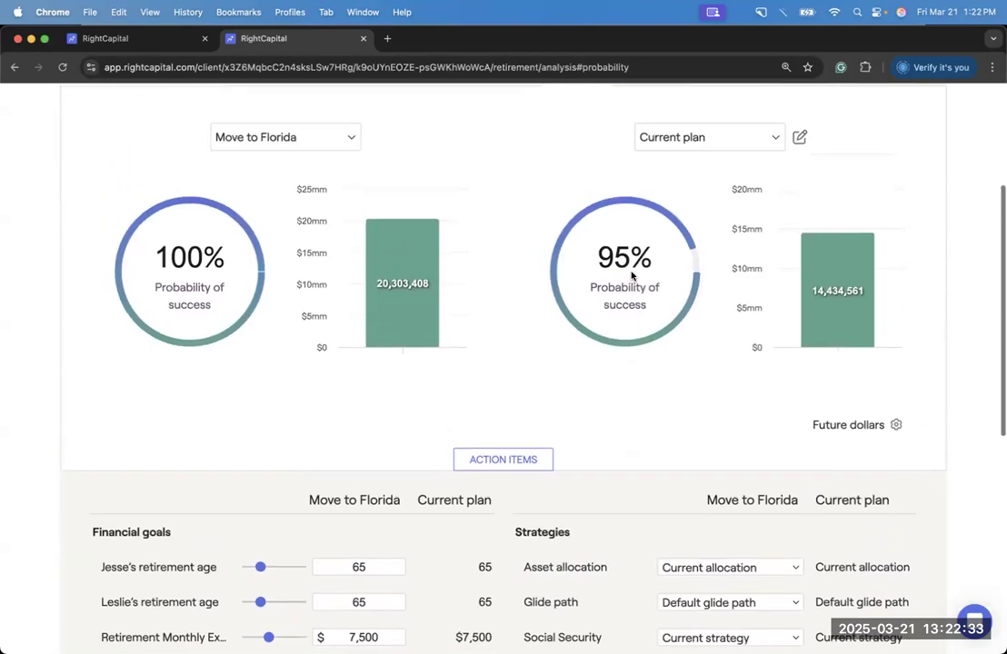
pyautogui.click(320, 193)
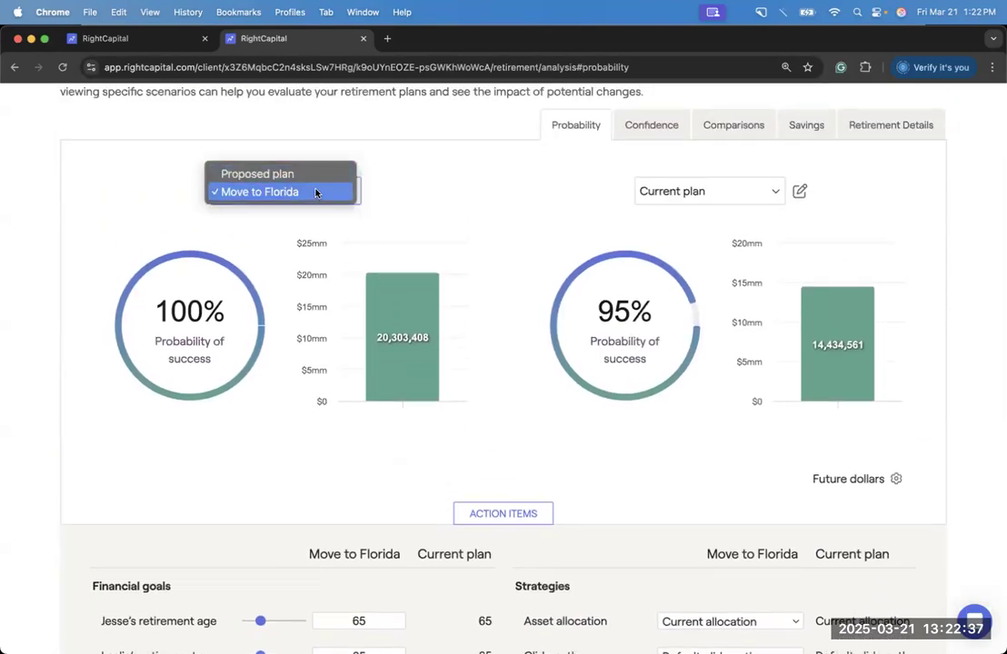
pyautogui.click(468, 251)
# Step: Apply the Proposed strategy as the Move to Florida plan's tax strategy and recalculate the retirement analysis results
pyautogui.scroll(-2, 472, 255)
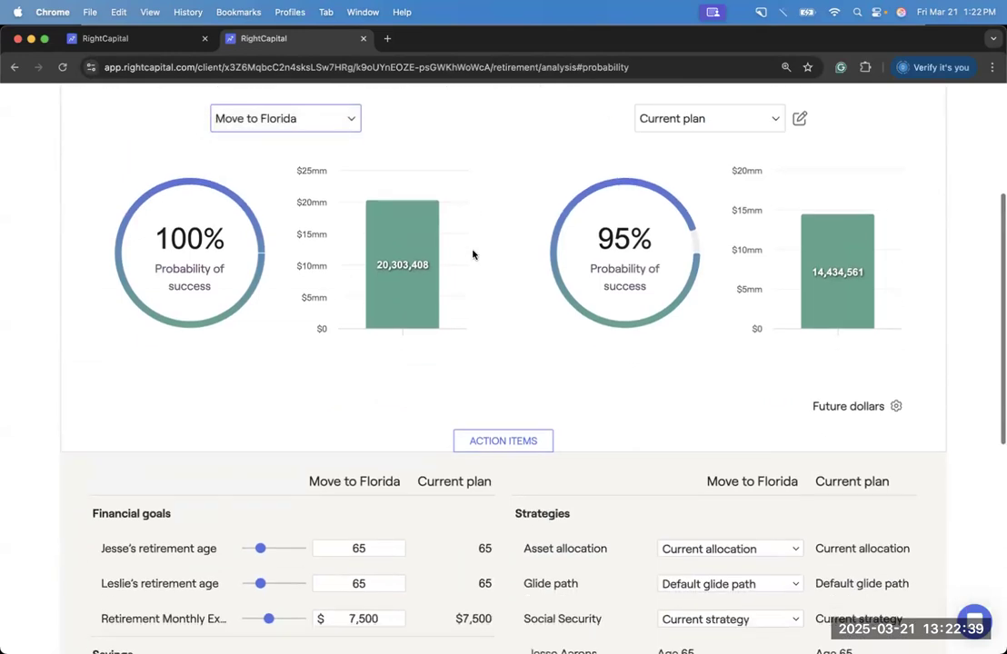
pyautogui.scroll(-8, 472, 255)
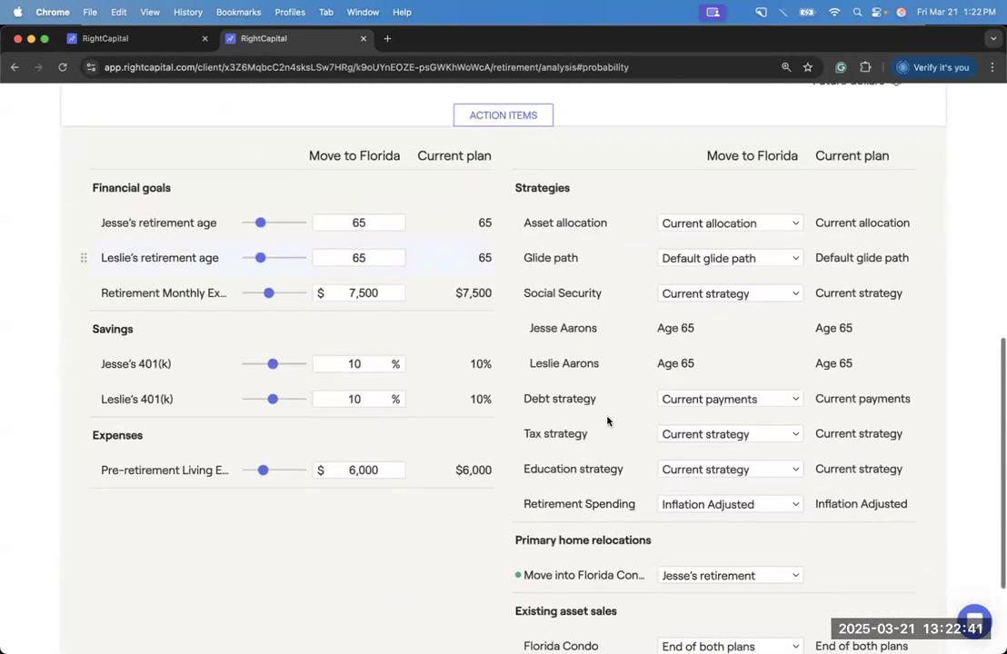
pyautogui.click(674, 434)
pyautogui.click(671, 452)
pyautogui.scroll(-1, 673, 453)
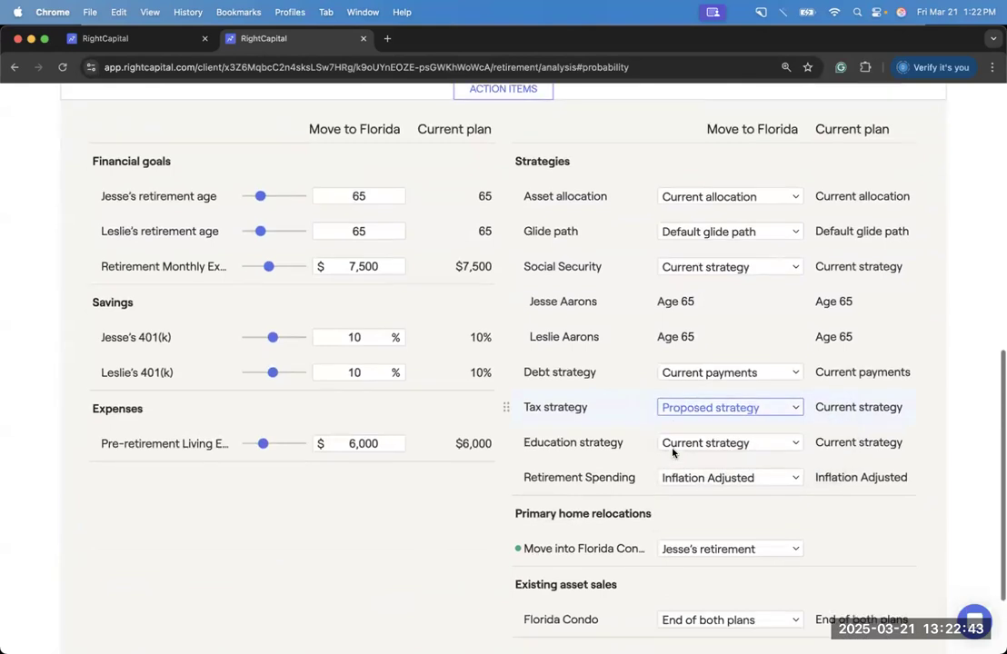
pyautogui.scroll(-3, 727, 491)
pyautogui.click(863, 558)
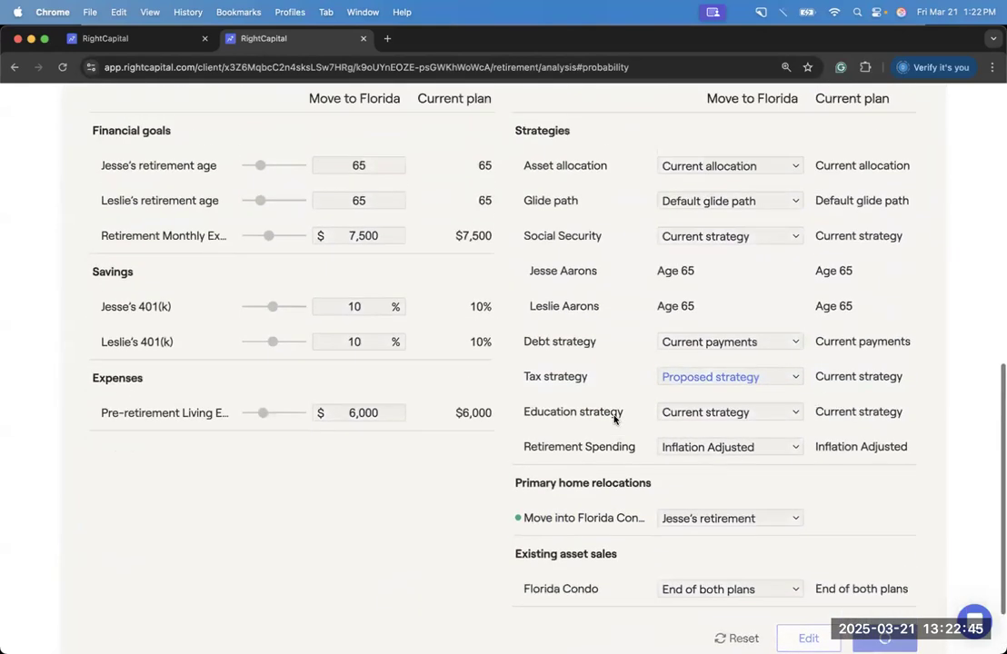
pyautogui.scroll(10, 614, 418)
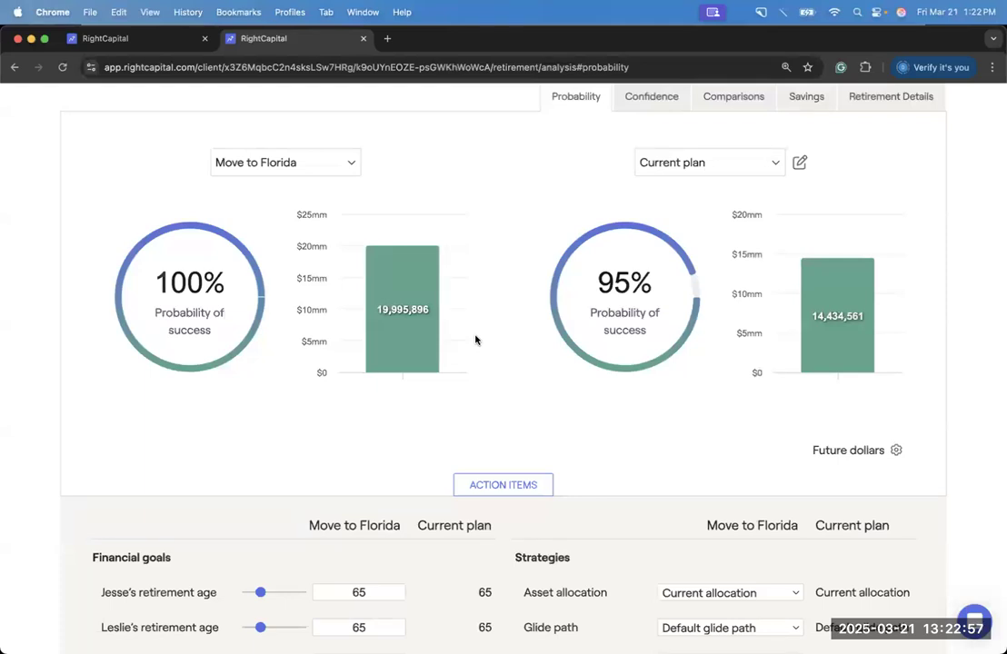
pyautogui.scroll(5, 475, 339)
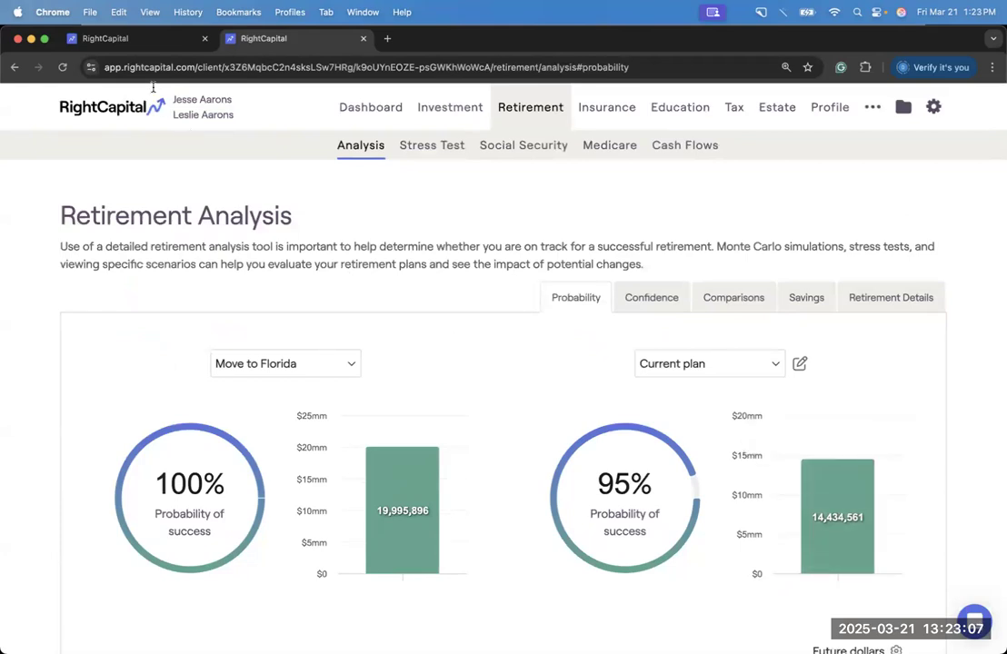
# Step: Reload the Tax Strategies page in the other browser tab and delete New Strategy from the list of strategies
pyautogui.click(142, 40)
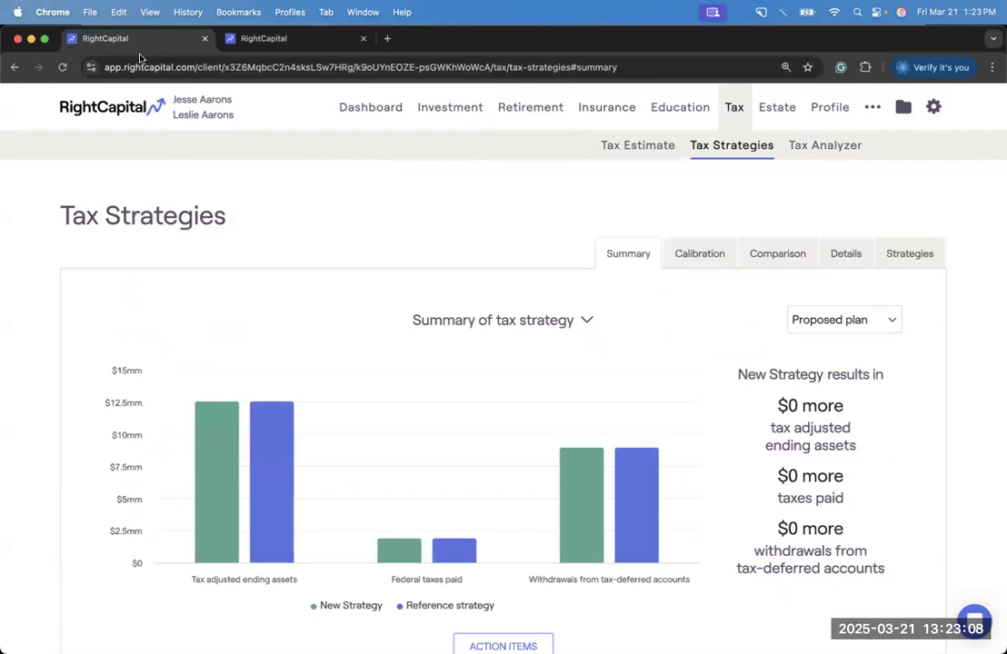
pyautogui.click(61, 67)
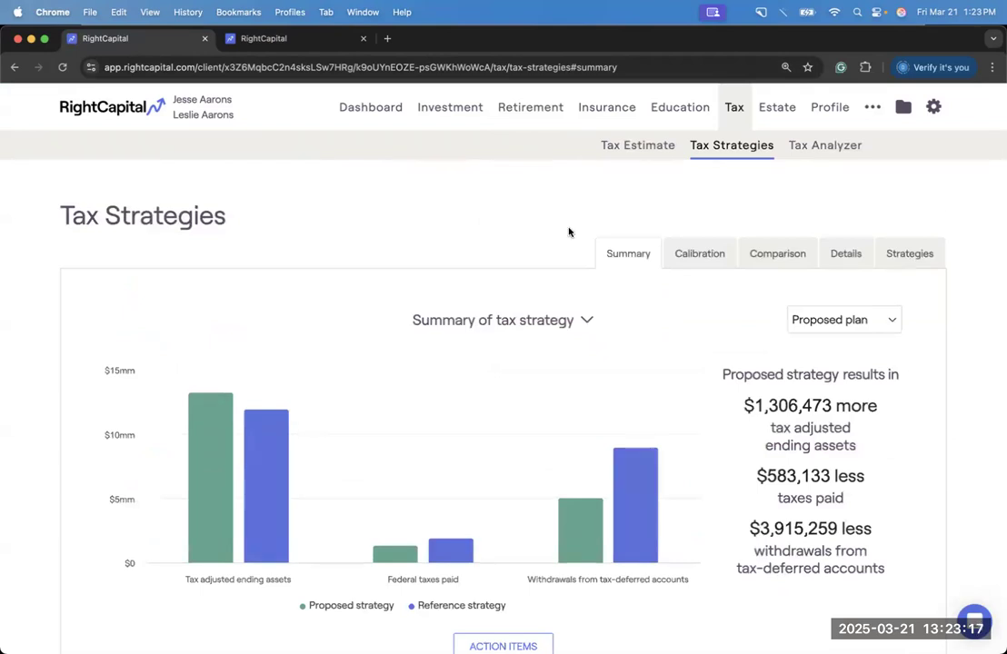
pyautogui.scroll(-1, 547, 263)
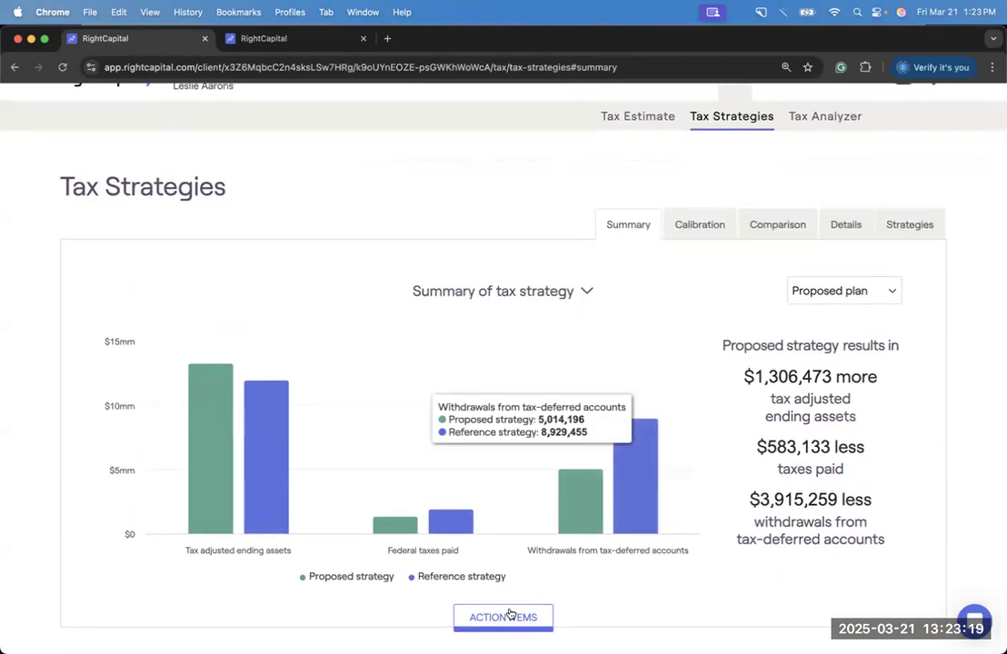
pyautogui.scroll(-2, 549, 579)
pyautogui.scroll(-10, 550, 579)
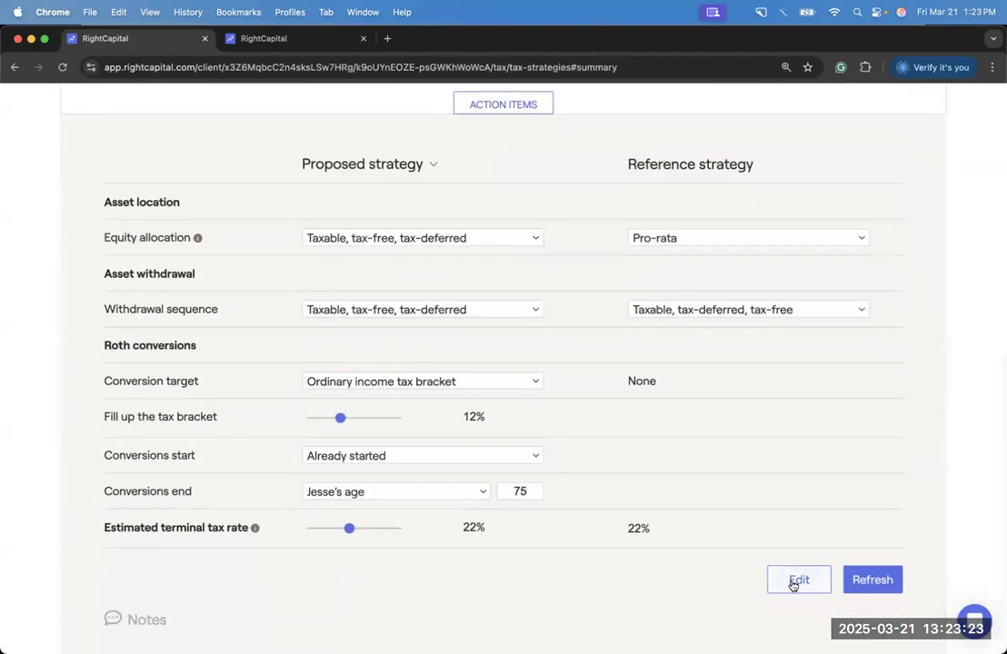
pyautogui.click(793, 585)
pyautogui.scroll(-1, 770, 507)
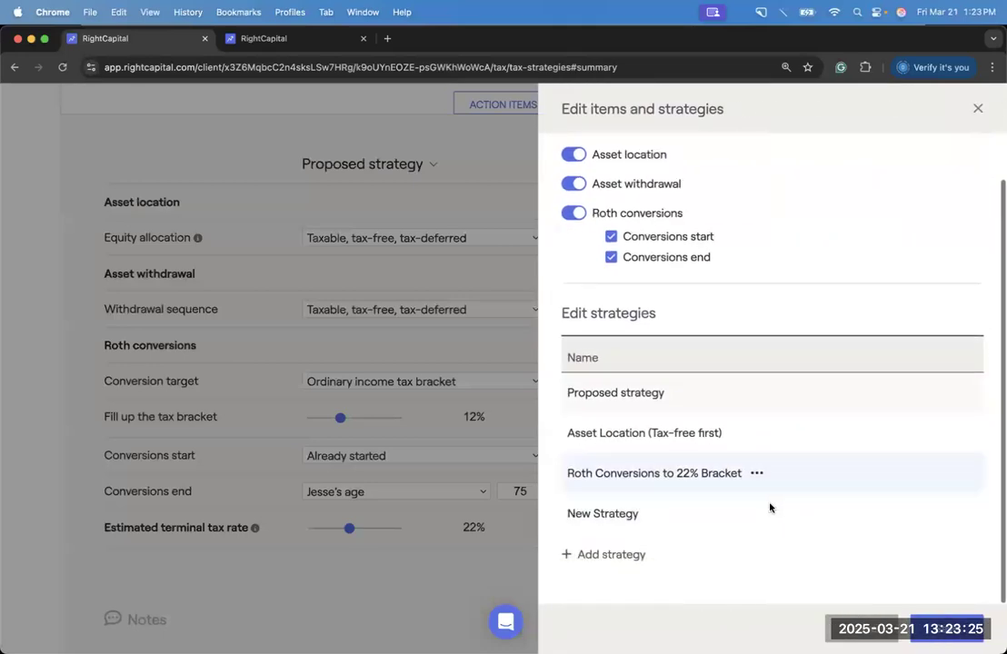
pyautogui.click(653, 513)
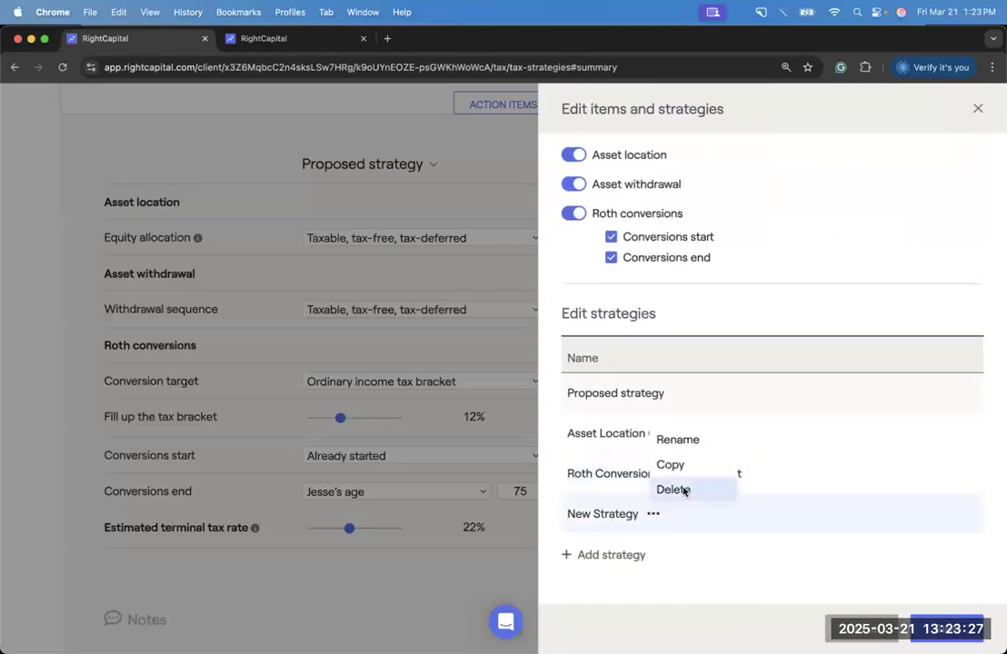
pyautogui.click(682, 490)
pyautogui.click(682, 429)
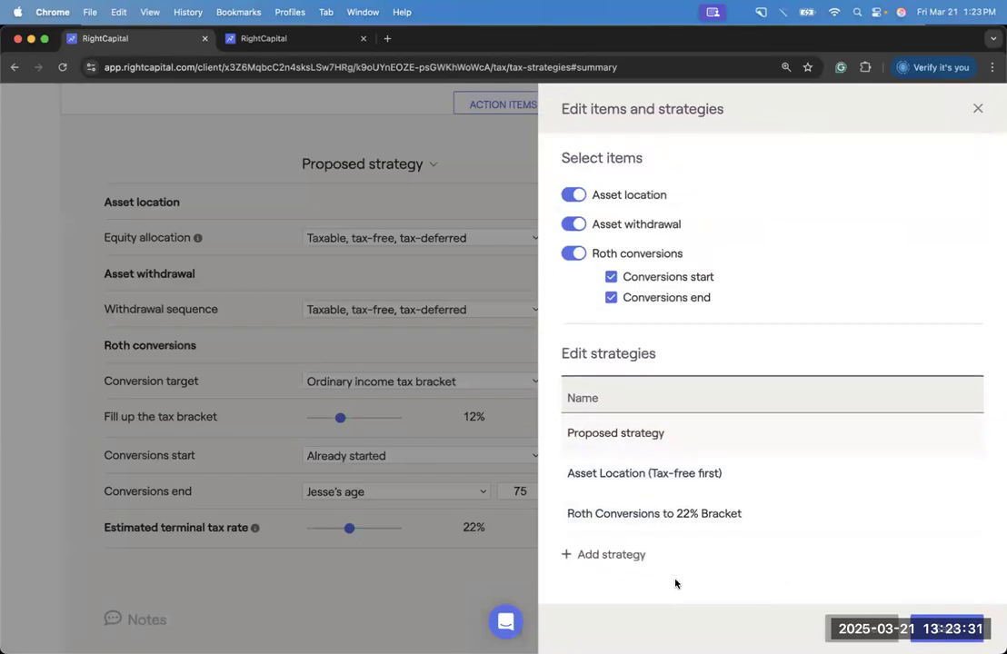
# Step: Add a tax strategy named "Move to Florida" and save the strategy list
pyautogui.click(629, 556)
pyautogui.scroll(-1, 633, 552)
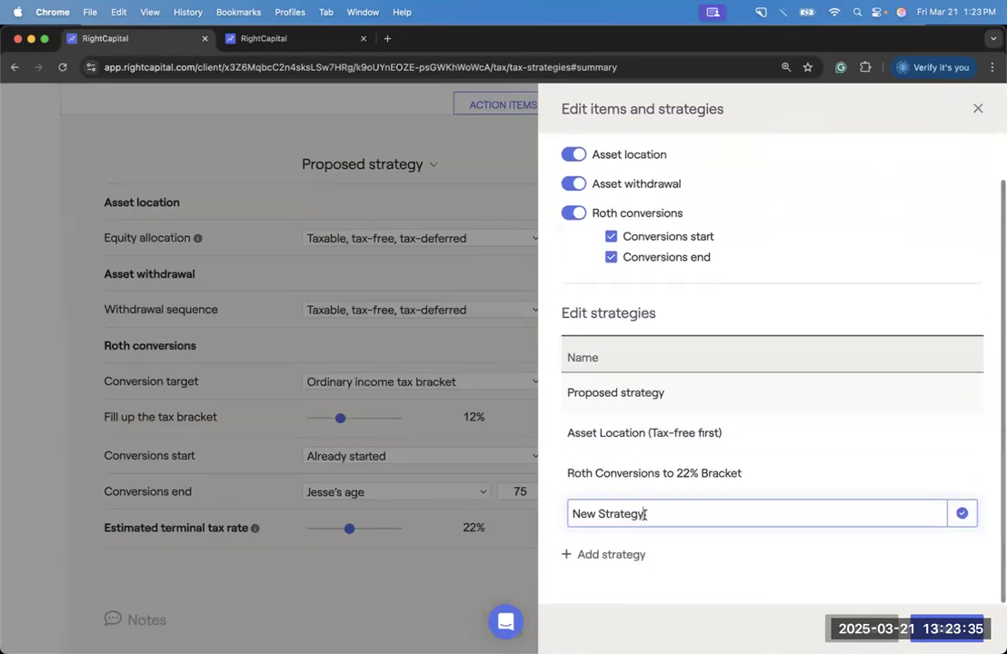
pyautogui.moveTo(644, 514); pyautogui.dragTo(557, 515)
pyautogui.write('Move to FLorida')
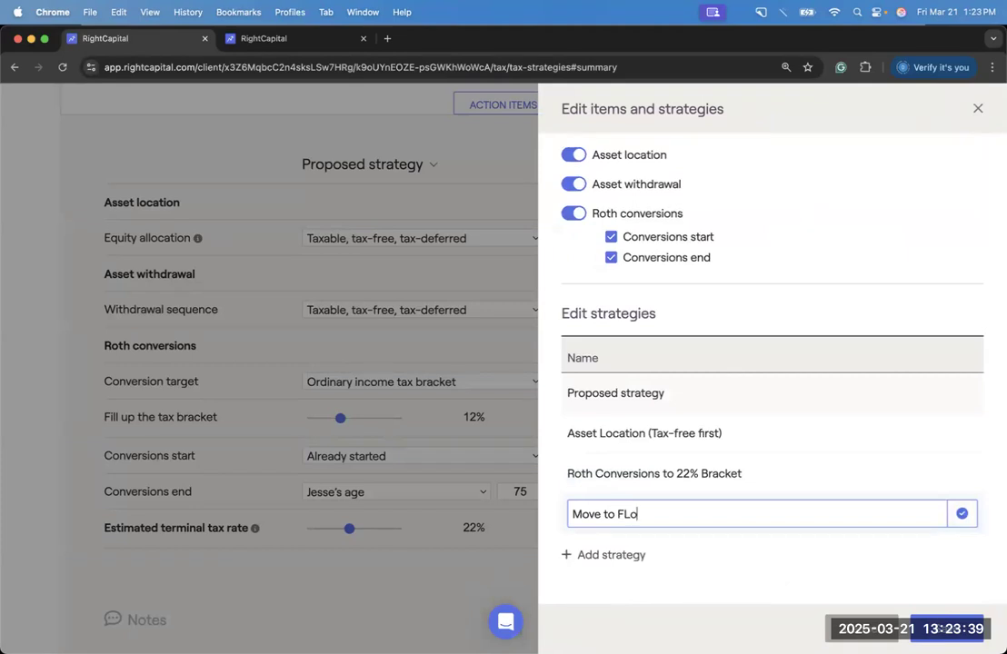
pyautogui.press('BackSpace')
pyautogui.press('BackSpace')
pyautogui.press('BackSpace')
pyautogui.press('BackSpace')
pyautogui.press('BackSpace')
pyautogui.press('BackSpace')
pyautogui.write('lorida')
pyautogui.click(959, 514)
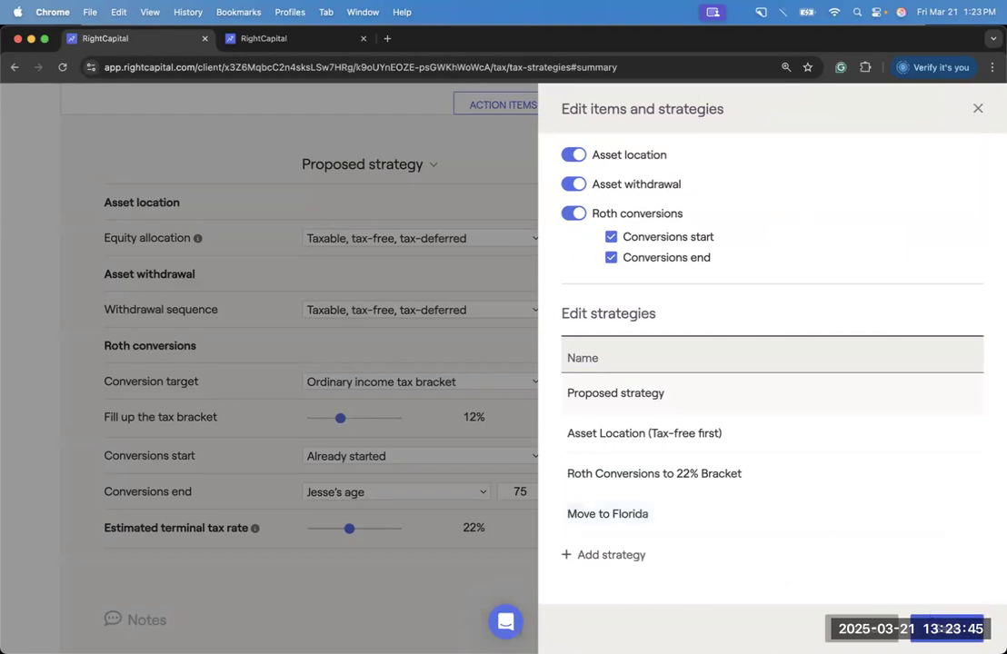
pyautogui.click(932, 628)
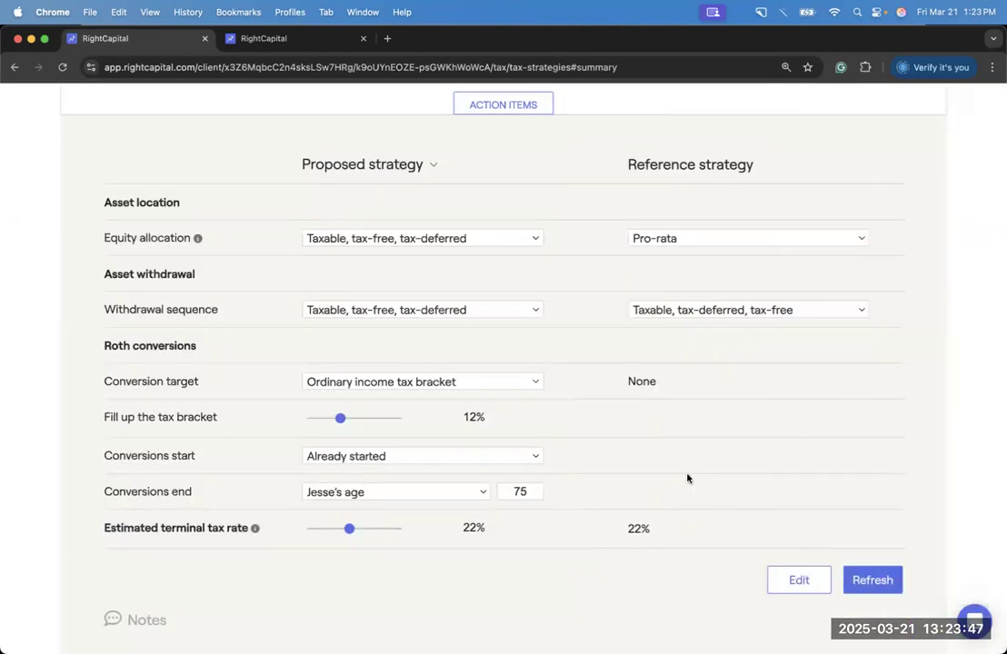
# Step: Compare the Move to Florida strategy with the reference strategy in place of Proposed strategy and view its summary chart
pyautogui.scroll(1, 616, 409)
pyautogui.click(406, 213)
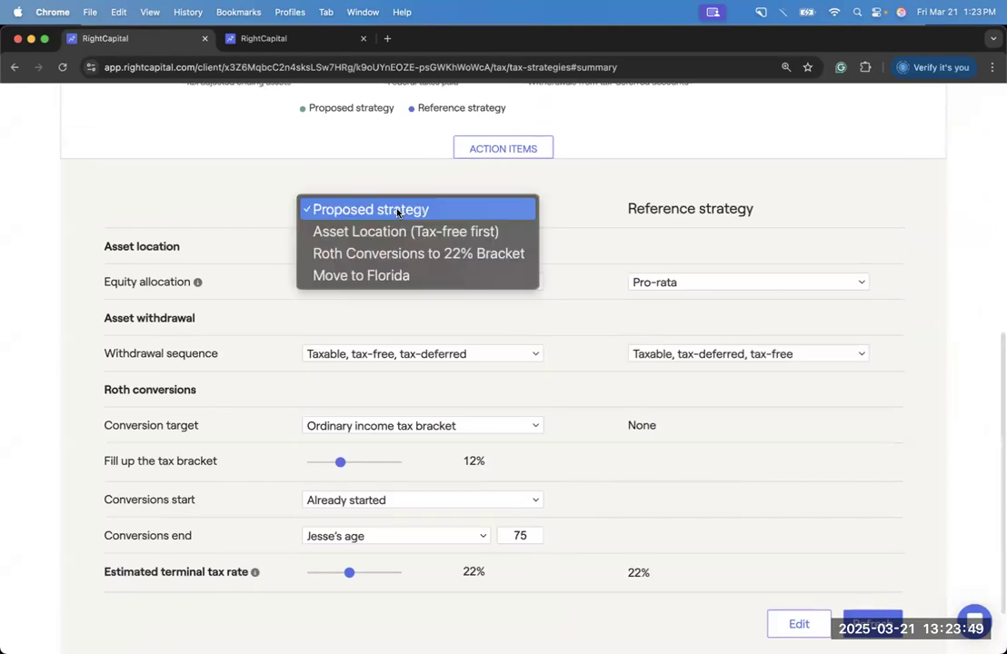
pyautogui.click(409, 277)
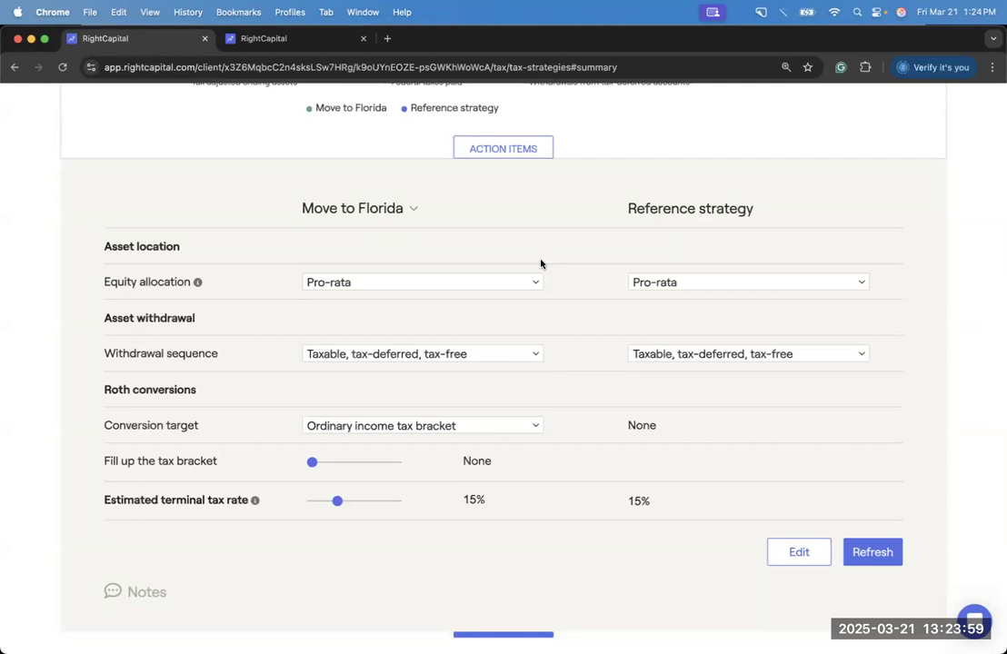
pyautogui.scroll(2, 593, 289)
pyautogui.scroll(6, 593, 288)
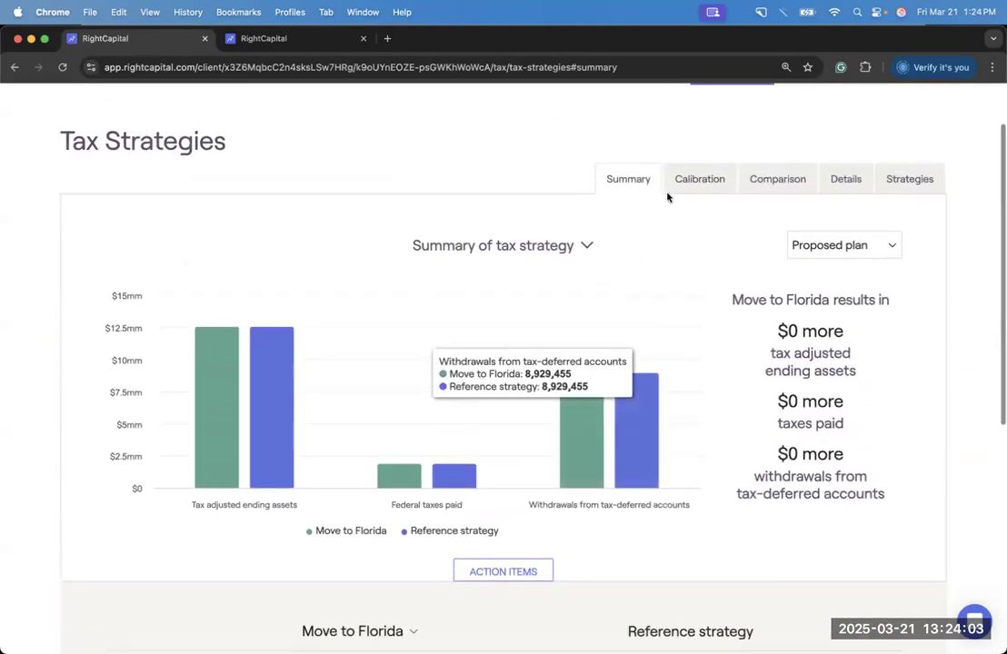
# Step: Show the Calibration chart of ordinary income tax brackets based on the Move to Florida plan
pyautogui.click(671, 192)
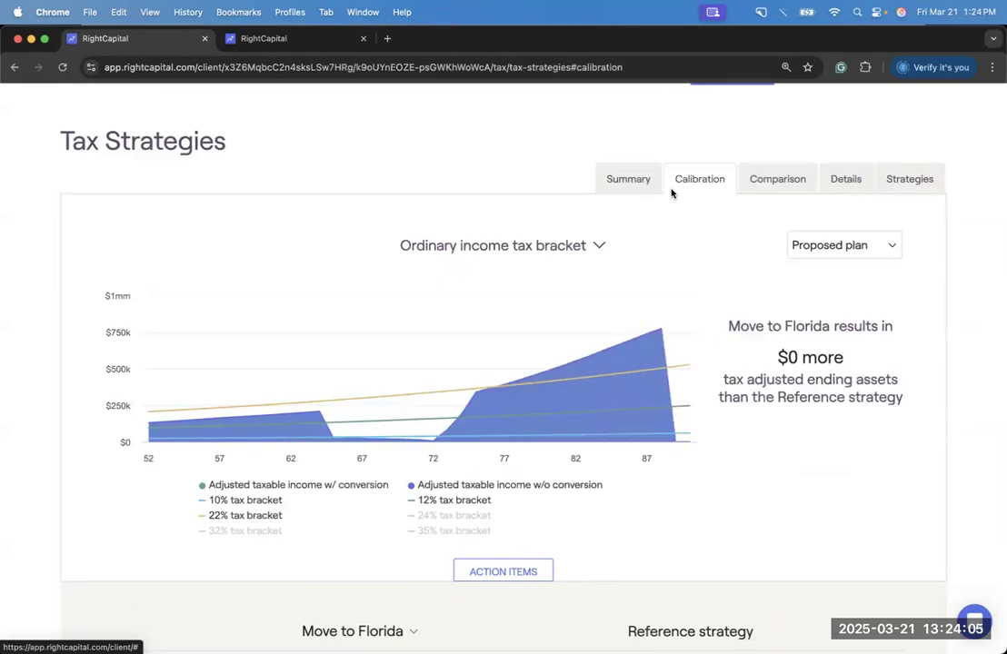
pyautogui.click(800, 250)
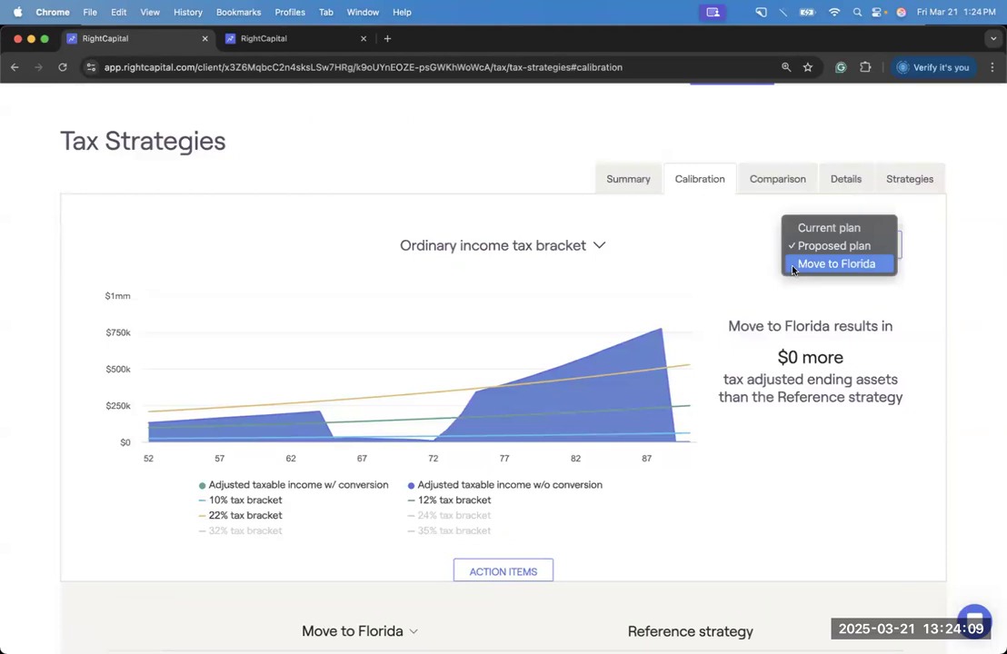
pyautogui.click(816, 265)
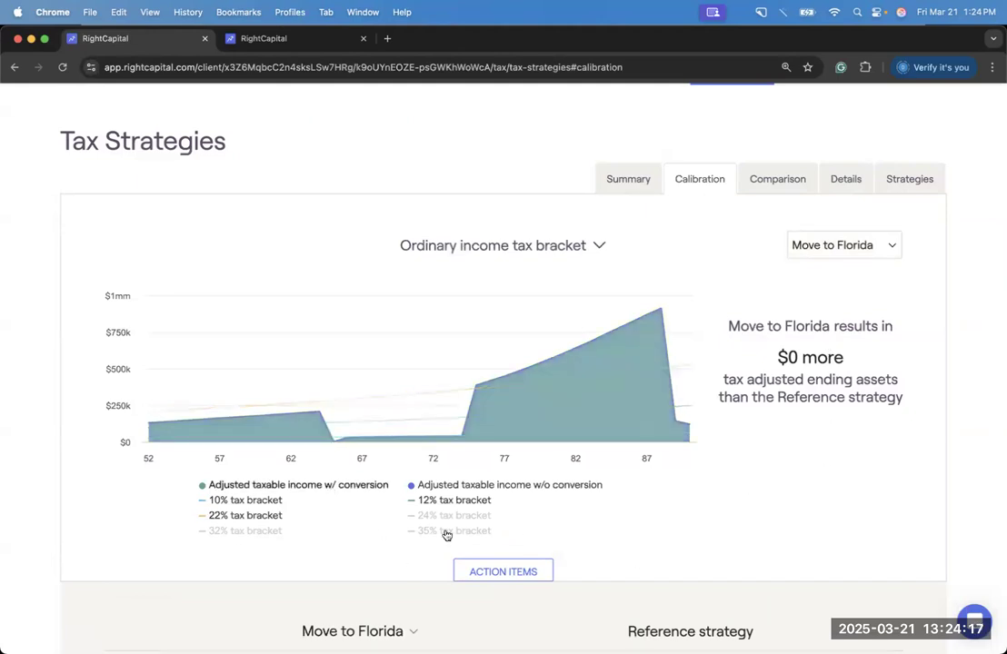
pyautogui.scroll(-5, 719, 508)
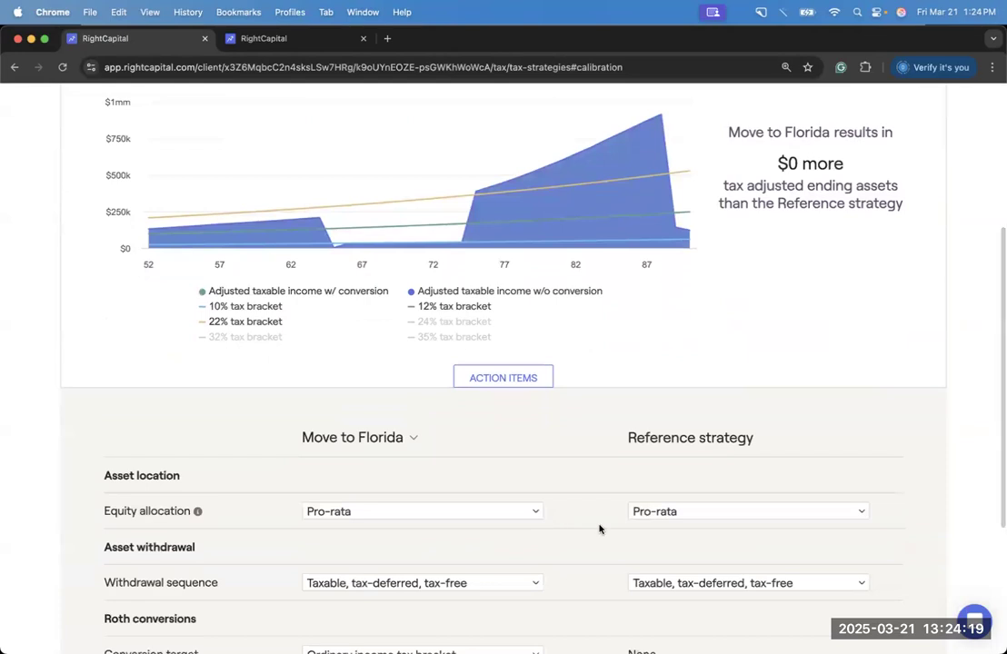
pyautogui.scroll(4, 561, 522)
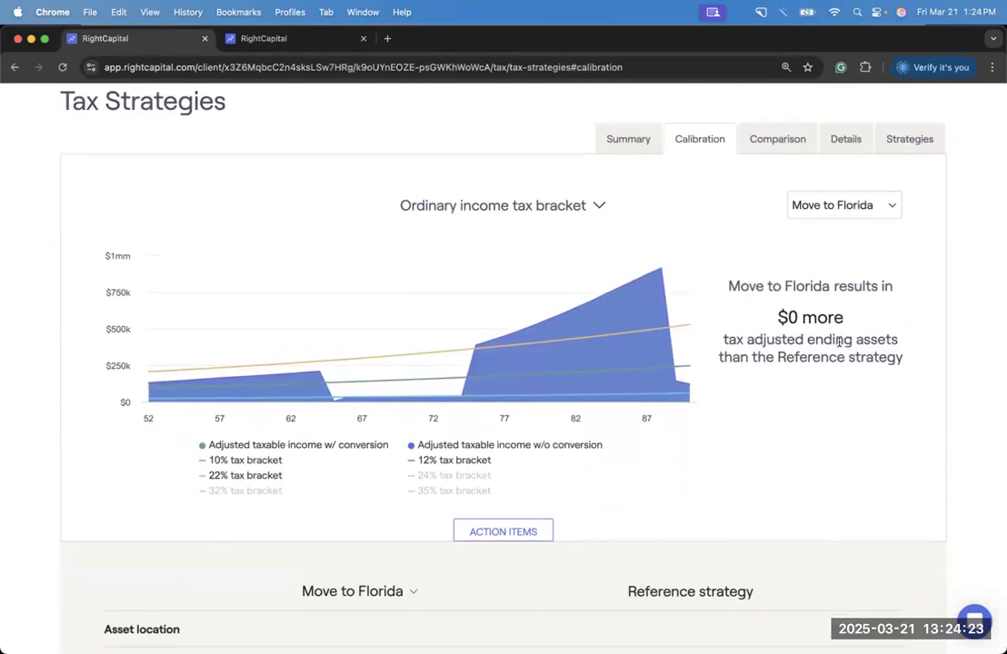
# Step: Check the calibration's plan choices, keeping Move to Florida, and review the strategy's settings against the reference strategy
pyautogui.click(830, 206)
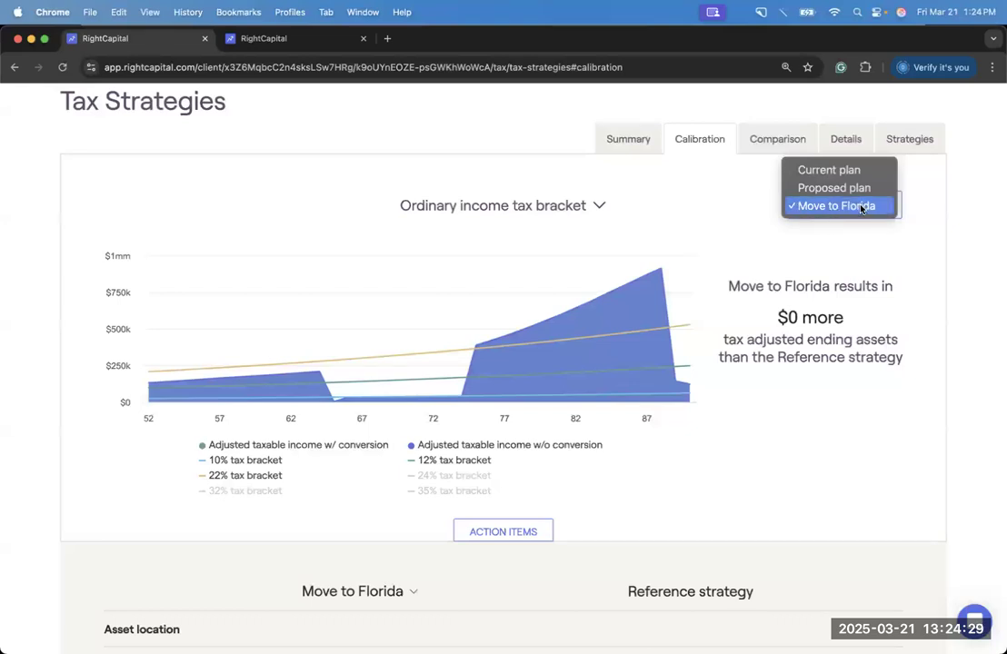
pyautogui.click(860, 262)
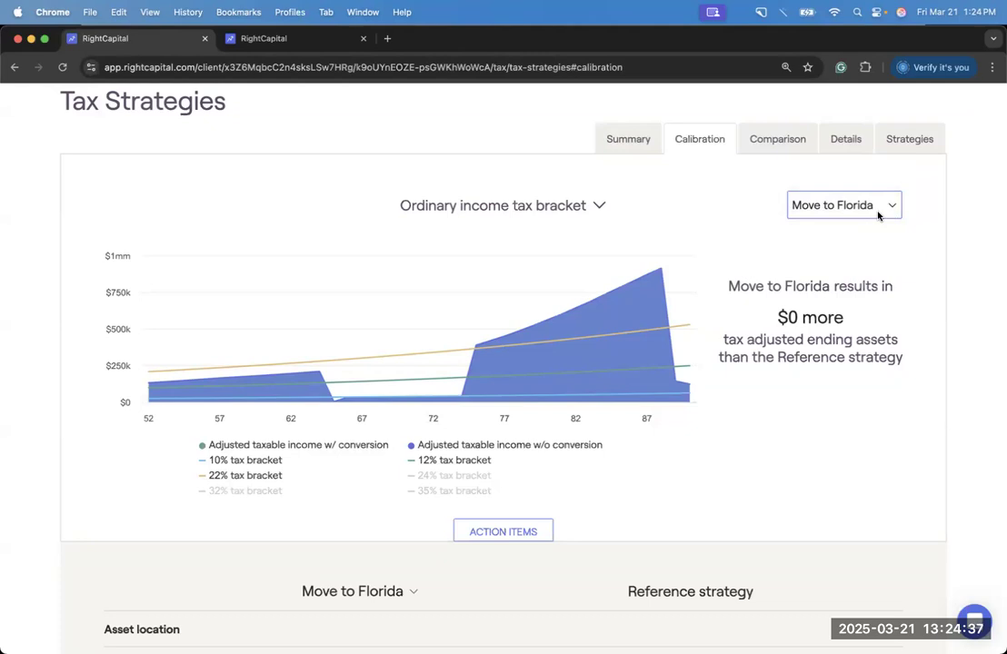
pyautogui.scroll(-8, 841, 270)
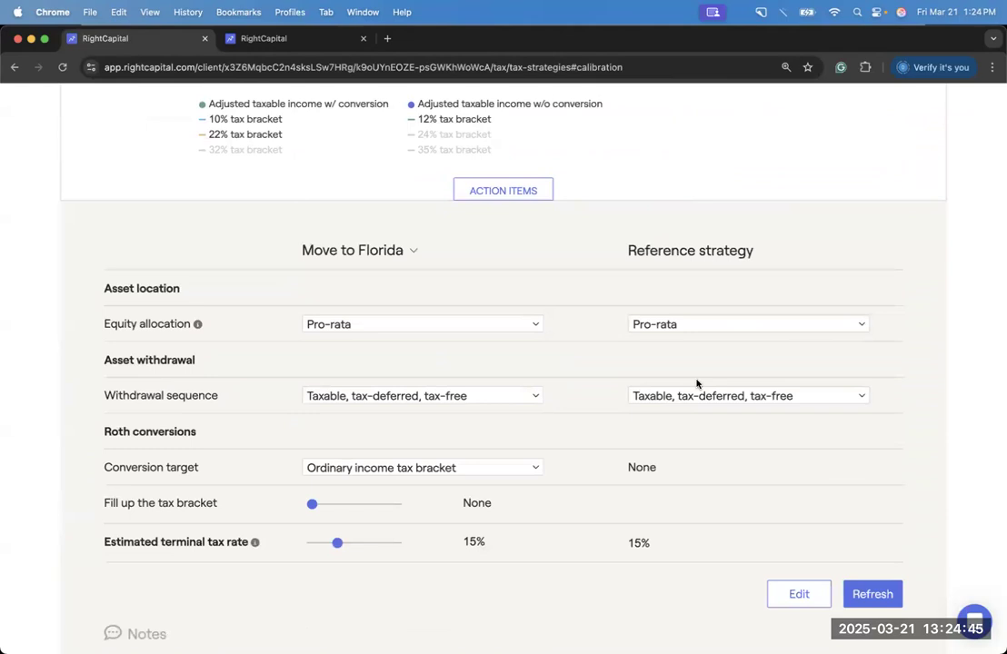
pyautogui.scroll(10, 697, 383)
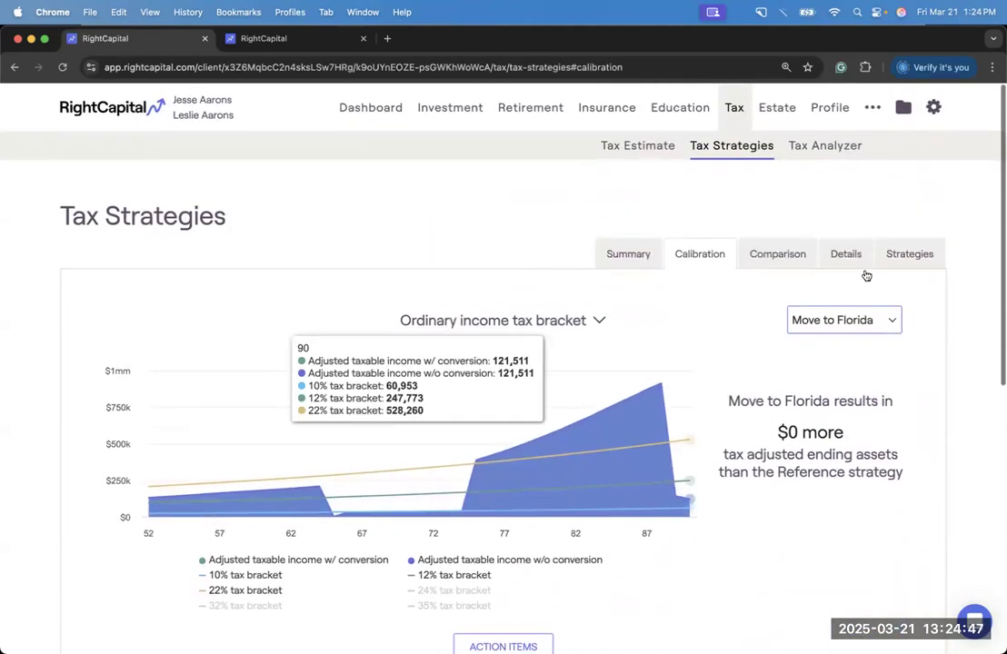
# Step: View the Top strategies page with Move to Florida kept as the underlying plan
pyautogui.click(891, 259)
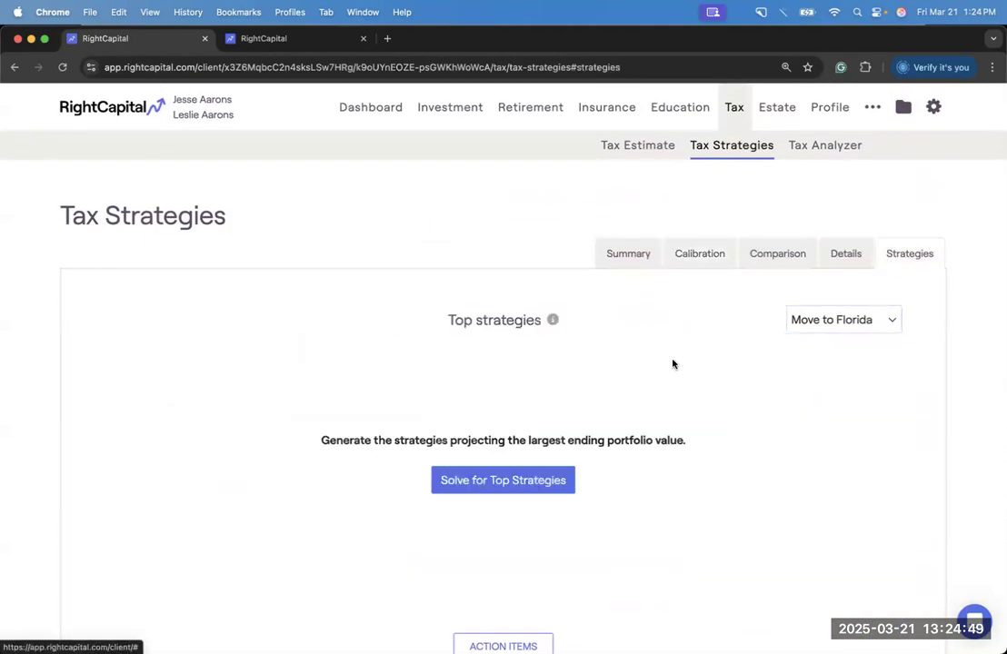
pyautogui.scroll(-2, 674, 362)
pyautogui.click(793, 255)
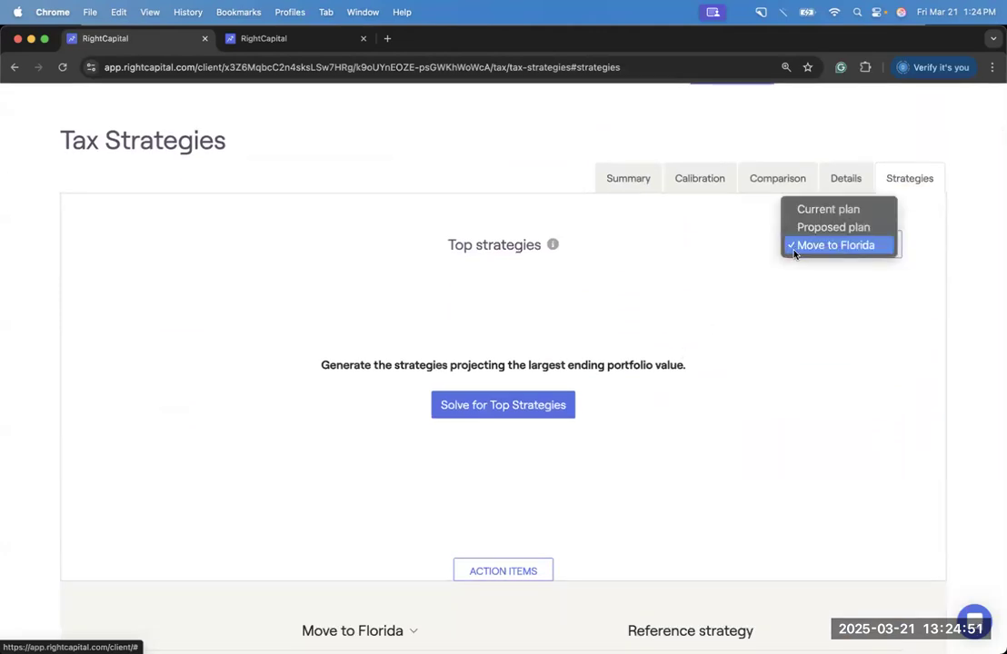
pyautogui.click(816, 249)
pyautogui.scroll(-1, 749, 287)
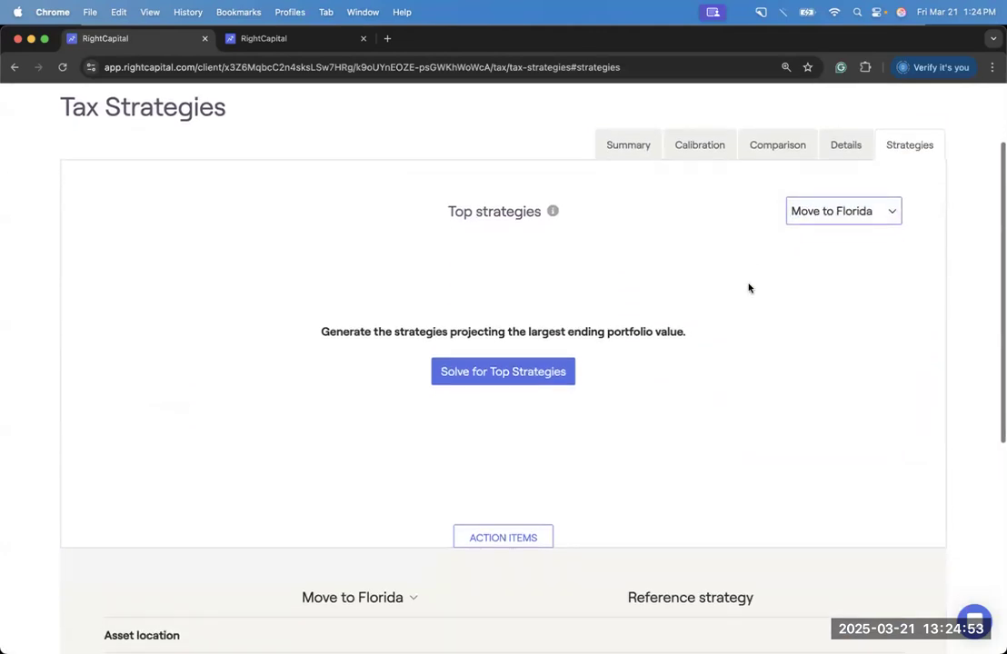
# Step: Solve for the top strategies under Move to Florida and review the recommended asset location, withdrawal and Roth conversion combinations
pyautogui.click(536, 361)
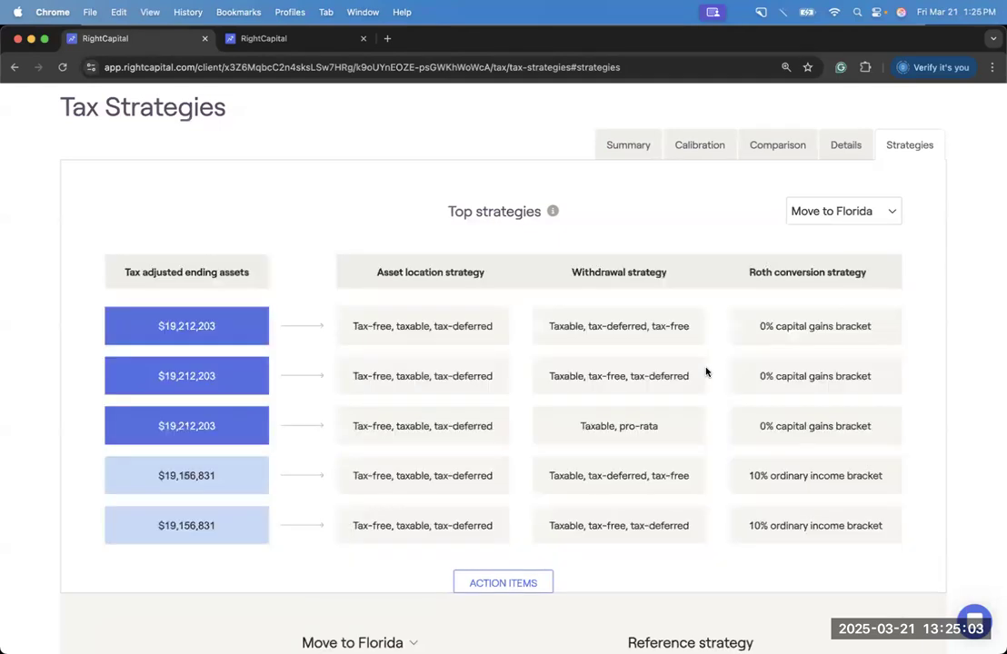
pyautogui.scroll(-2, 695, 364)
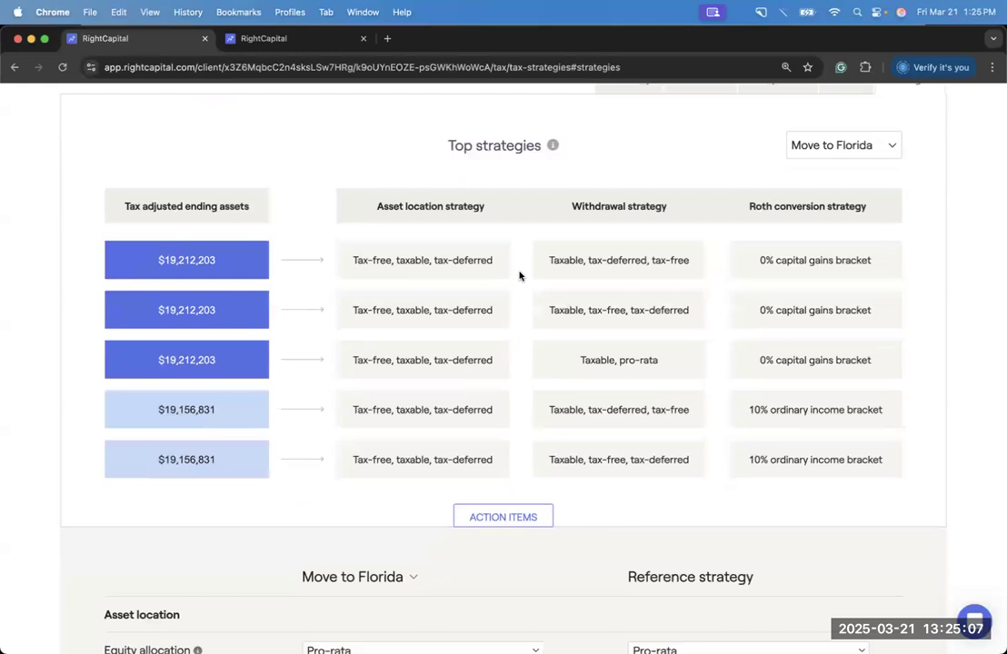
pyautogui.scroll(-1, 520, 276)
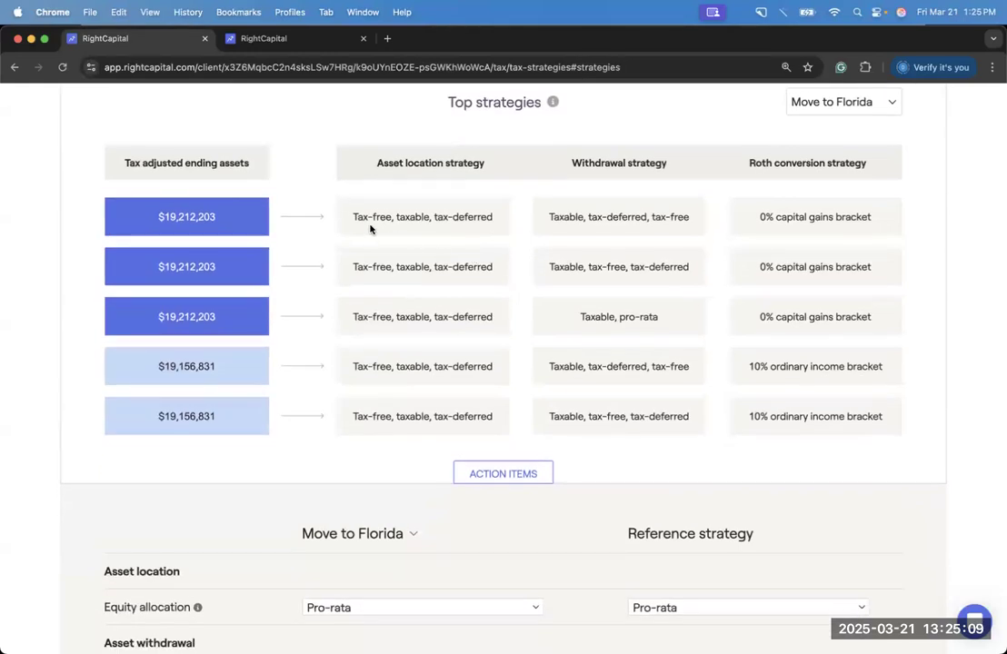
# Step: Set the Move to Florida strategy's equity allocation to Tax-free, taxable, tax-deferred
pyautogui.scroll(-2, 371, 227)
pyautogui.click(363, 547)
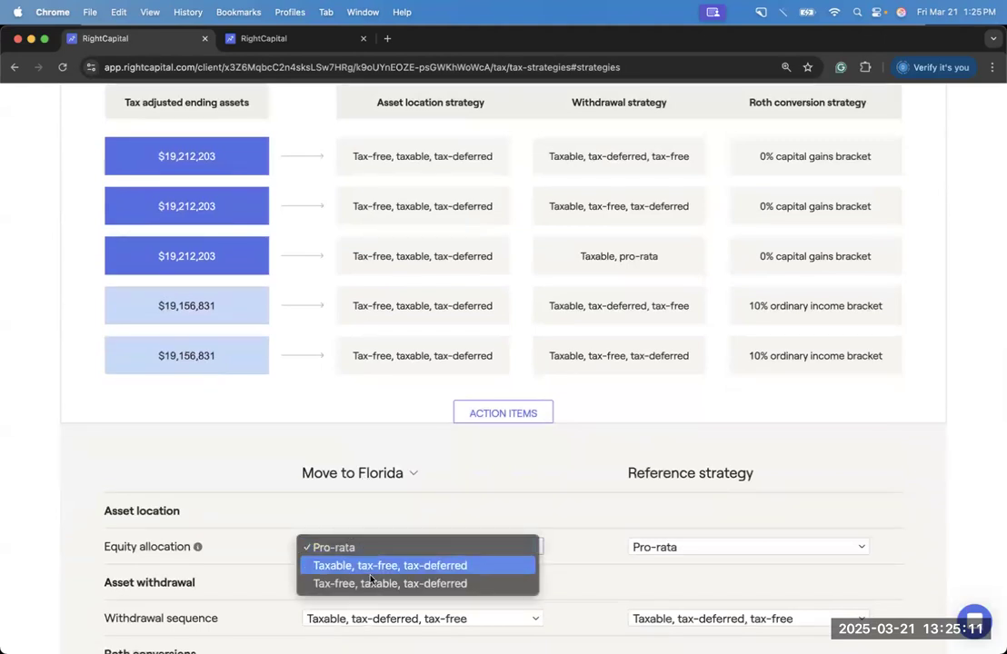
pyautogui.click(382, 582)
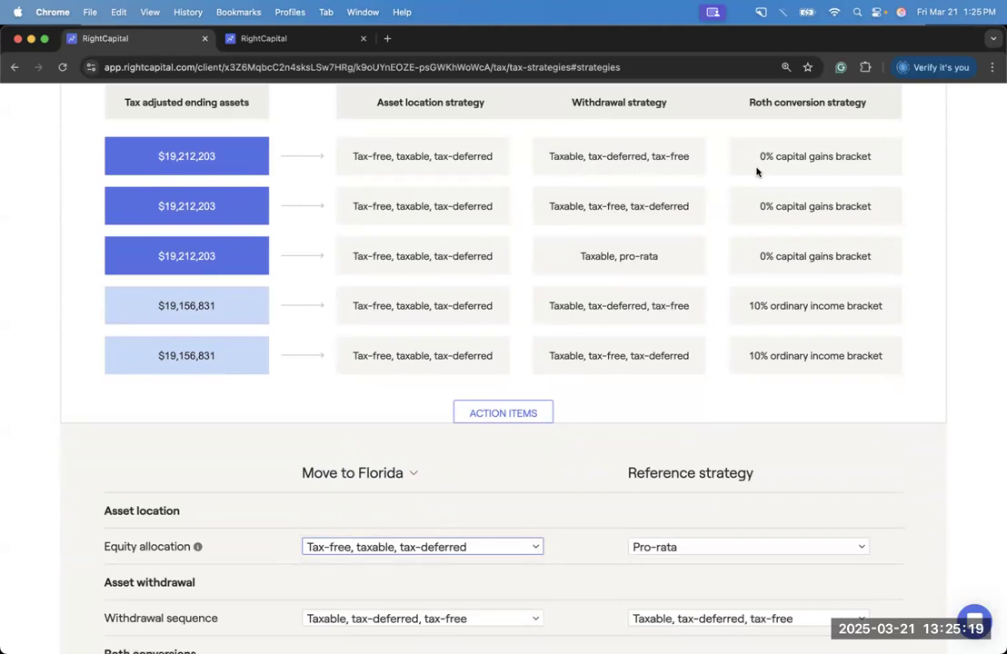
# Step: Set Move to Florida's Roth conversion target to Capital gains tax bracket, filled up to the 0% bracket, and refresh the strategy
pyautogui.scroll(-3, 756, 171)
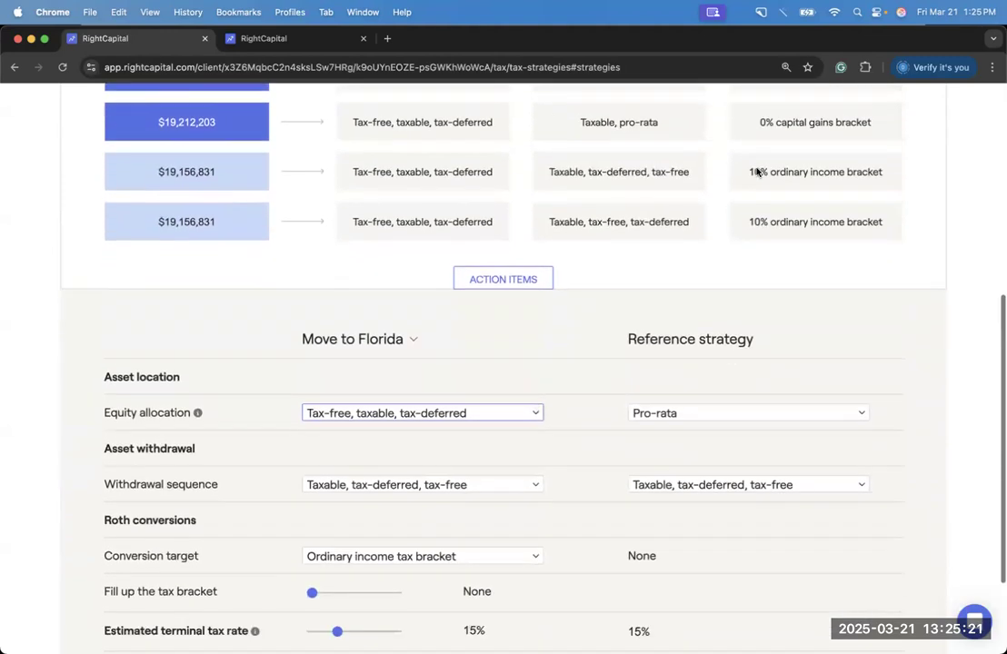
pyautogui.scroll(-2, 756, 170)
pyautogui.click(522, 468)
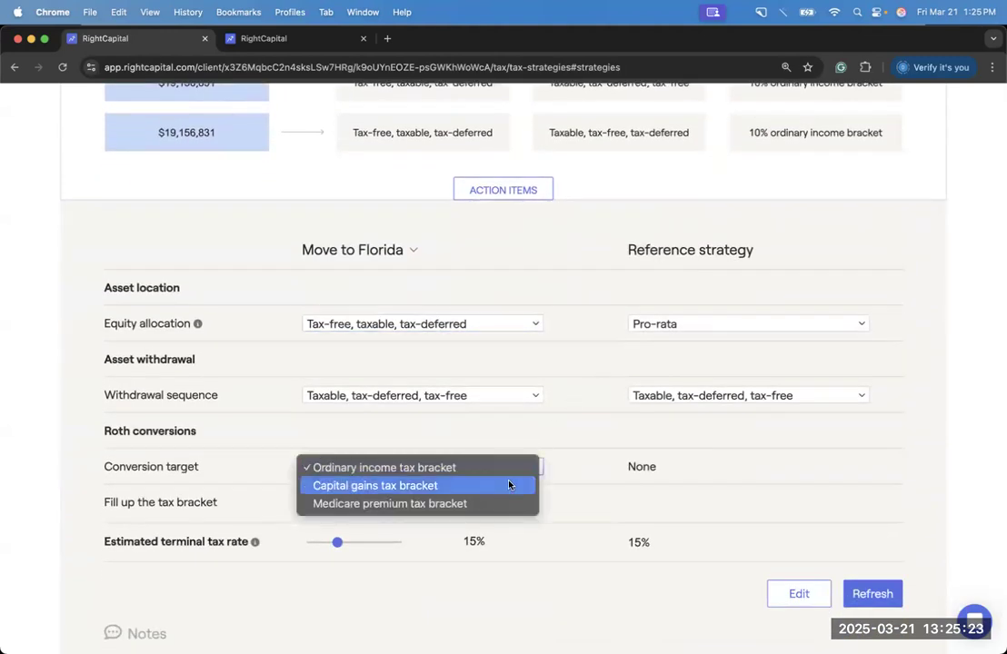
pyautogui.click(508, 485)
pyautogui.moveTo(312, 504); pyautogui.dragTo(350, 506)
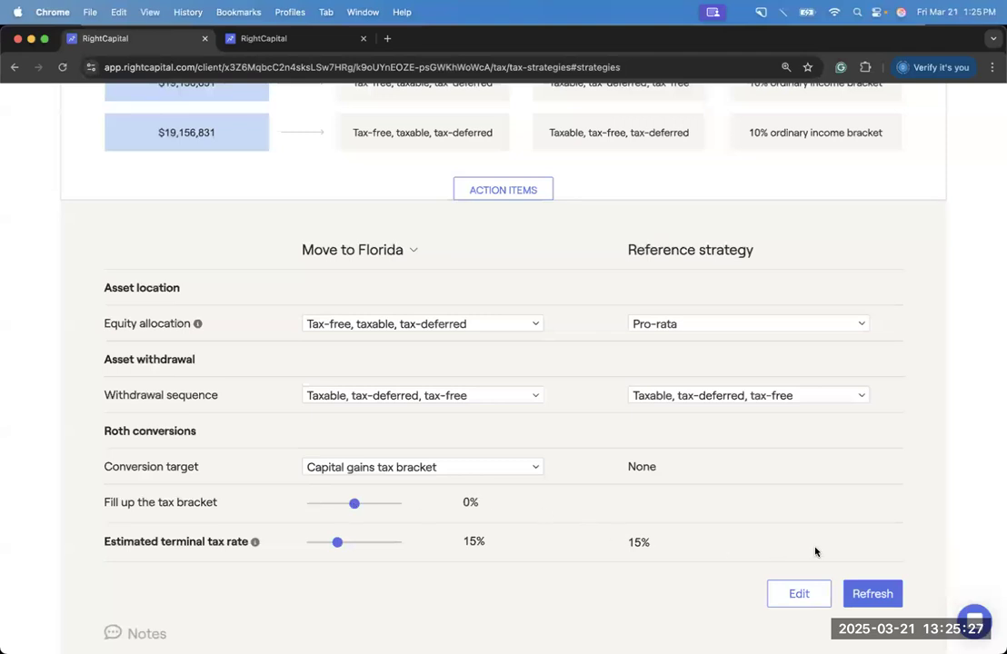
pyautogui.click(858, 594)
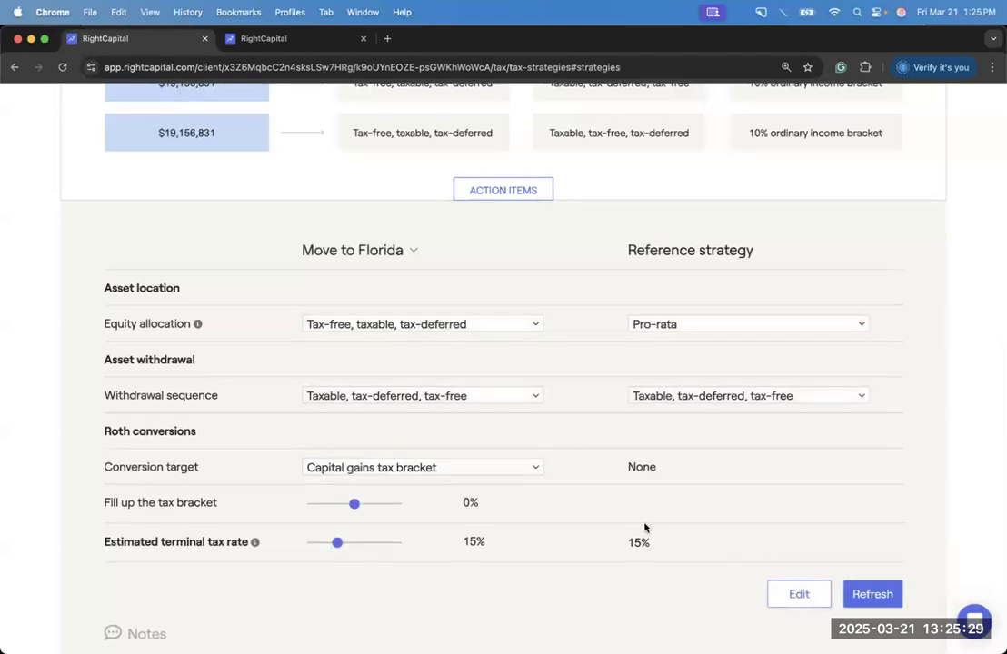
# Step: View the summary chart of the refreshed Move to Florida tax strategy against the reference strategy
pyautogui.scroll(3, 645, 528)
pyautogui.scroll(5, 645, 527)
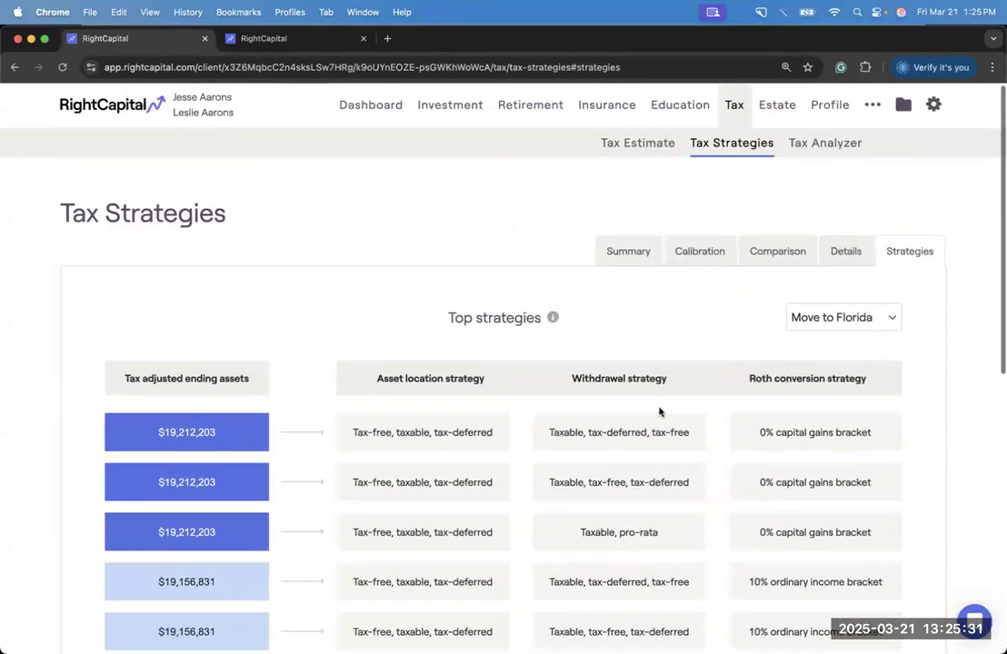
pyautogui.click(622, 263)
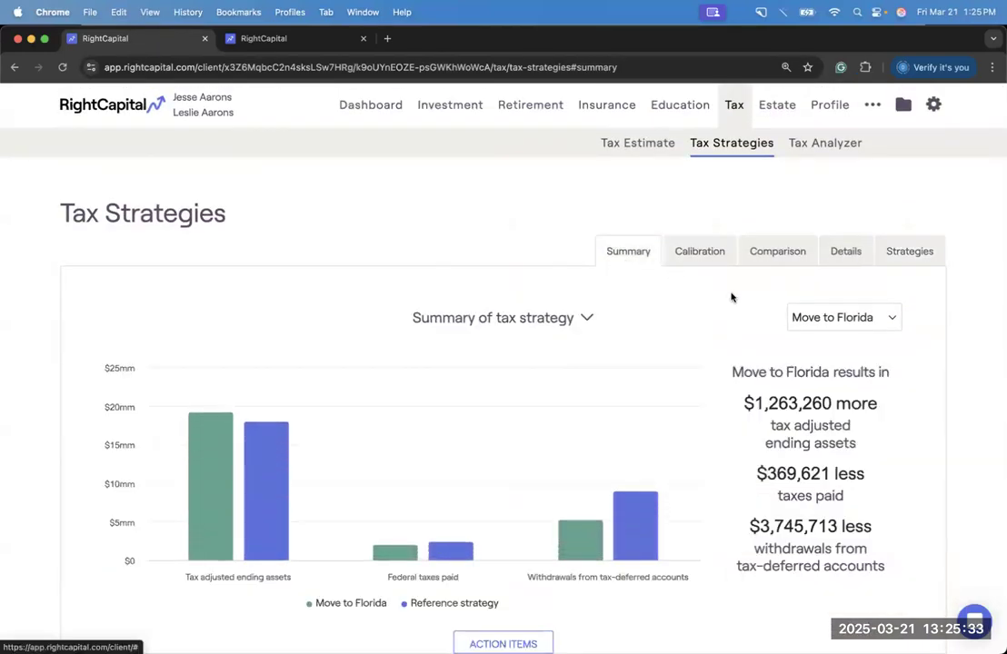
pyautogui.scroll(-1, 804, 300)
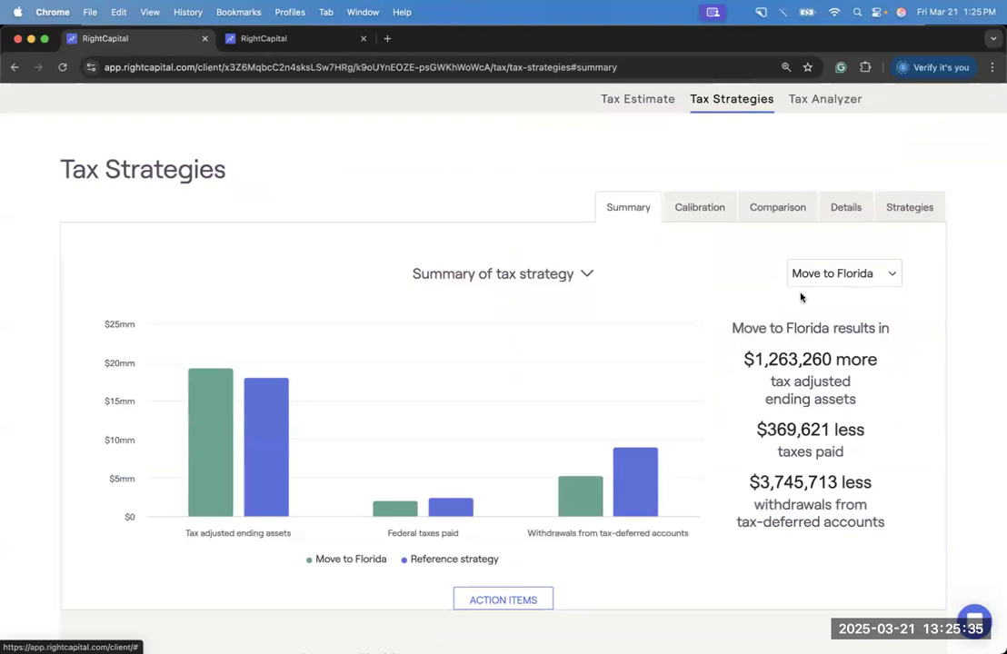
pyautogui.scroll(-3, 801, 297)
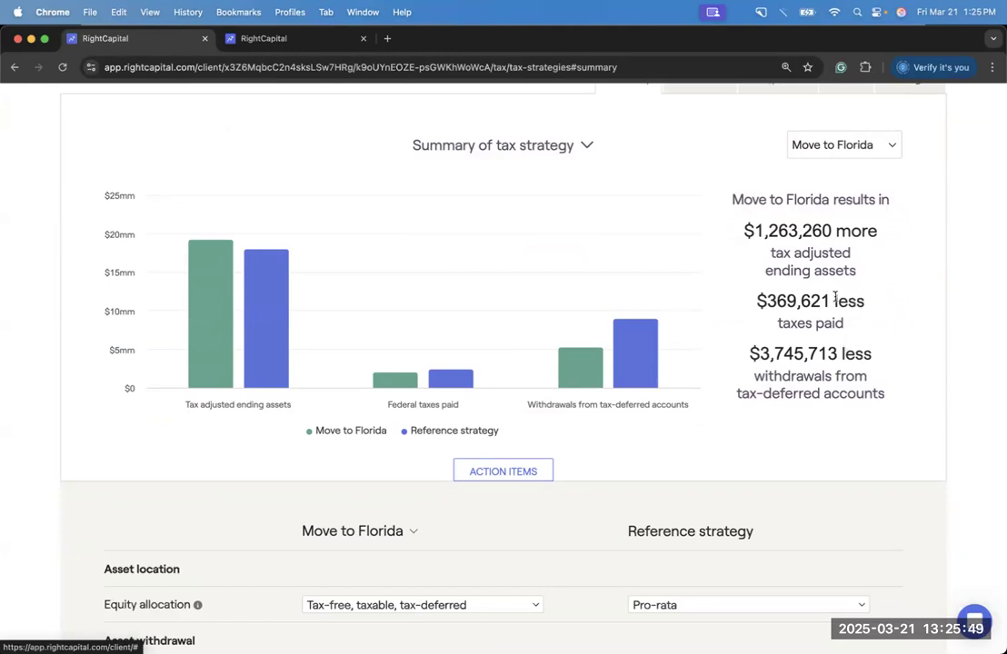
pyautogui.scroll(5, 834, 298)
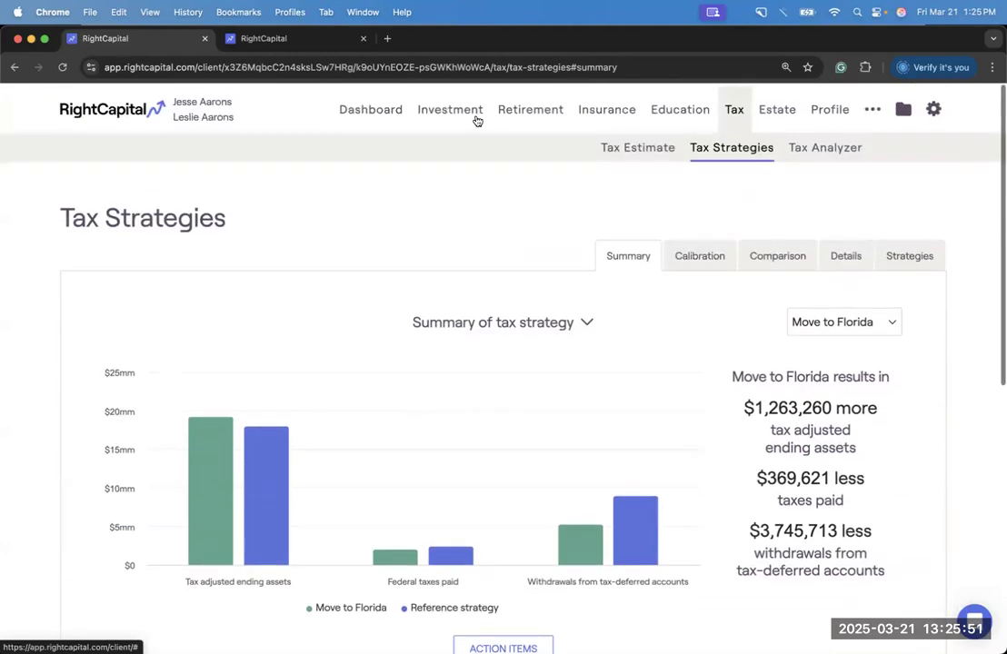
# Step: Switch to the already open Retirement Analysis page and reload it to bring in the latest tax strategies
pyautogui.click(286, 38)
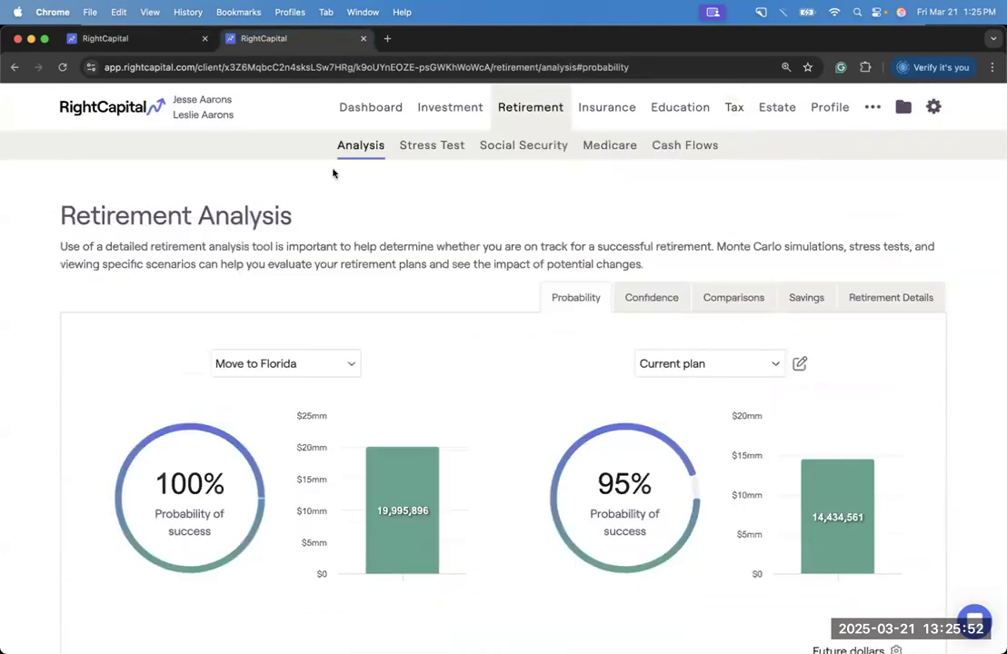
pyautogui.click(62, 68)
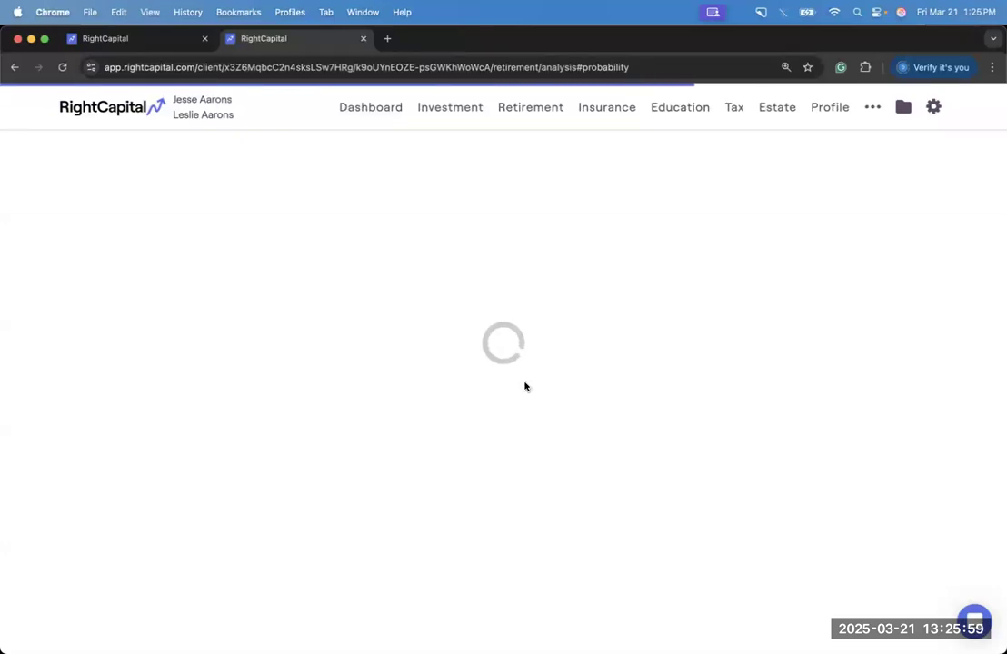
pyautogui.scroll(-2, 521, 485)
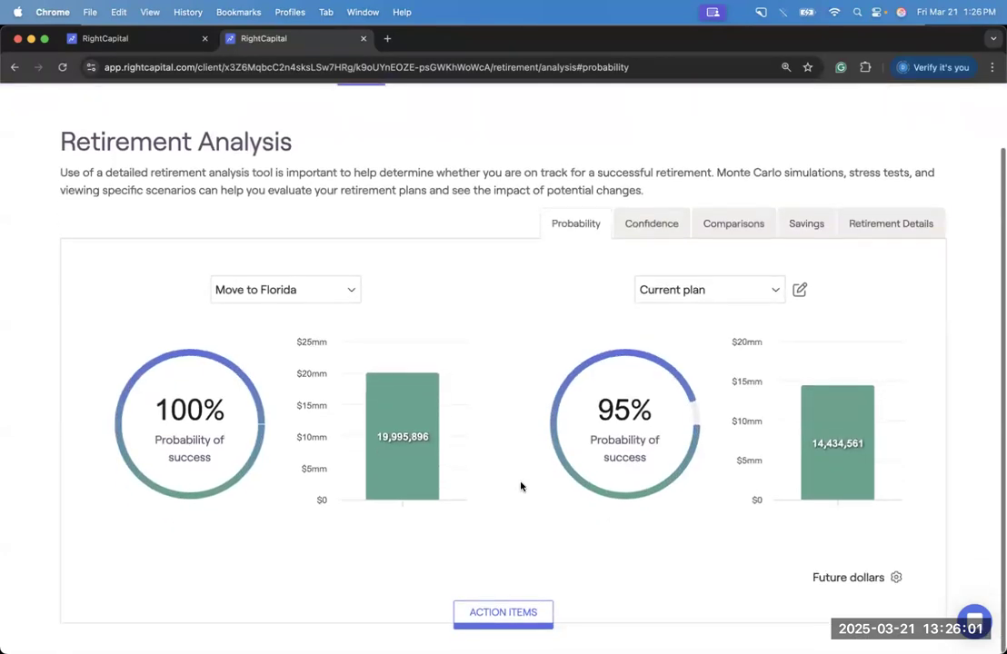
# Step: Set the Move to Florida plan's tax strategy to Move to Florida and refresh the probability of success results
pyautogui.scroll(-10, 531, 614)
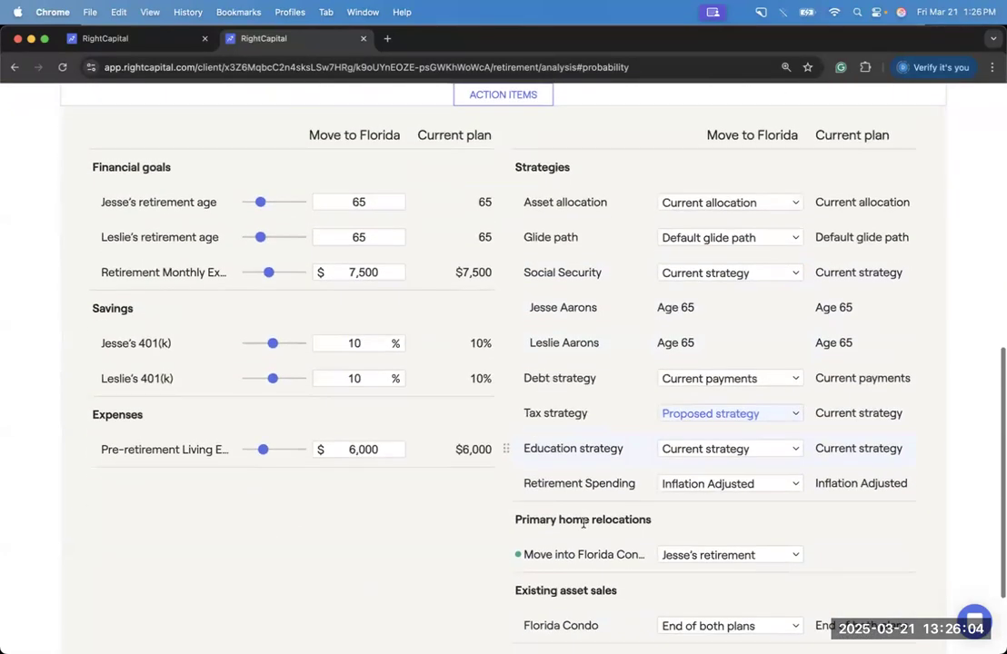
pyautogui.click(698, 415)
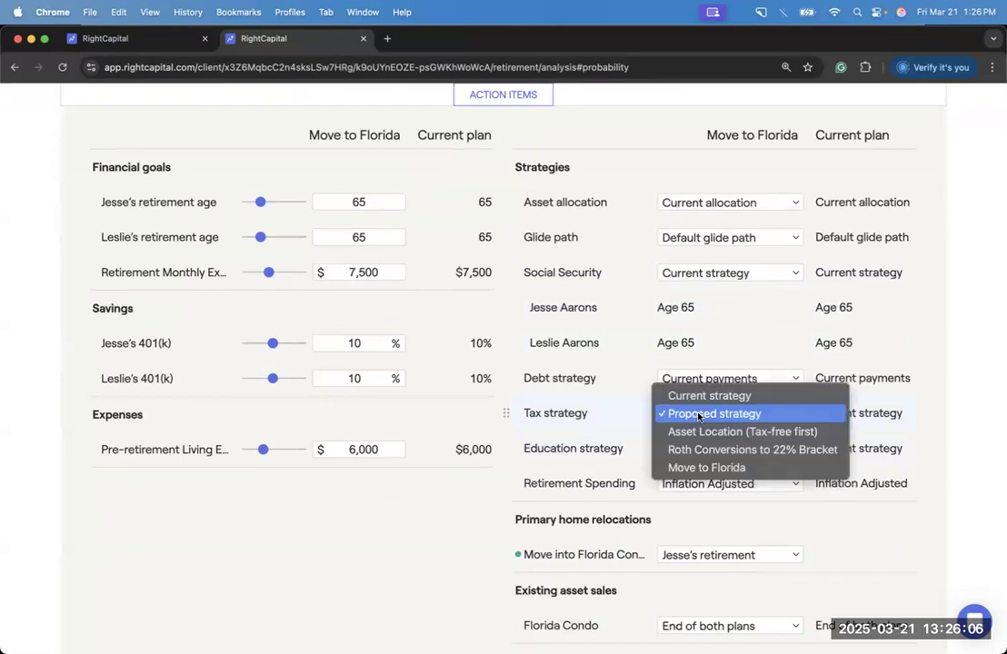
pyautogui.click(769, 471)
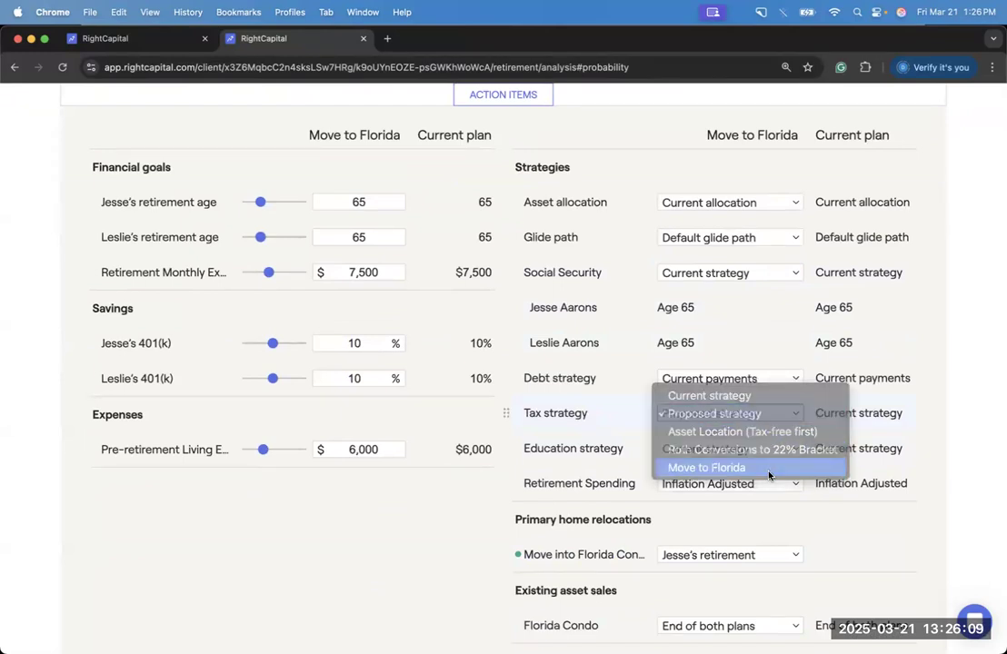
pyautogui.scroll(-3, 747, 434)
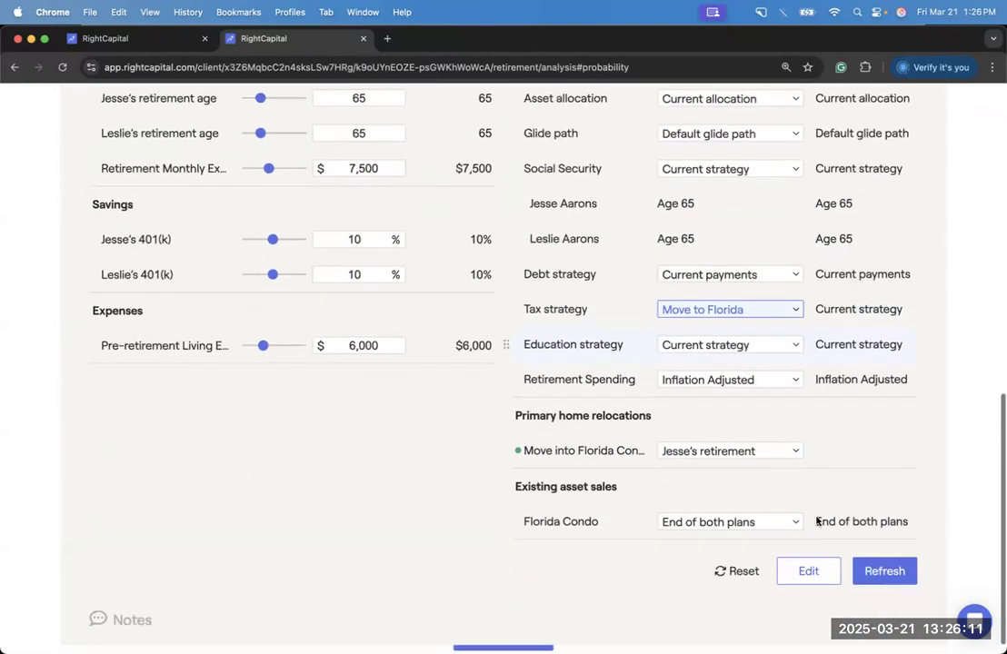
pyautogui.click(882, 570)
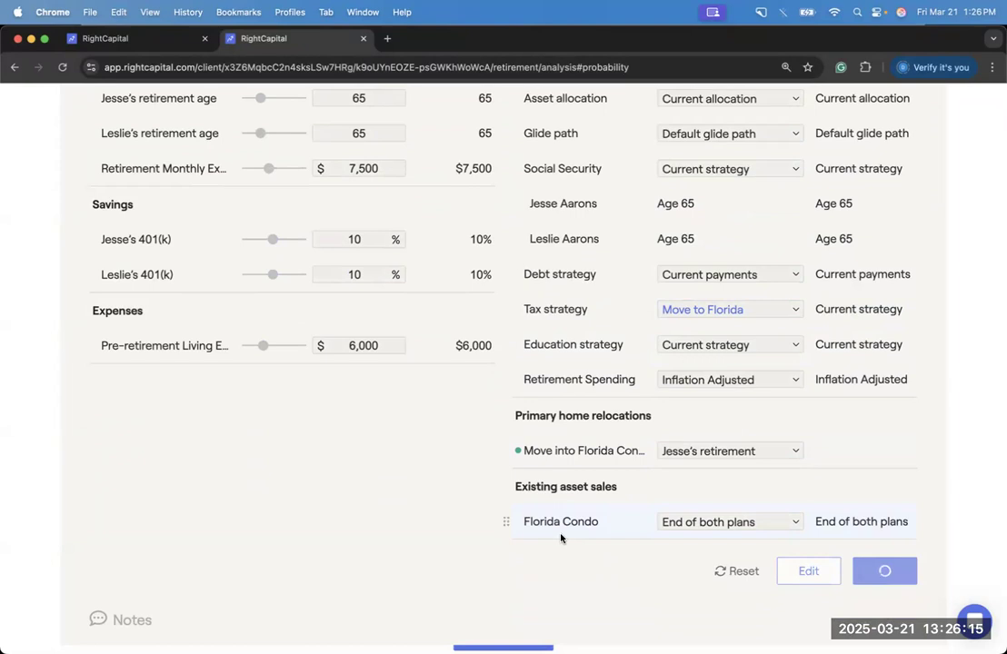
pyautogui.scroll(1, 506, 451)
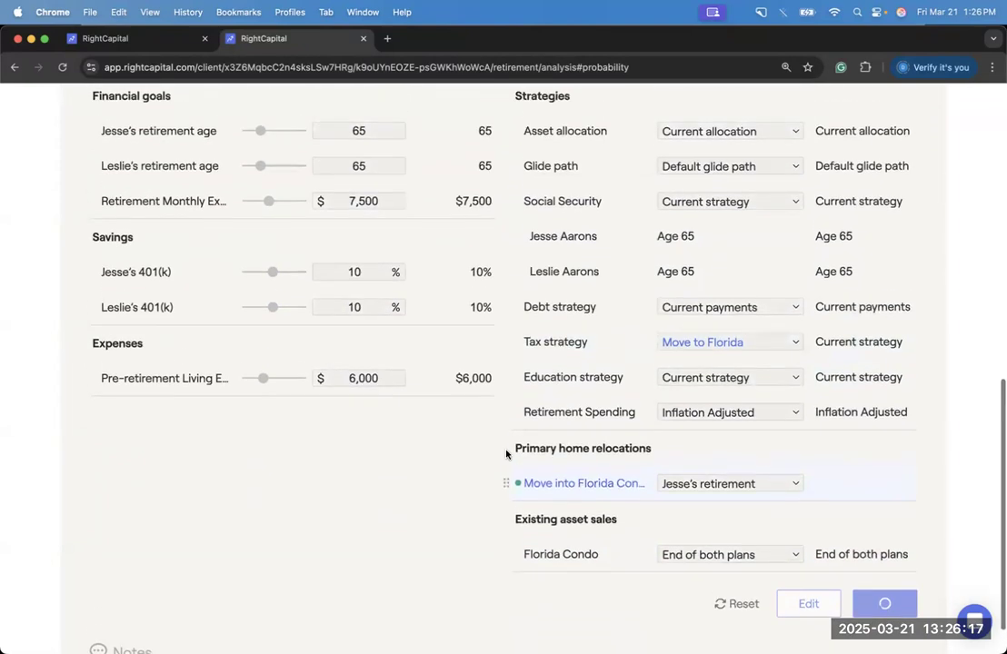
pyautogui.scroll(10, 507, 451)
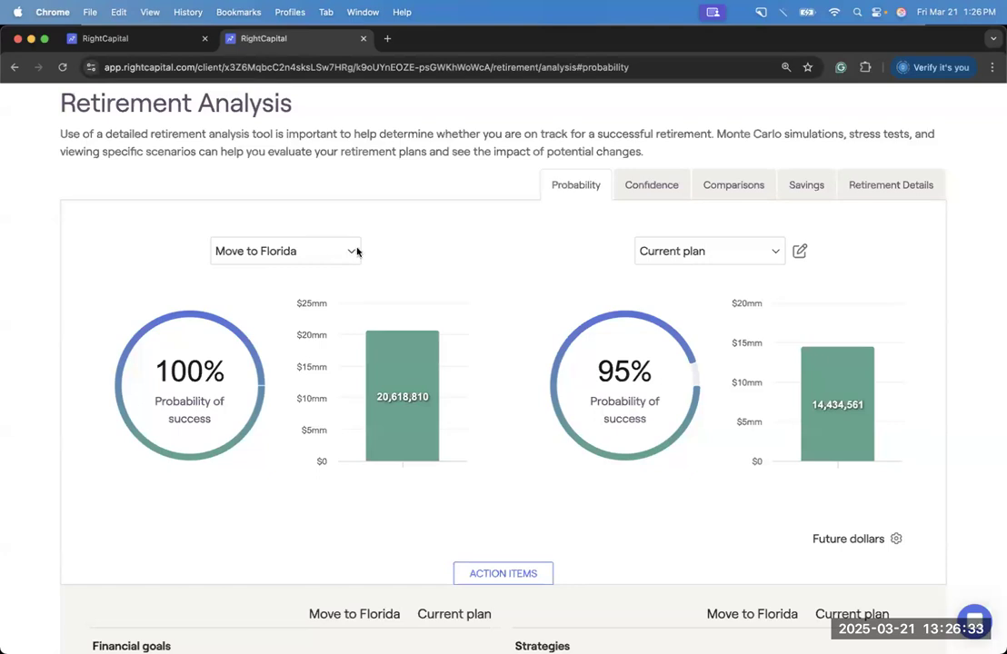
# Step: Compare the Proposed plan with the Current plan instead of Move to Florida and review its strategy settings
pyautogui.click(348, 251)
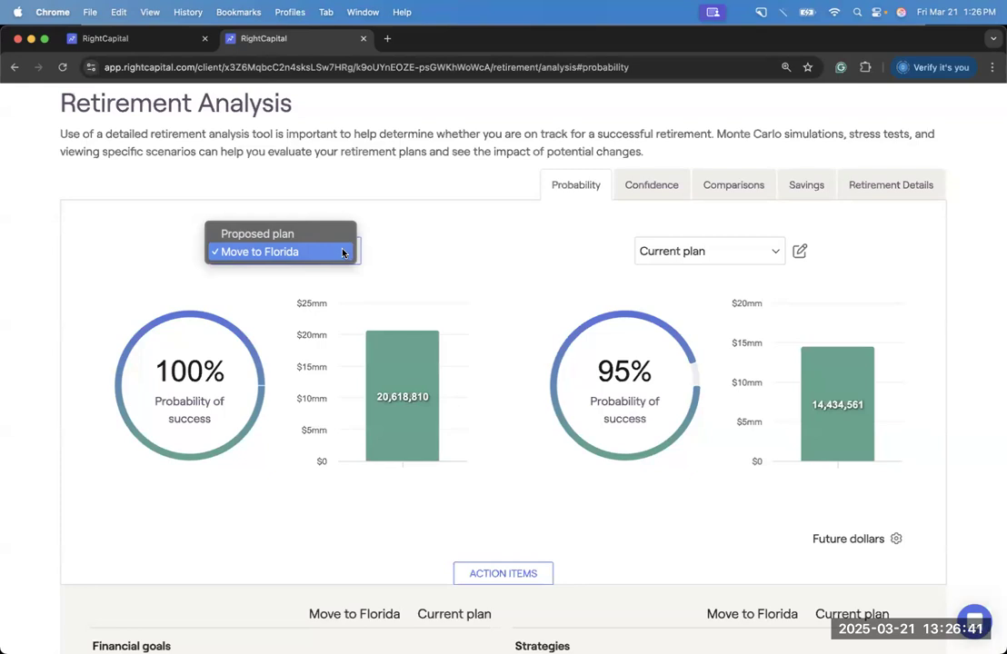
pyautogui.click(317, 234)
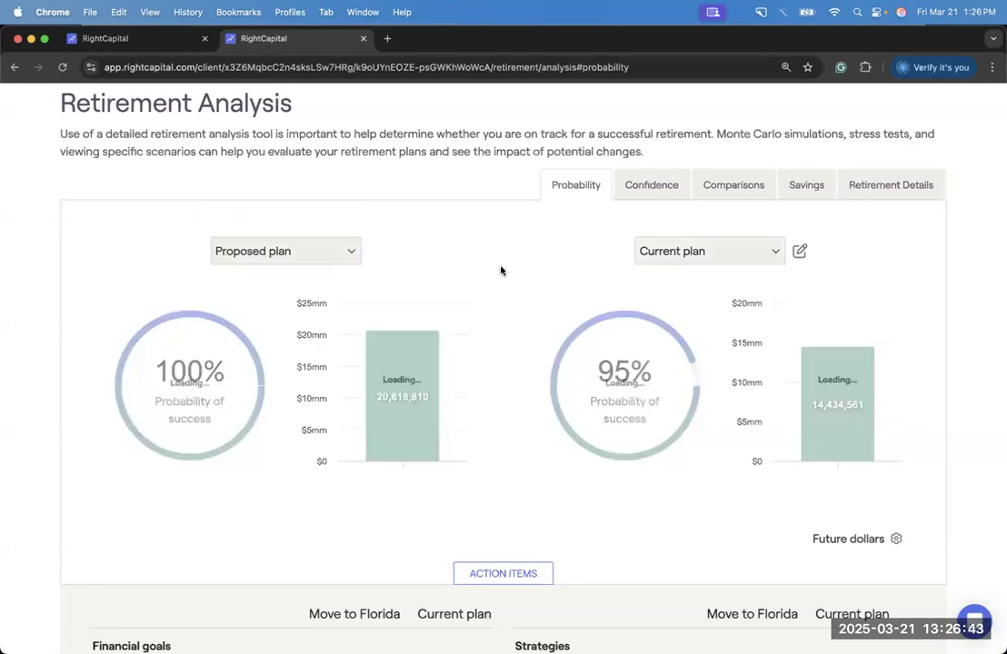
pyautogui.scroll(-5, 500, 270)
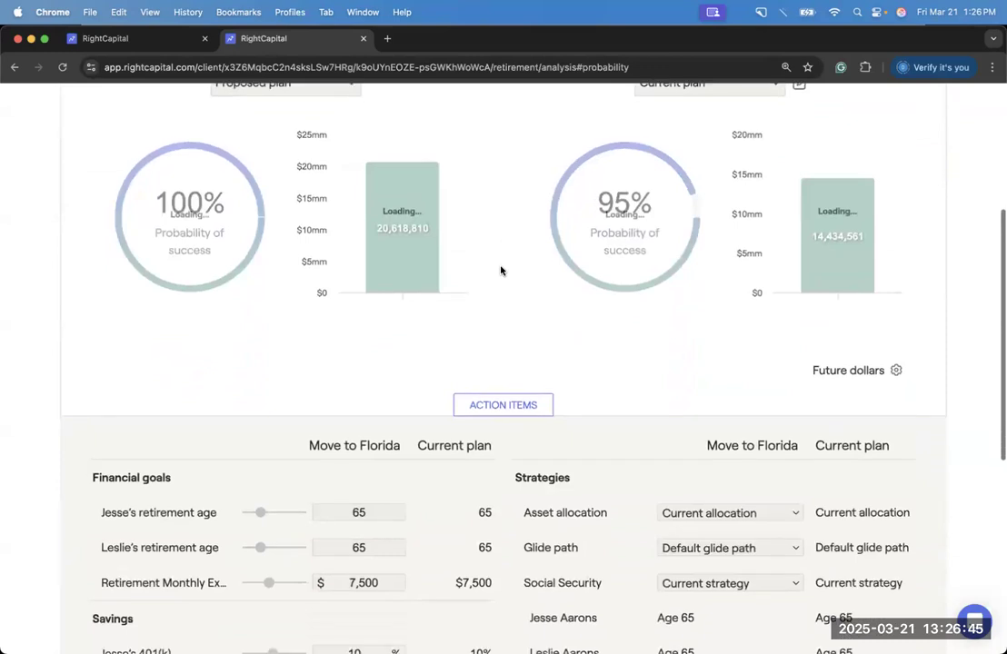
pyautogui.scroll(-2, 501, 269)
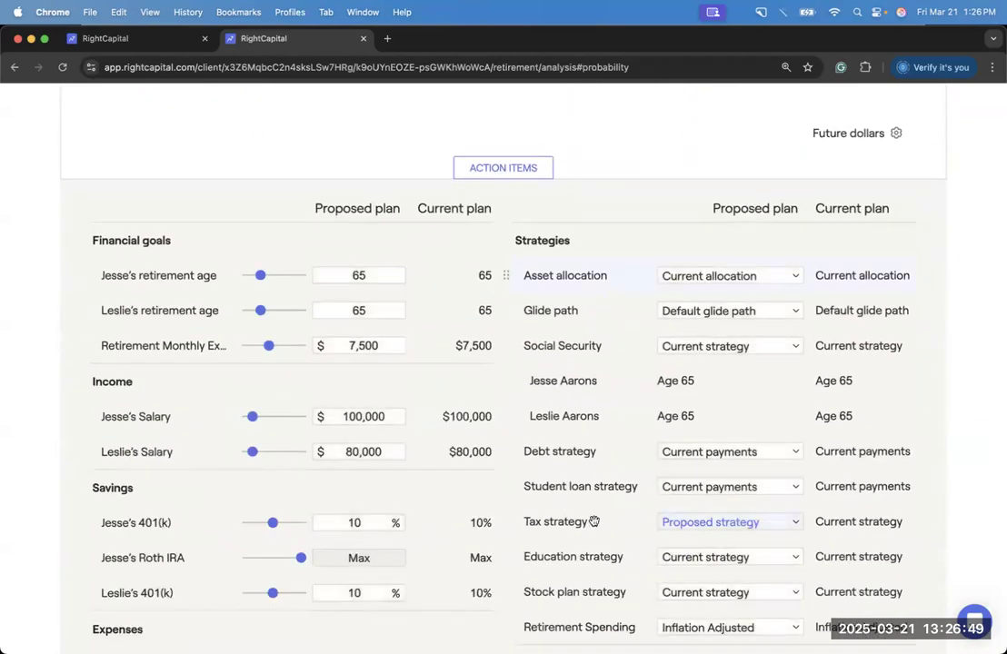
pyautogui.scroll(-1, 602, 527)
pyautogui.scroll(-1, 605, 529)
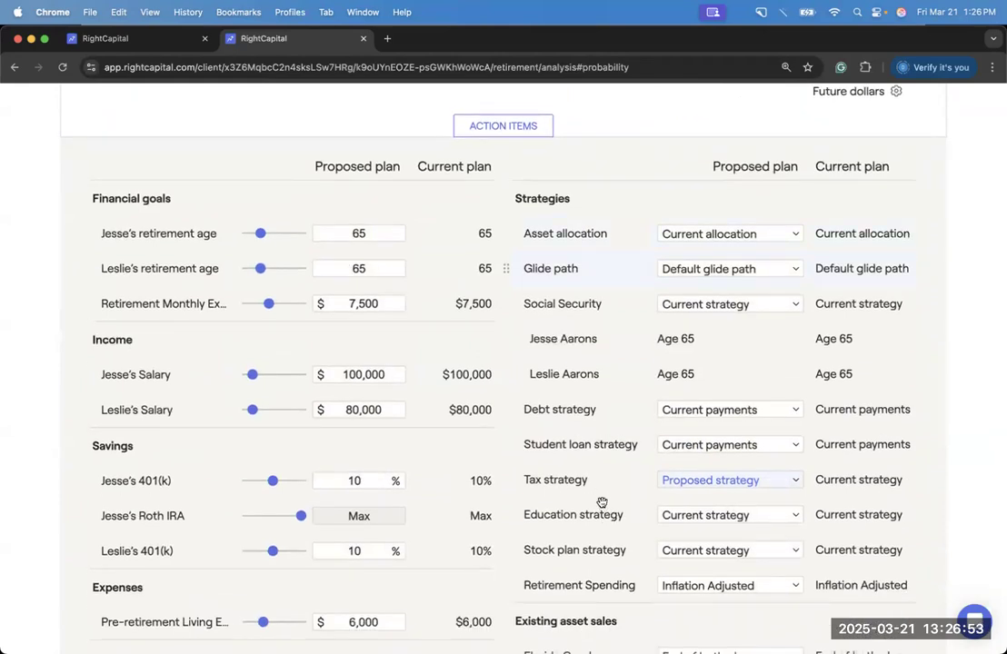
# Step: Check the plan choices, keeping Proposed plan, and review its probability of success and ending assets against the Current plan
pyautogui.scroll(1, 642, 514)
pyautogui.scroll(3, 658, 506)
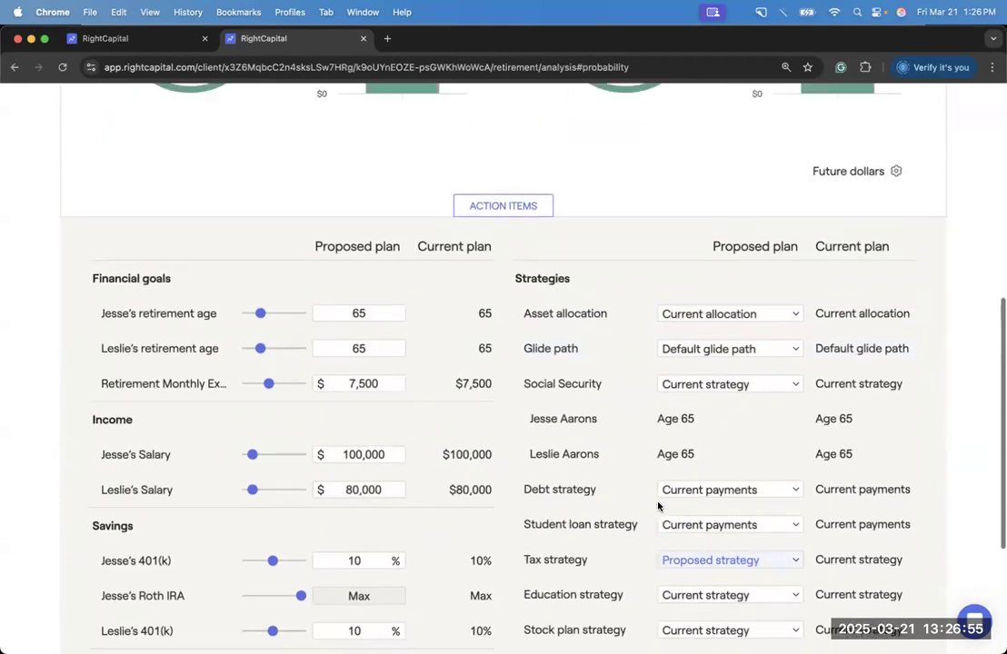
pyautogui.scroll(10, 658, 507)
pyautogui.click(349, 145)
pyautogui.click(400, 157)
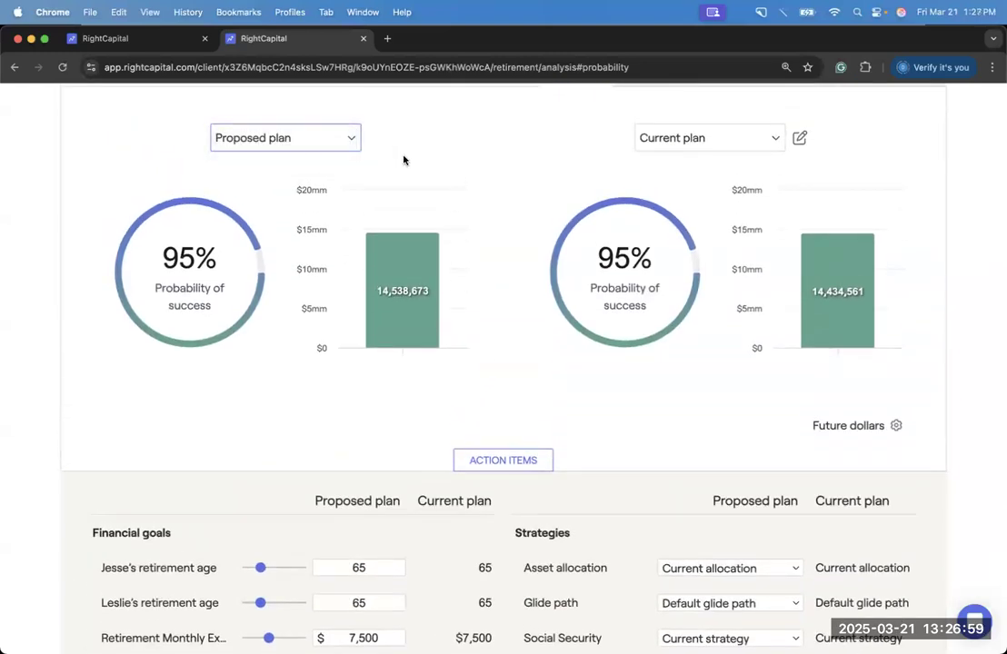
pyautogui.scroll(5, 404, 160)
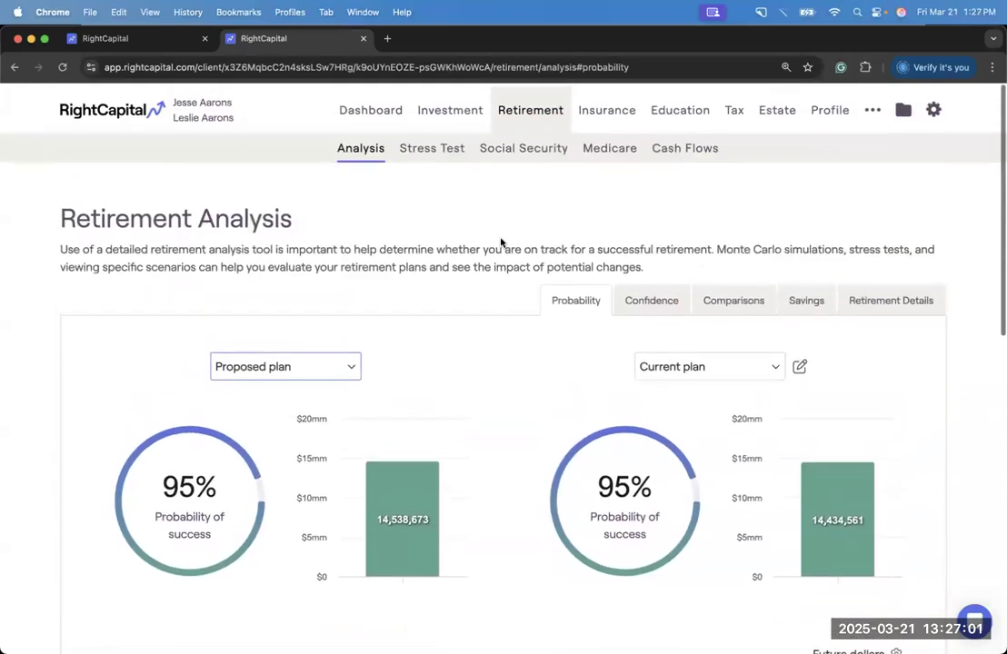
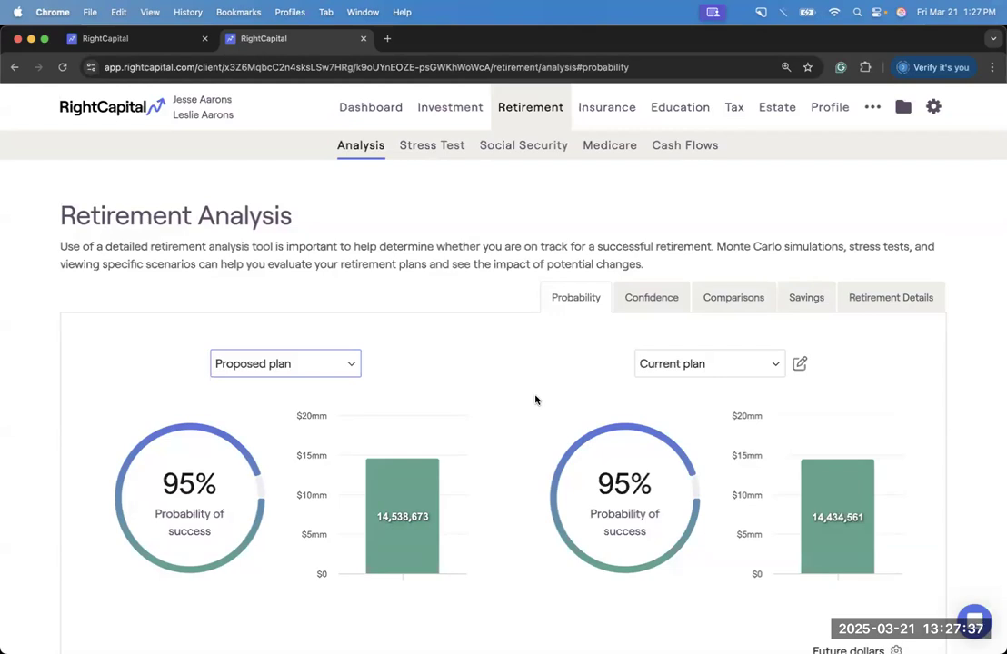
pyautogui.scroll(-3, 535, 399)
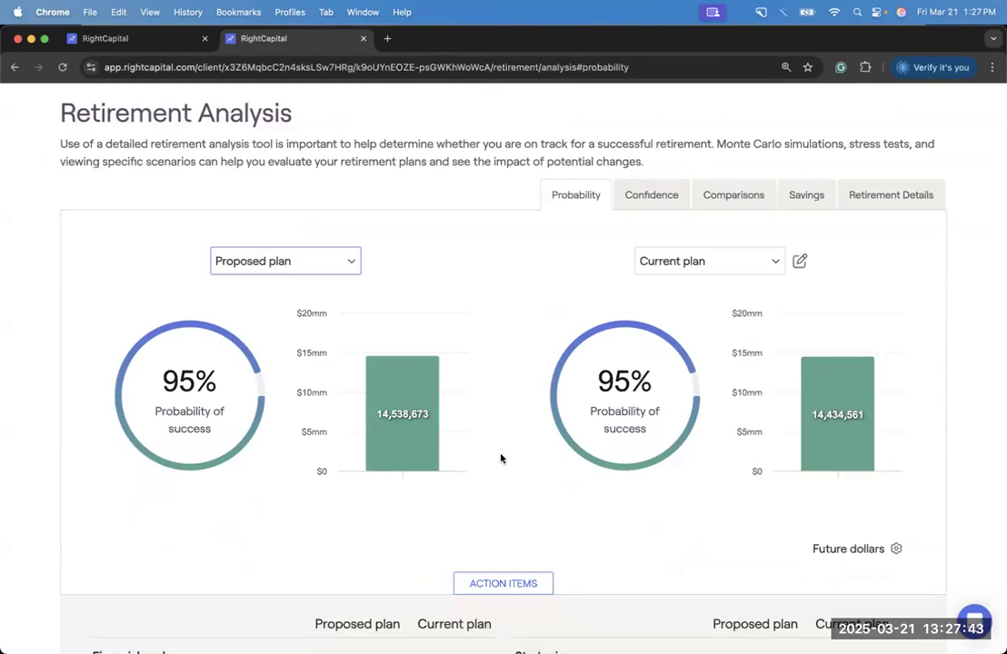
pyautogui.scroll(-1, 546, 445)
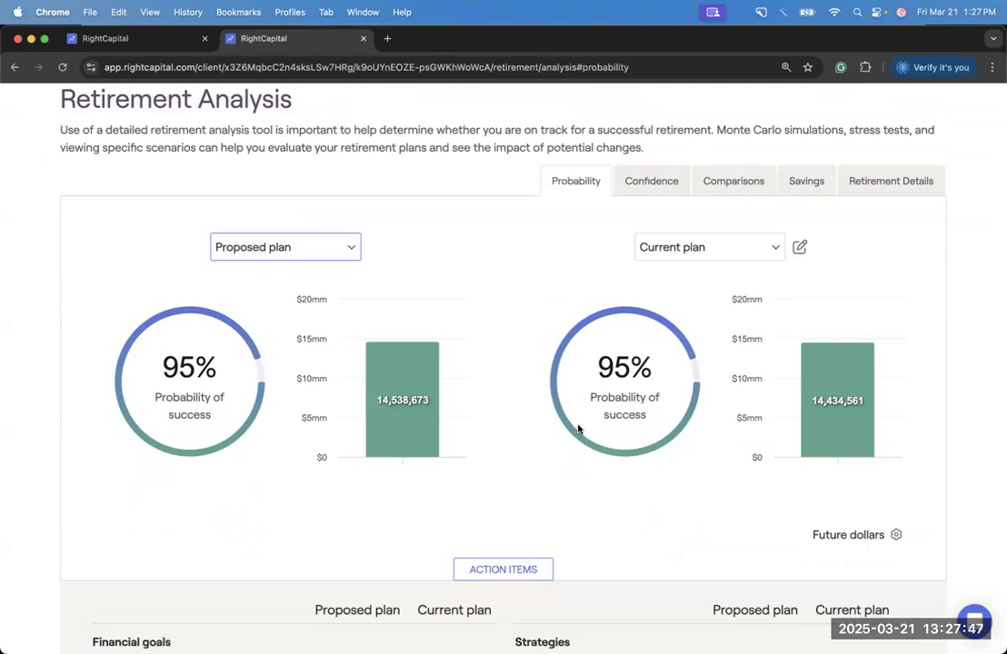
# Step: Switch to the already open Tax Strategies page and display the Move to Florida comparison as Tax adjusted ending wealth
pyautogui.scroll(1, 578, 431)
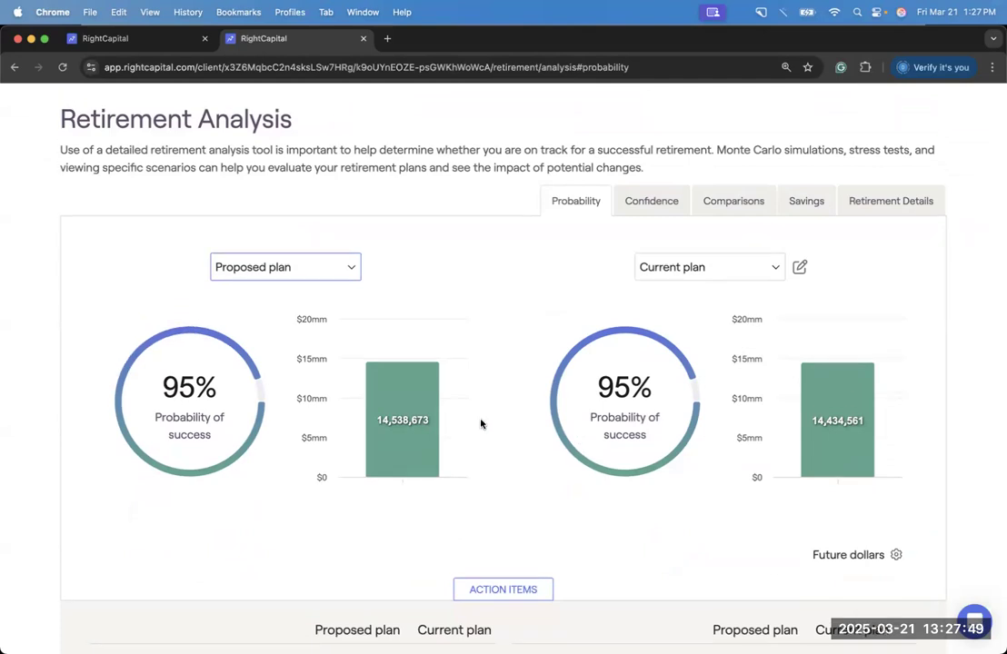
pyautogui.scroll(3, 480, 423)
pyautogui.click(182, 39)
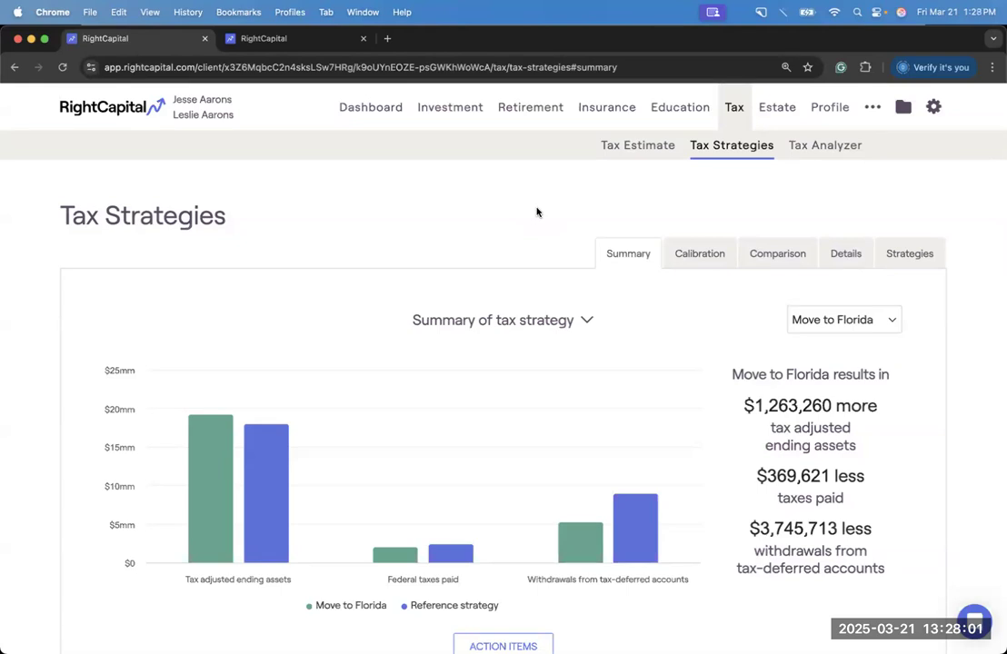
pyautogui.click(766, 255)
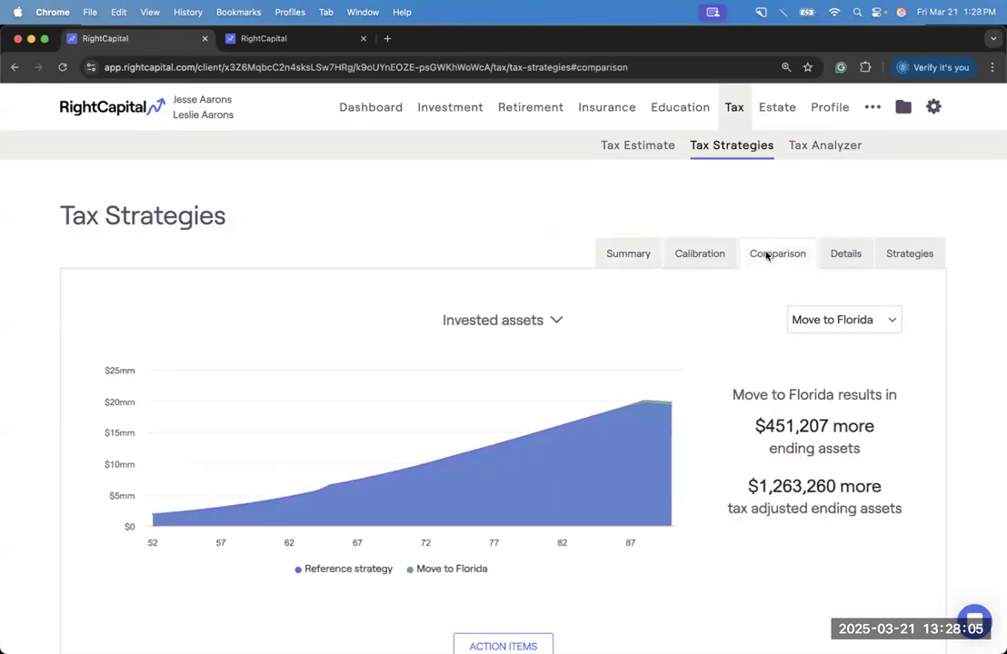
pyautogui.scroll(-2, 766, 273)
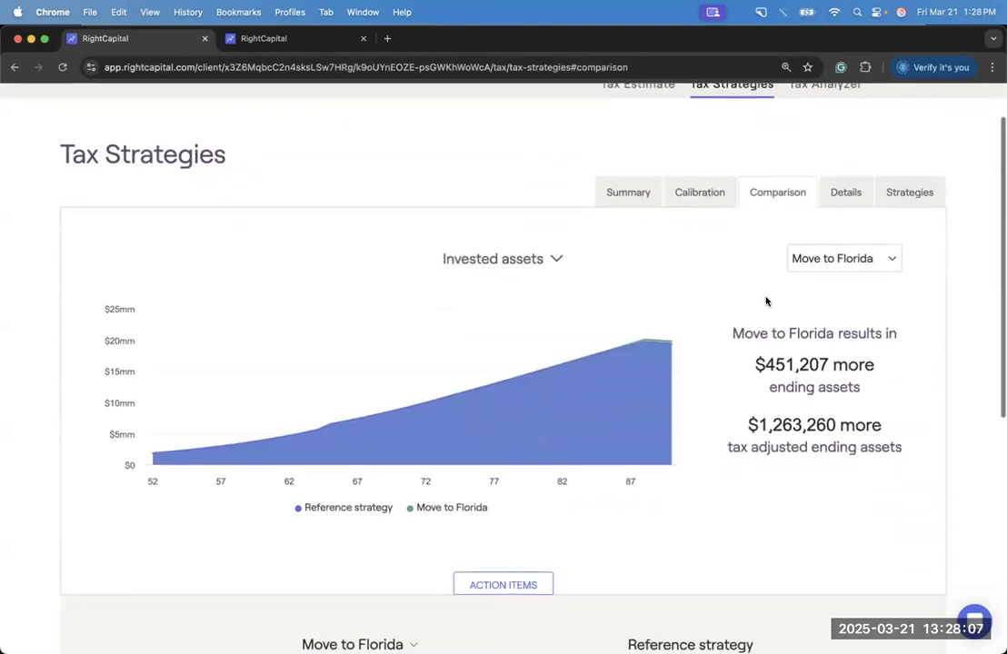
pyautogui.click(554, 264)
pyautogui.click(586, 322)
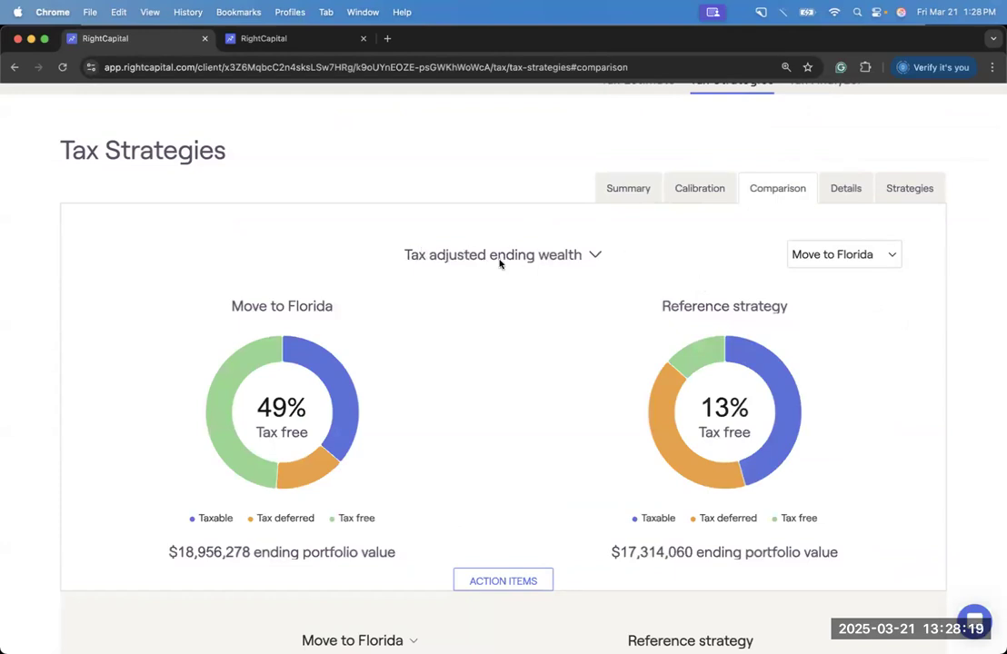
pyautogui.scroll(2, 540, 263)
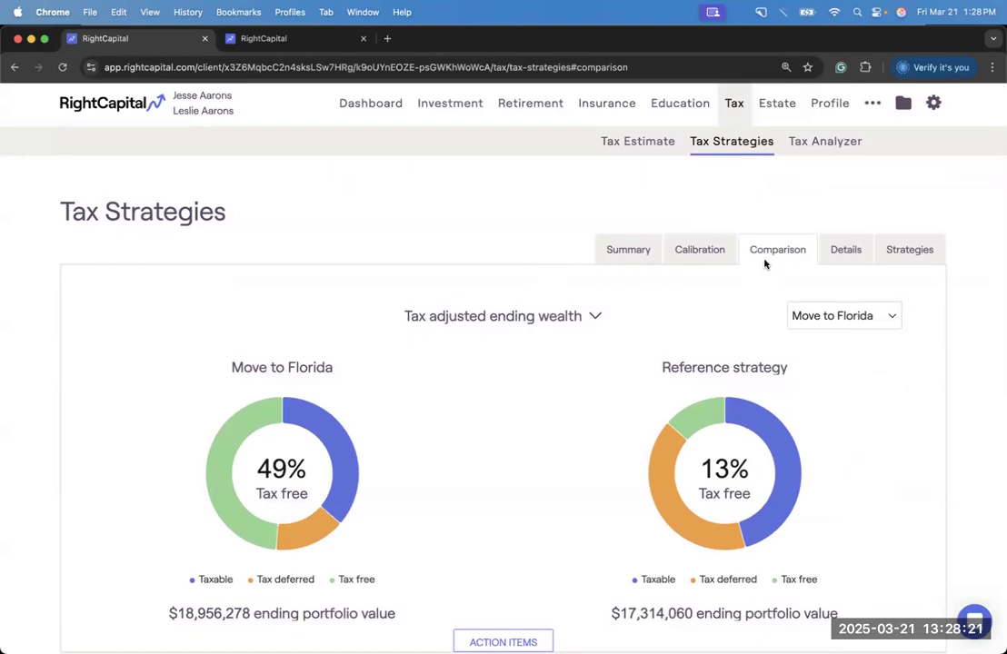
# Step: Compare the Roth Conversions to 22% Bracket strategy with the Reference strategy instead of Move to Florida and review its settings
pyautogui.scroll(-6, 564, 352)
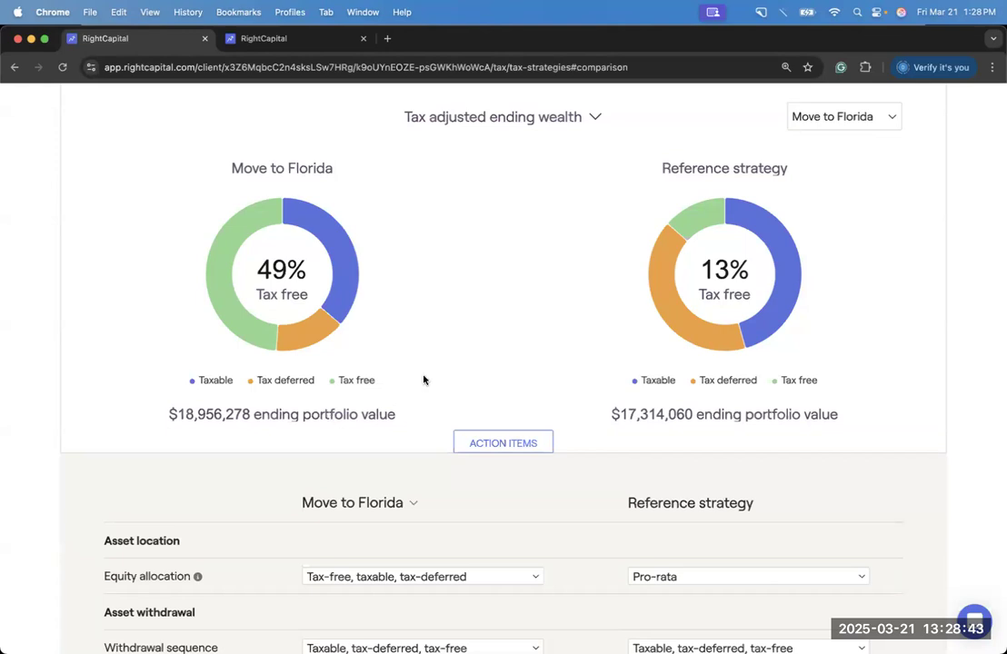
pyautogui.scroll(-2, 424, 380)
pyautogui.click(391, 412)
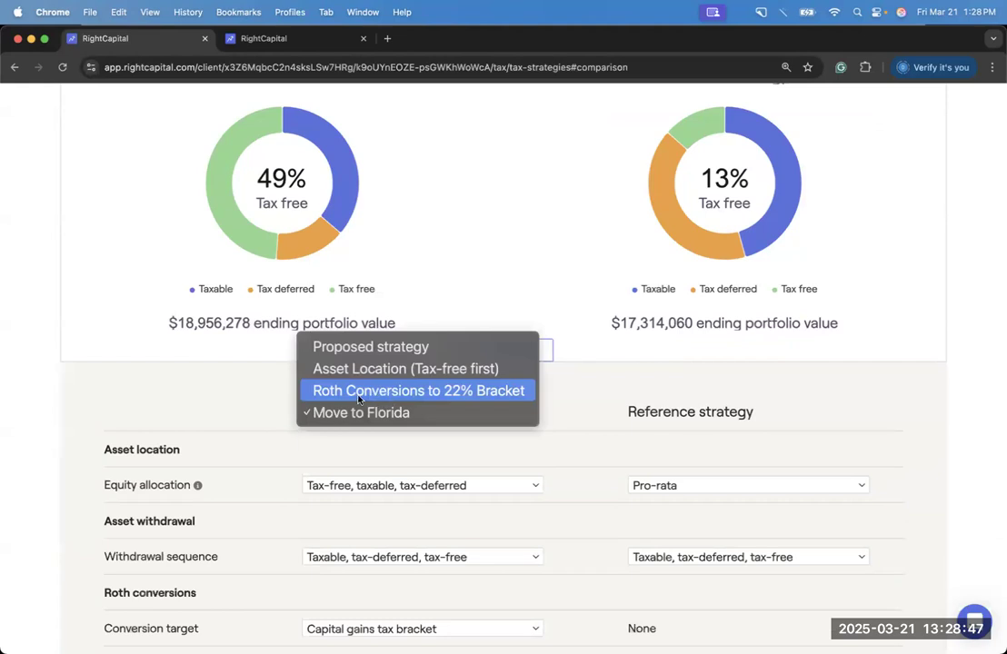
pyautogui.click(357, 397)
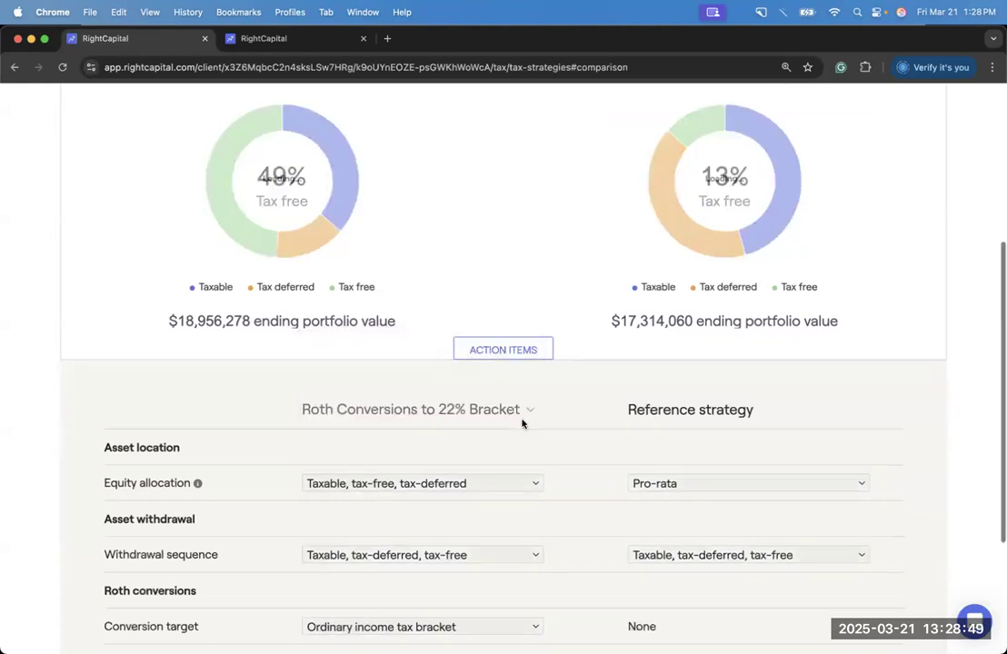
pyautogui.scroll(-3, 521, 423)
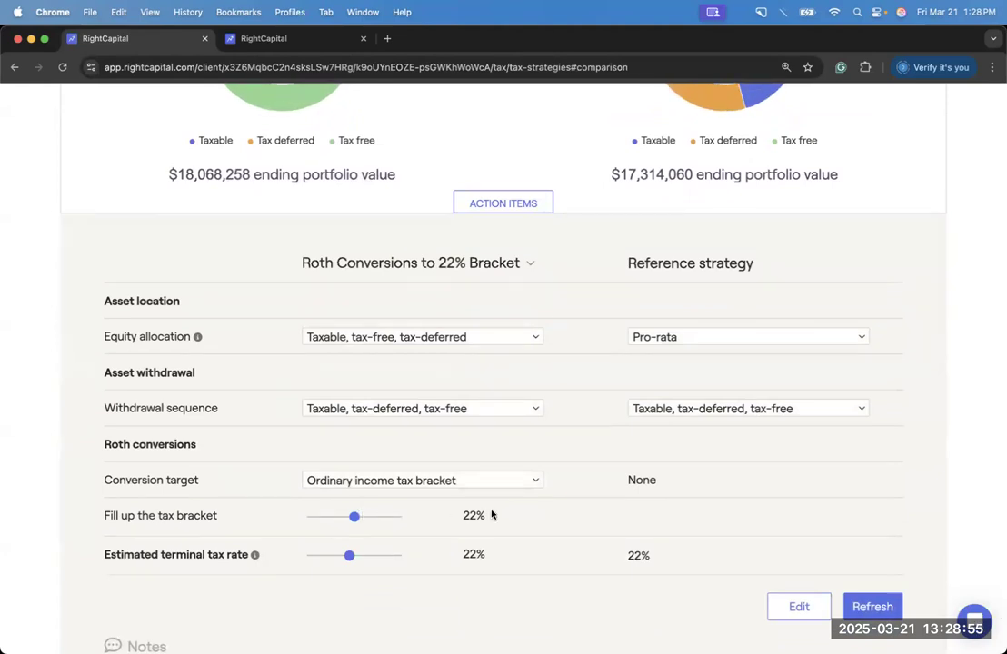
pyautogui.scroll(5, 506, 493)
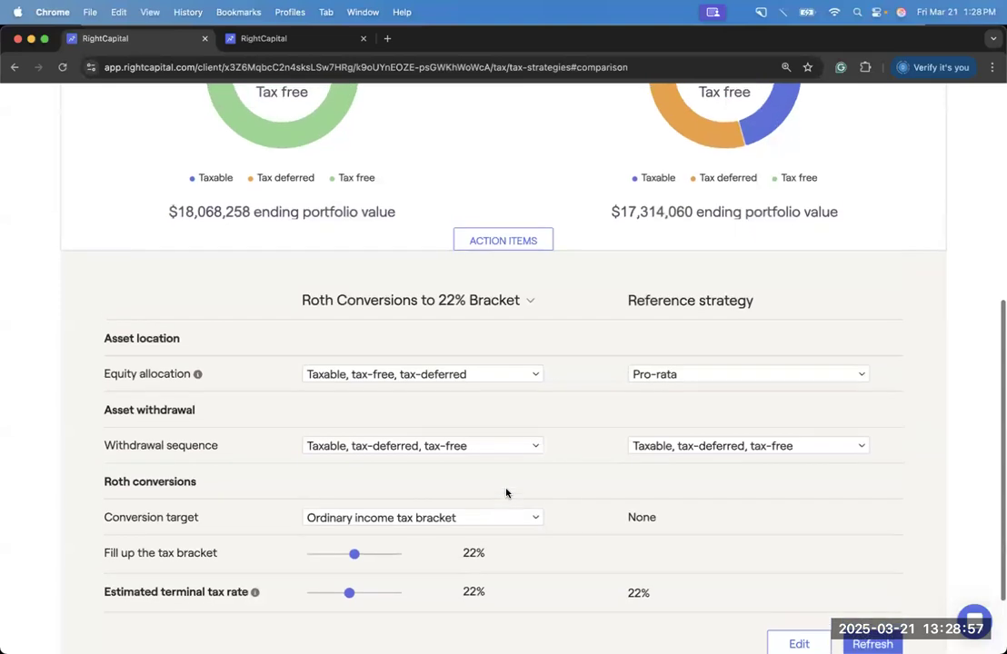
pyautogui.scroll(1, 500, 362)
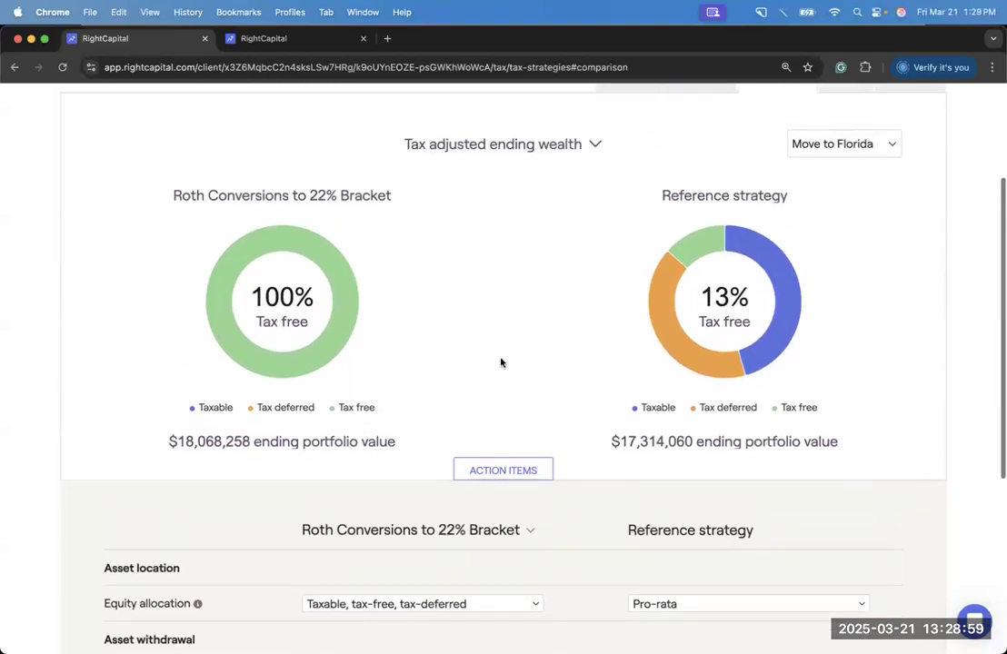
# Step: Examine the ending portfolio values, tax-free shares and settings of both compared strategies, and check the available strategy choices
pyautogui.moveTo(177, 442); pyautogui.dragTo(299, 443)
pyautogui.click(305, 443)
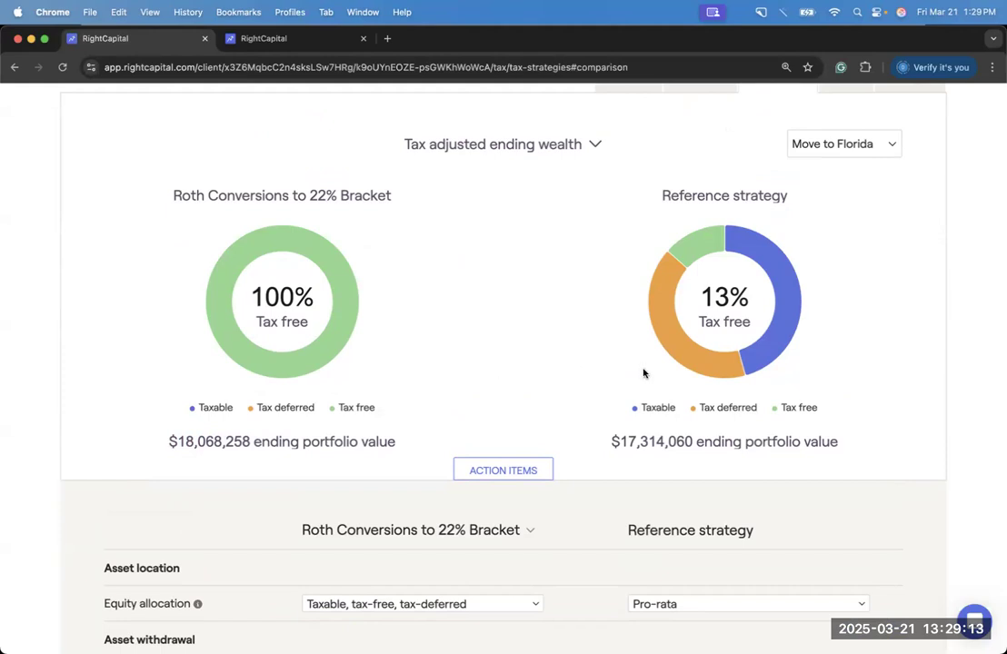
pyautogui.moveTo(697, 242)
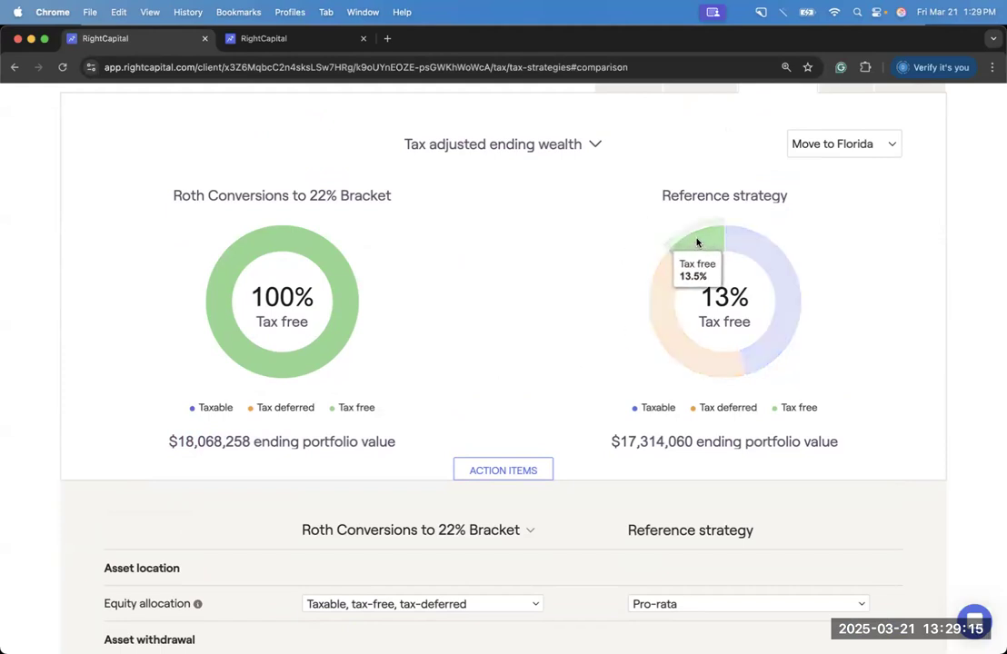
pyautogui.scroll(-5, 542, 382)
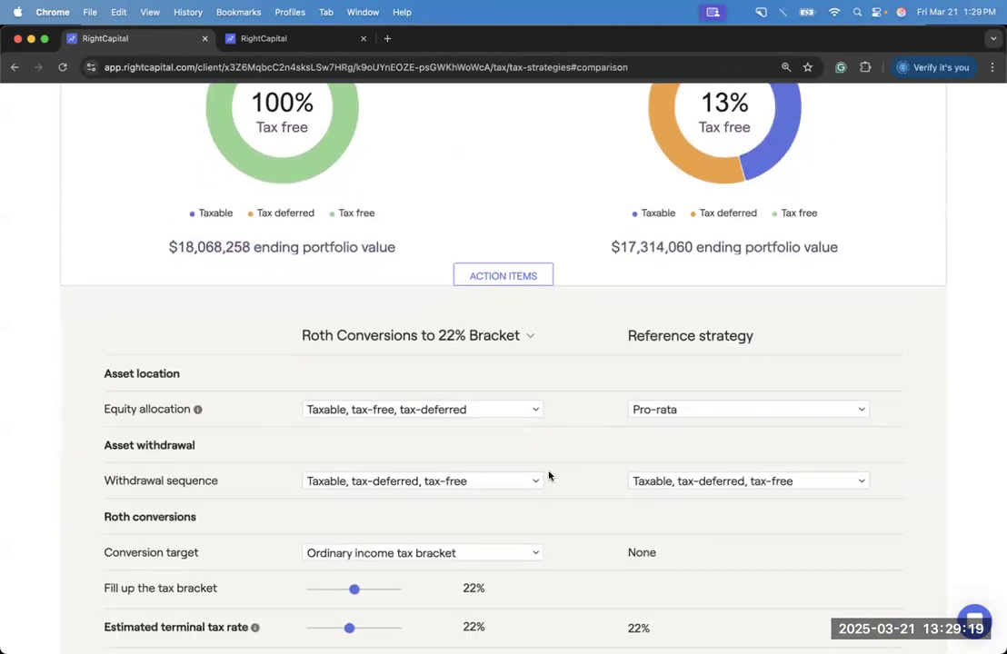
pyautogui.scroll(3, 548, 475)
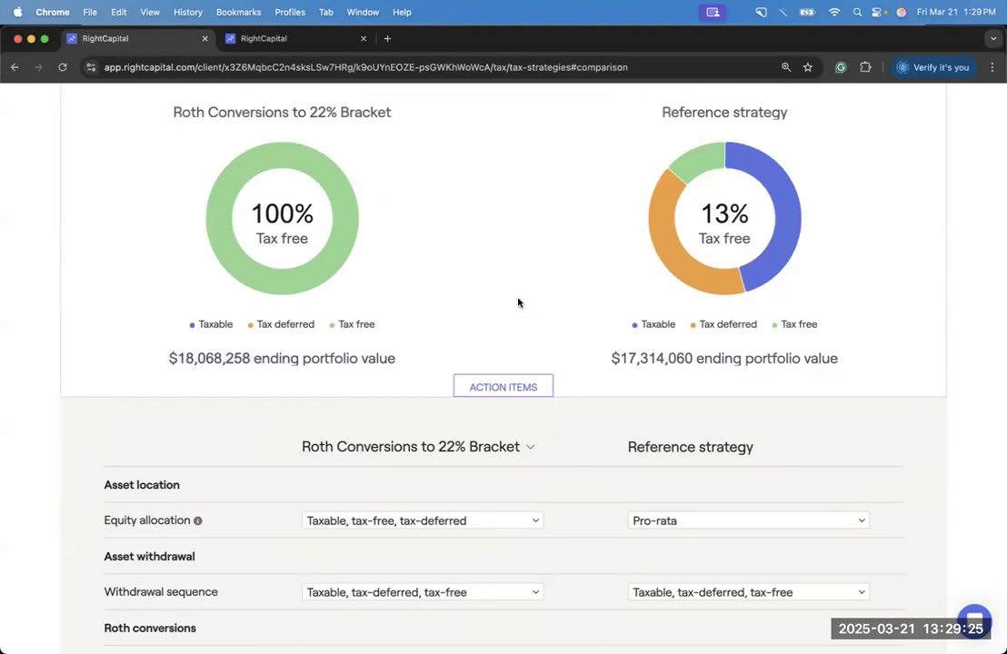
pyautogui.scroll(-3, 518, 302)
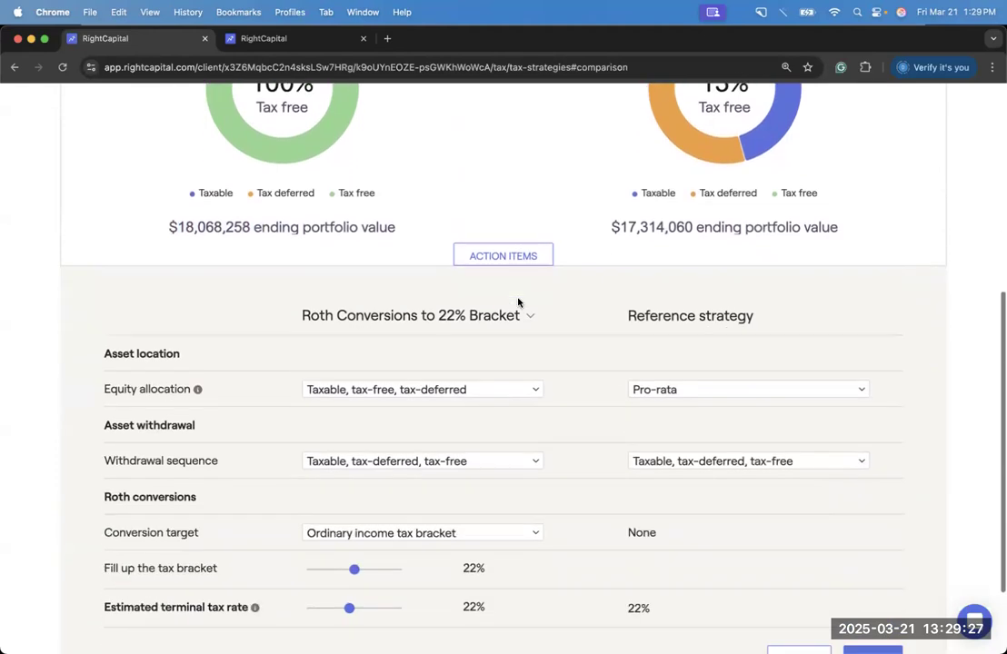
pyautogui.click(524, 320)
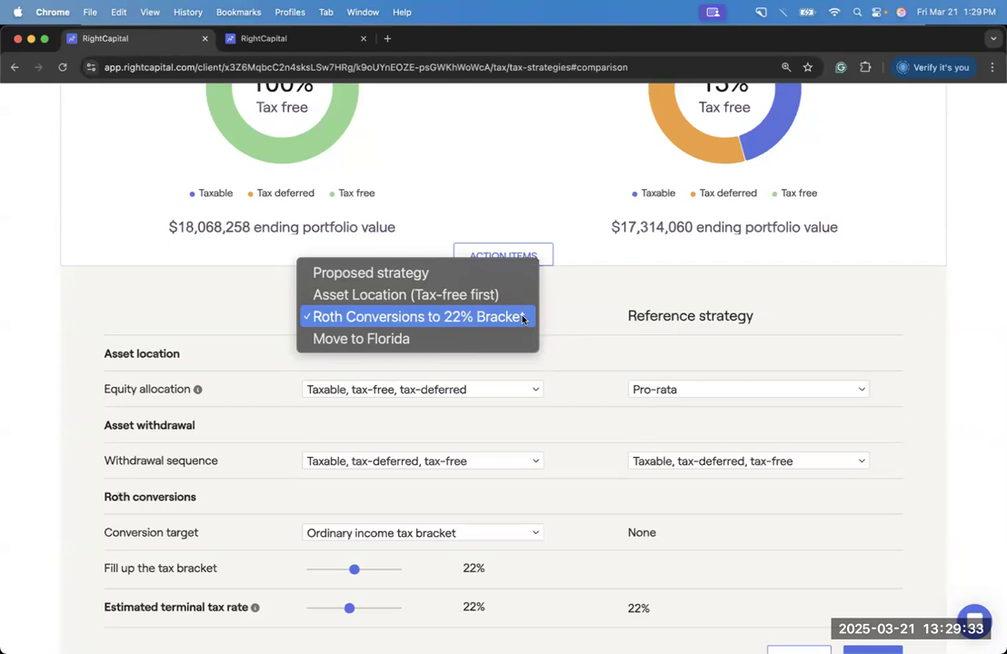
pyautogui.click(583, 318)
# Step: Open the editor for items and strategies and duplicate the Roth Conversions to 22% Bracket strategy
pyautogui.scroll(-3, 582, 317)
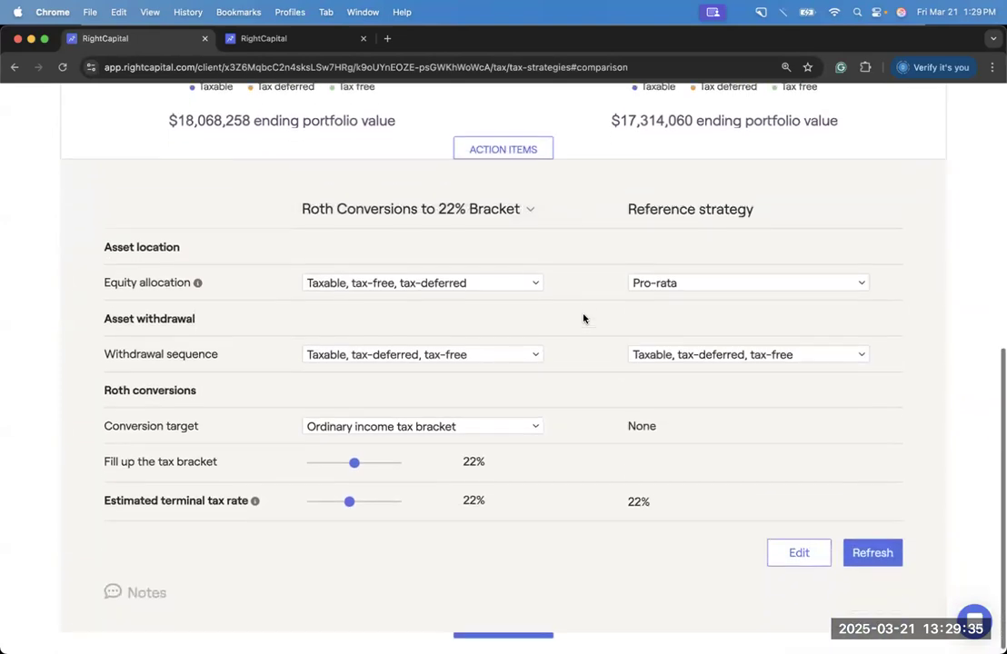
pyautogui.click(789, 544)
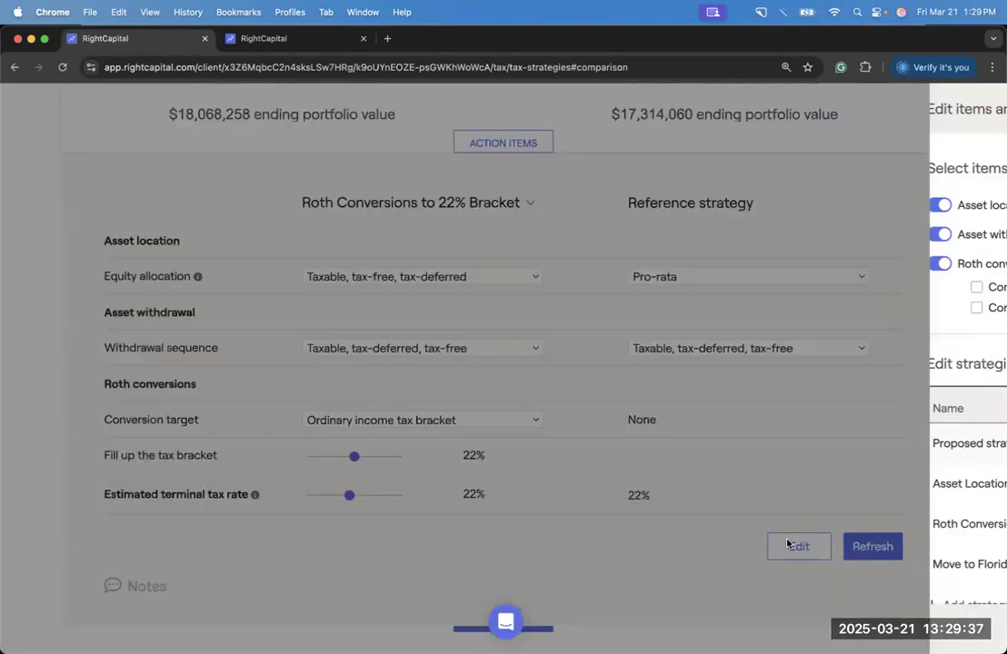
pyautogui.scroll(-2, 787, 543)
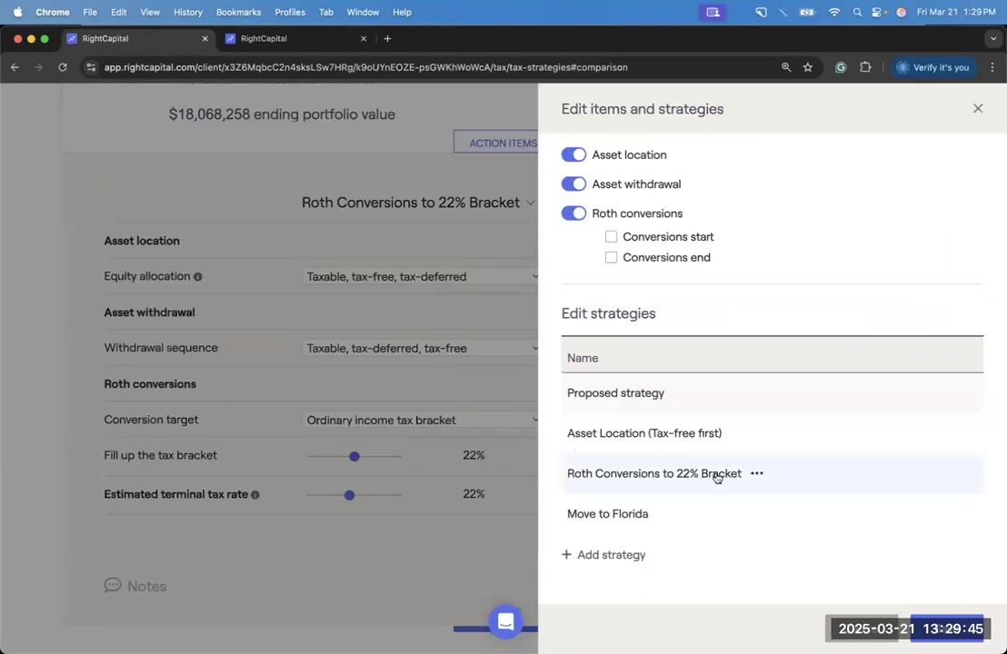
pyautogui.click(756, 475)
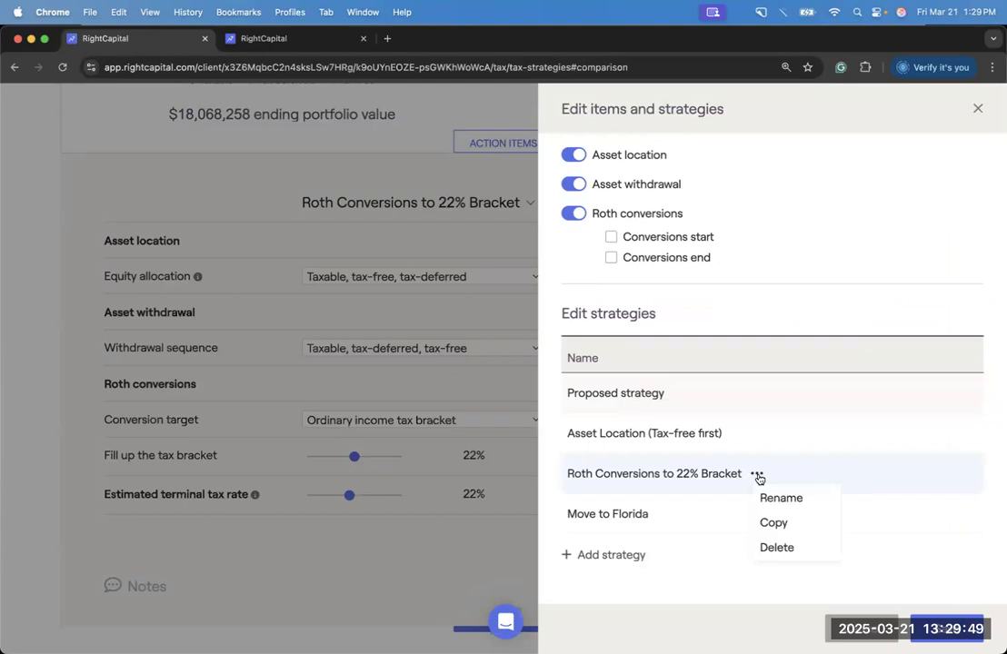
pyautogui.click(791, 527)
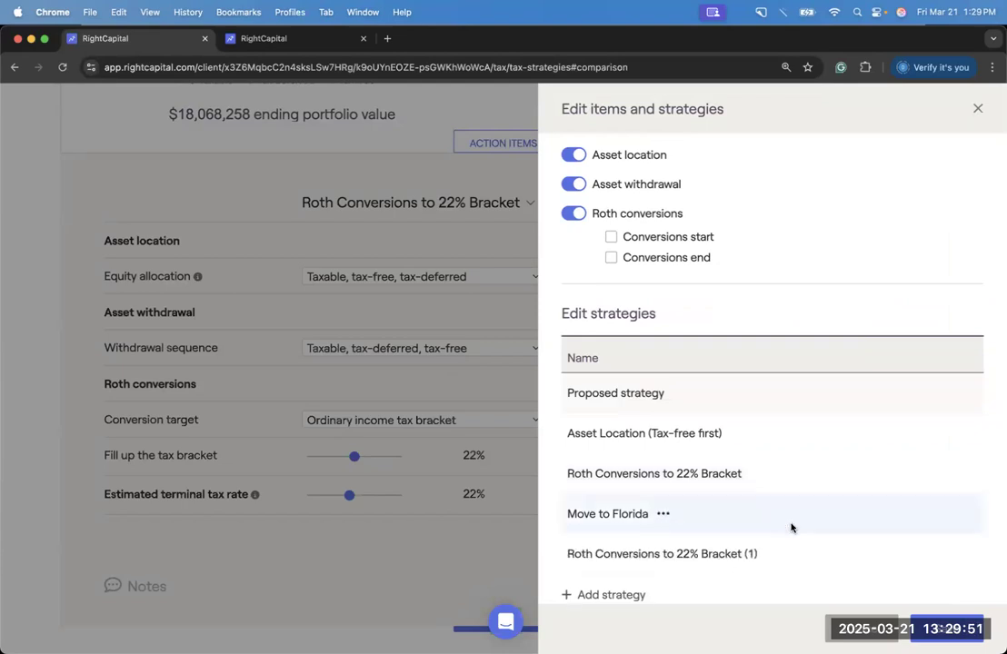
pyautogui.scroll(-1, 762, 483)
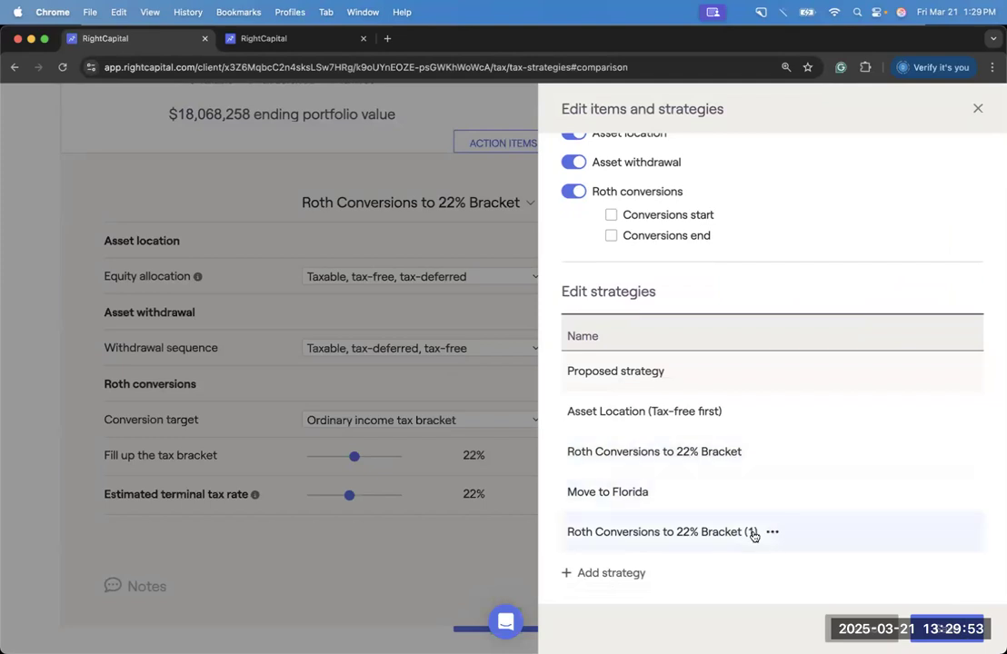
pyautogui.scroll(-1, 753, 536)
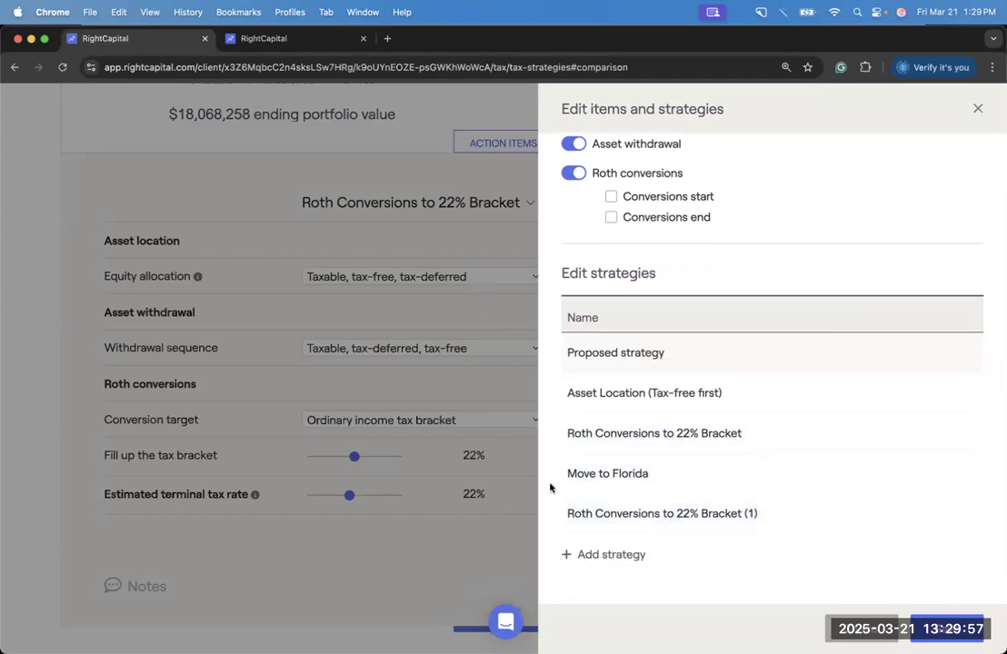
# Step: Rename the copied strategy as Roth Conversions to 12% Bracket and save the strategy list
pyautogui.click(718, 520)
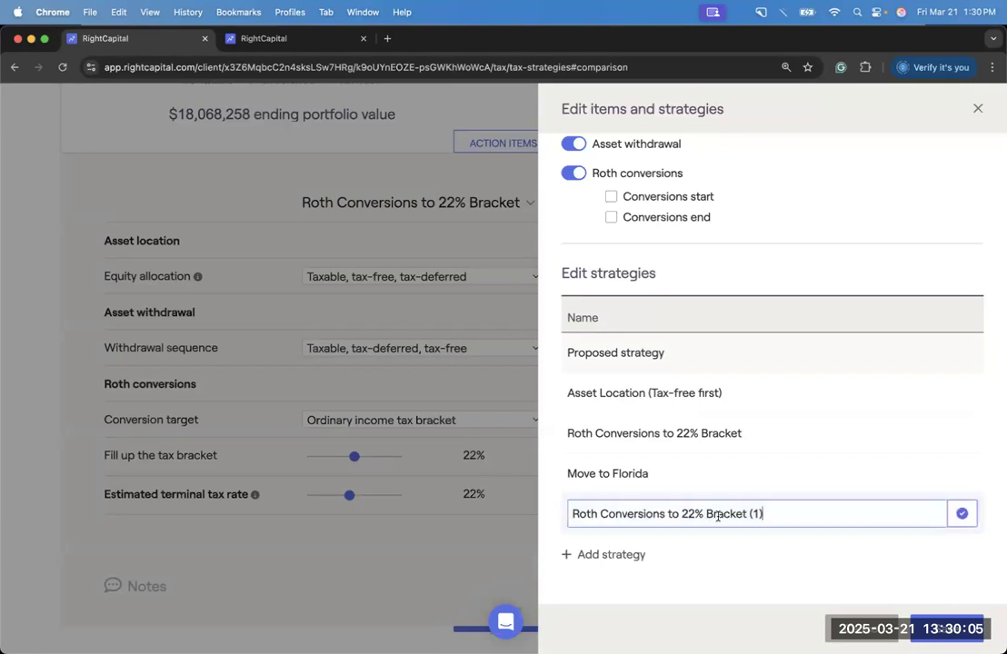
pyautogui.moveTo(763, 514); pyautogui.dragTo(748, 514)
pyautogui.press('BackSpace')
pyautogui.click(687, 514)
pyautogui.press('BackSpace')
pyautogui.write('1')
pyautogui.click(958, 515)
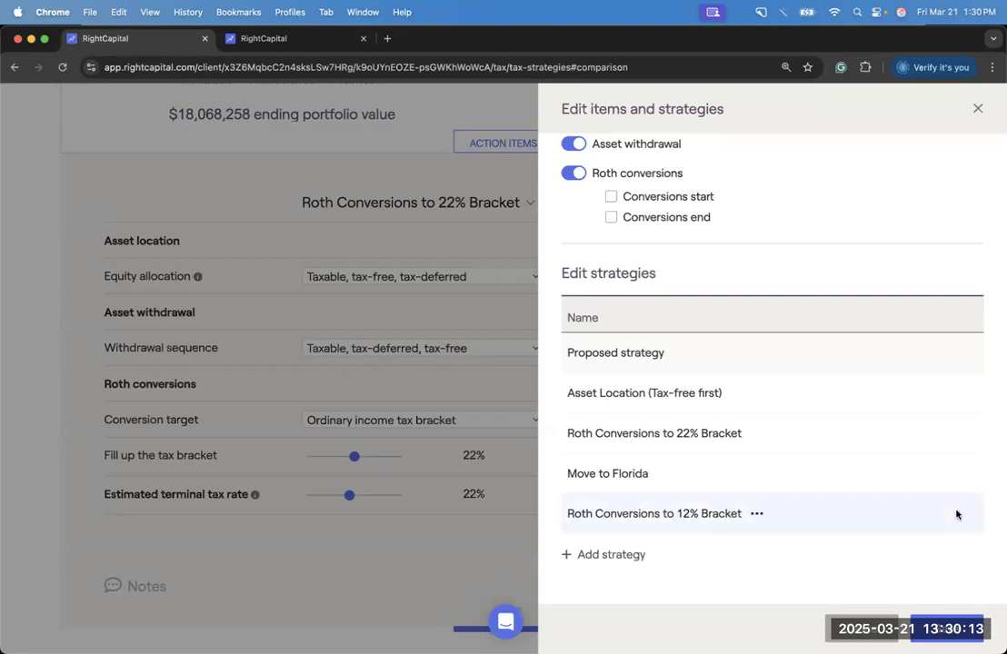
pyautogui.click(939, 623)
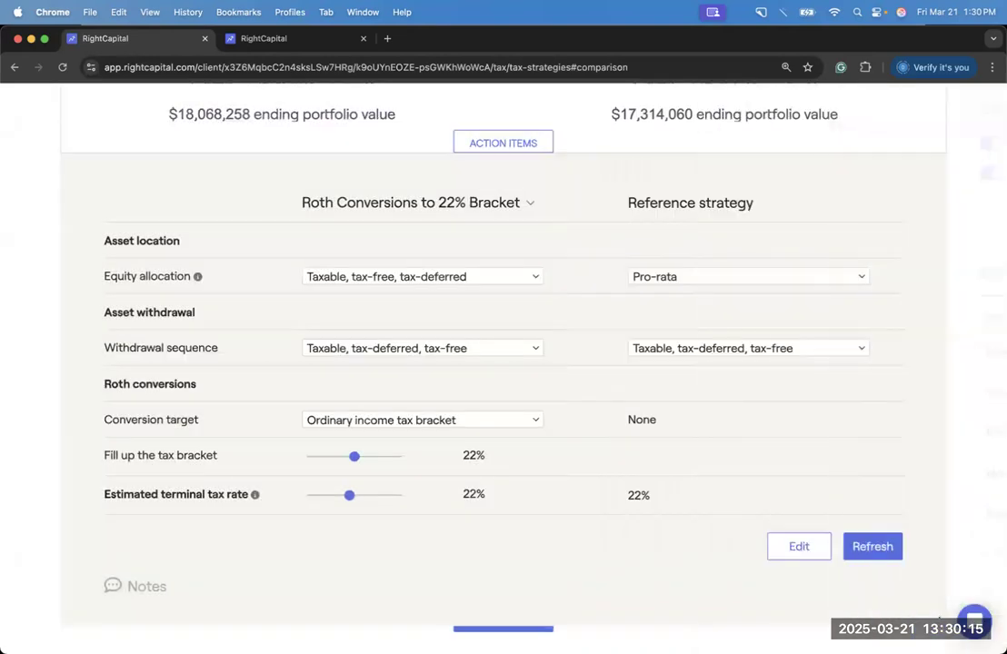
# Step: Select the Roth Conversions to 12% Bracket strategy for comparison, set its tax bracket to fill up to 12%, and refresh the results
pyautogui.click(479, 203)
pyautogui.click(481, 247)
pyautogui.click(462, 204)
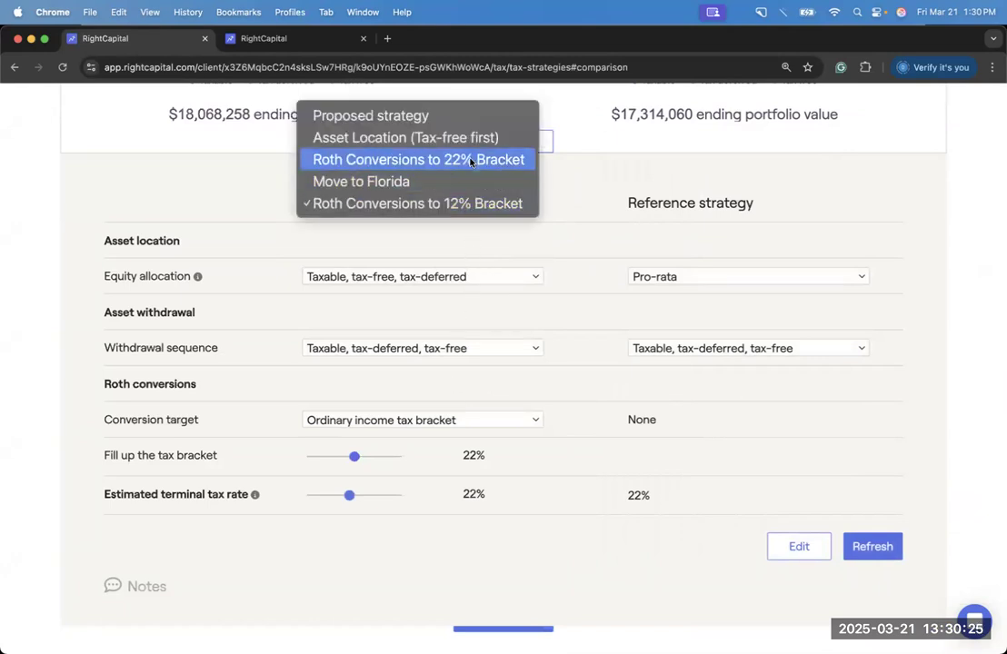
pyautogui.click(568, 177)
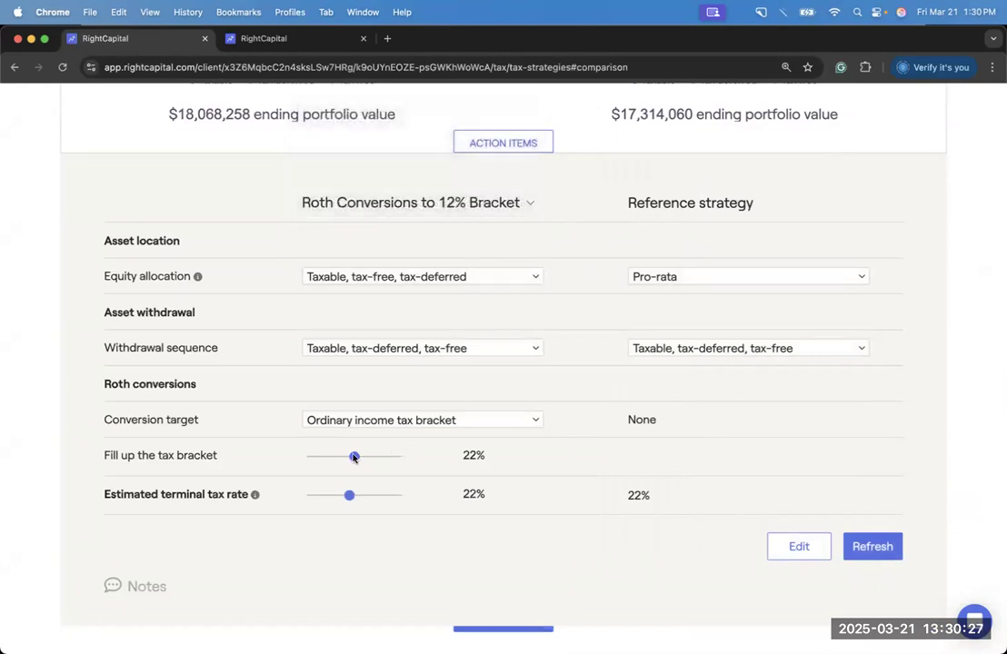
pyautogui.moveTo(354, 456); pyautogui.dragTo(340, 456)
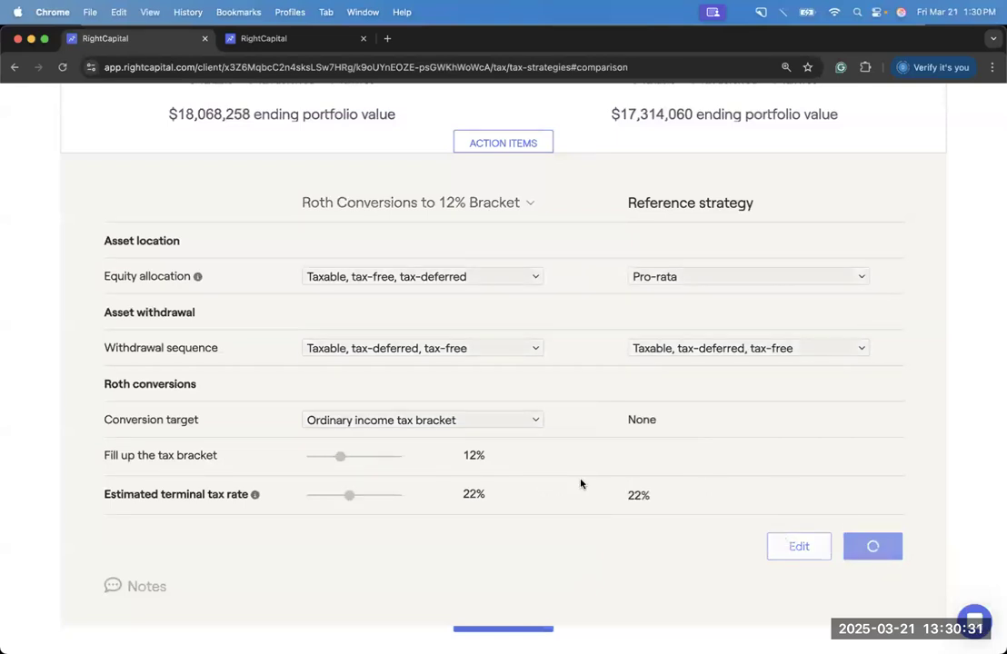
# Step: Review the tax adjusted ending wealth of Roth Conversions to 12% Bracket against the Reference strategy
pyautogui.scroll(5, 581, 483)
pyautogui.scroll(2, 581, 484)
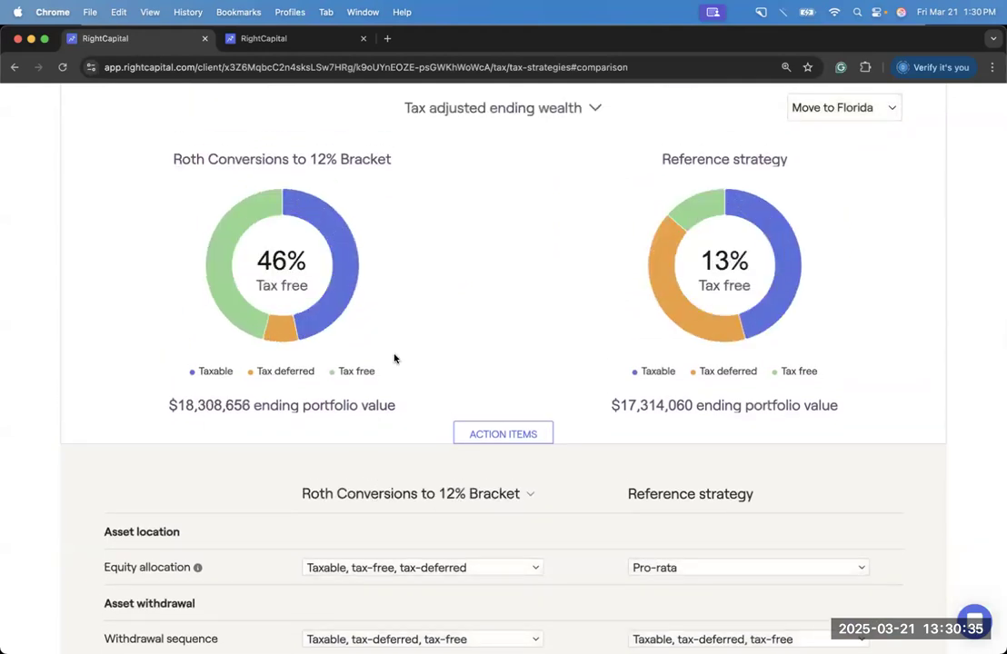
pyautogui.scroll(1, 396, 361)
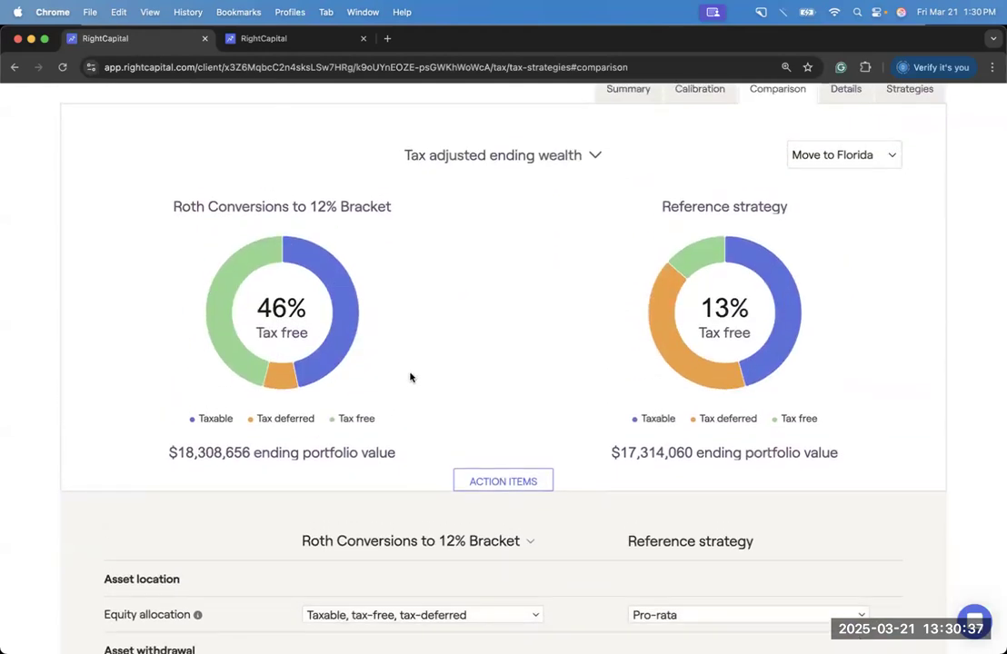
pyautogui.scroll(1, 410, 377)
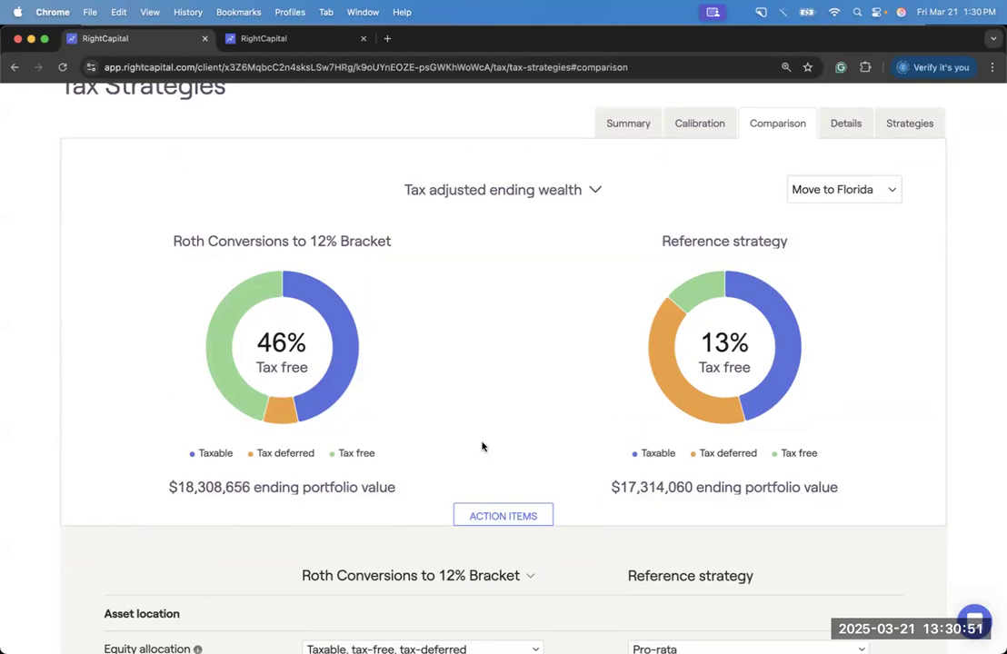
pyautogui.scroll(3, 482, 446)
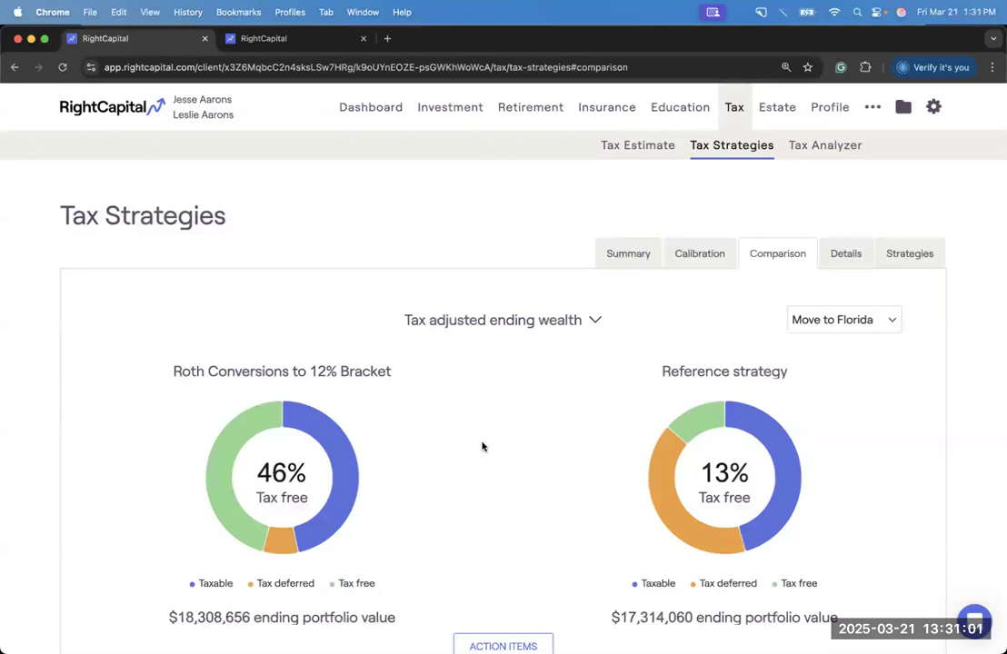
# Step: Switch to the Retirement Analysis page and add two new plans to the plan list
pyautogui.scroll(-2, 483, 446)
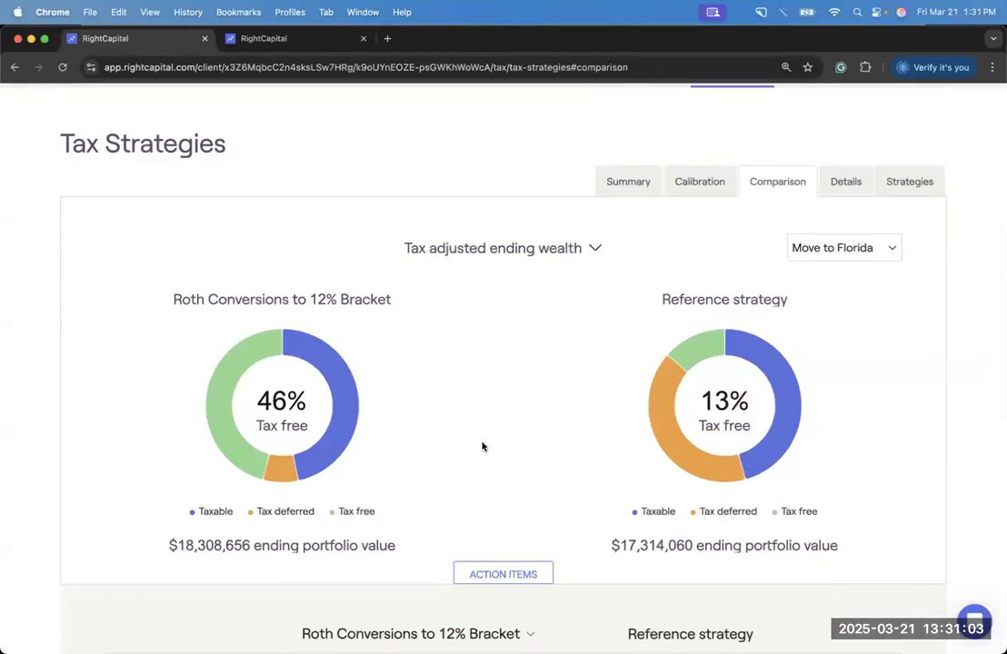
pyautogui.scroll(-1, 483, 447)
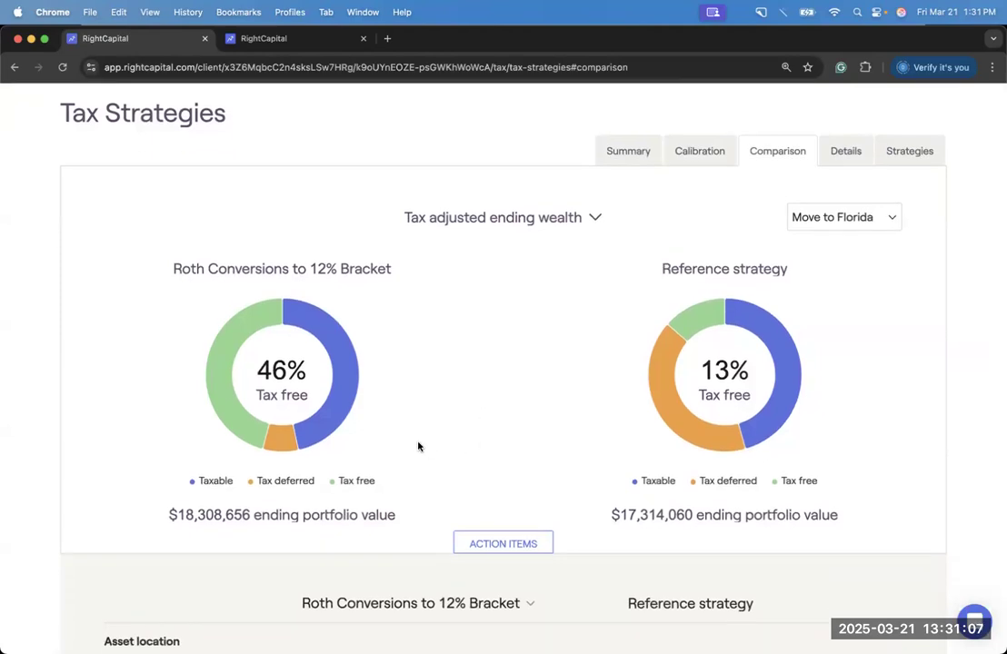
pyautogui.scroll(3, 450, 432)
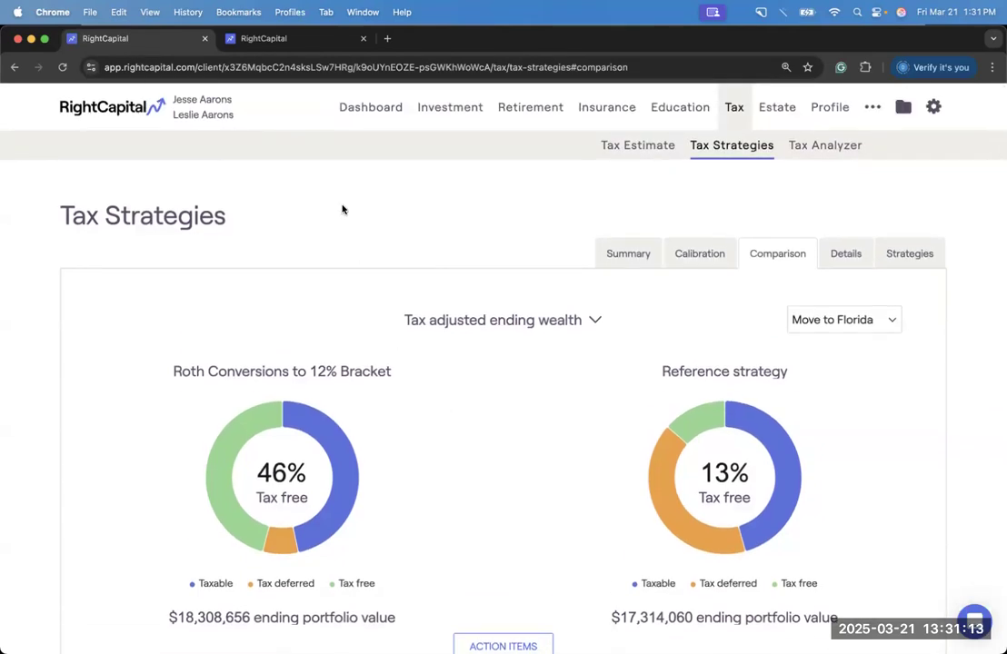
pyautogui.click(317, 39)
pyautogui.scroll(-2, 424, 308)
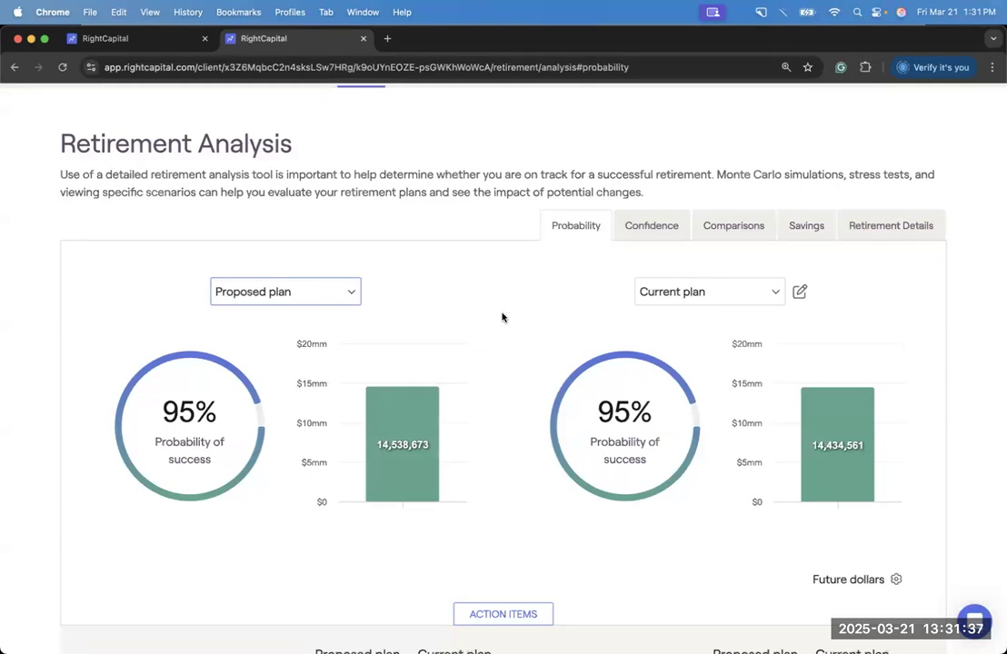
pyautogui.click(799, 292)
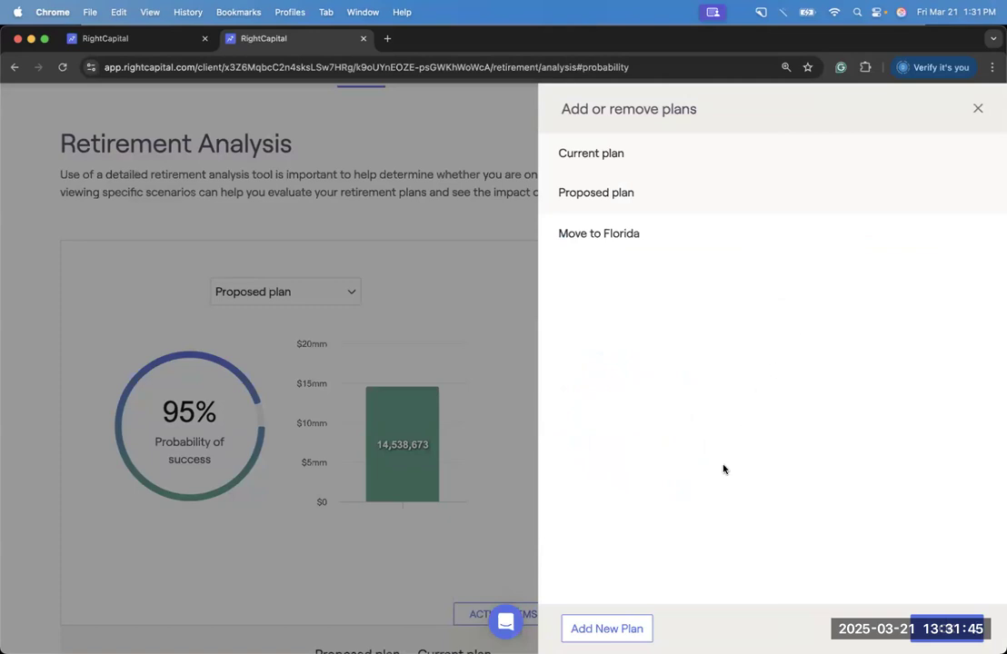
pyautogui.click(623, 629)
pyautogui.click(618, 629)
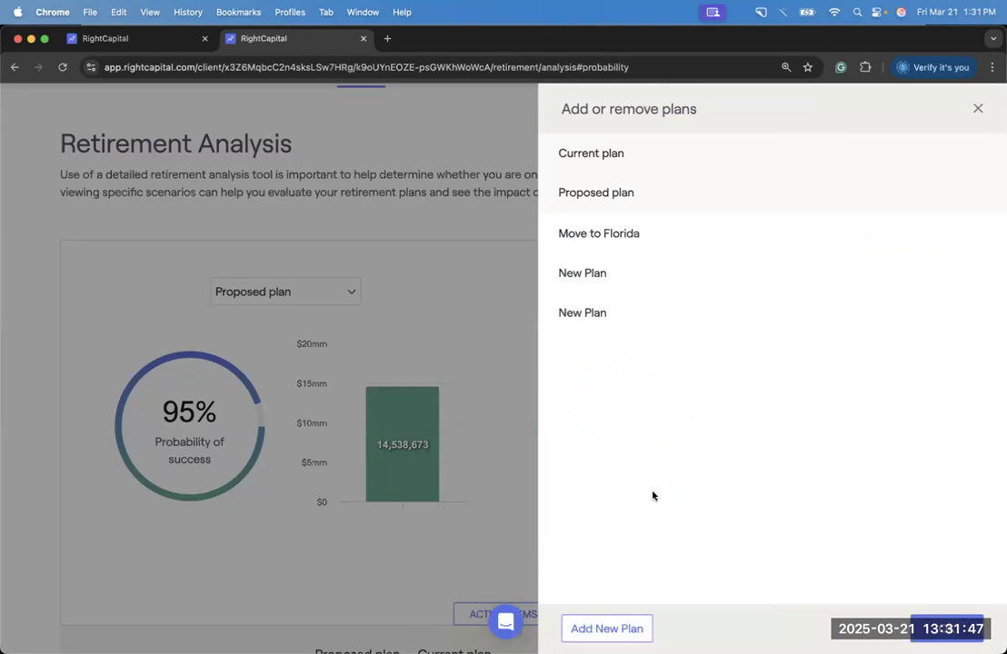
# Step: Rename the first new plan as 22% Roth Conversions and copy its name for reuse
pyautogui.click(618, 277)
pyautogui.moveTo(625, 279); pyautogui.dragTo(554, 279)
pyautogui.write('22')
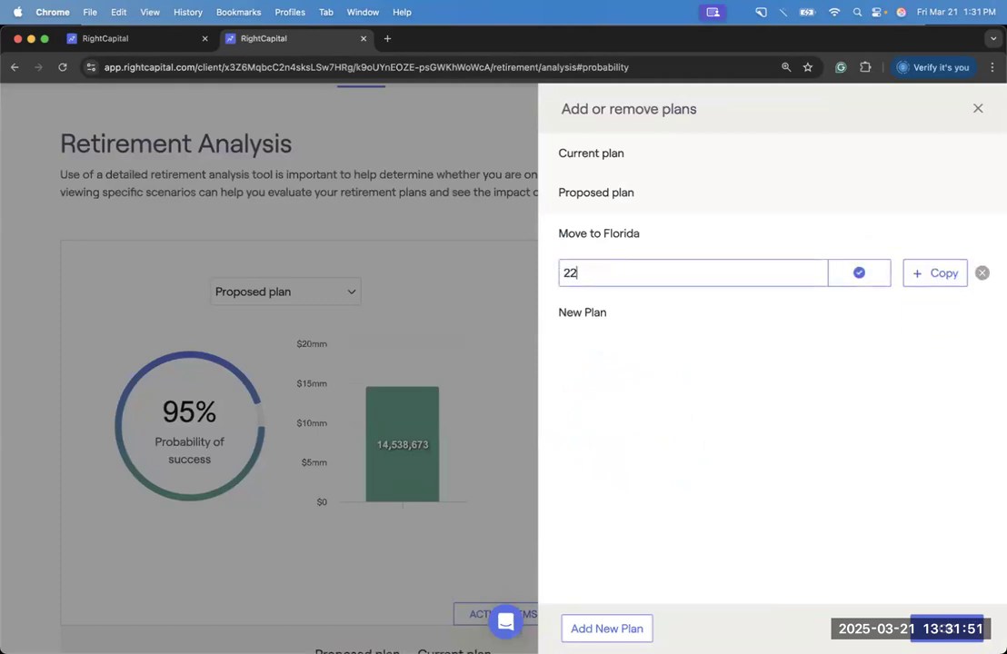
pyautogui.write('% Roth Conversions')
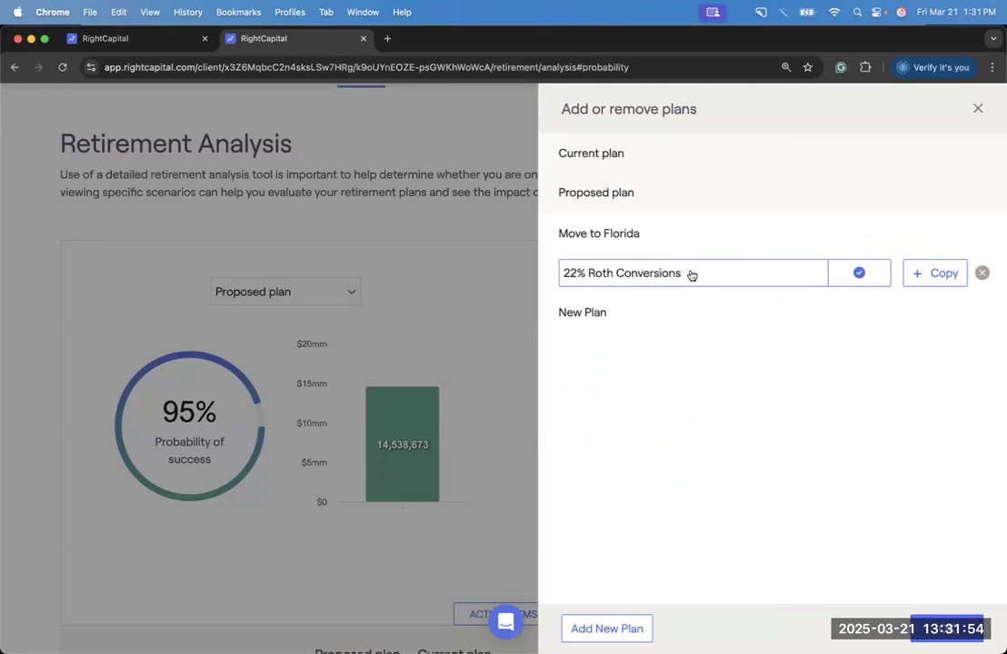
pyautogui.moveTo(691, 275); pyautogui.dragTo(570, 275)
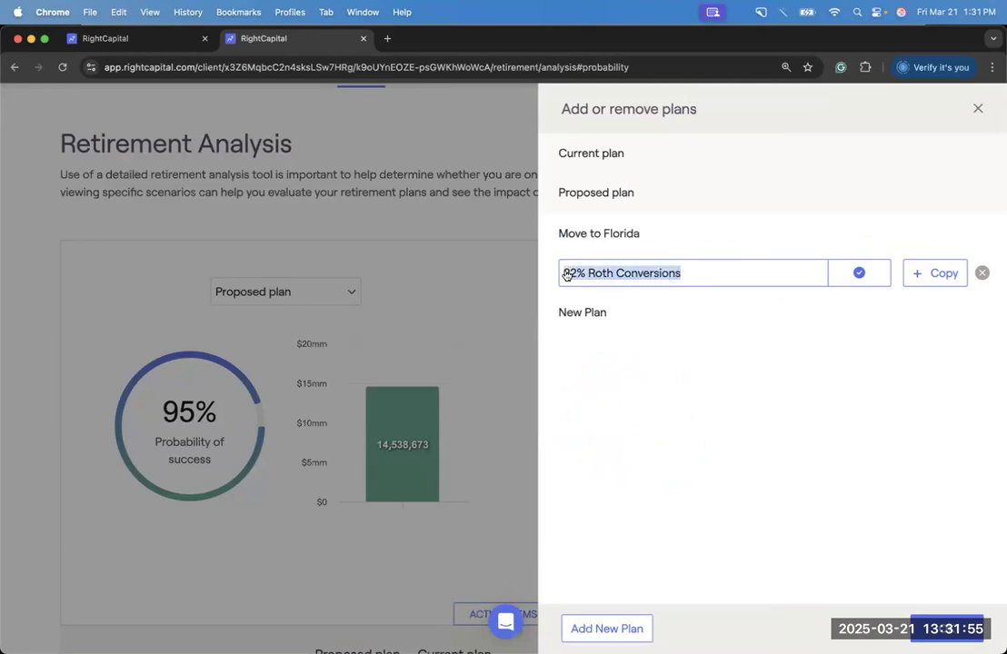
pyautogui.click(859, 274)
# Step: Rename the second new plan as 12% Roth Conversions and save the plan list
pyautogui.click(632, 313)
pyautogui.moveTo(632, 315); pyautogui.dragTo(564, 315)
pyautogui.press('super+v')
pyautogui.press('BackSpace')
pyautogui.write('1')
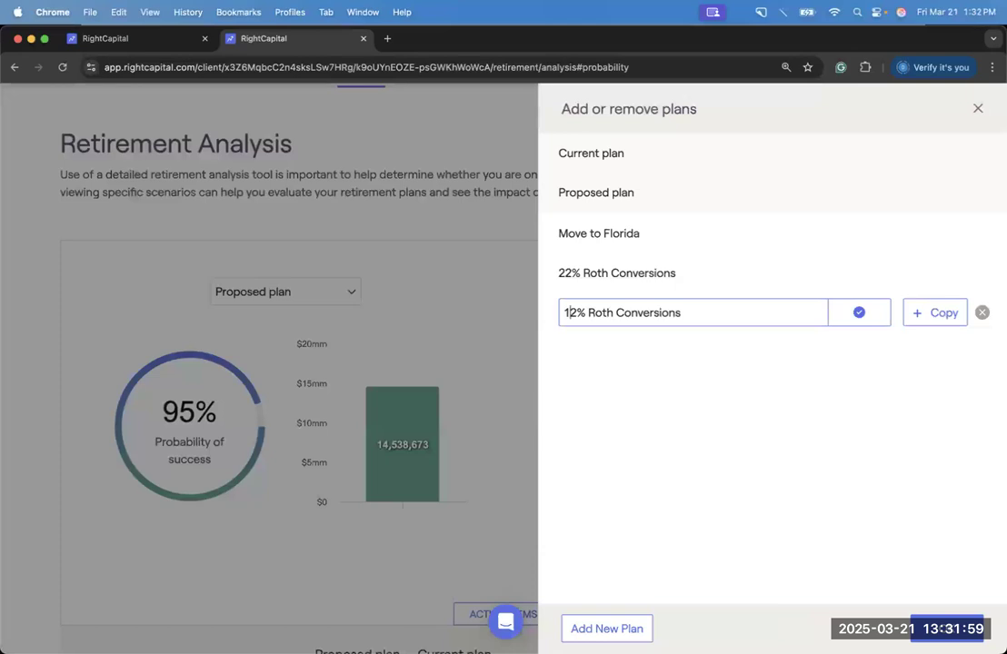
pyautogui.click(856, 314)
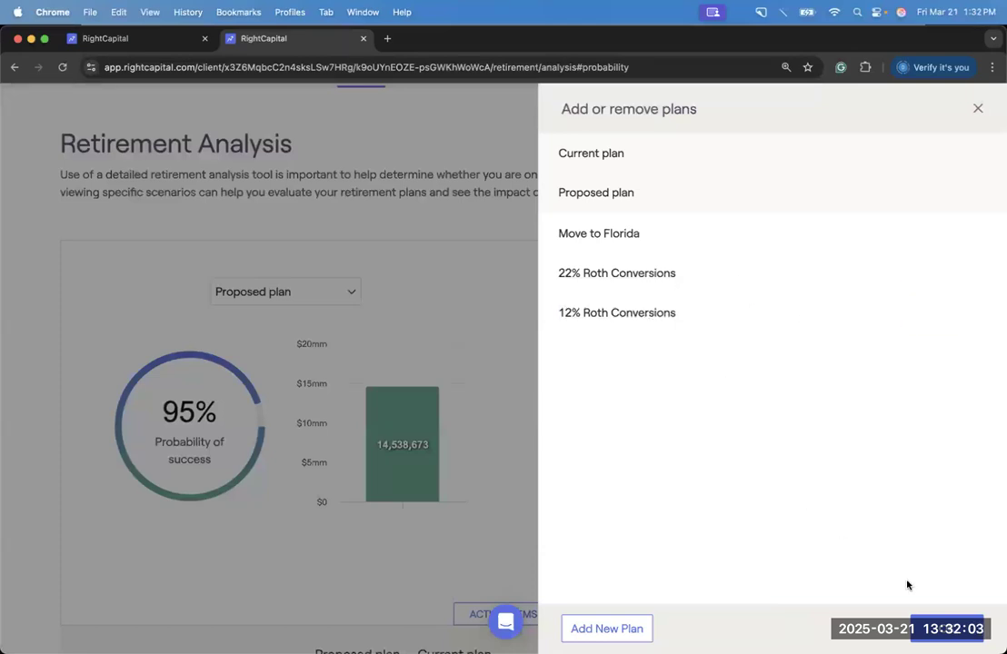
pyautogui.click(946, 627)
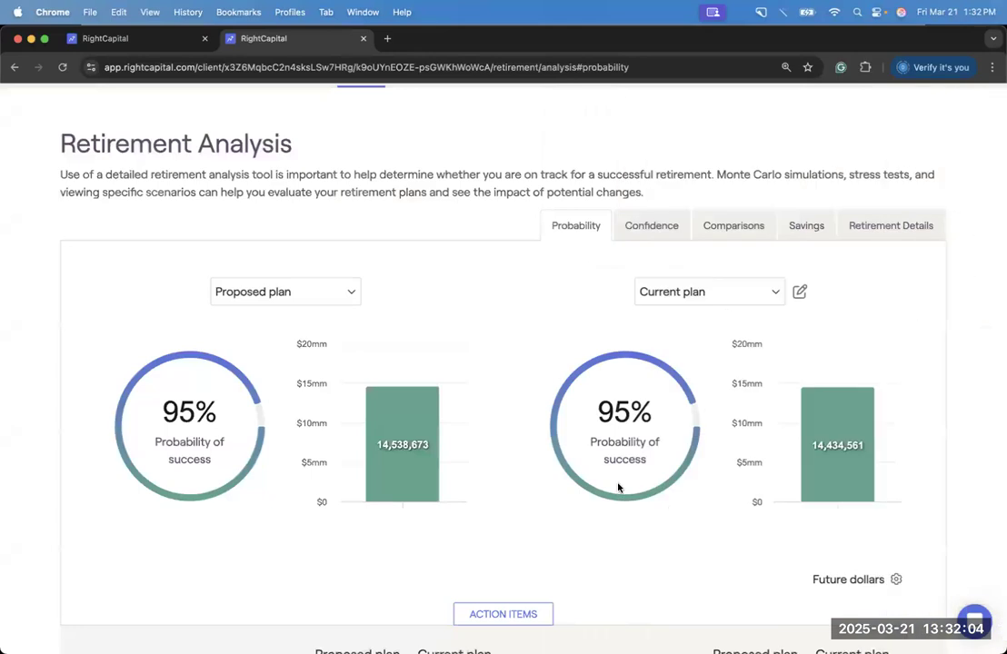
# Step: Select the 22% Roth Conversions plan against the Current plan, set its tax strategy to Roth Conversions to 22% Bracket, and refresh the results
pyautogui.click(346, 293)
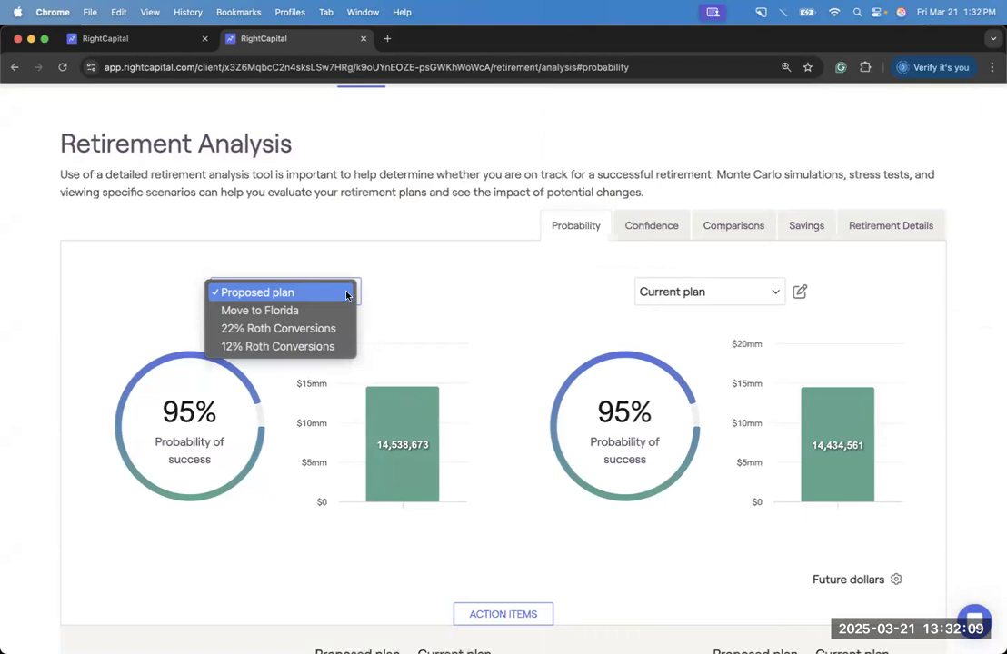
pyautogui.press('Return')
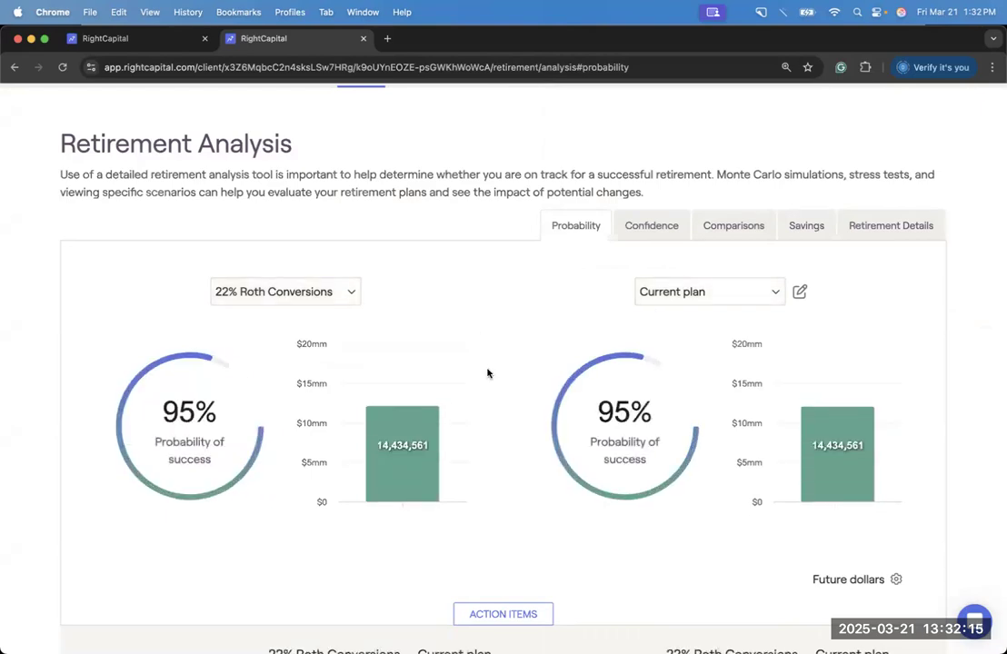
pyautogui.scroll(-1, 487, 371)
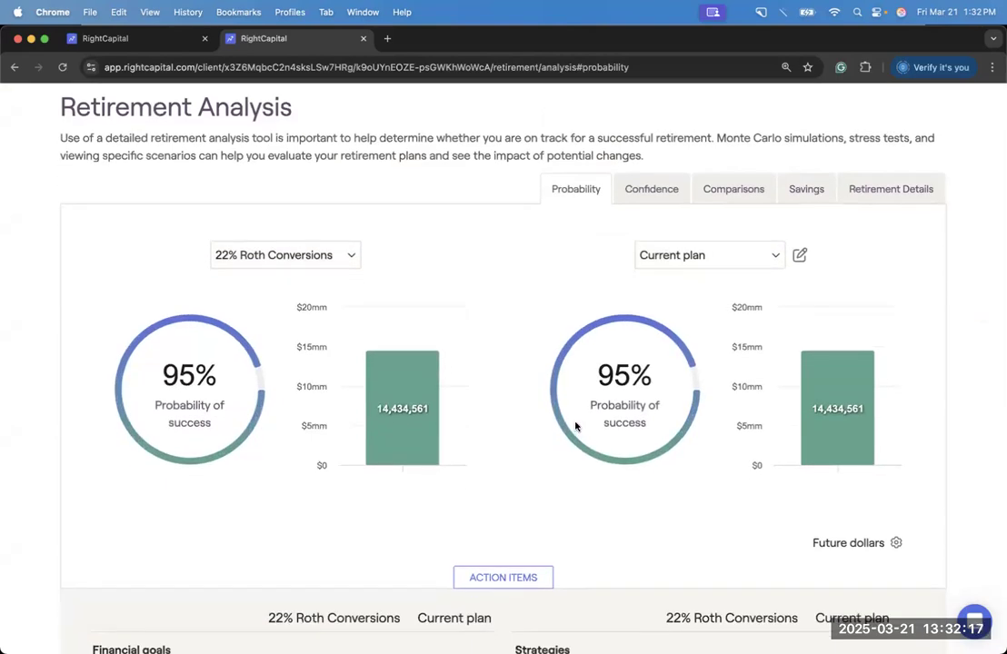
pyautogui.scroll(-5, 575, 426)
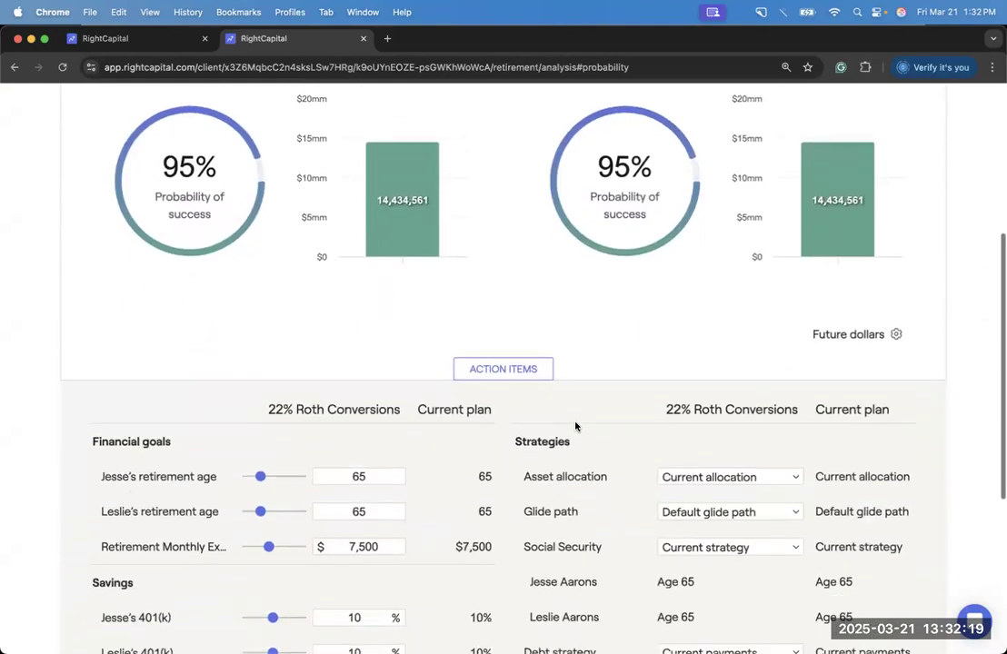
pyautogui.scroll(-2, 575, 426)
pyautogui.click(666, 454)
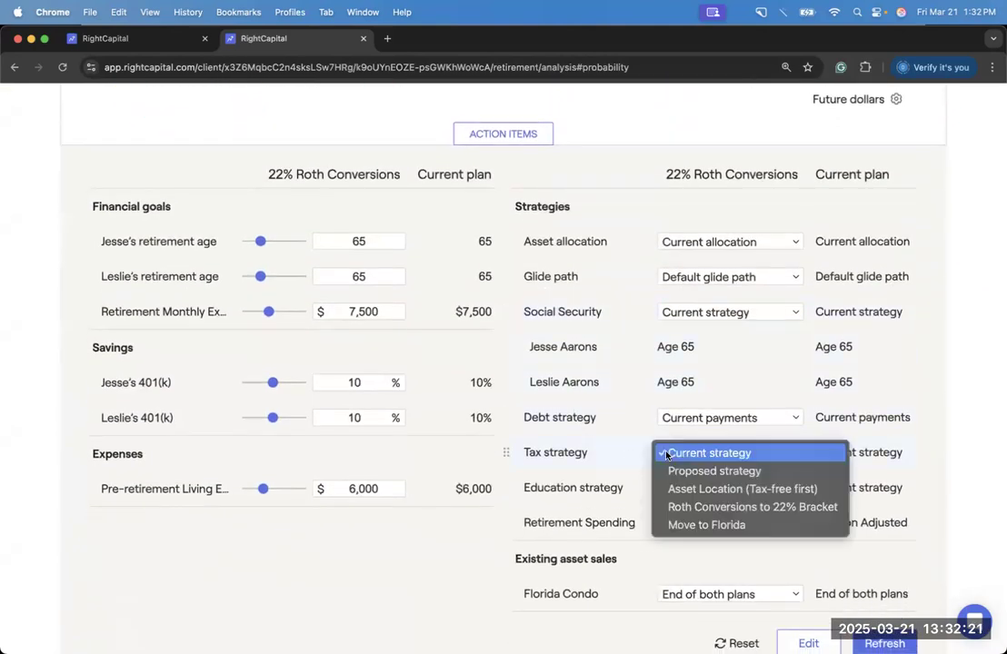
pyautogui.click(677, 506)
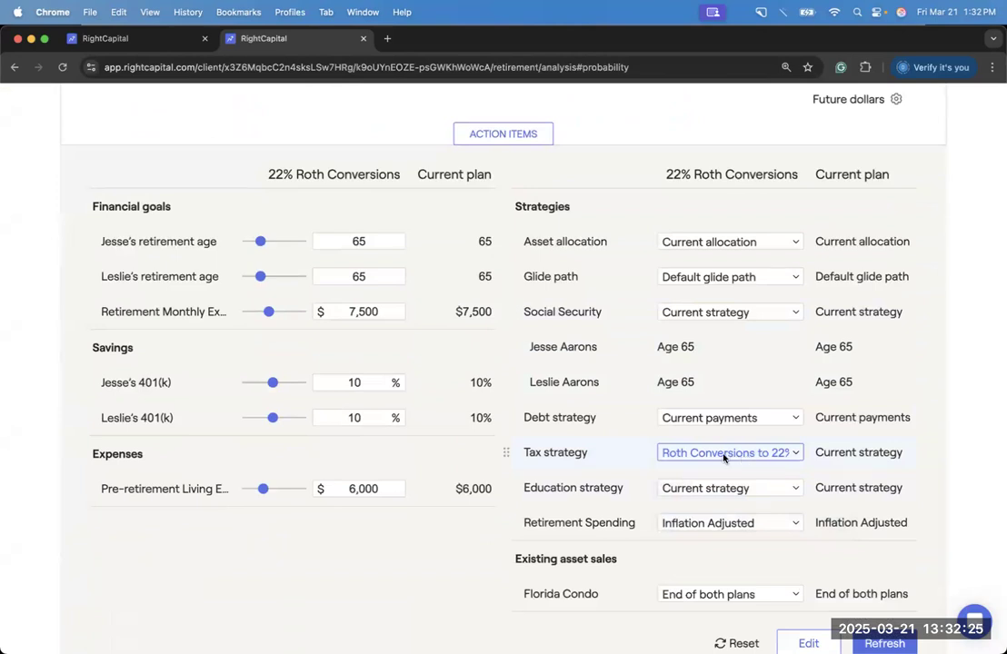
pyautogui.scroll(4, 723, 458)
pyautogui.scroll(-2, 576, 346)
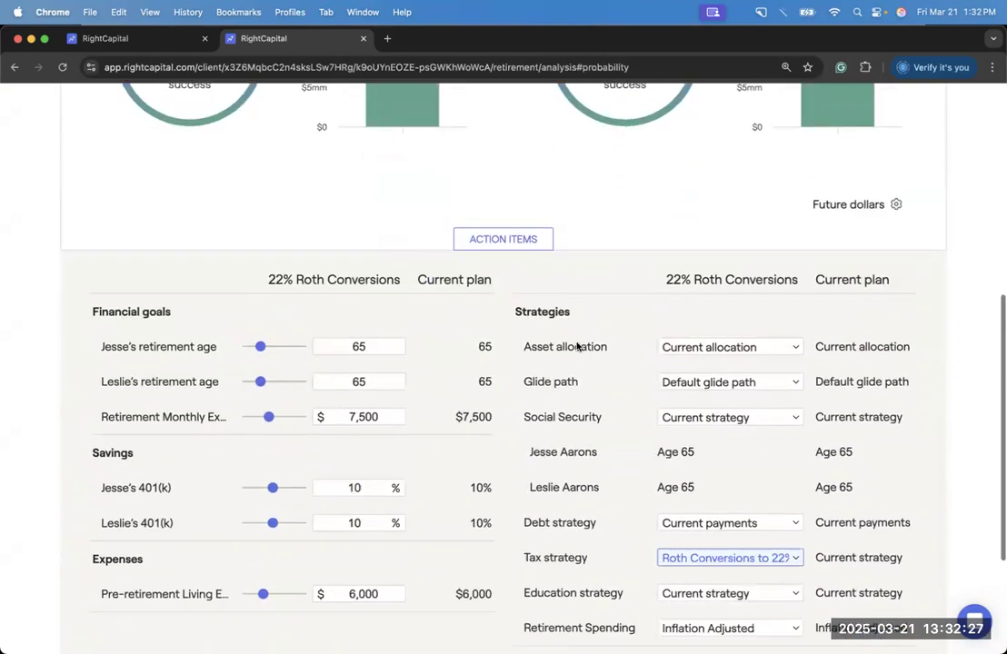
pyautogui.scroll(-4, 576, 346)
pyautogui.click(894, 548)
pyautogui.scroll(2, 539, 395)
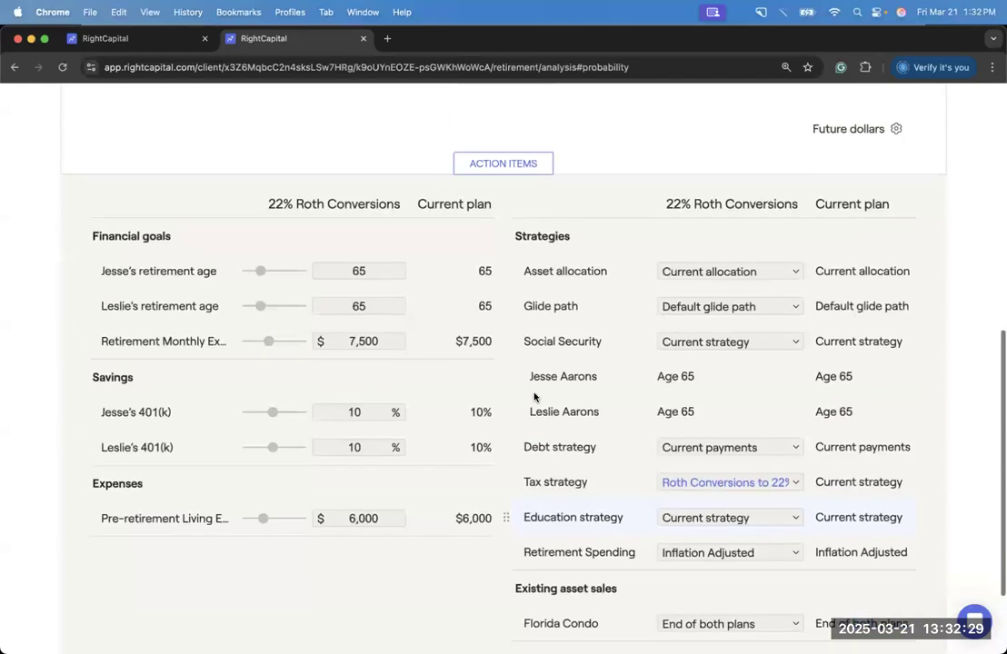
pyautogui.scroll(6, 535, 397)
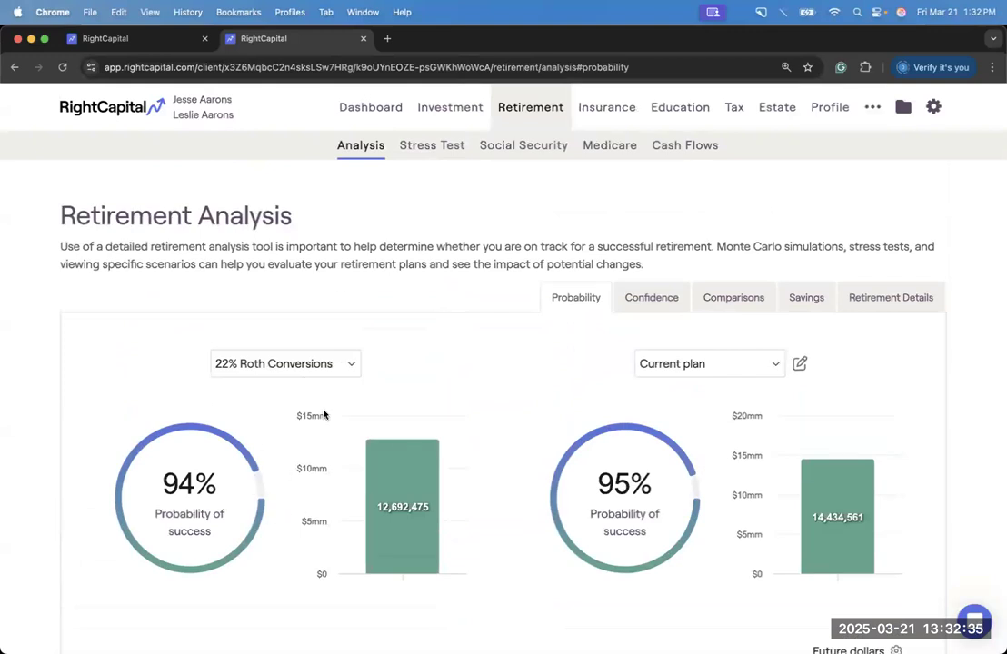
# Step: Reload both the Tax Strategies page and the Retirement Analysis page
pyautogui.click(113, 40)
pyautogui.click(63, 67)
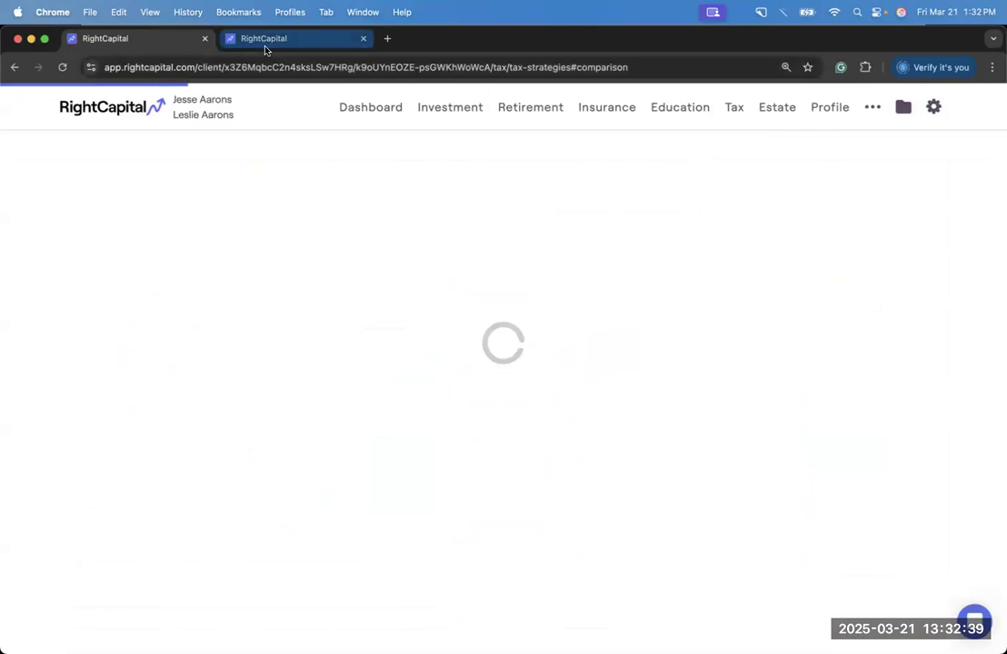
pyautogui.click(264, 47)
pyautogui.click(62, 67)
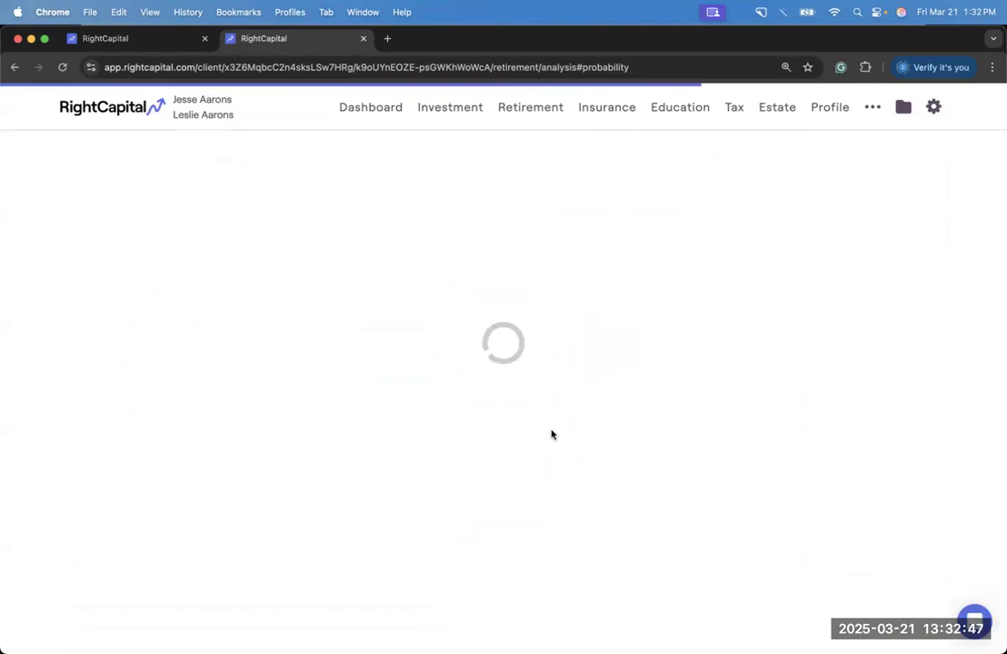
# Step: Check the tax strategy options of the 22% Roth Conversions plan for the 12% bracket strategy, keeping the current selection
pyautogui.scroll(-1, 552, 435)
pyautogui.click(516, 612)
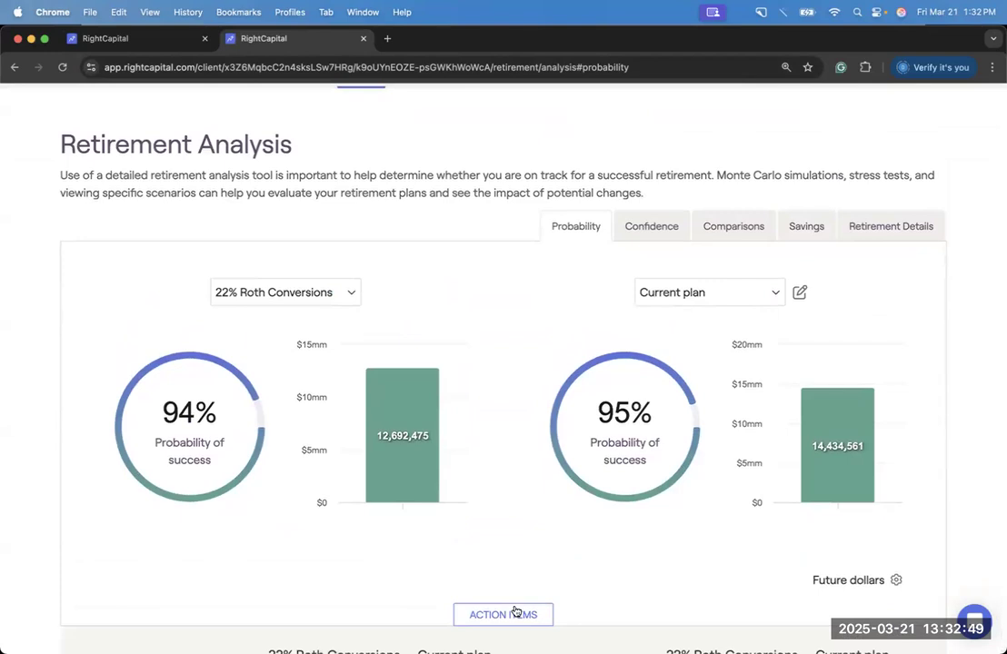
pyautogui.click(673, 484)
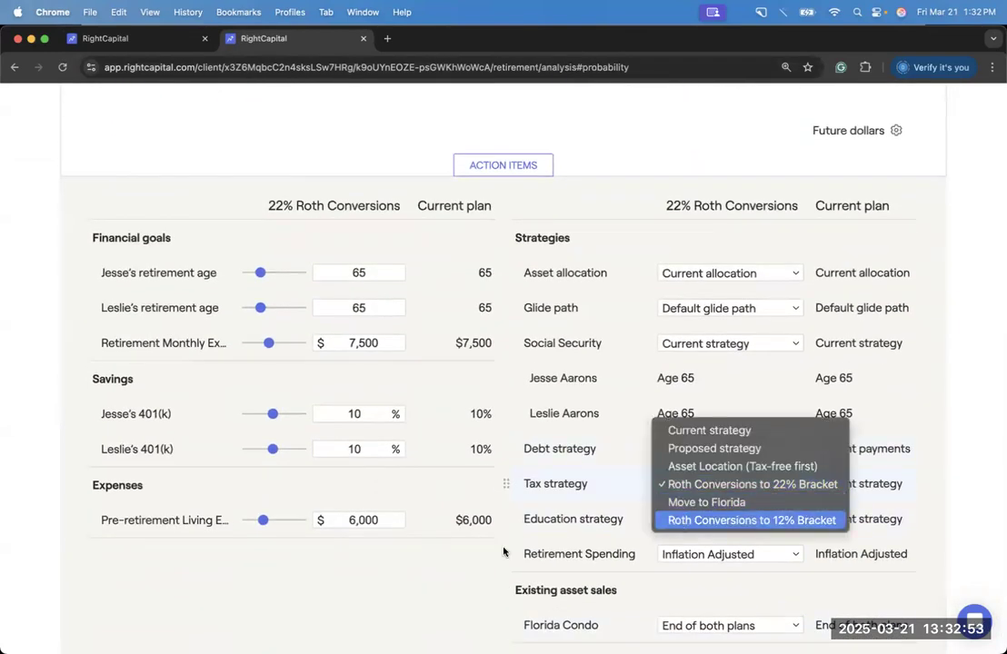
pyautogui.click(474, 562)
pyautogui.scroll(3, 474, 563)
pyautogui.scroll(3, 474, 563)
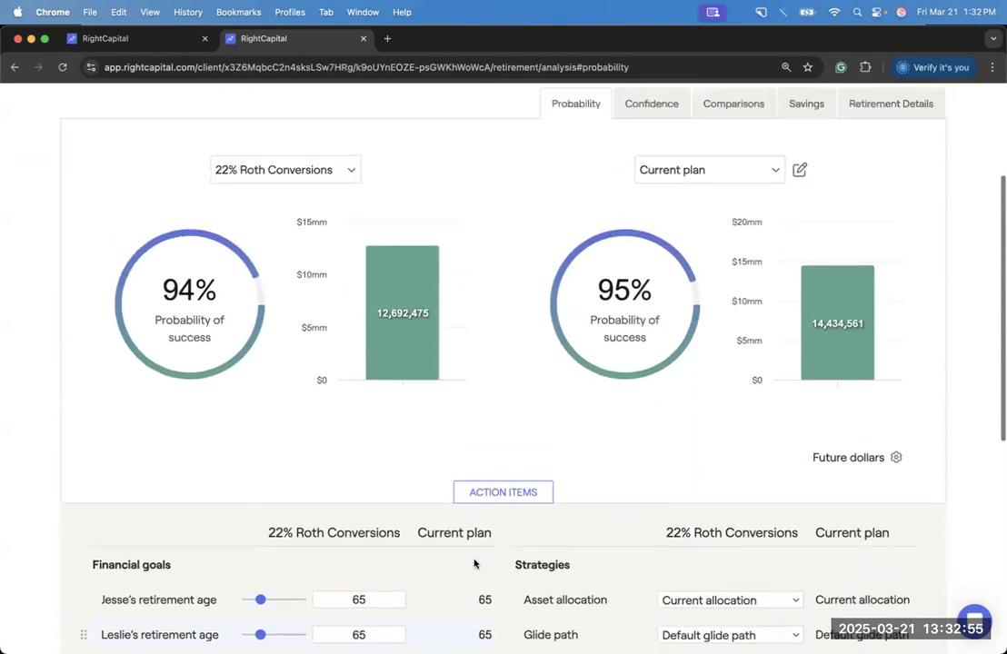
# Step: Select the 12% Roth Conversions plan, set its tax strategy to Roth Conversions to 12% Bracket, and refresh the results
pyautogui.click(273, 218)
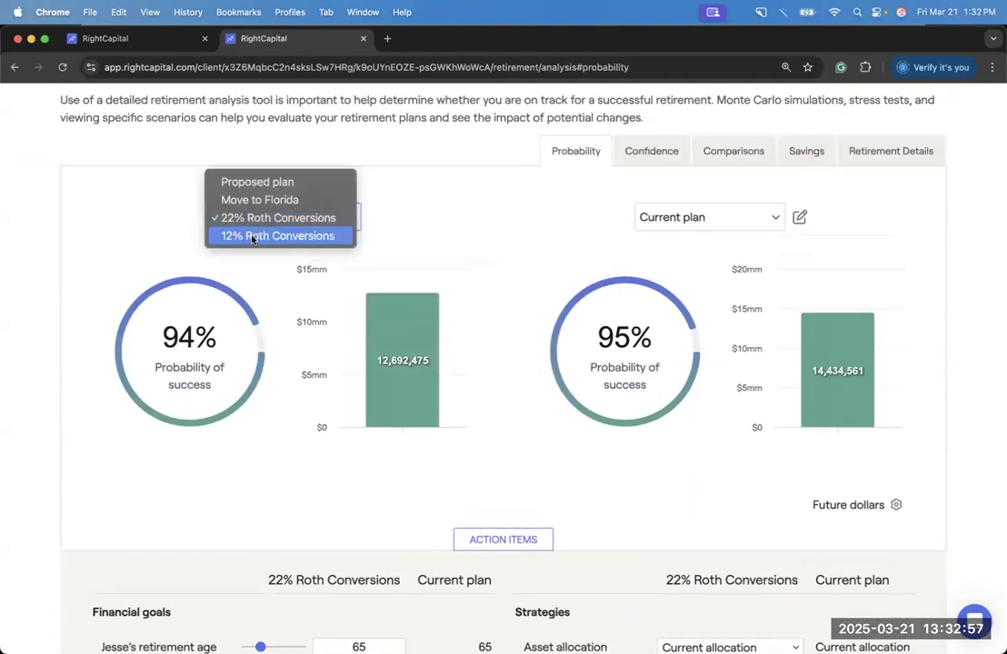
pyautogui.click(255, 236)
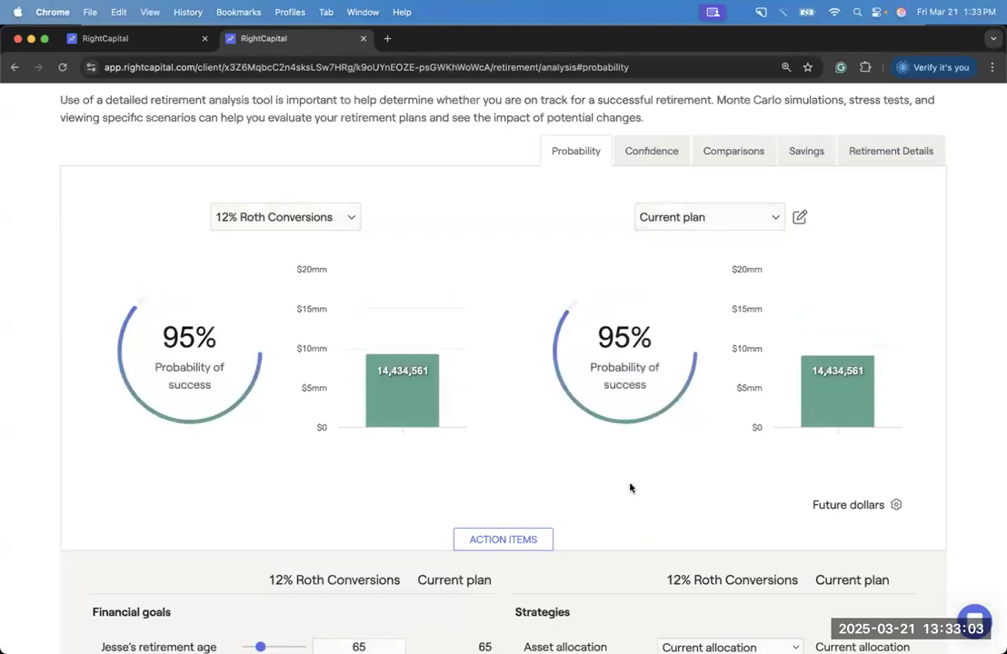
pyautogui.scroll(-10, 630, 488)
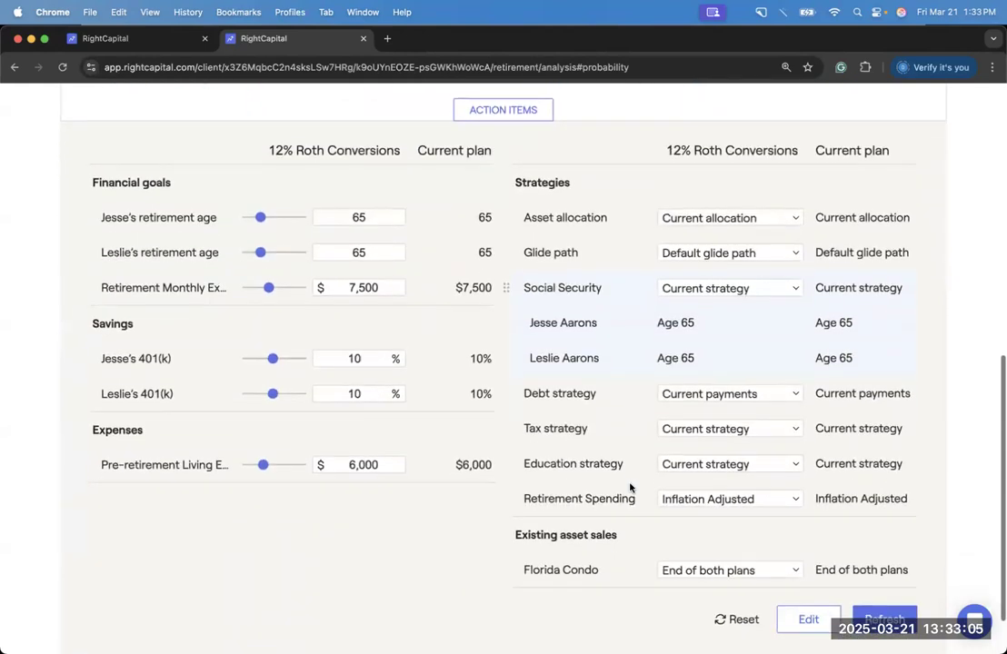
pyautogui.click(677, 429)
pyautogui.click(677, 520)
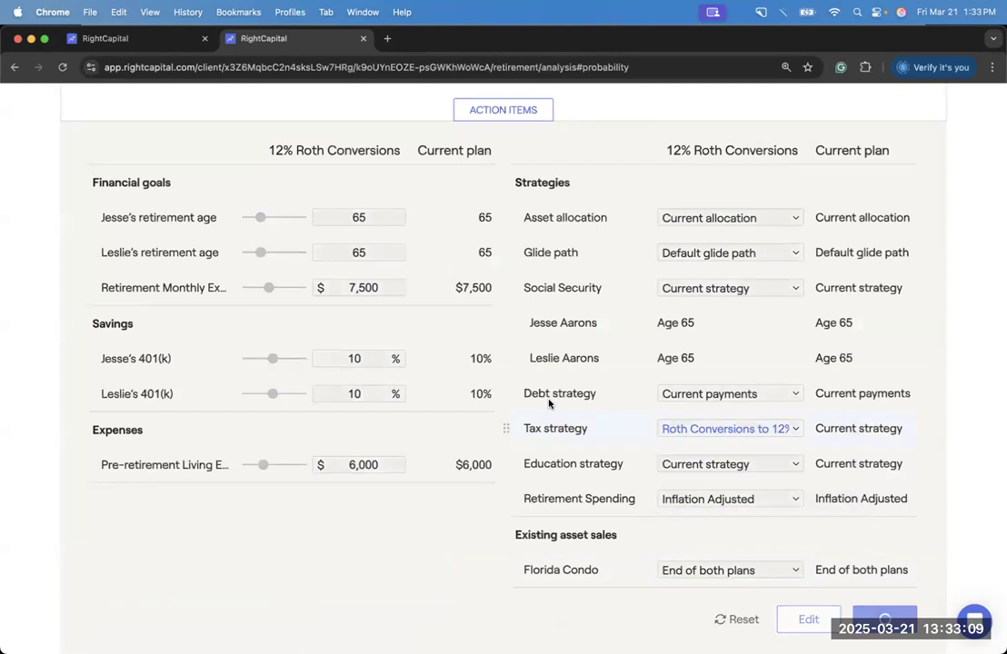
pyautogui.scroll(5, 549, 405)
pyautogui.scroll(3, 549, 404)
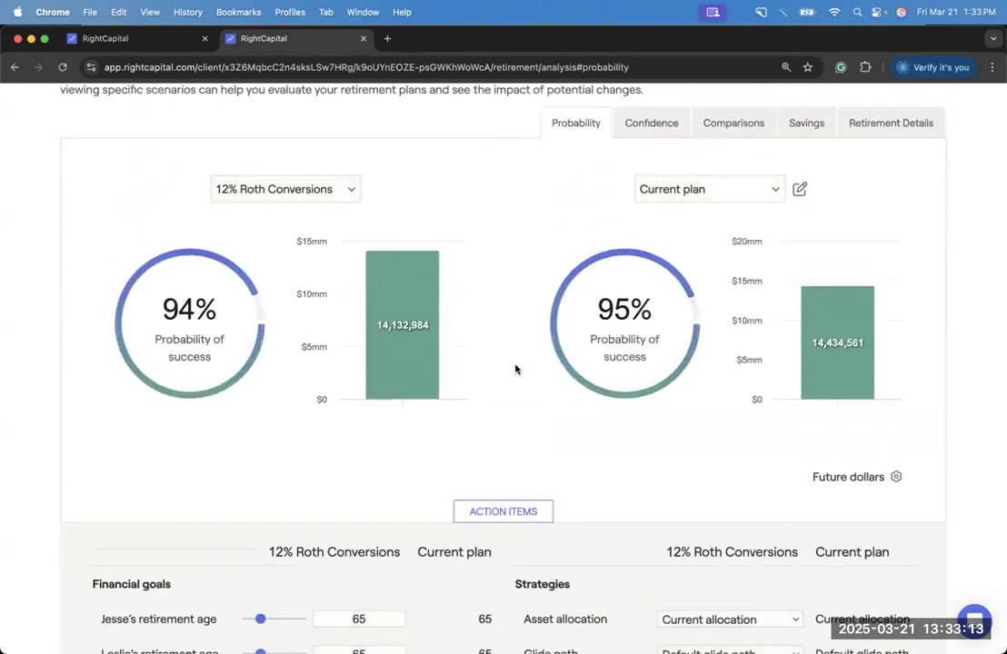
# Step: Replace the Current plan in the comparison with 22% Roth Conversions, opposite the 12% Roth Conversions plan
pyautogui.scroll(2, 514, 368)
pyautogui.click(338, 258)
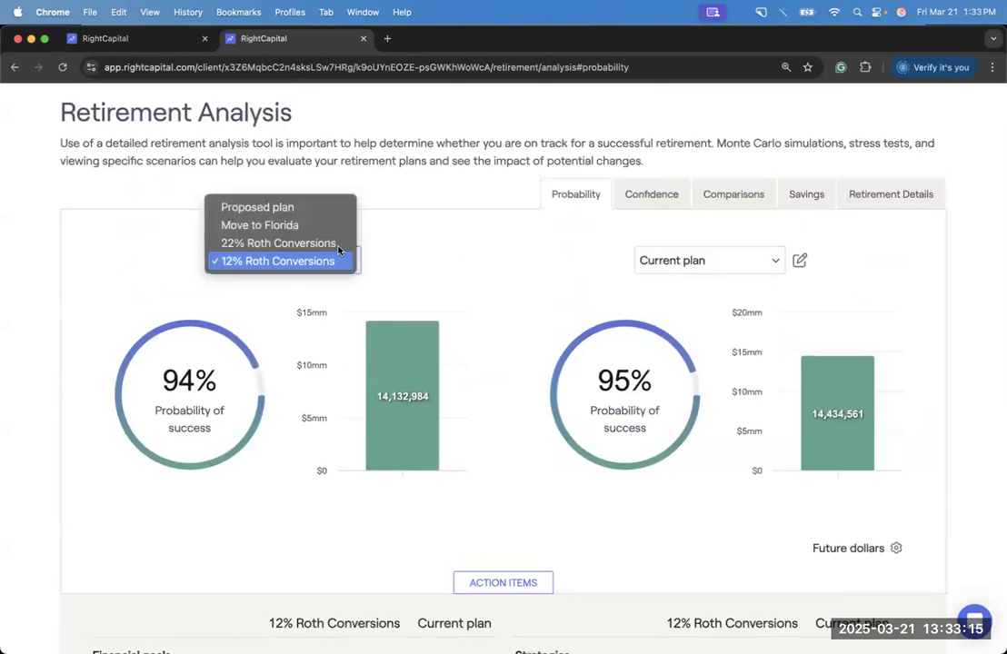
pyautogui.click(436, 265)
pyautogui.click(650, 270)
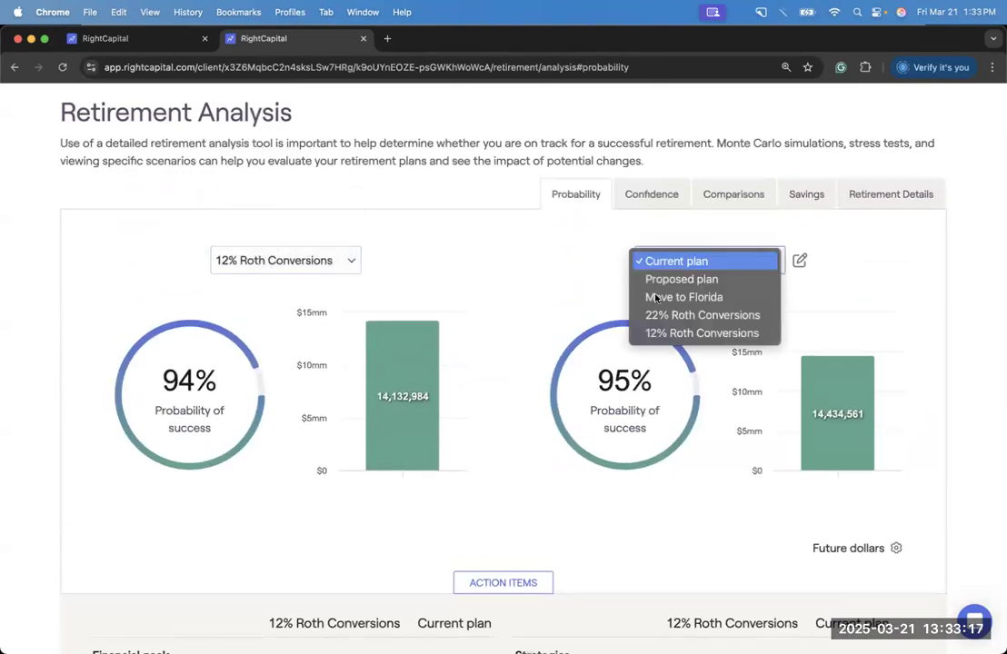
pyautogui.click(677, 312)
pyautogui.scroll(-1, 523, 370)
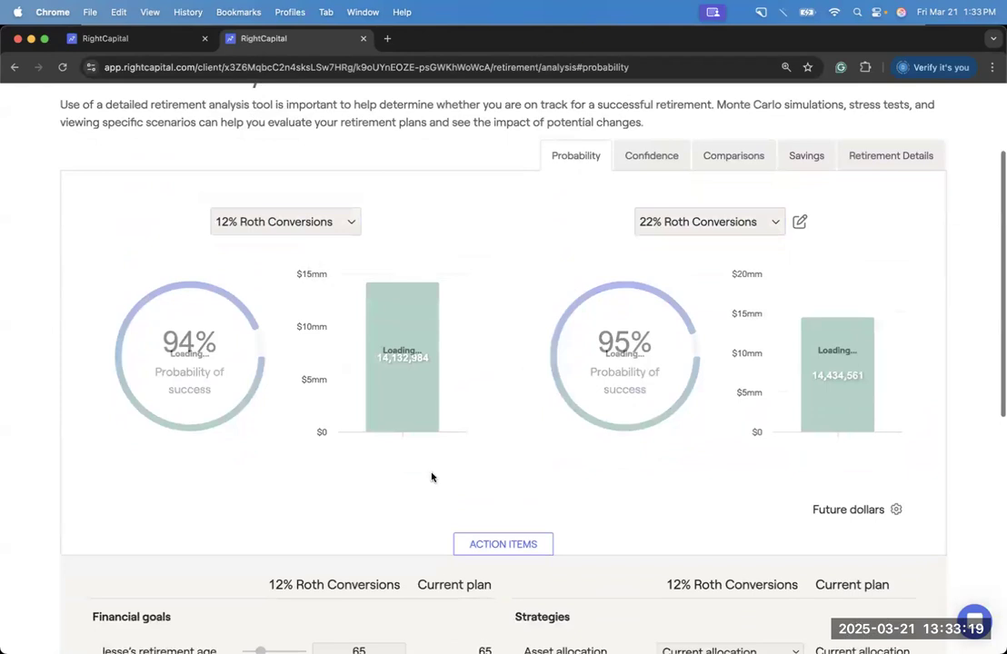
pyautogui.scroll(-5, 569, 451)
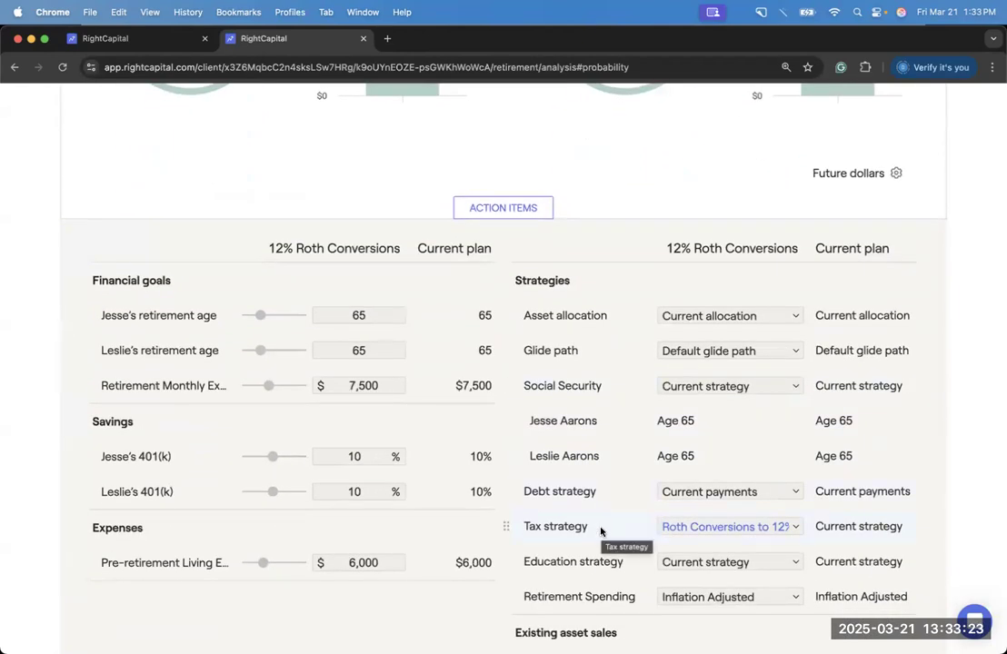
# Step: Examine the probability of success, median ending portfolio and tax strategy settings of the 12% and 22% Roth Conversions plans
pyautogui.scroll(-3, 555, 513)
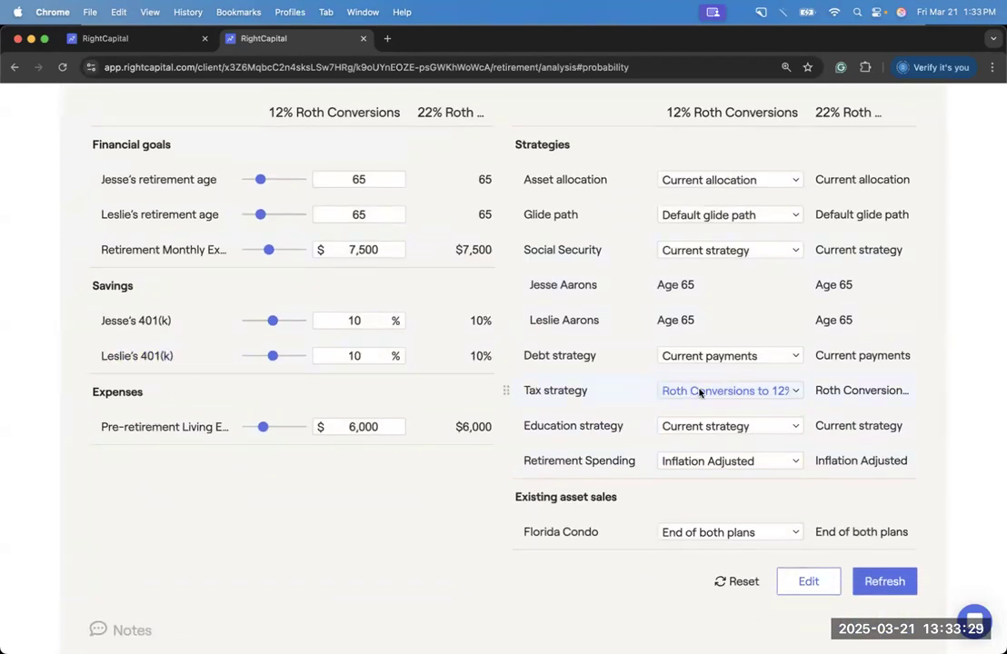
pyautogui.scroll(5, 607, 329)
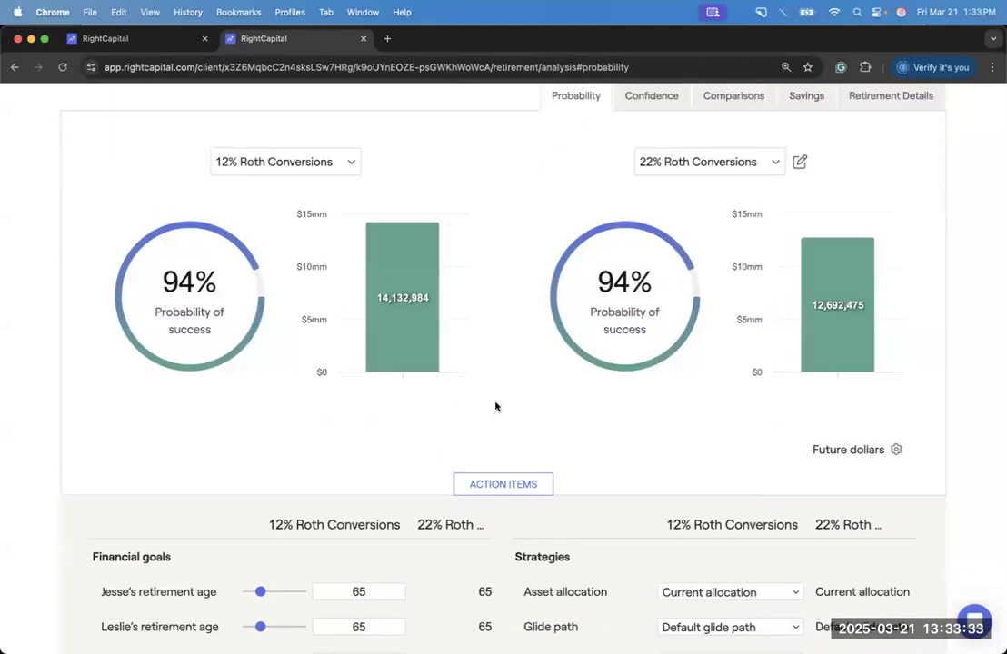
pyautogui.scroll(1, 704, 351)
pyautogui.scroll(1, 703, 351)
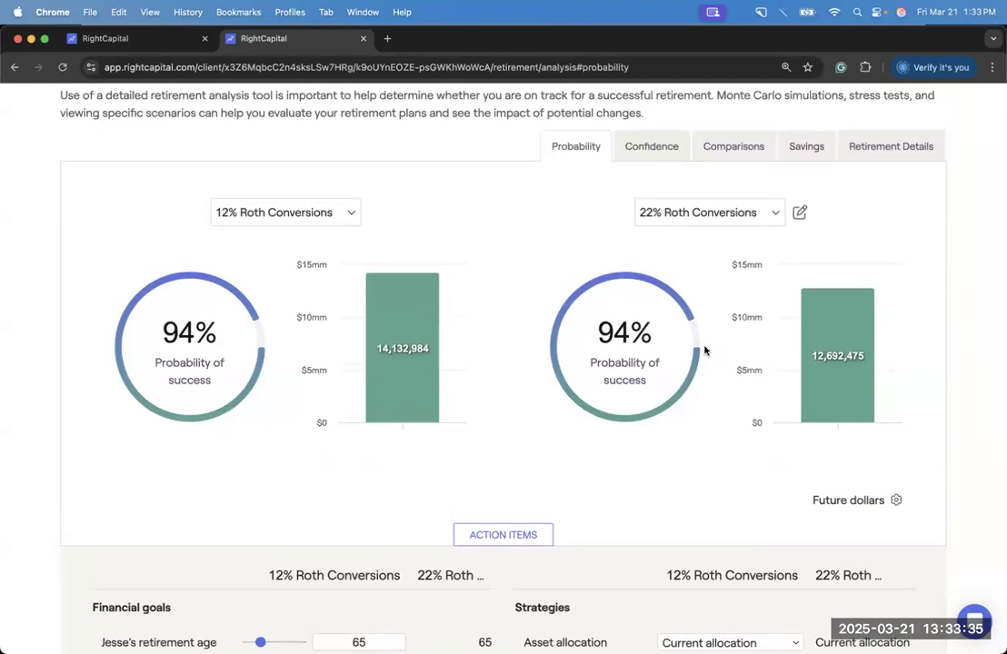
pyautogui.scroll(1, 703, 351)
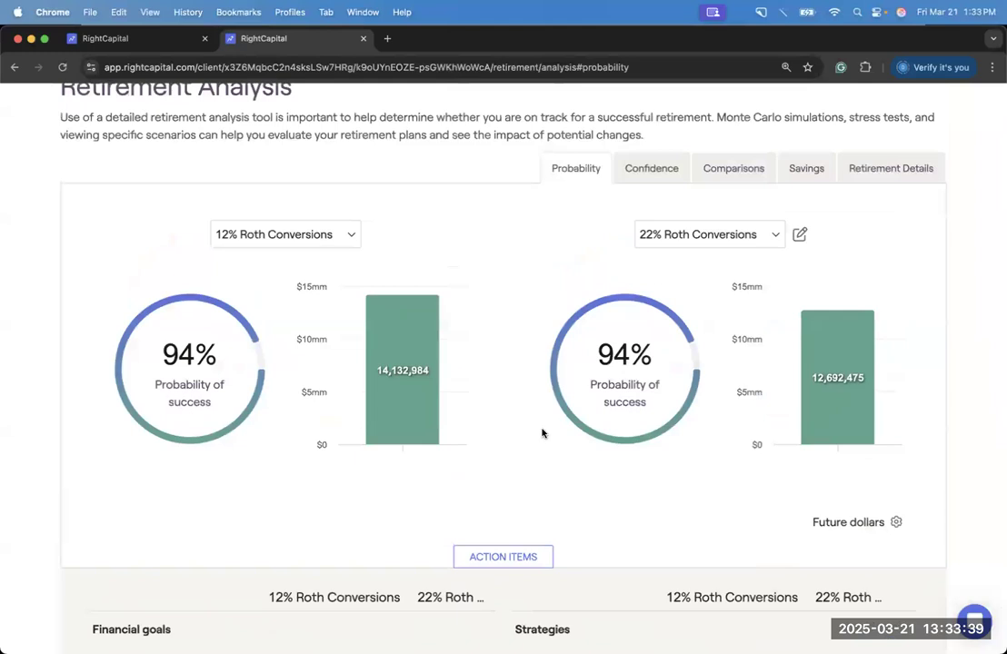
pyautogui.moveTo(798, 404)
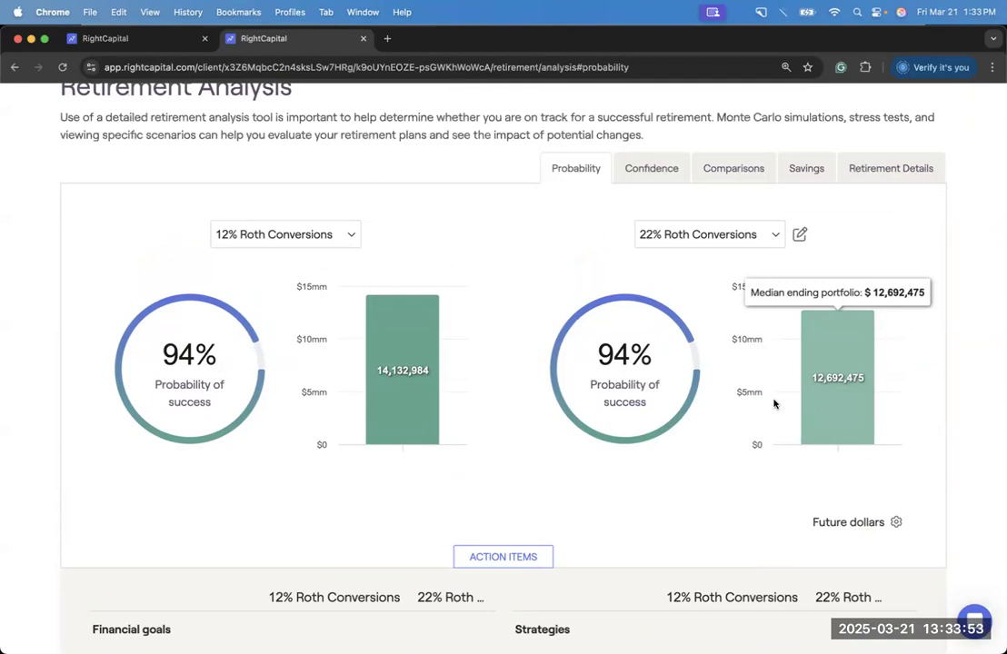
pyautogui.scroll(-3, 699, 491)
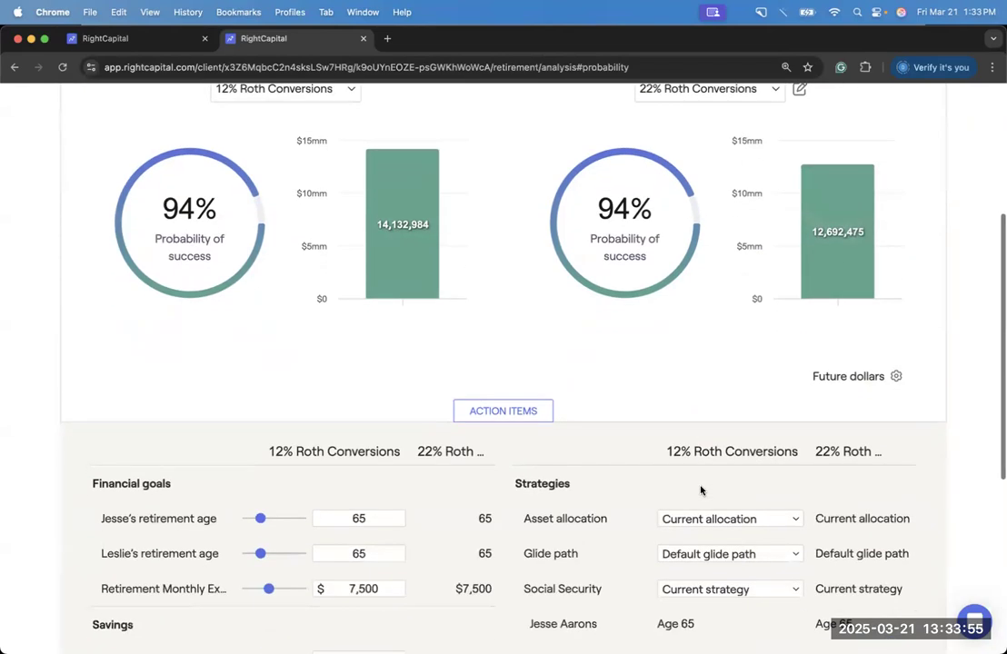
pyautogui.scroll(-5, 699, 491)
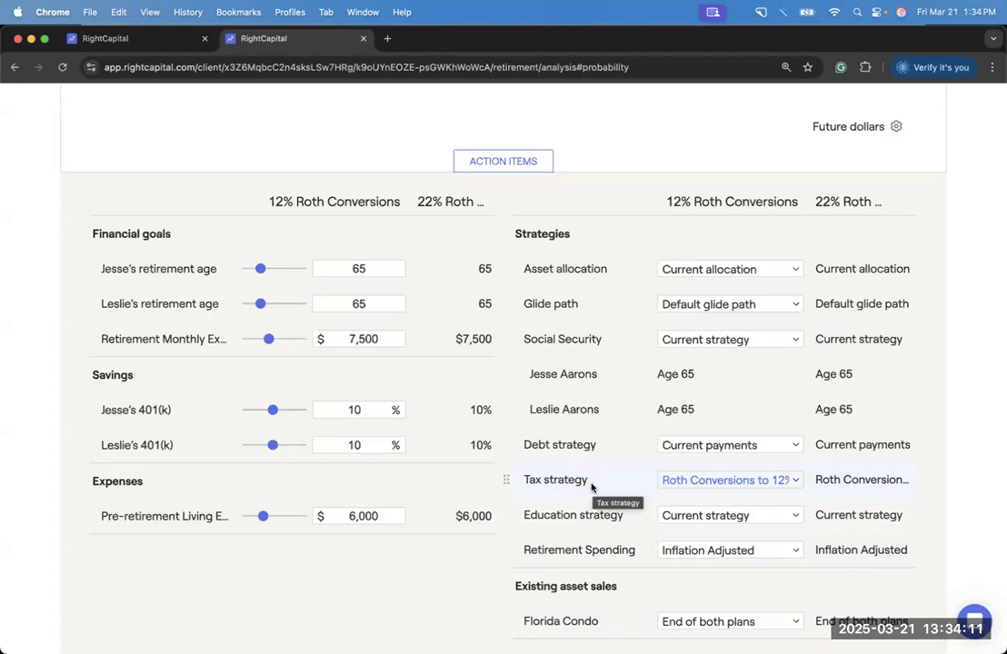
pyautogui.scroll(5, 591, 488)
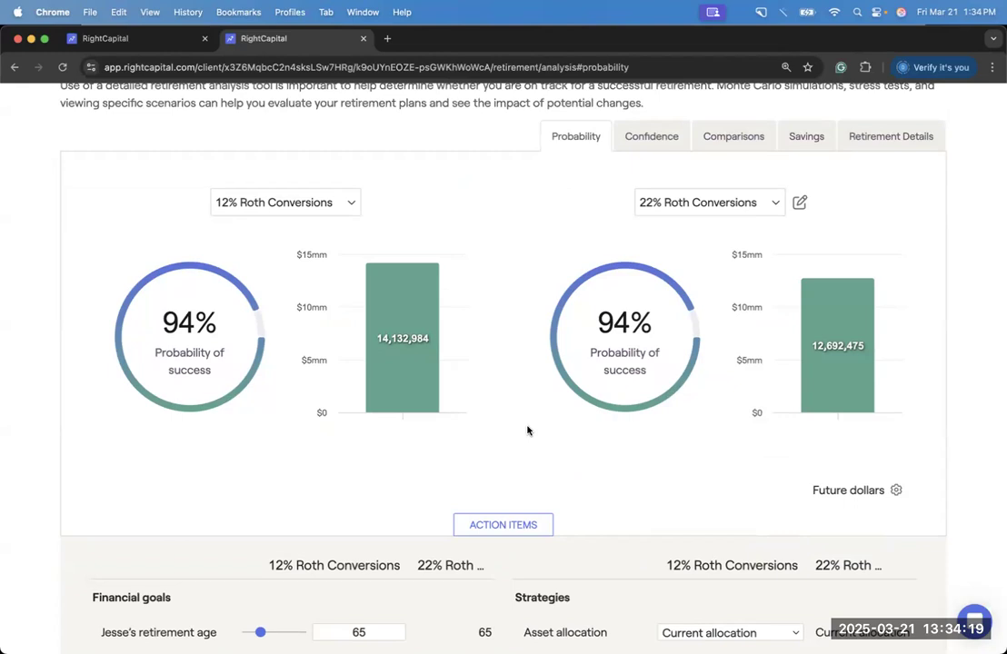
pyautogui.scroll(1, 527, 431)
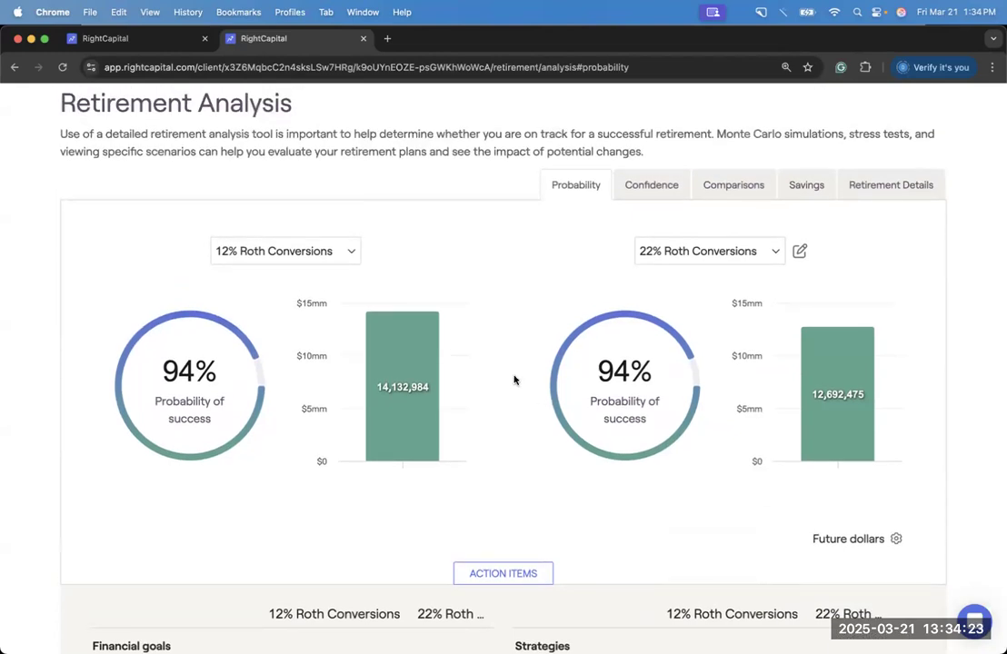
# Step: Open the retirement plan comparisons and examine the Baseline invested assets scenario for the 12% and 22% Roth Conversions plans
pyautogui.scroll(1, 563, 318)
pyautogui.click(727, 214)
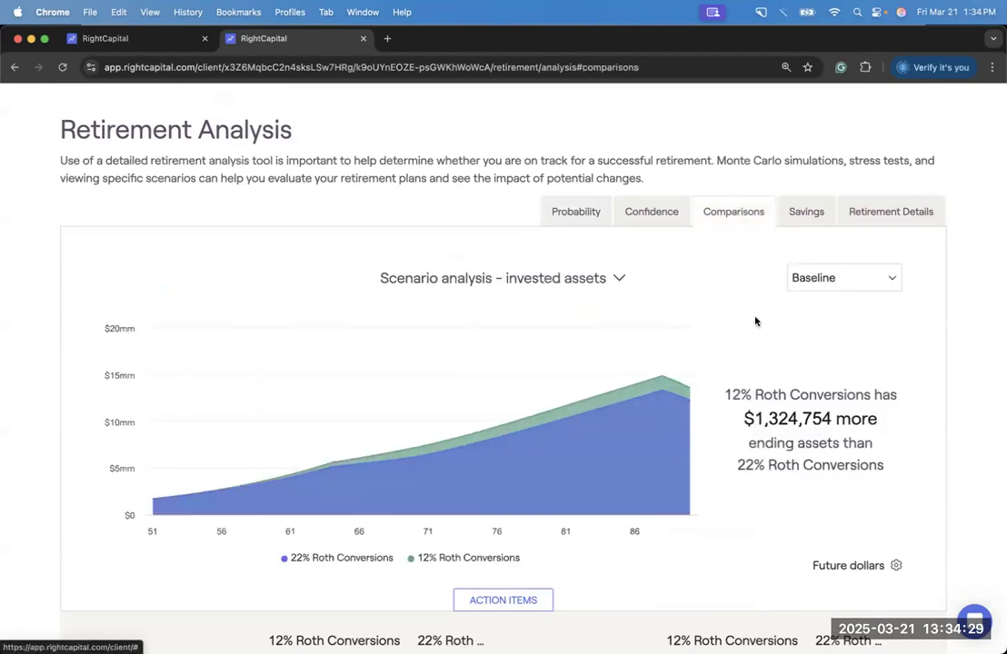
pyautogui.scroll(-3, 755, 320)
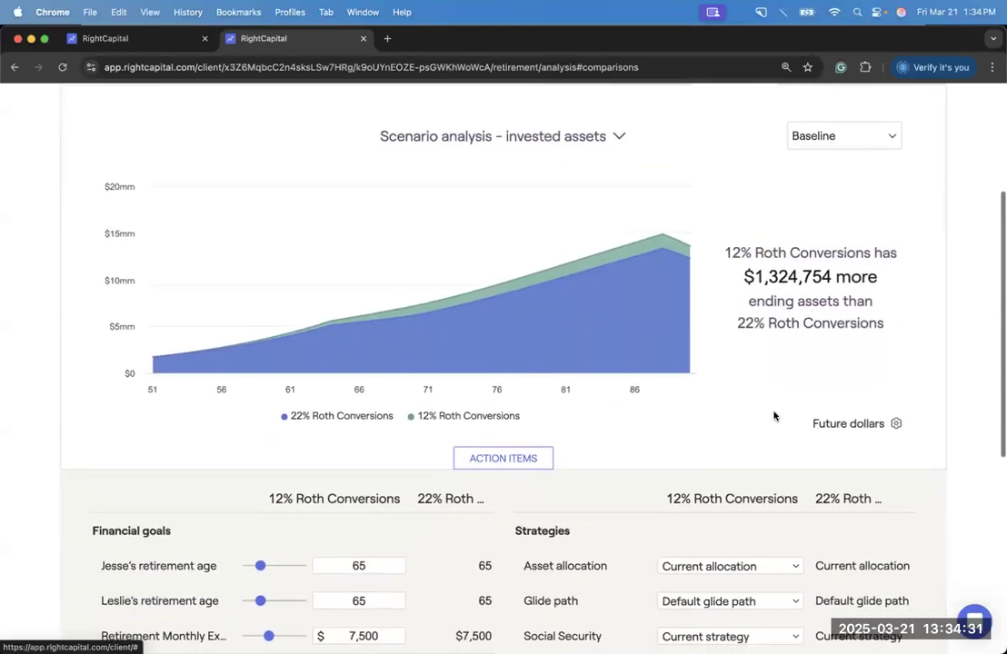
pyautogui.scroll(3, 775, 417)
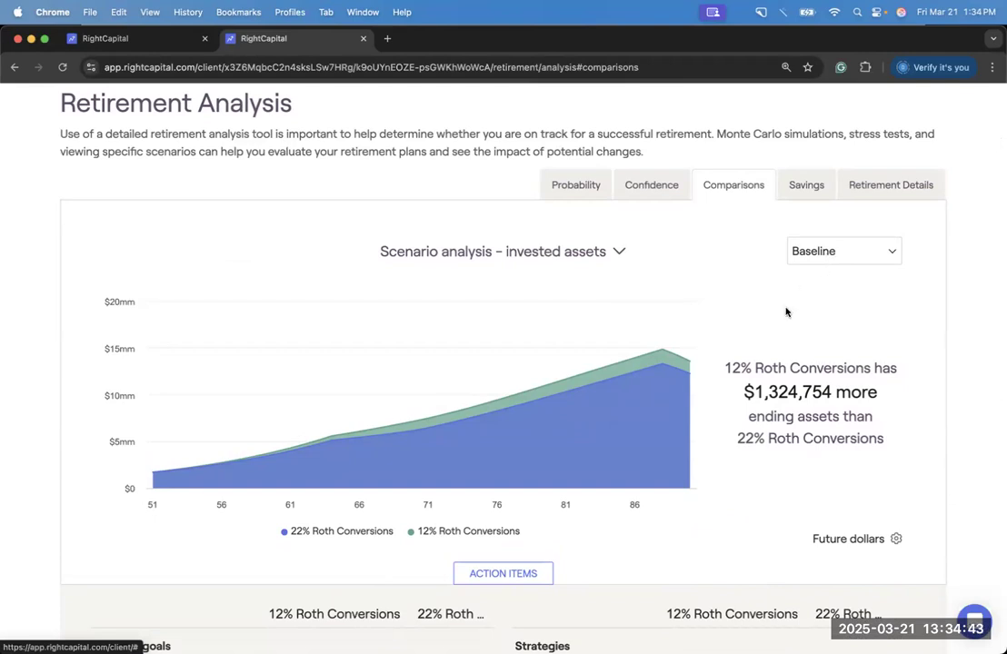
pyautogui.click(619, 250)
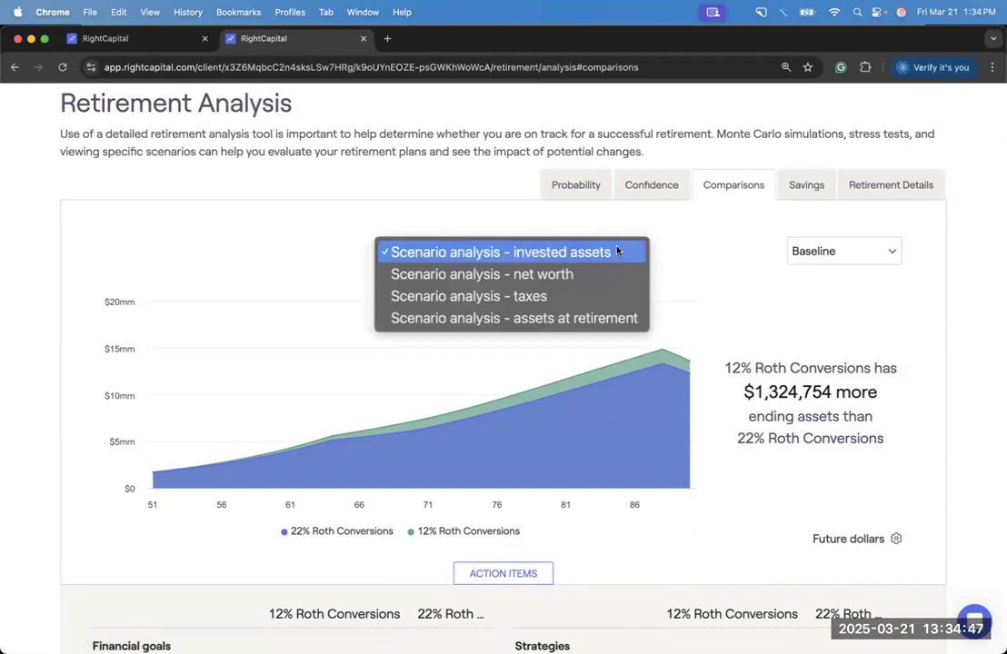
pyautogui.click(675, 255)
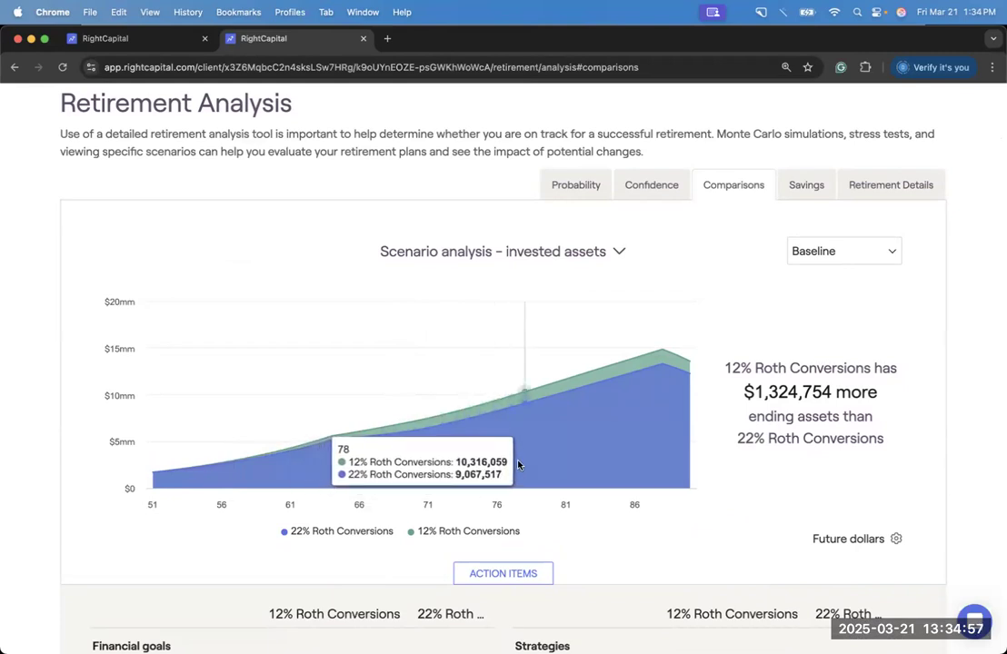
# Step: Switch the scenario analysis to taxes and compare the tax projections of the 12% and 22% Roth Conversions plans
pyautogui.click(617, 254)
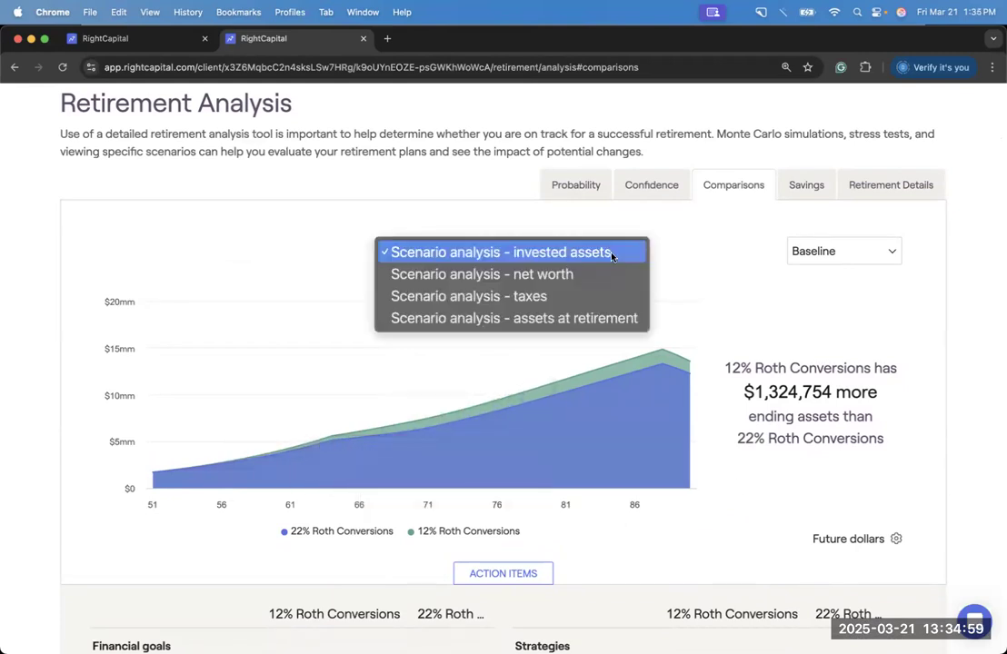
pyautogui.click(620, 296)
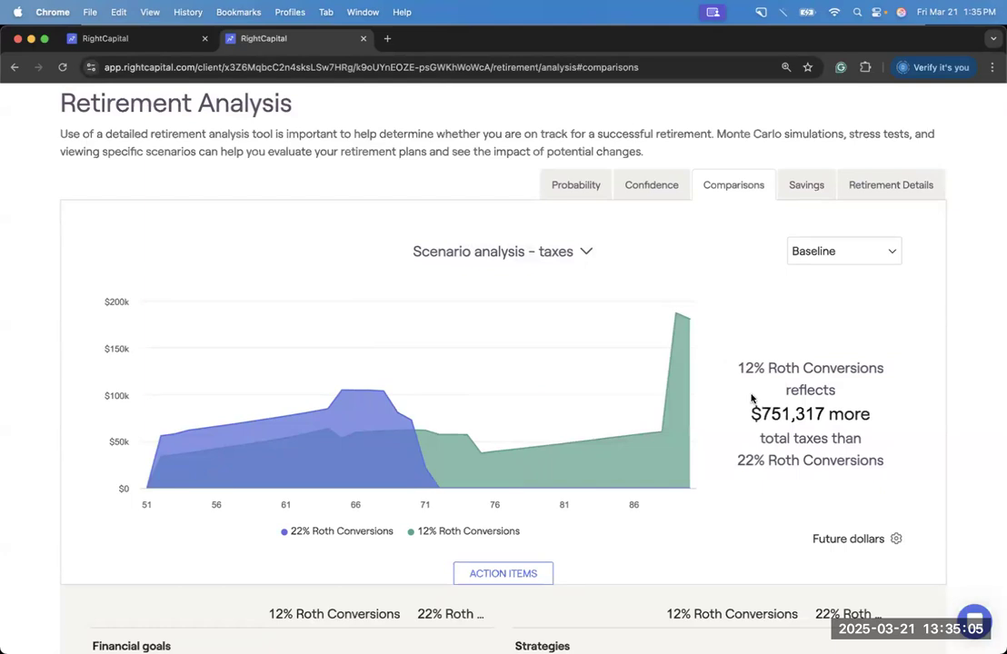
pyautogui.scroll(-1, 750, 397)
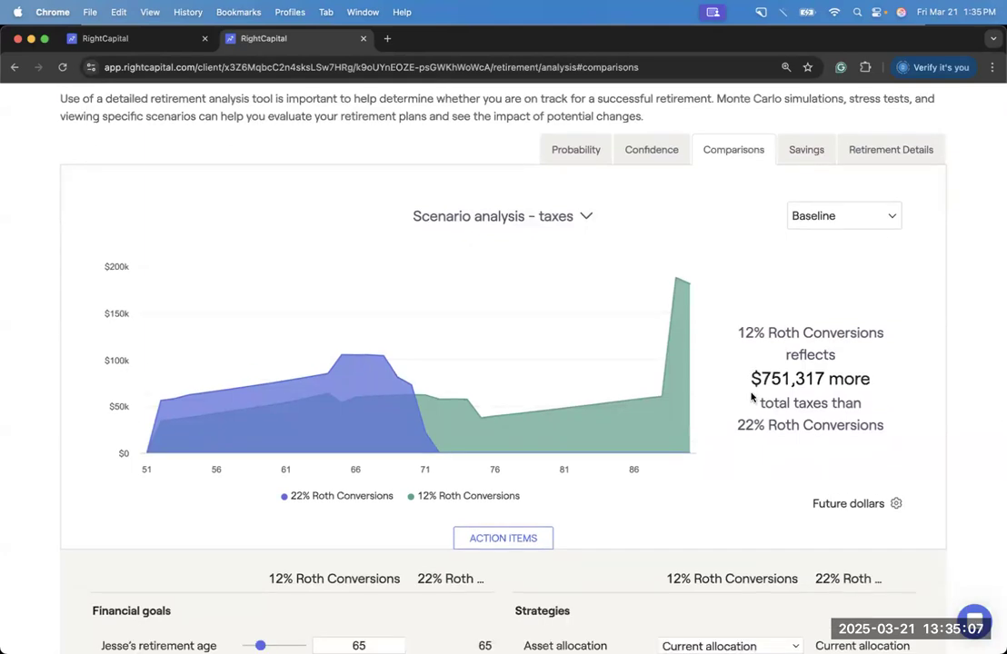
pyautogui.scroll(-2, 750, 397)
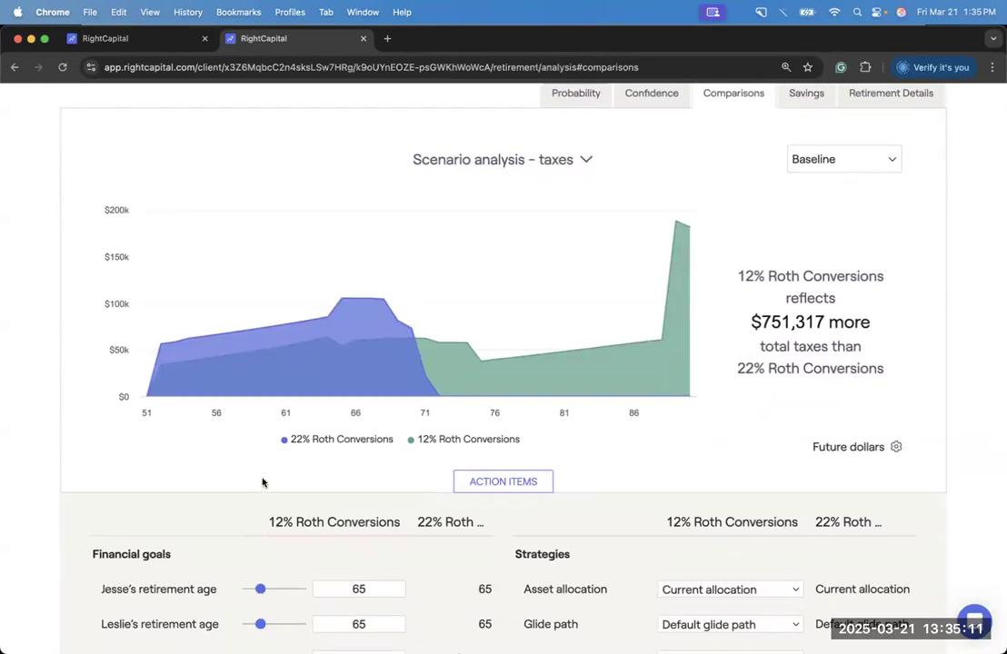
pyautogui.moveTo(155, 371)
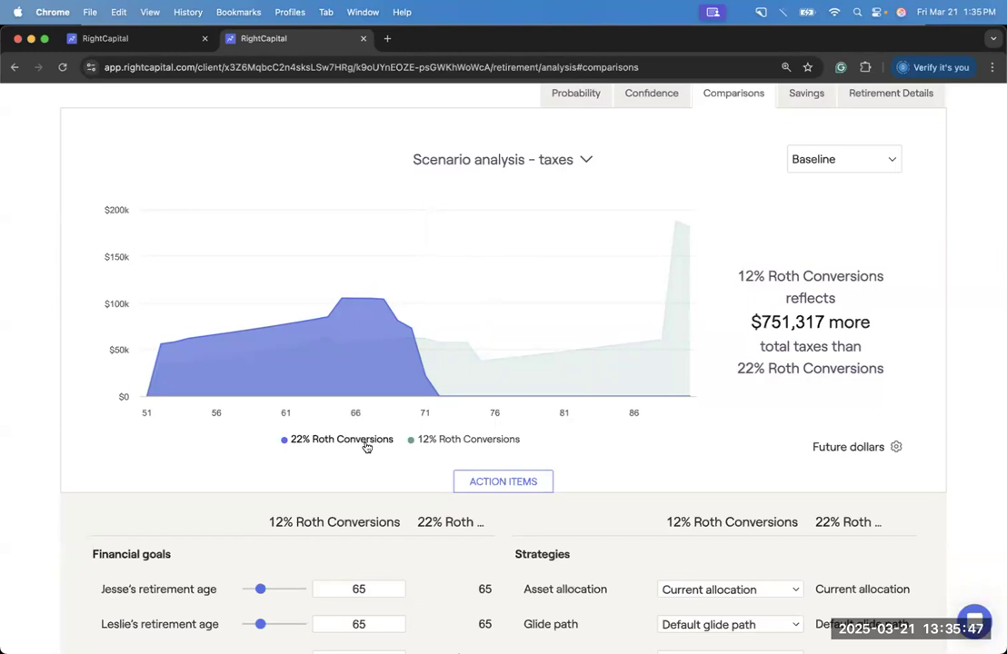
pyautogui.scroll(2, 742, 215)
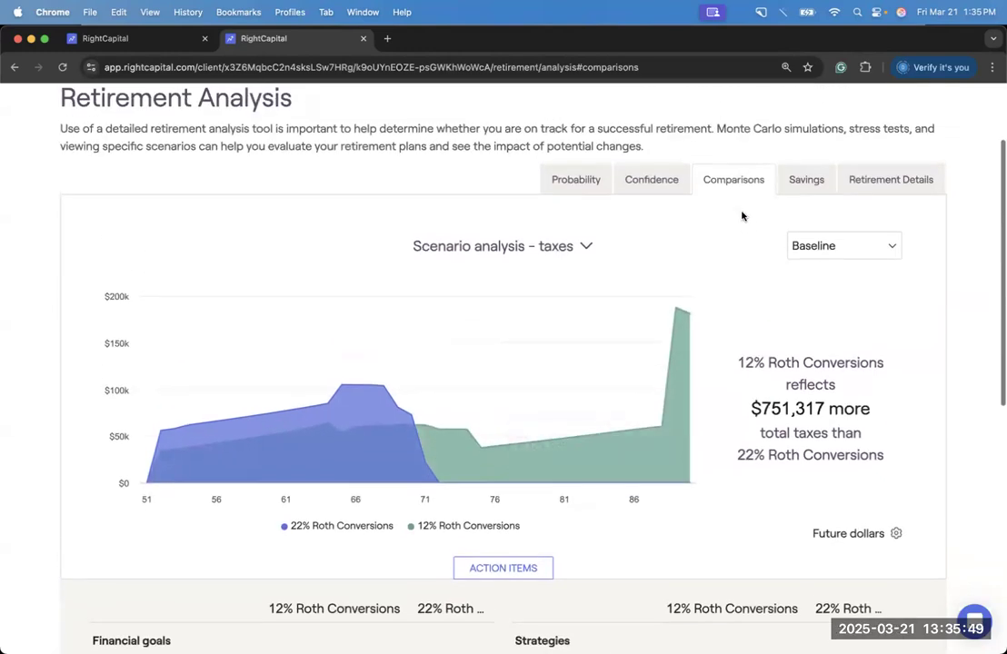
pyautogui.click(509, 245)
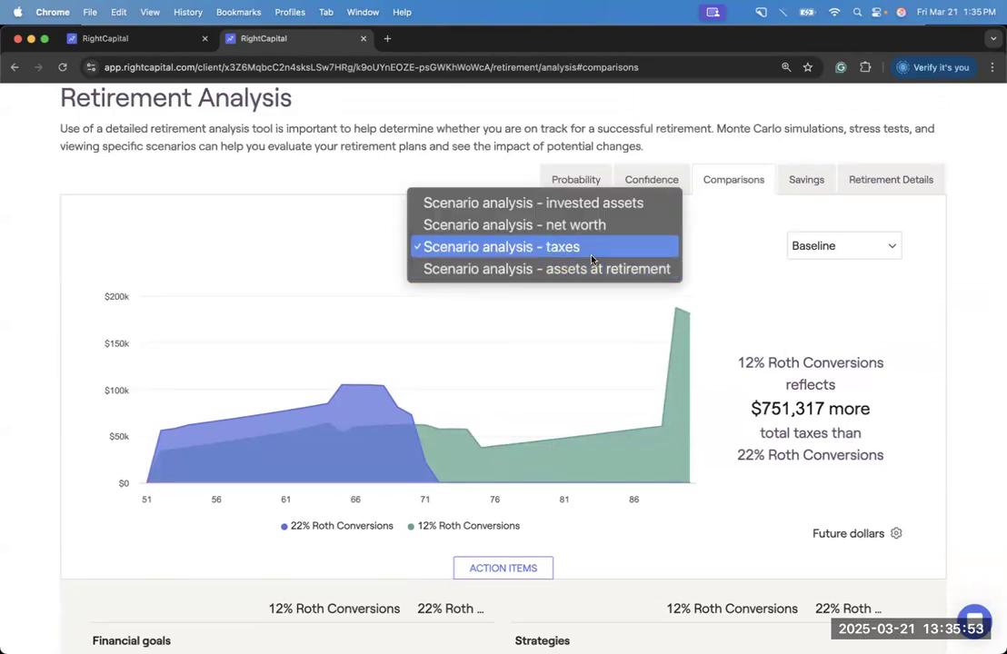
pyautogui.click(750, 254)
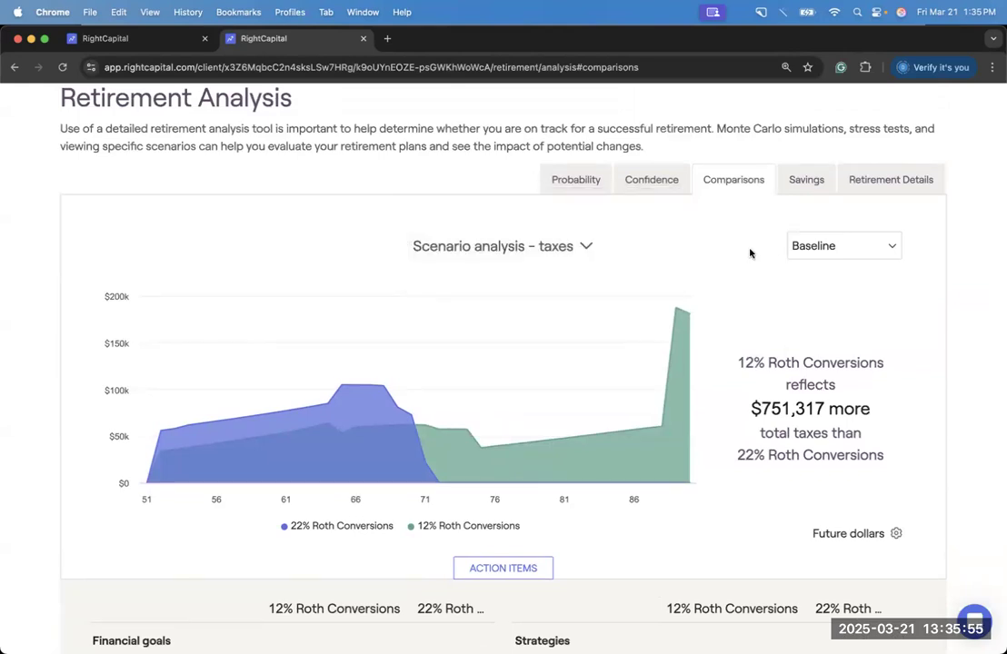